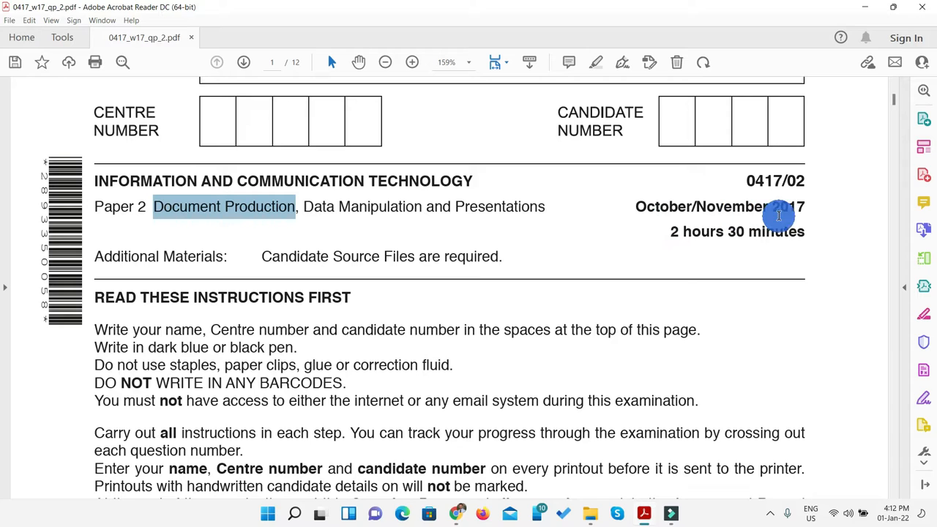
Review the exam paper's cover page, including the paper code and instructions, and continue to page 2
{"action": "left_click_drag", "start_coordinate": [786, 182], "coordinate": [802, 182]}
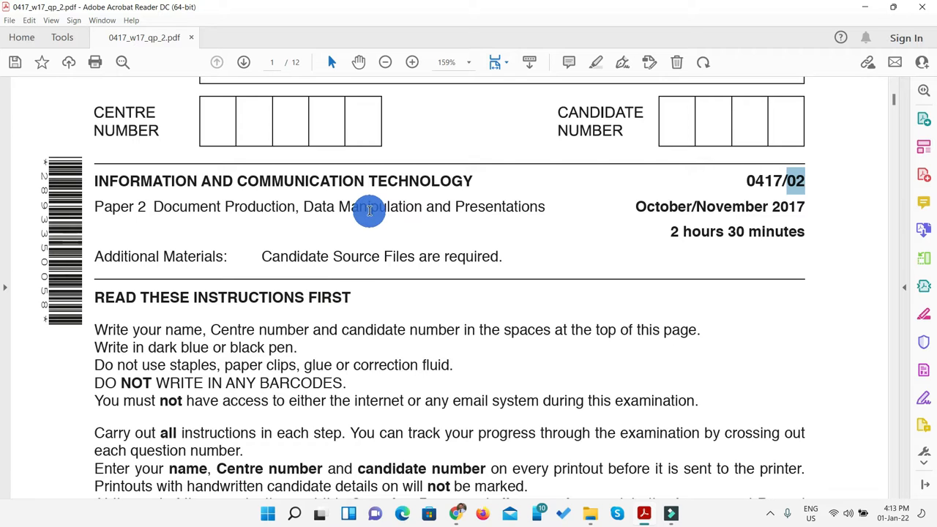
{"action": "scroll", "coordinate": [370, 211], "scroll_direction": "down", "scroll_amount": 2}
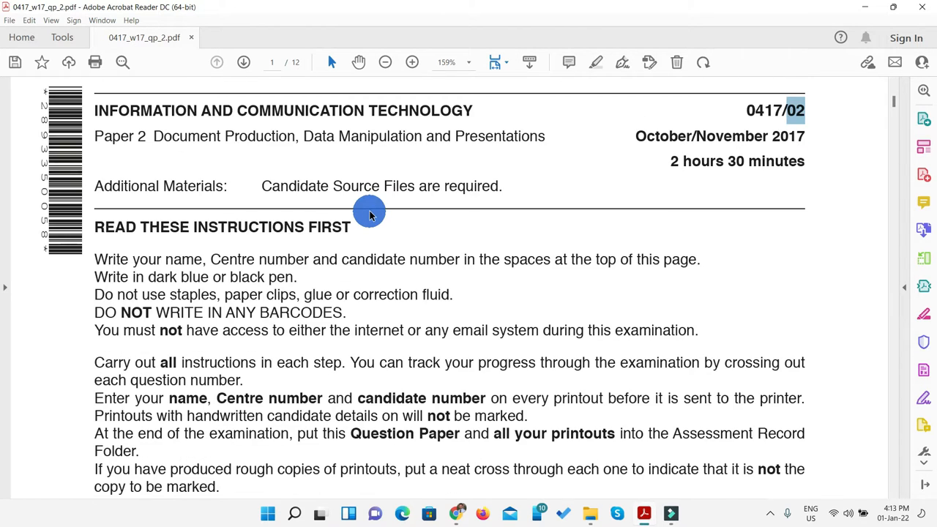
{"action": "scroll", "coordinate": [370, 212], "scroll_direction": "up", "scroll_amount": 1}
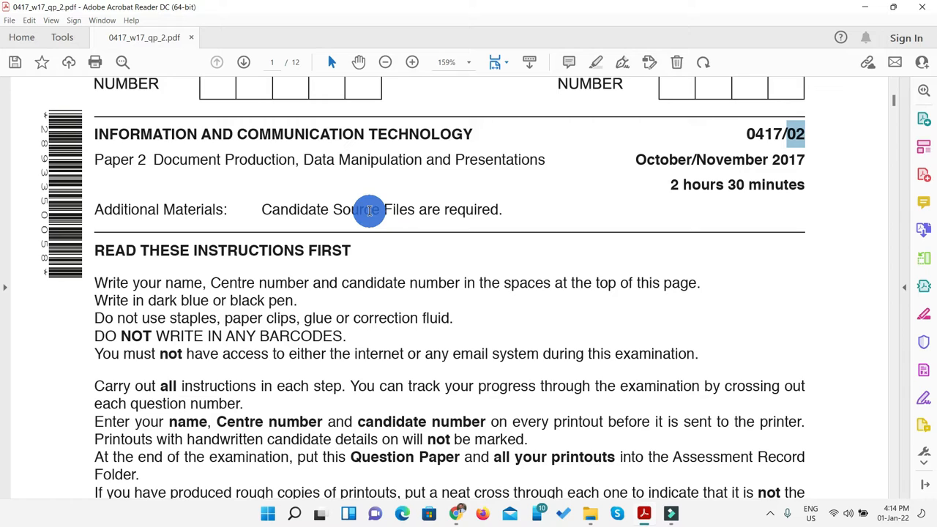
{"action": "scroll", "coordinate": [372, 211], "scroll_direction": "down", "scroll_amount": 2}
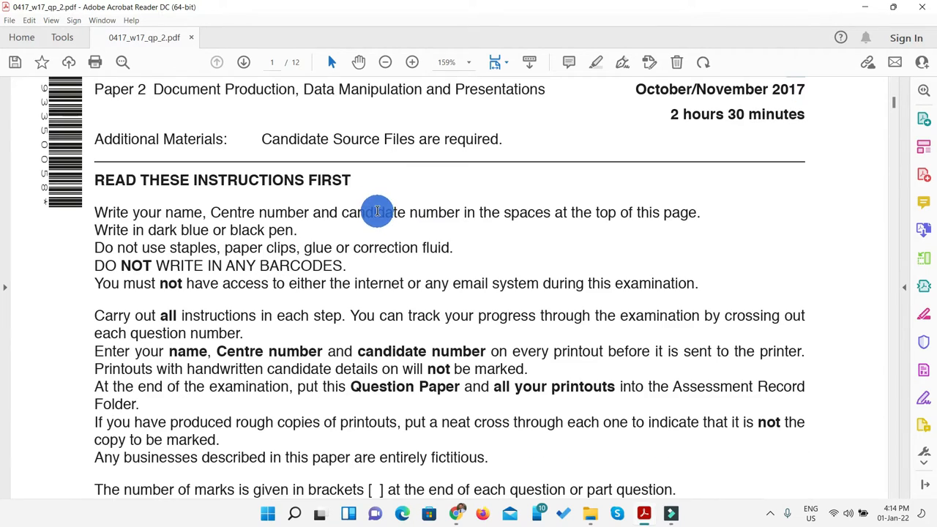
{"action": "scroll", "coordinate": [376, 211], "scroll_direction": "down", "scroll_amount": 5}
{"action": "scroll", "coordinate": [376, 211], "scroll_direction": "down", "scroll_amount": 7}
{"action": "scroll", "coordinate": [376, 212], "scroll_direction": "down", "scroll_amount": 10}
{"action": "scroll", "coordinate": [376, 212], "scroll_direction": "down", "scroll_amount": 3}
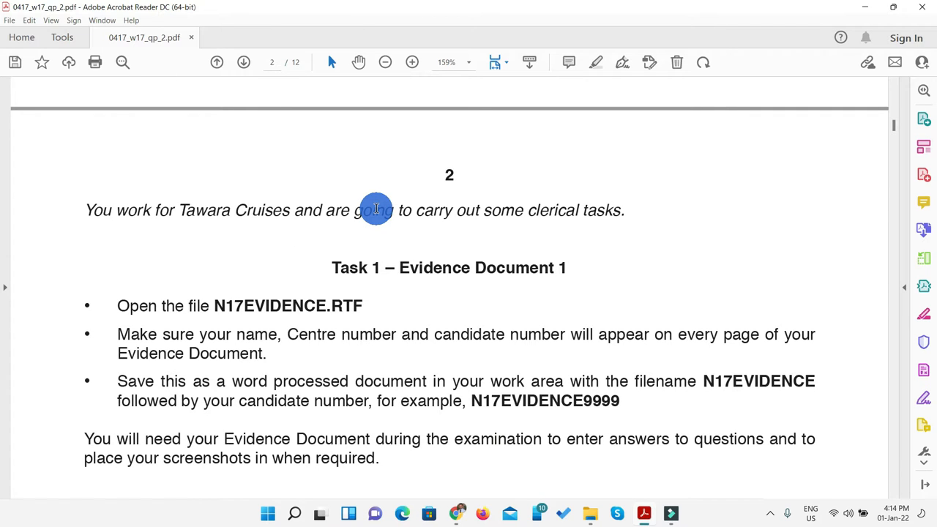
Examine the Task 1 instructions on page 2, focusing on the evidence file name and its RTF extension
{"action": "scroll", "coordinate": [376, 208], "scroll_direction": "down", "scroll_amount": 2}
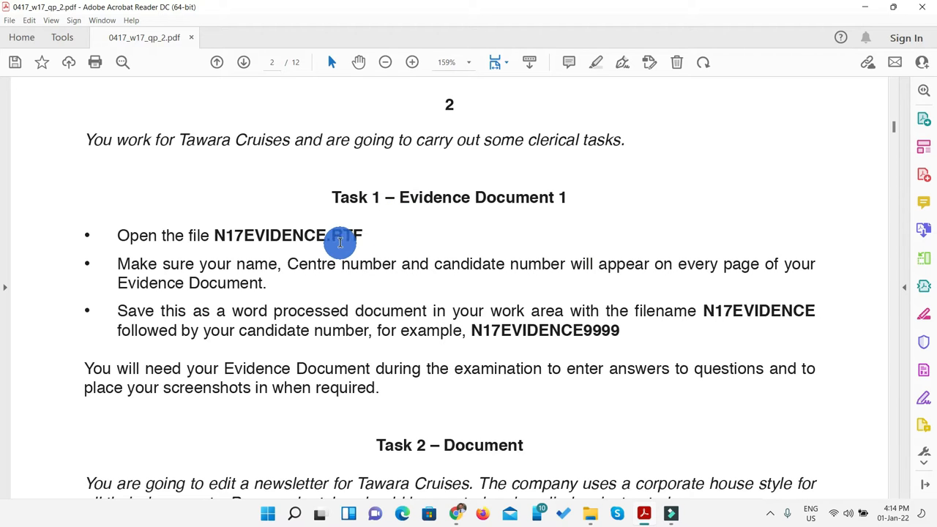
{"action": "scroll", "coordinate": [340, 244], "scroll_direction": "up", "scroll_amount": 1}
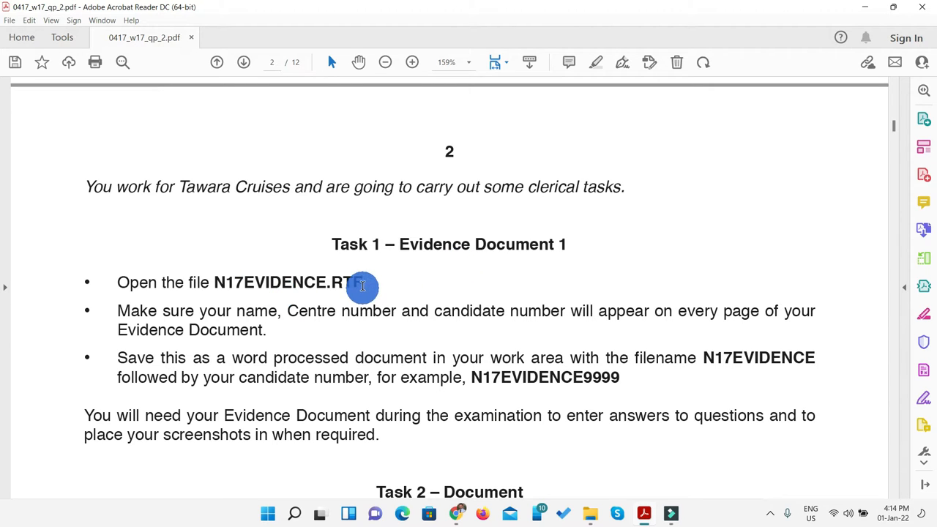
{"action": "left_click_drag", "start_coordinate": [362, 284], "coordinate": [213, 284]}
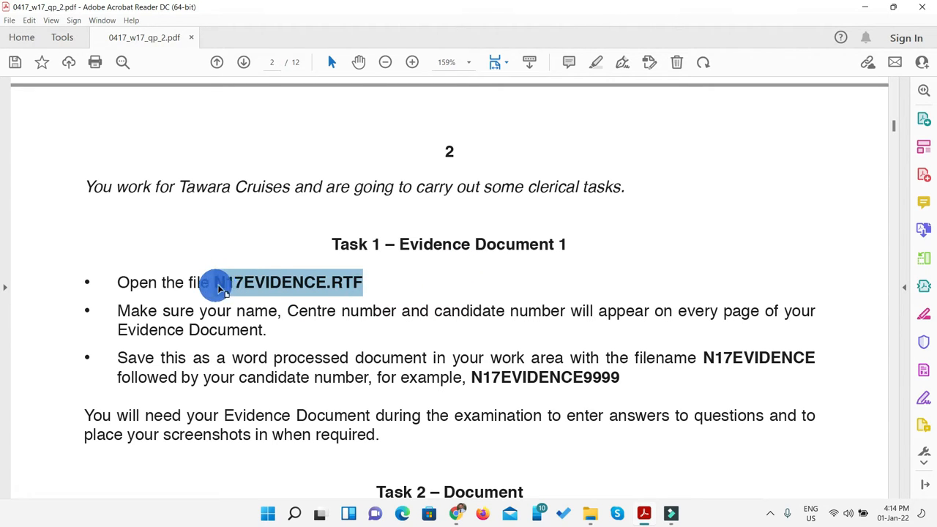
{"action": "left_click_drag", "start_coordinate": [335, 283], "coordinate": [341, 311]}
{"action": "left_click", "coordinate": [353, 310]}
{"action": "left_click_drag", "start_coordinate": [363, 282], "coordinate": [334, 282]}
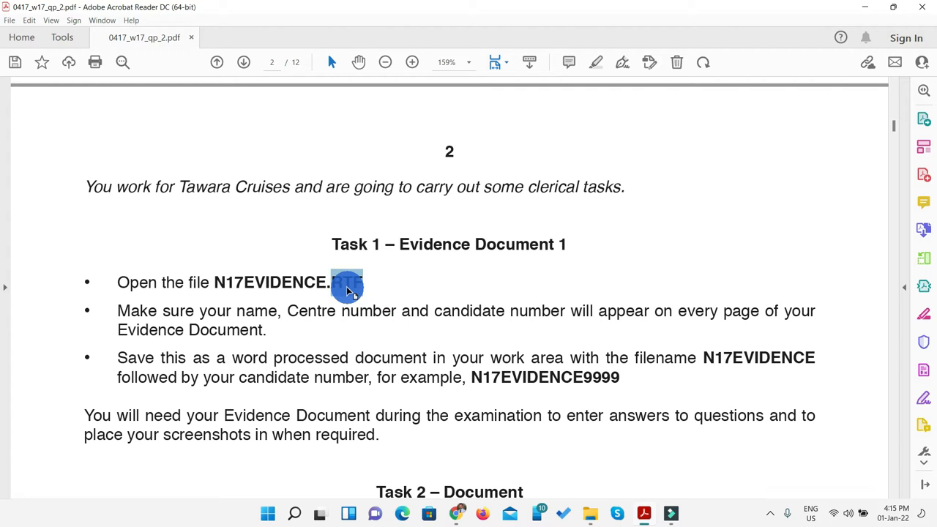
Place the exam paper beside the SF folder and open N17EVIDENCE.RTF from that folder in Word
{"action": "key", "text": "super+Right"}
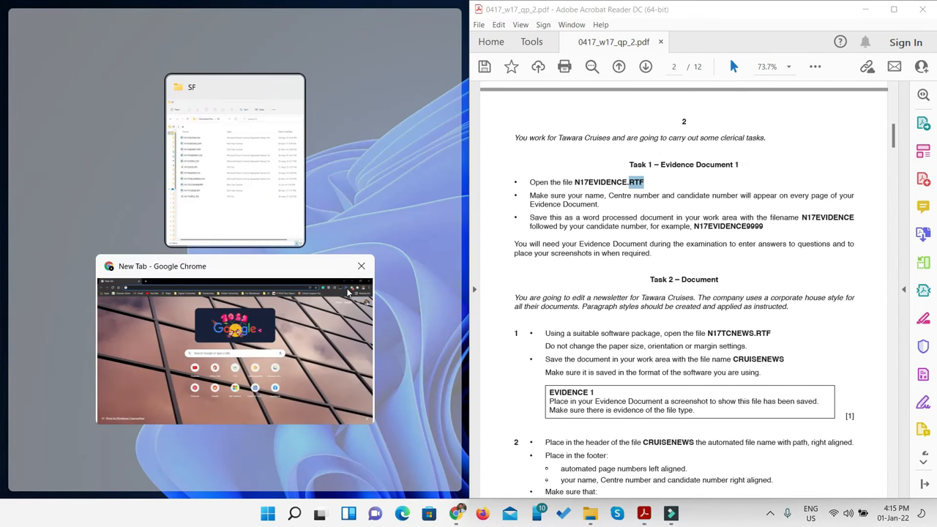
{"action": "left_click", "coordinate": [218, 196]}
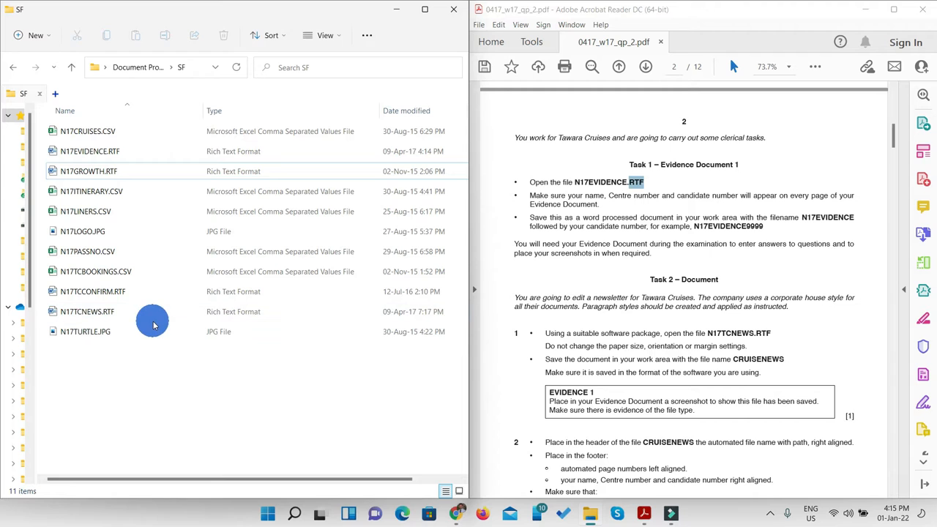
{"action": "left_click_drag", "start_coordinate": [614, 185], "coordinate": [585, 189]}
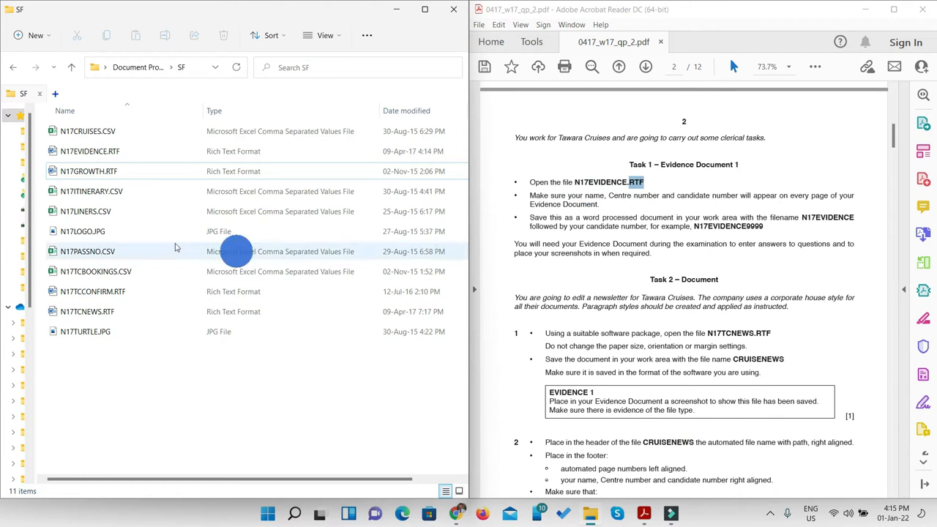
{"action": "double_click", "coordinate": [84, 155]}
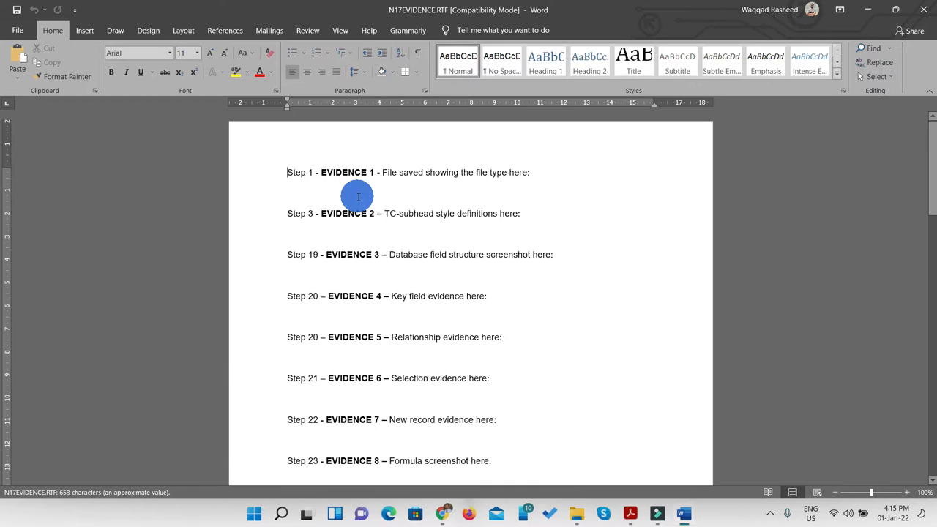
{"action": "scroll", "coordinate": [356, 196], "scroll_direction": "down", "scroll_amount": 1}
{"action": "scroll", "coordinate": [359, 194], "scroll_direction": "up", "scroll_amount": 1}
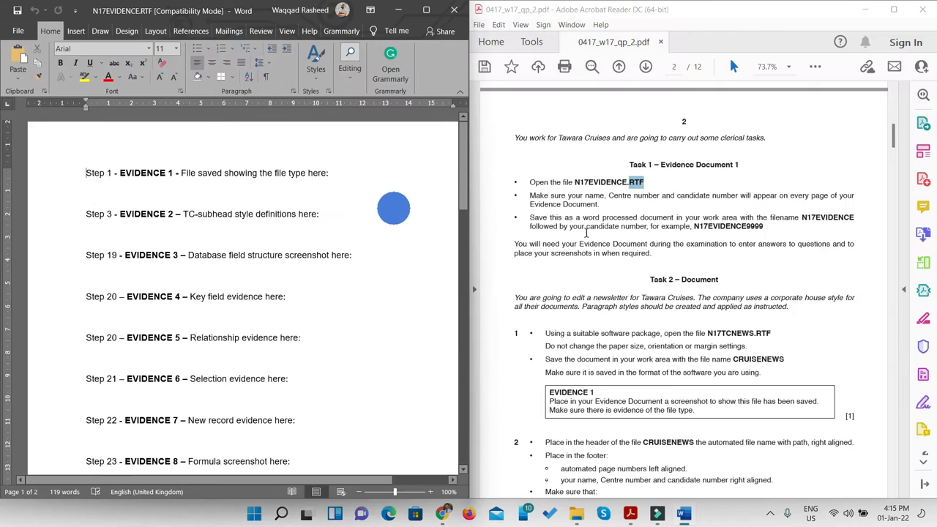
Compare the EVIDENCE 1 instruction in Task 2 of the exam paper with its matching entry in the evidence document
{"action": "scroll", "coordinate": [637, 409], "scroll_direction": "down", "scroll_amount": 1}
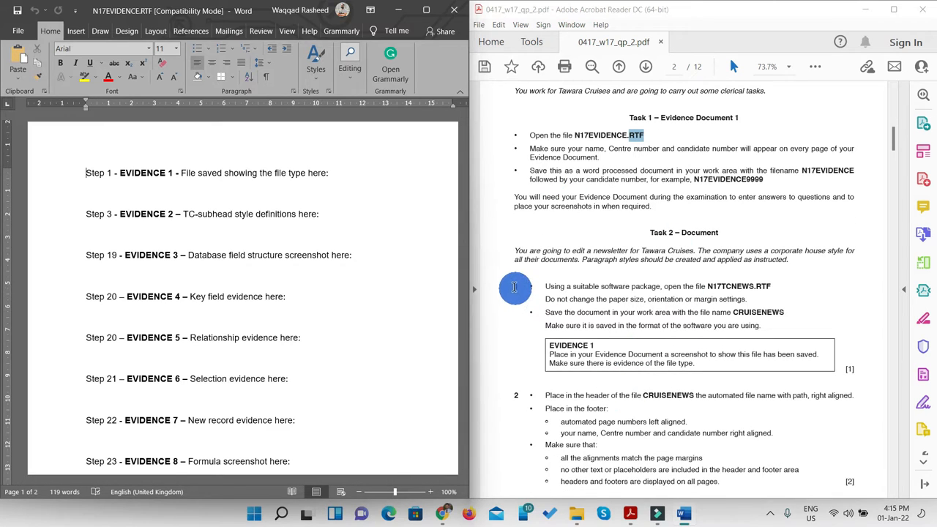
{"action": "left_click_drag", "start_coordinate": [513, 287], "coordinate": [519, 289]}
{"action": "left_click_drag", "start_coordinate": [552, 345], "coordinate": [573, 346]}
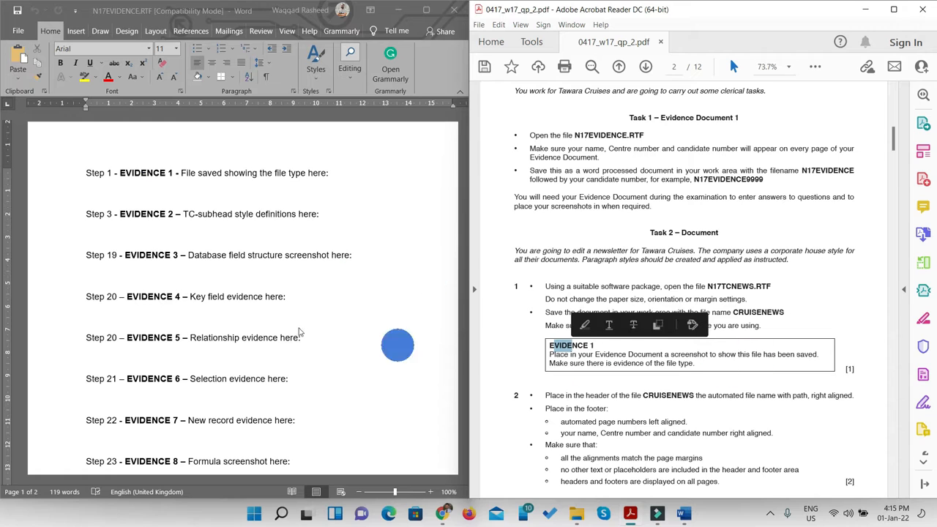
{"action": "left_click", "coordinate": [111, 196]}
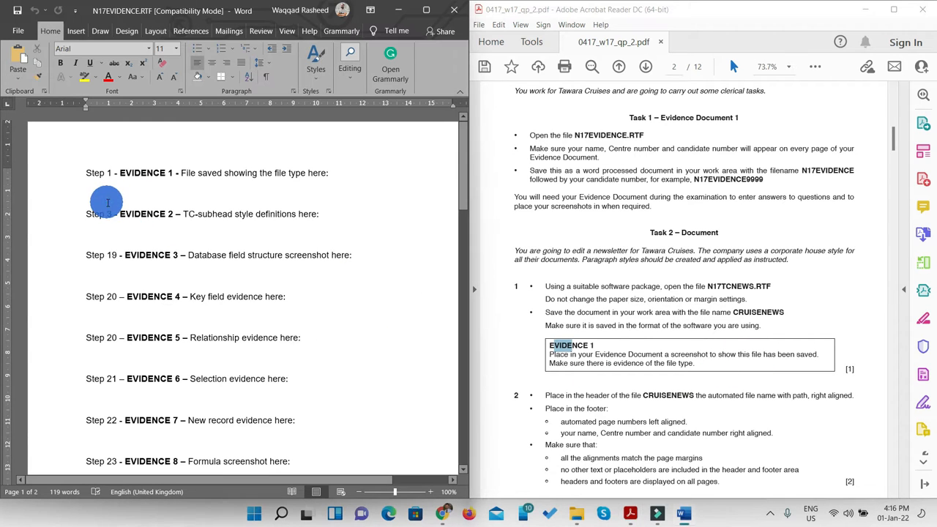
{"action": "left_click", "coordinate": [107, 195]}
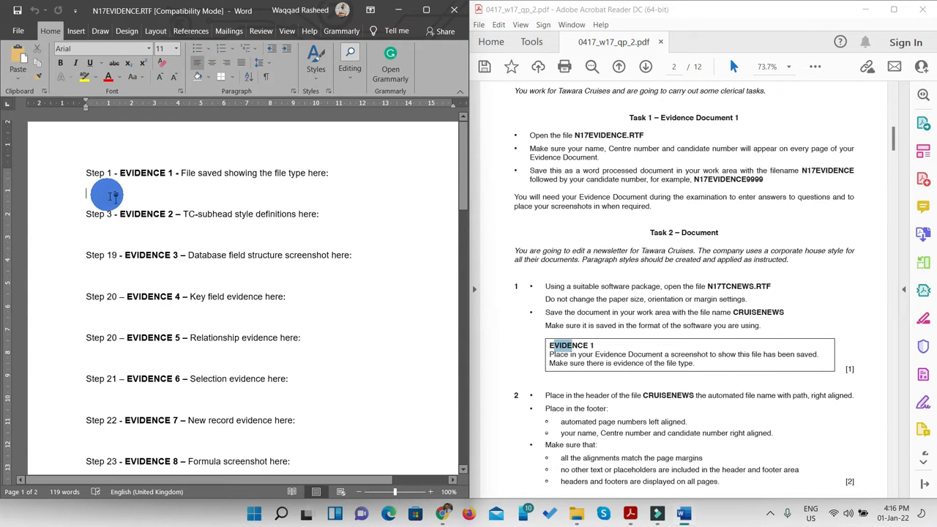
{"action": "left_click_drag", "start_coordinate": [695, 364], "coordinate": [550, 356]}
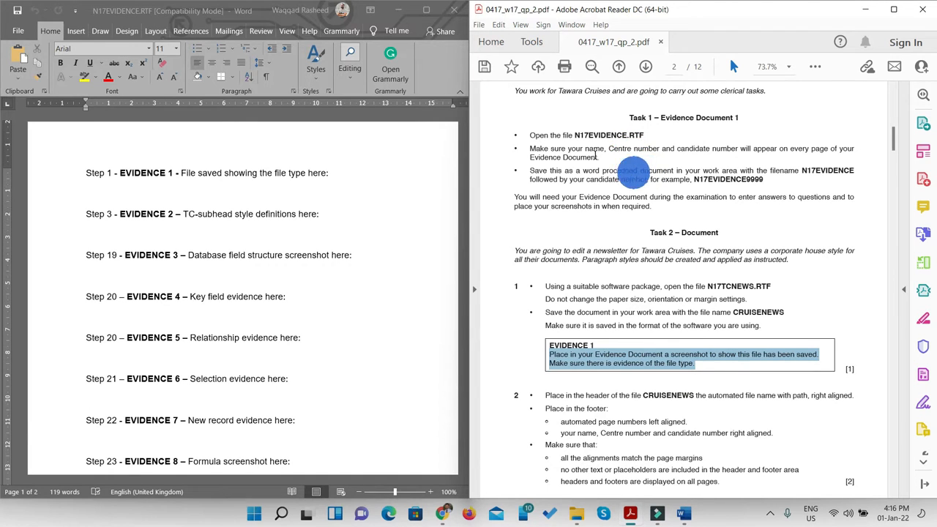
{"action": "left_click", "coordinate": [645, 135]}
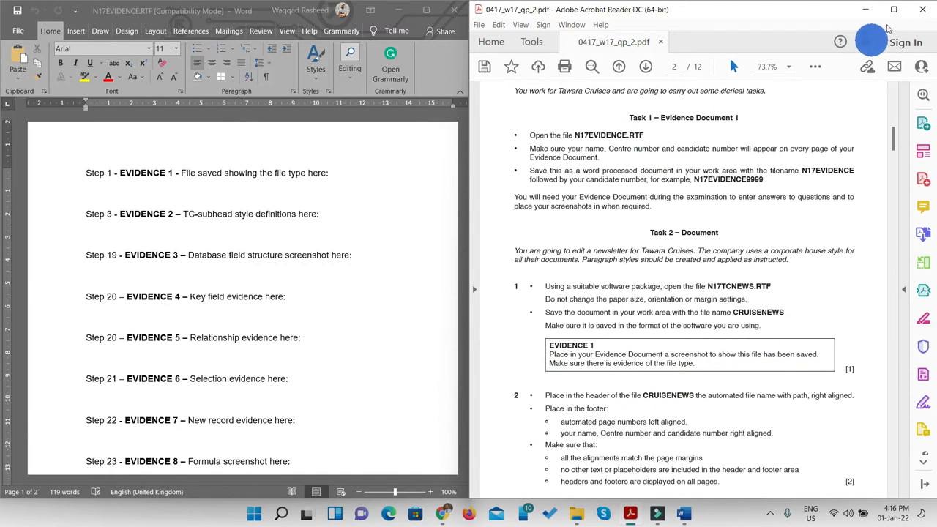
Maximize the exam paper and highlight the Task 1 instruction "Open the file N17EVIDENCE.RTF" in yellow
{"action": "left_click", "coordinate": [894, 9]}
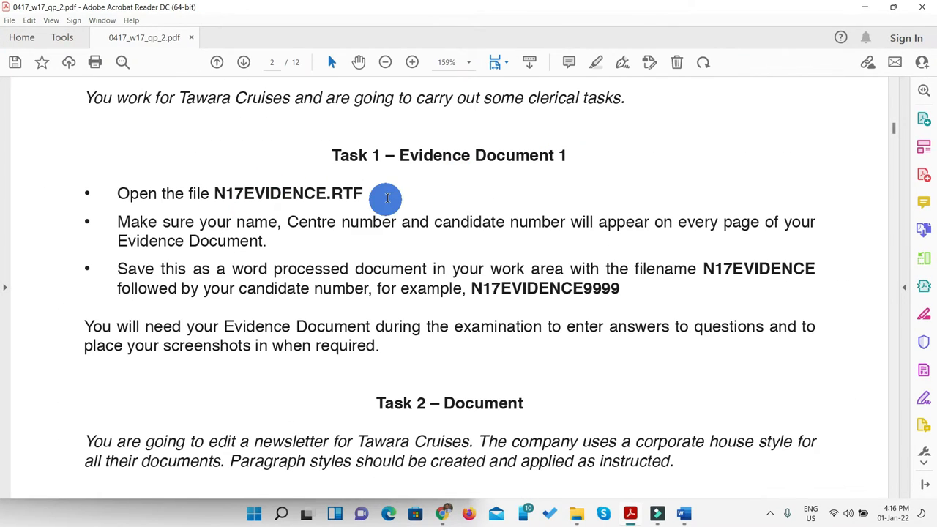
{"action": "left_click_drag", "start_coordinate": [363, 193], "coordinate": [117, 193]}
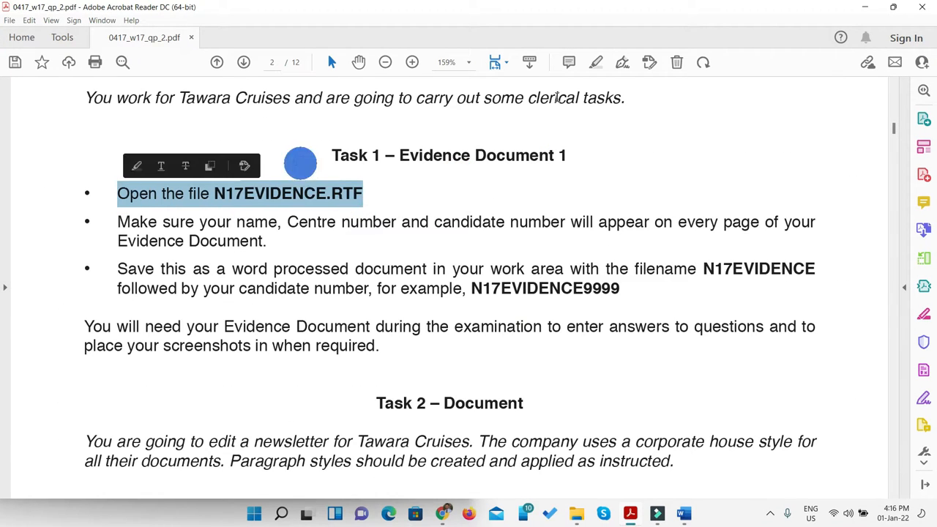
{"action": "left_click", "coordinate": [596, 64]}
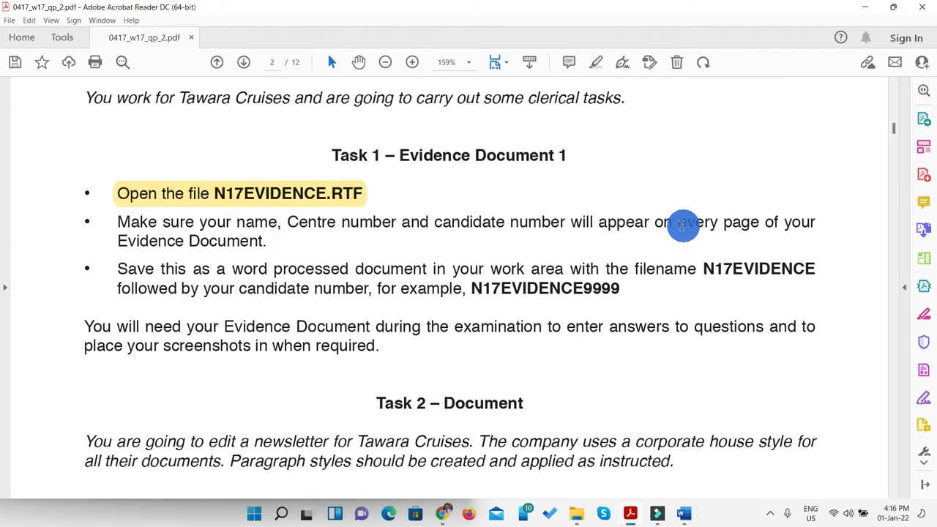
Check the "every page" requirement in Task 1, then insert a Blank (Three Columns) header in the evidence document in Word
{"action": "left_click_drag", "start_coordinate": [679, 223], "coordinate": [739, 227]}
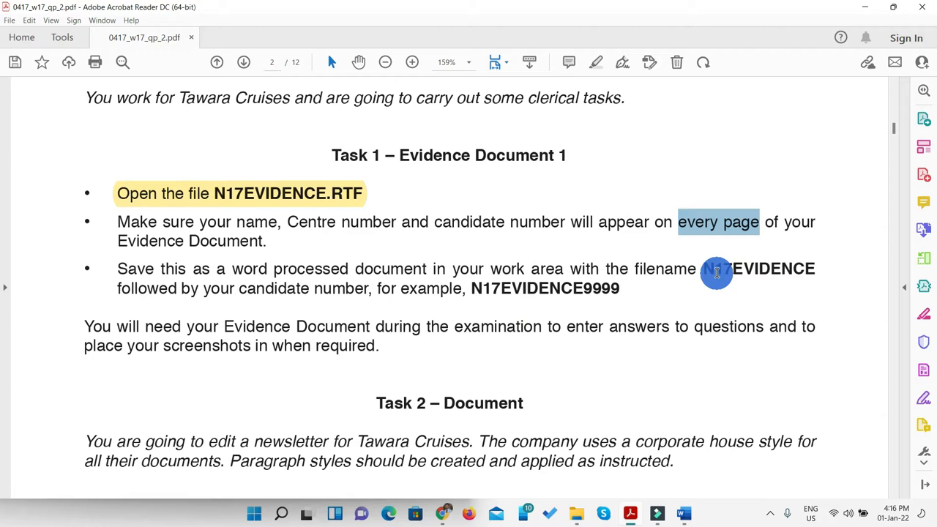
{"action": "key", "text": "super+Right"}
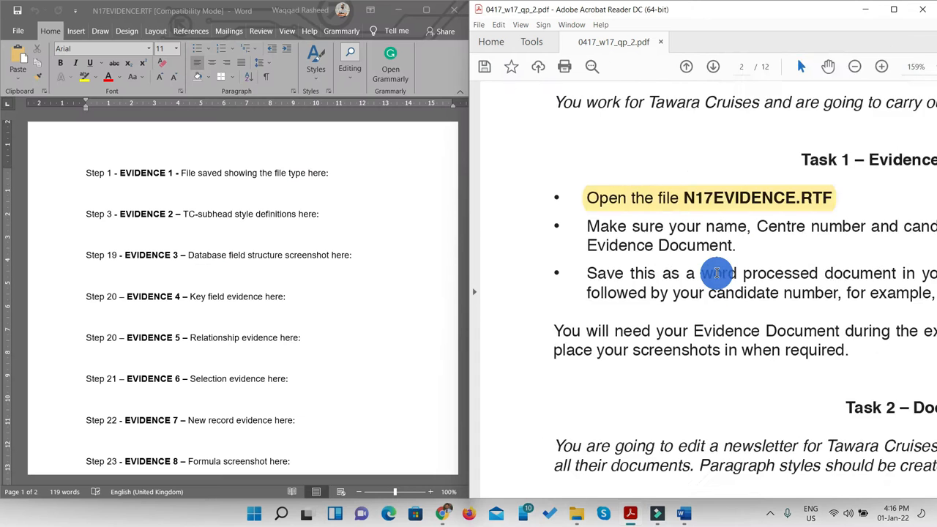
{"action": "left_click", "coordinate": [286, 258]}
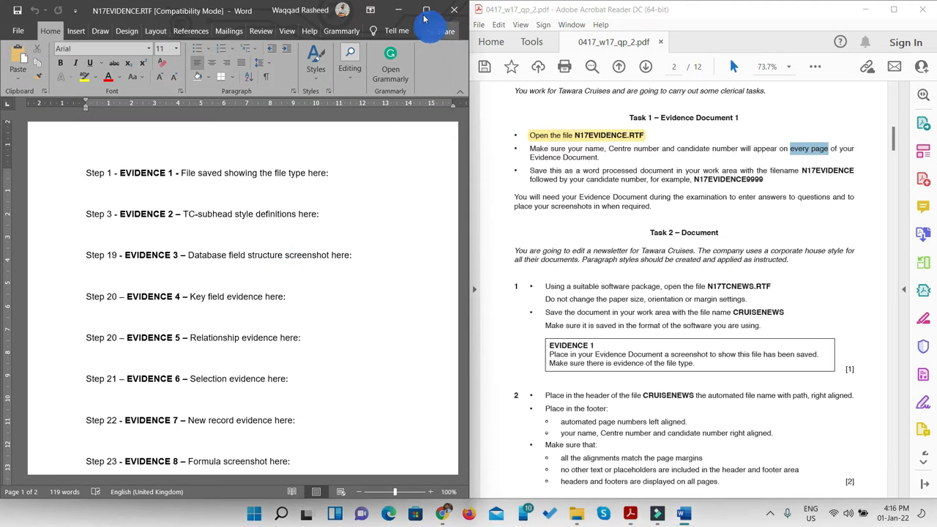
{"action": "left_click", "coordinate": [426, 9]}
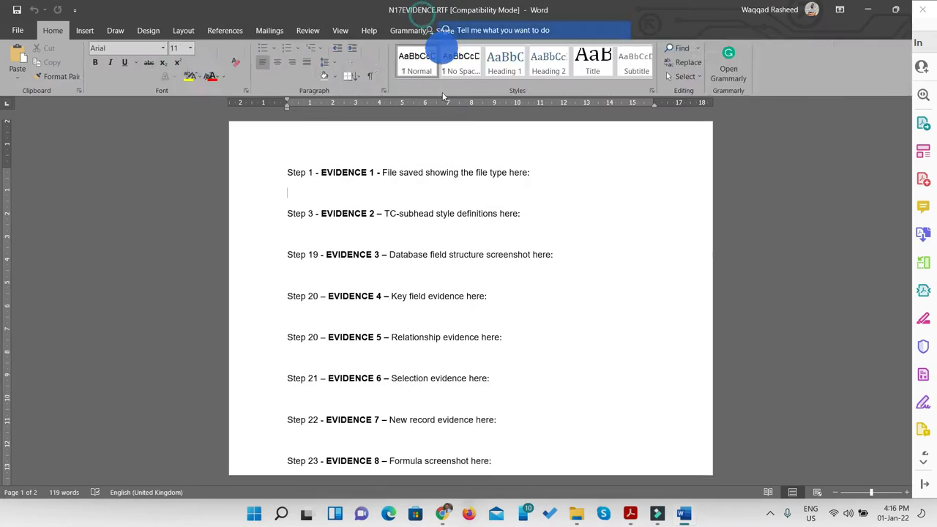
{"action": "left_click", "coordinate": [85, 31]}
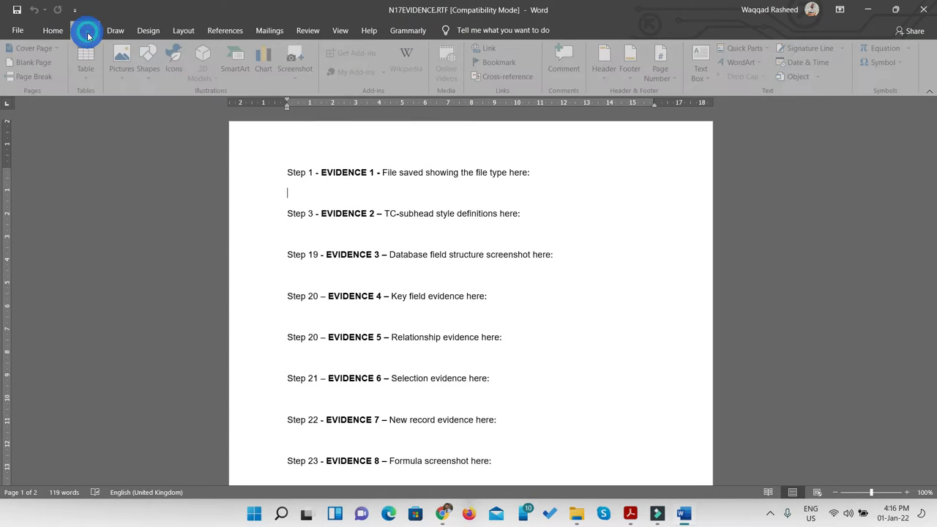
{"action": "left_click", "coordinate": [606, 79]}
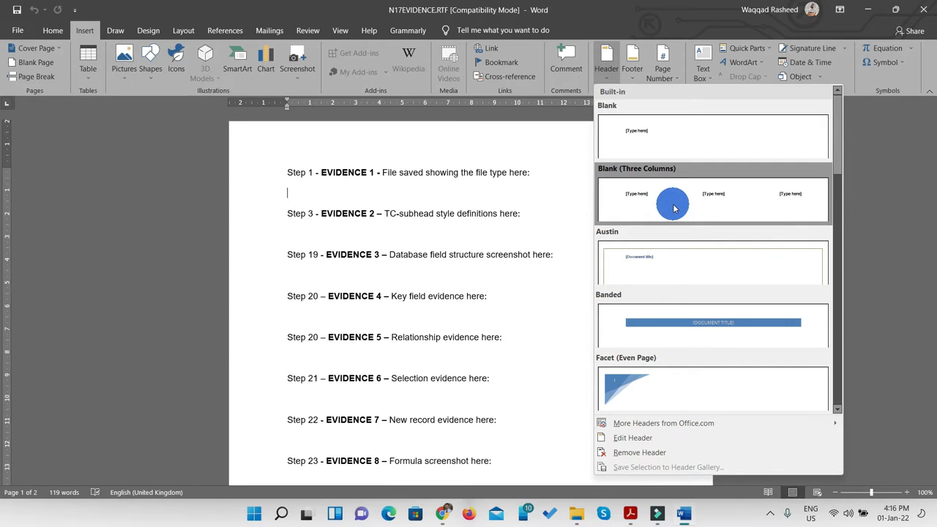
{"action": "left_click", "coordinate": [674, 208]}
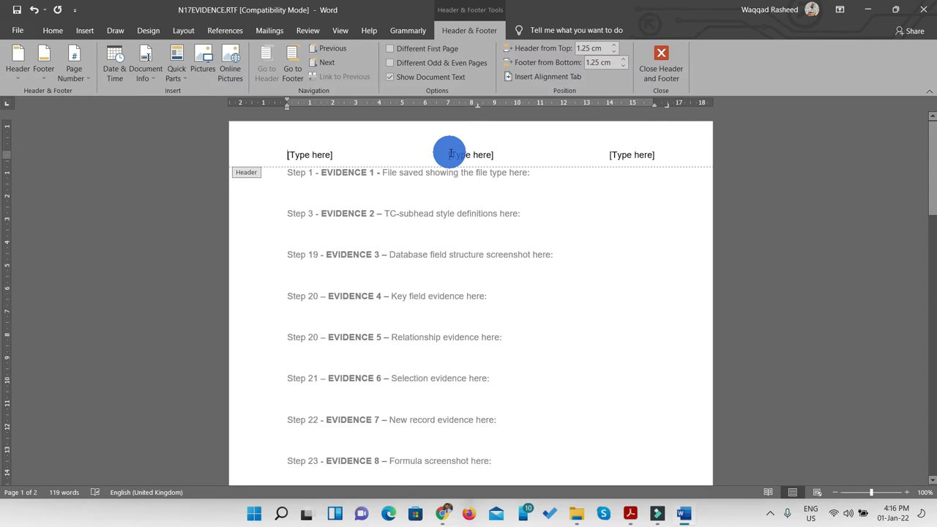
Fill the three header placeholders with the candidate's name, Centre number and candidate number, and check the header on both pages
{"action": "left_click", "coordinate": [326, 159]}
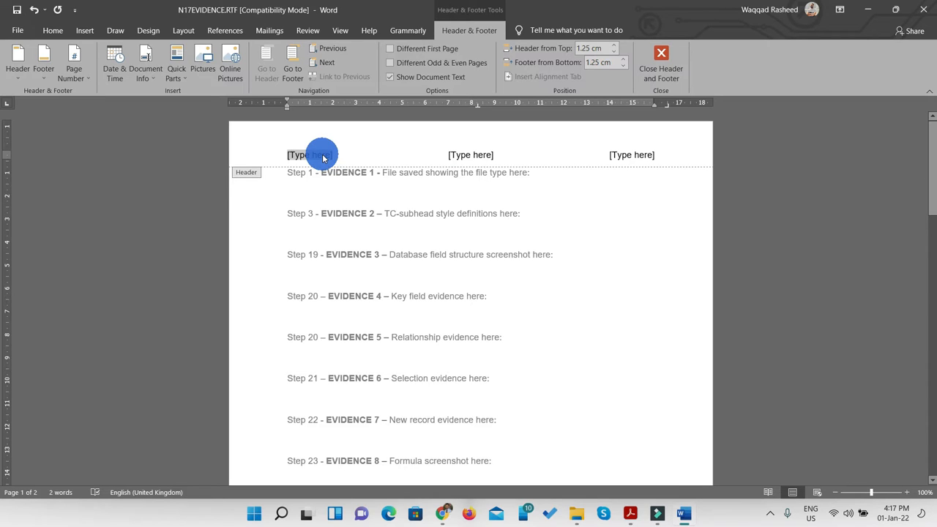
{"action": "type", "text": "XYZ"}
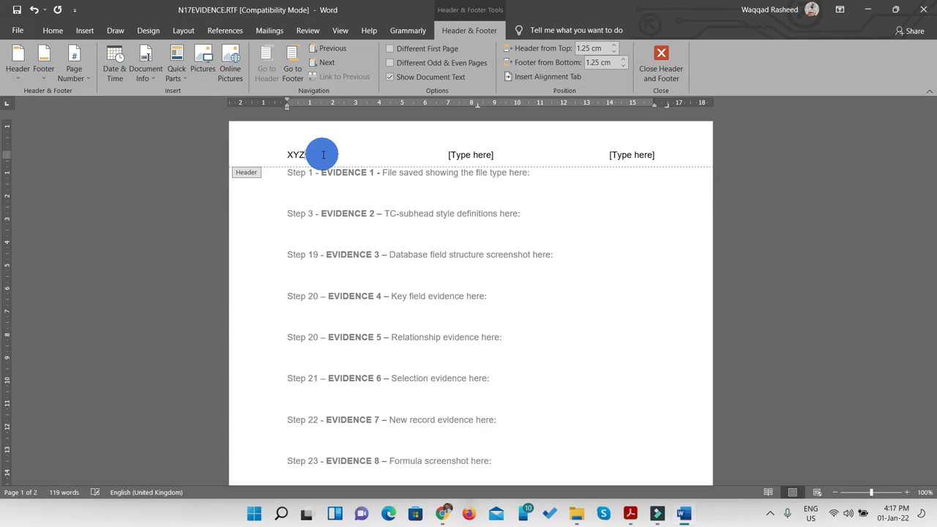
{"action": "left_click", "coordinate": [461, 154]}
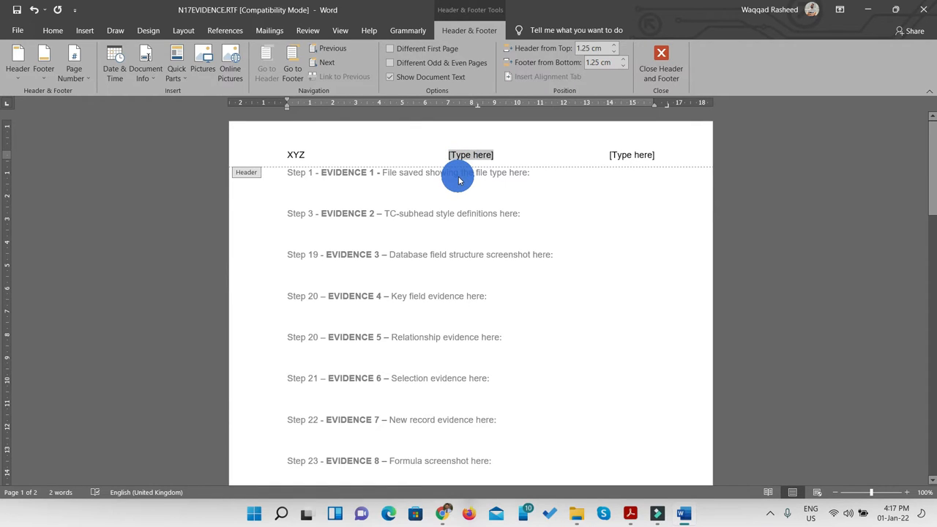
{"action": "type", "text": "AB123"}
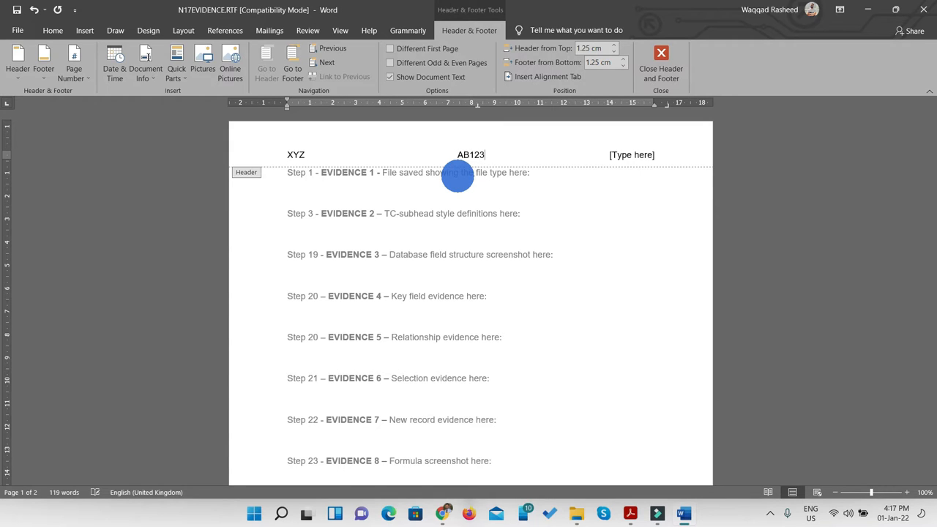
{"action": "left_click", "coordinate": [648, 156]}
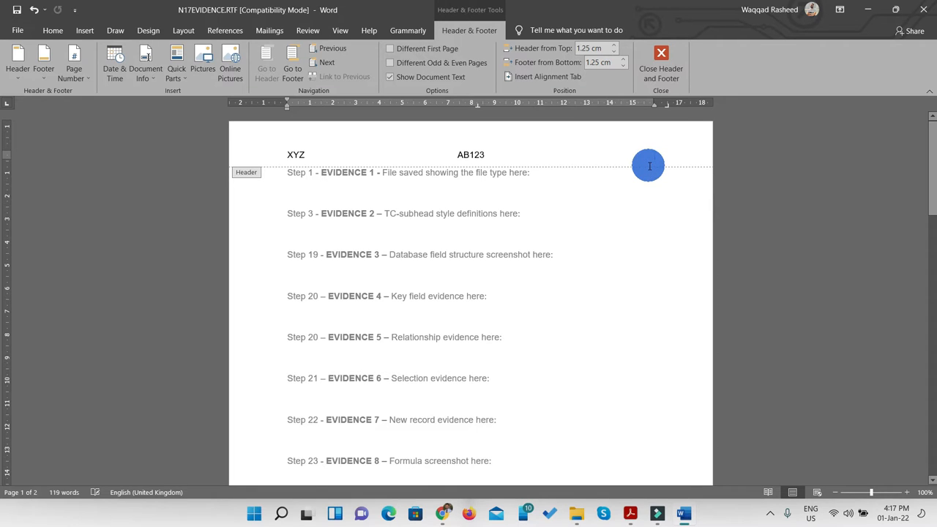
{"action": "type", "text": "0000"}
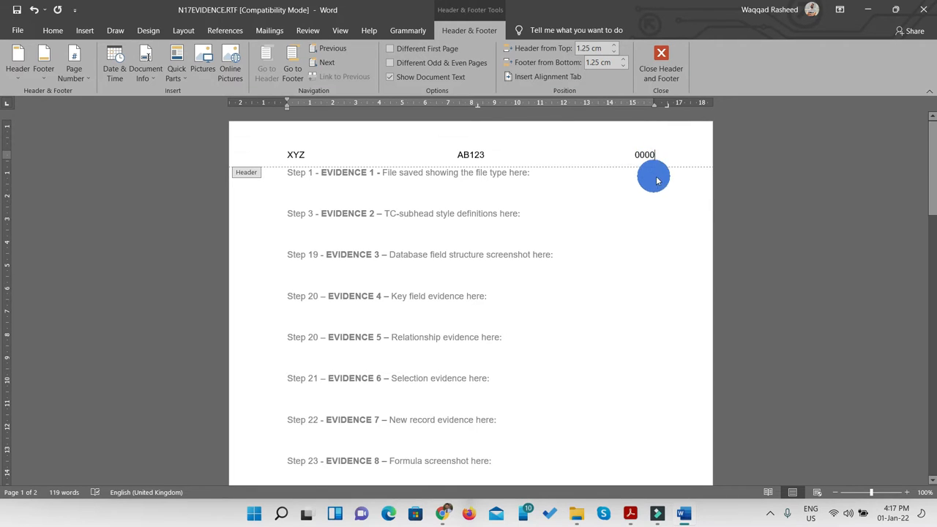
{"action": "left_click", "coordinate": [661, 60]}
{"action": "scroll", "coordinate": [664, 147], "scroll_direction": "down", "scroll_amount": 15}
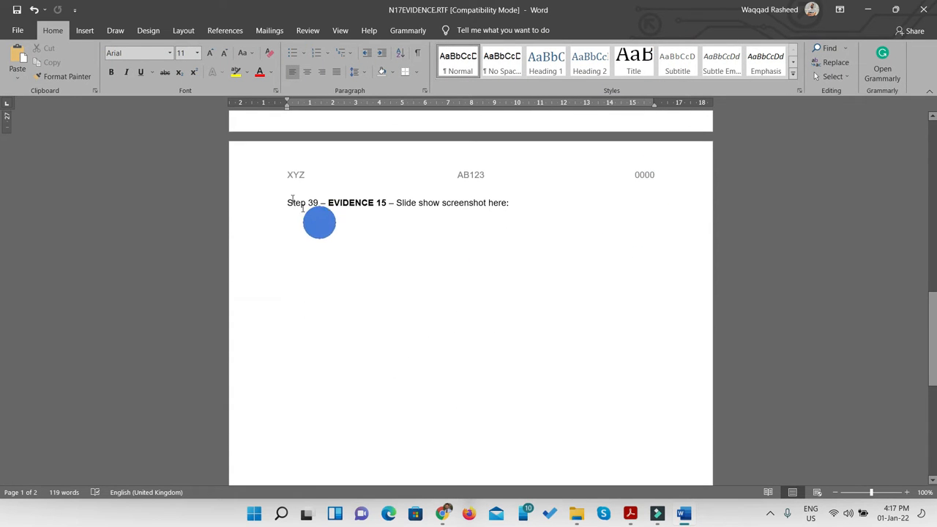
{"action": "scroll", "coordinate": [607, 183], "scroll_direction": "down", "scroll_amount": 2}
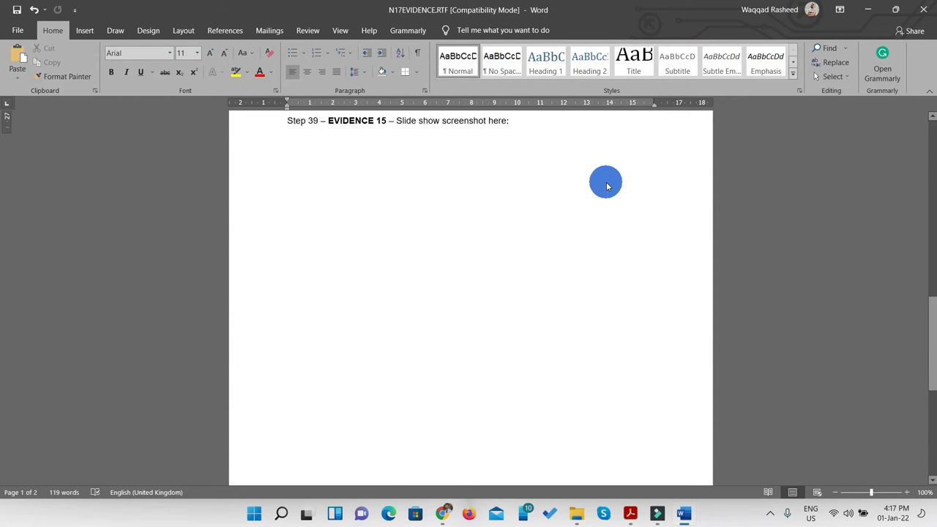
{"action": "scroll", "coordinate": [607, 185], "scroll_direction": "up", "scroll_amount": 2}
{"action": "scroll", "coordinate": [606, 186], "scroll_direction": "up", "scroll_amount": 15}
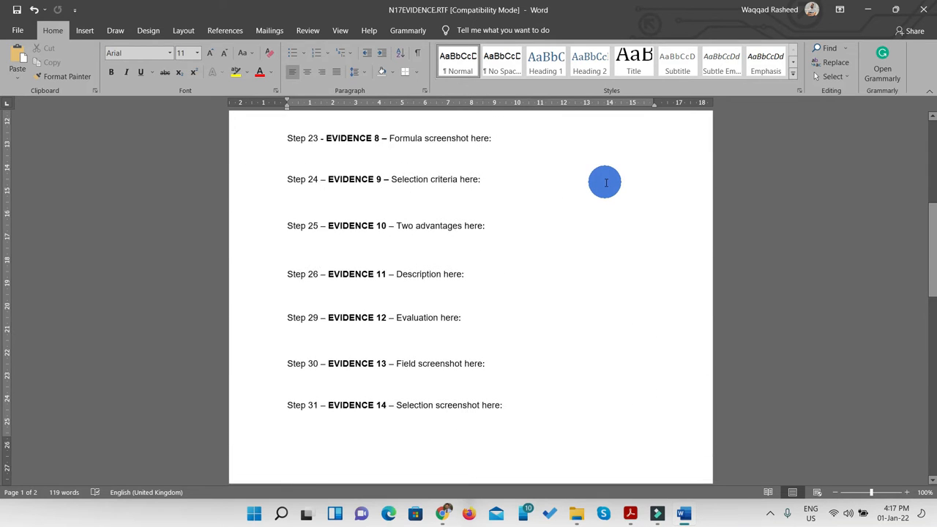
{"action": "scroll", "coordinate": [605, 183], "scroll_direction": "up", "scroll_amount": 1}
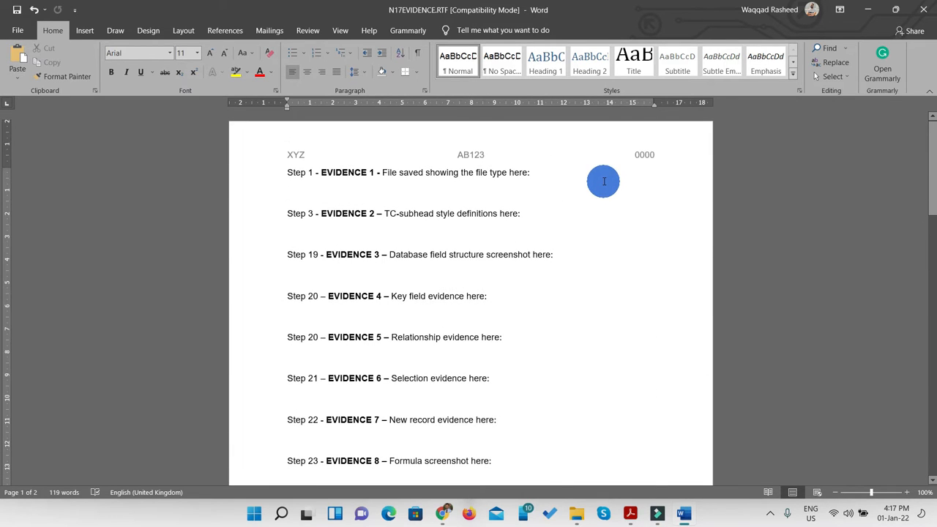
Place the evidence document beside the exam paper and highlight the Task 1 instruction about name, Centre number and candidate number in yellow
{"action": "key", "text": "super+Left"}
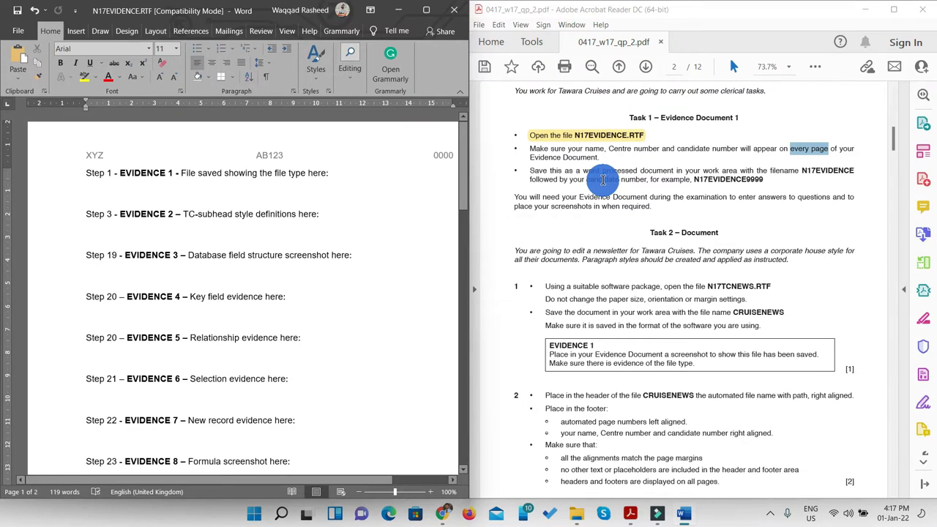
{"action": "left_click_drag", "start_coordinate": [600, 157], "coordinate": [533, 146]}
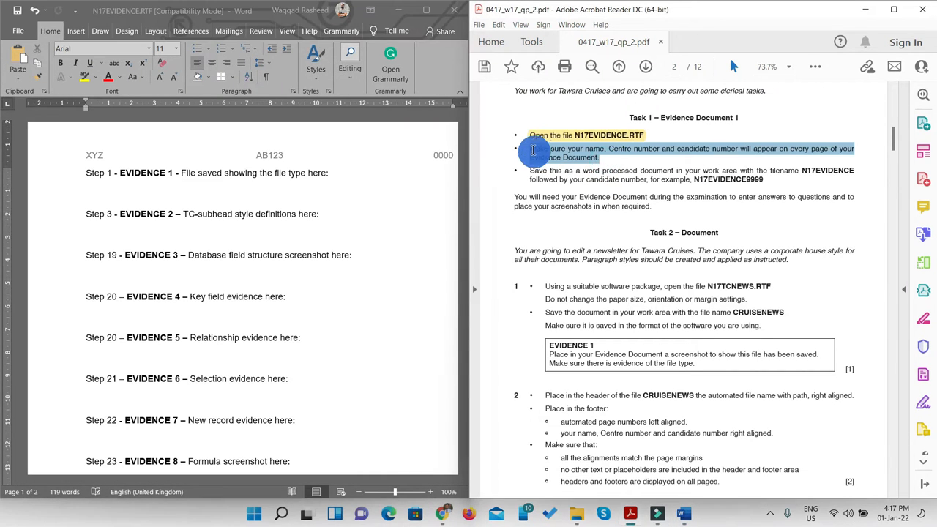
{"action": "left_click", "coordinate": [814, 66]}
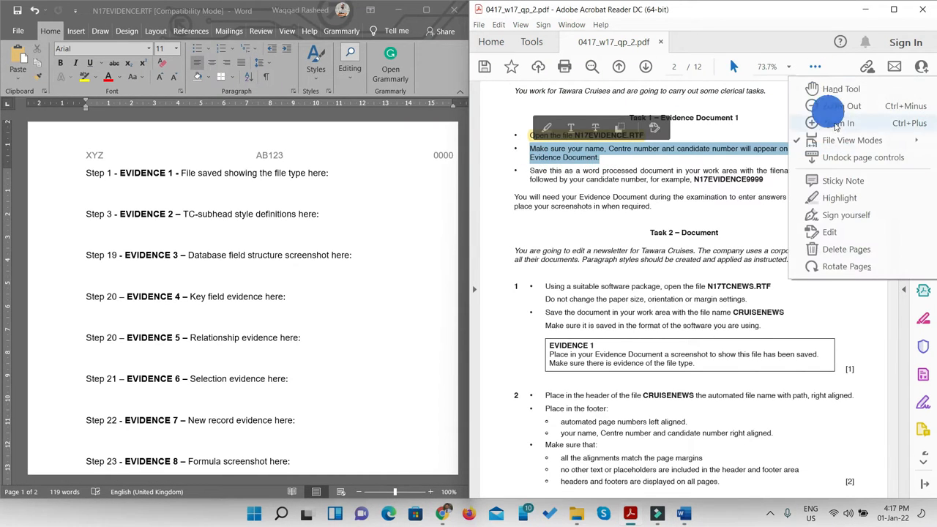
{"action": "left_click", "coordinate": [855, 199]}
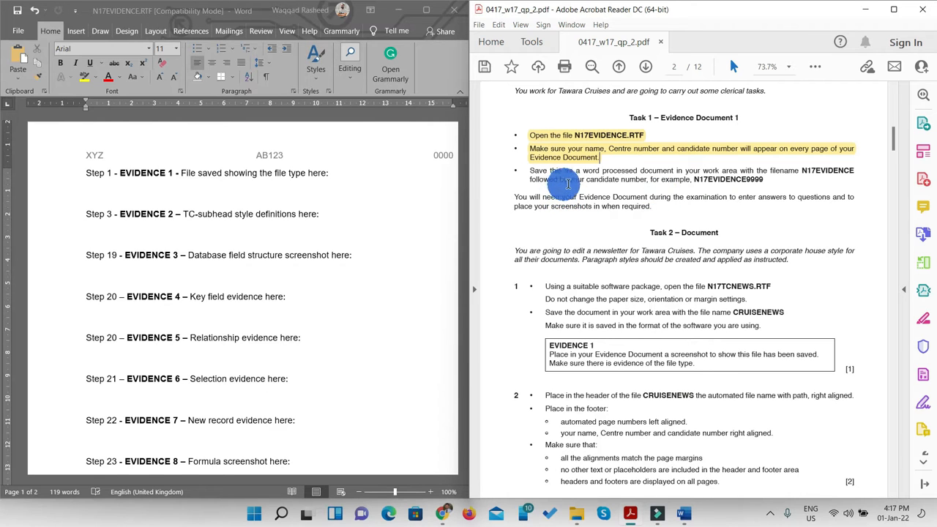
Check the "word processed document" requirement in Task 1, then set up a Save As of the evidence document in SF as Word Document (*.docx)
{"action": "left_click_drag", "start_coordinate": [583, 171], "coordinate": [672, 170]}
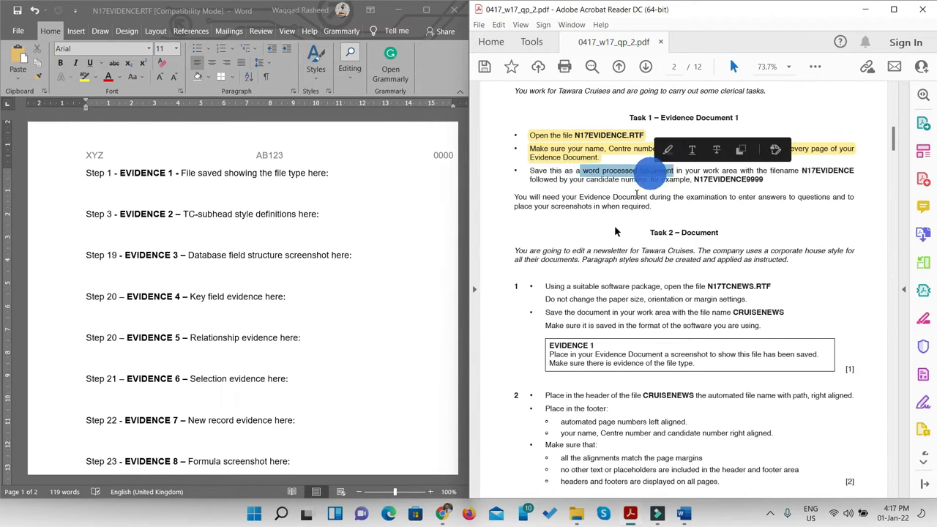
{"action": "left_click", "coordinate": [425, 15]}
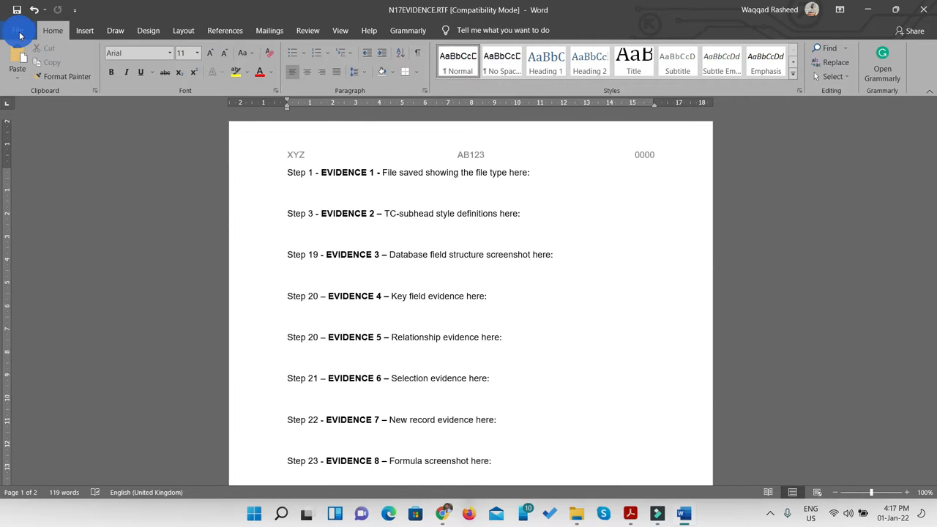
{"action": "left_click", "coordinate": [628, 514]}
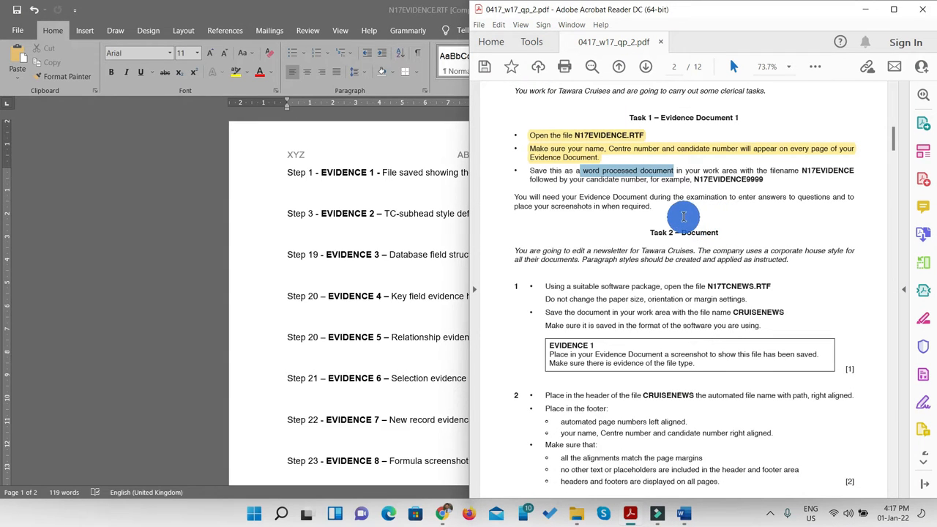
{"action": "left_click", "coordinate": [866, 9]}
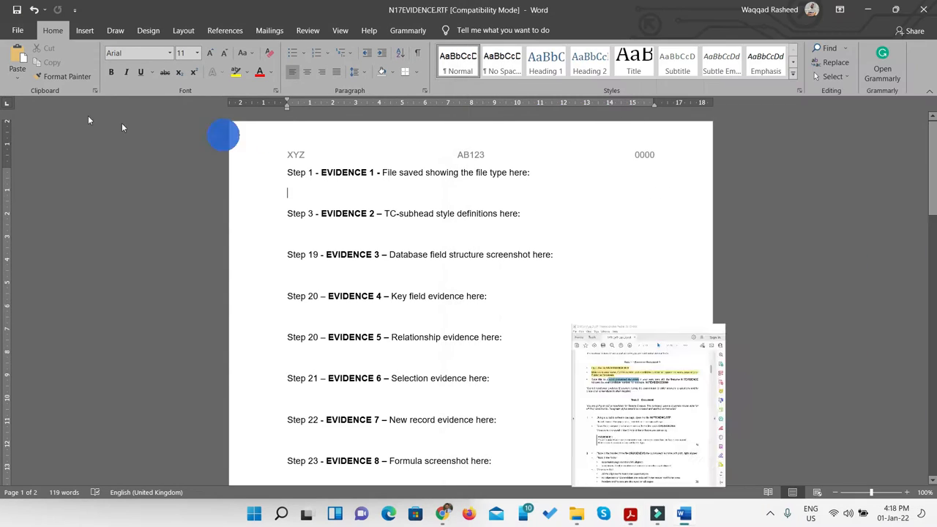
{"action": "left_click", "coordinate": [22, 32]}
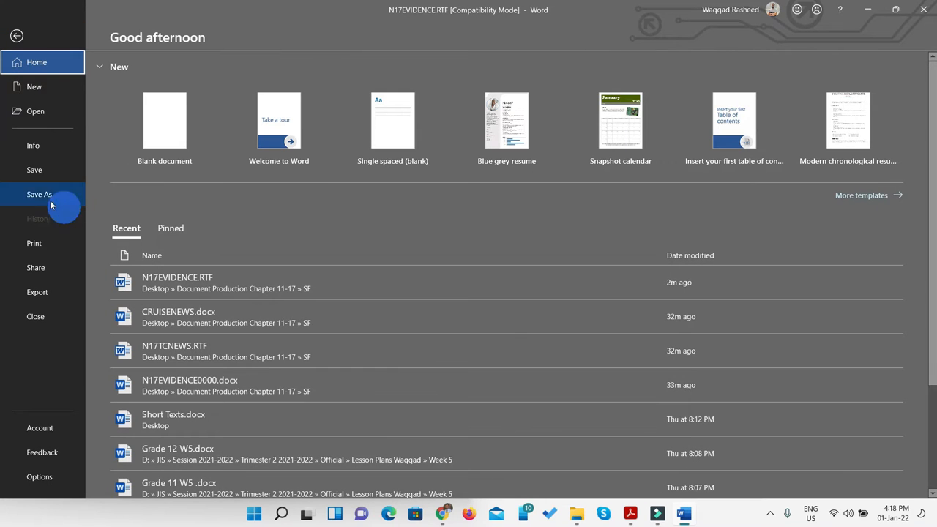
{"action": "left_click", "coordinate": [45, 196]}
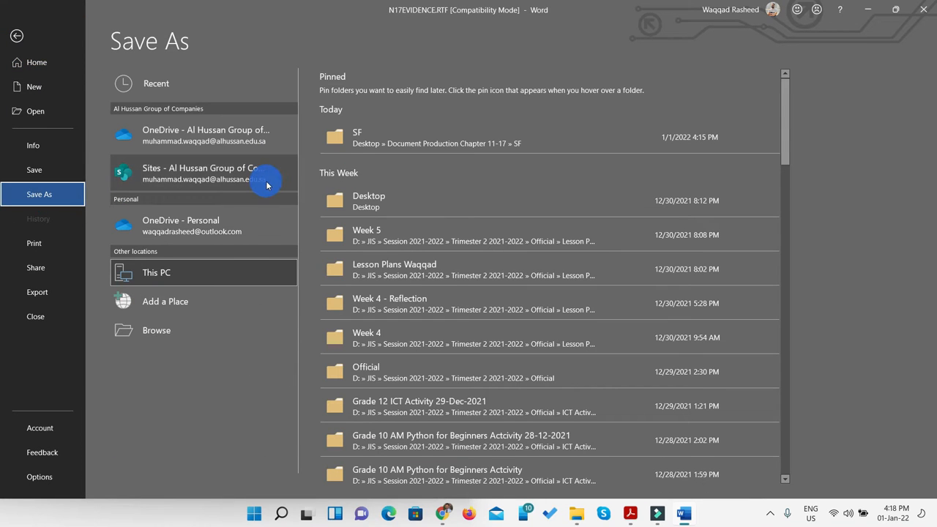
{"action": "left_click", "coordinate": [388, 142]}
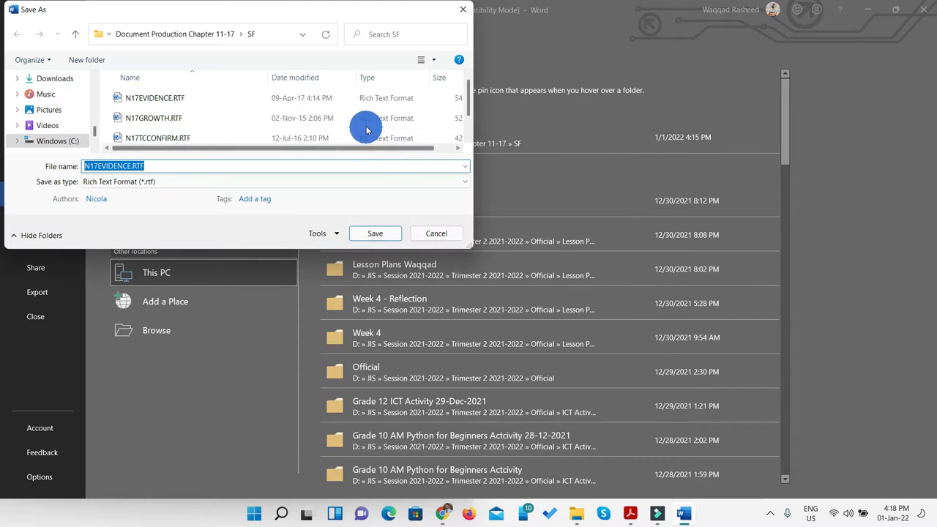
{"action": "left_click", "coordinate": [133, 186]}
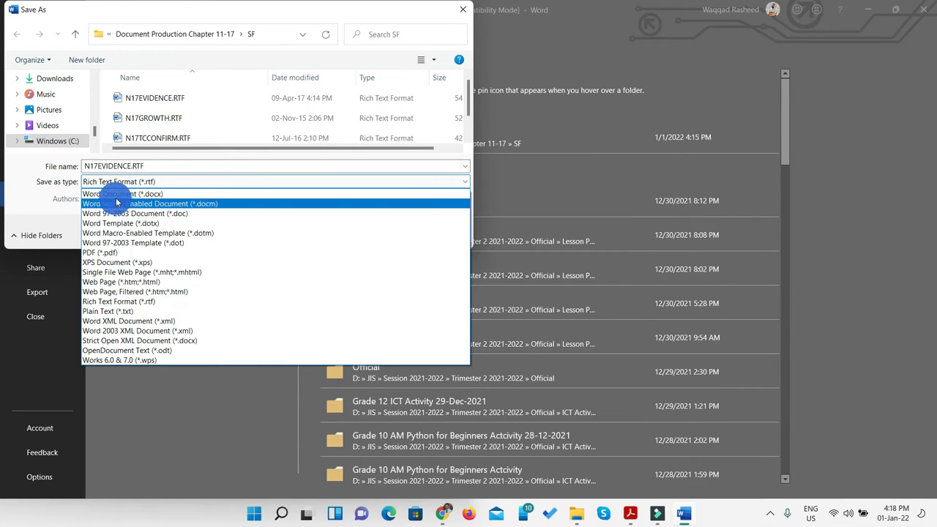
{"action": "left_click", "coordinate": [116, 195]}
Name the file N17EVIDENCE0000.docx following the exam paper's naming instruction, and save it, accepting the file format upgrade
{"action": "left_click", "coordinate": [135, 167]}
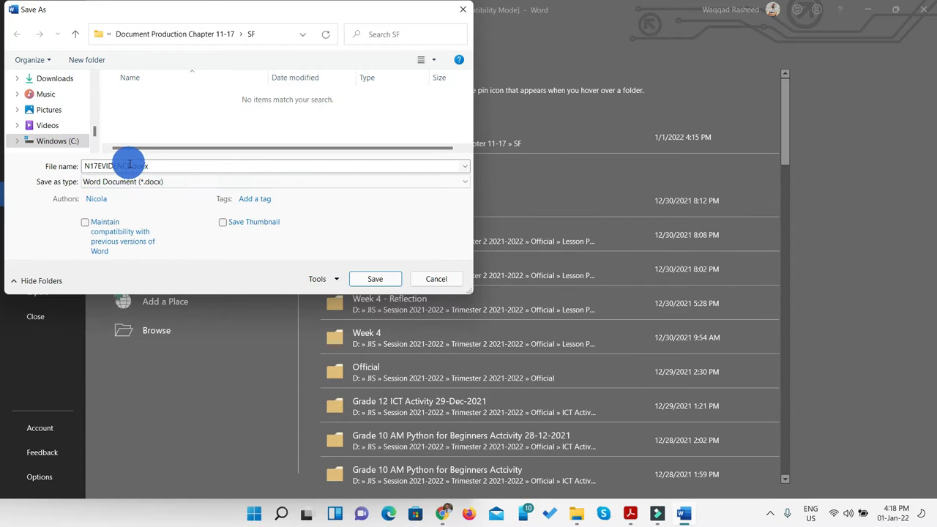
{"action": "left_click", "coordinate": [130, 165]}
{"action": "left_click", "coordinate": [631, 516]}
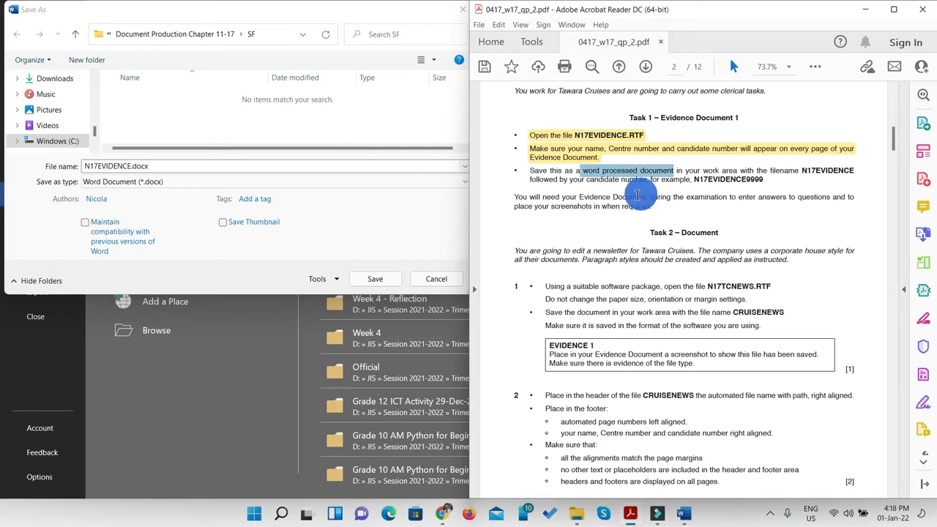
{"action": "left_click", "coordinate": [131, 166]}
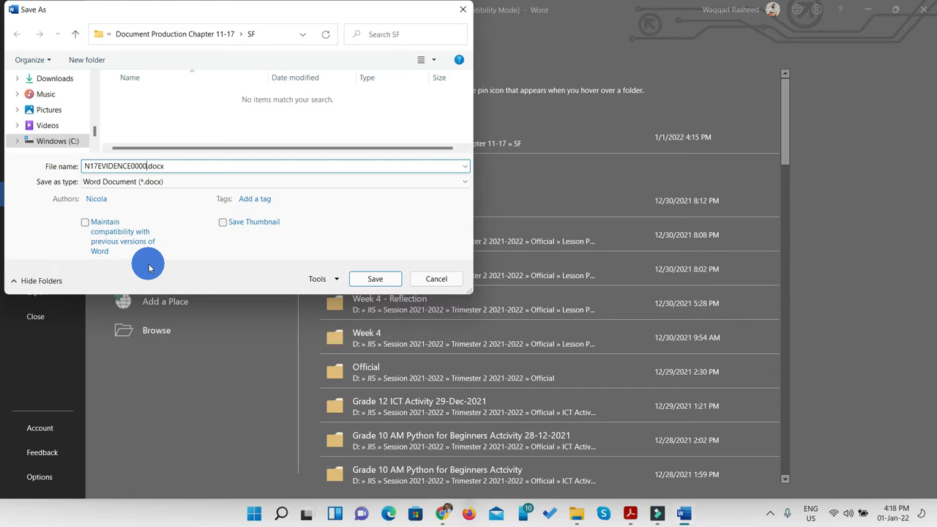
{"action": "left_click", "coordinate": [130, 188]}
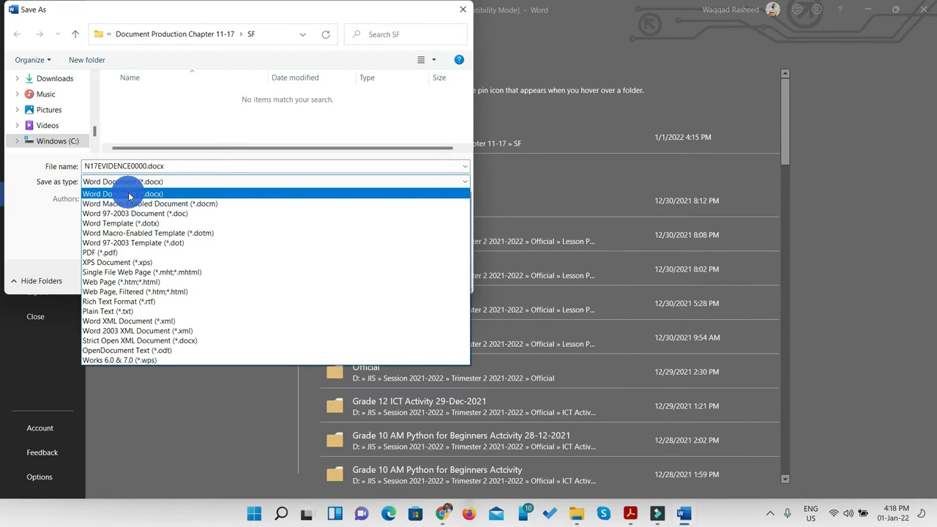
{"action": "left_click", "coordinate": [128, 195]}
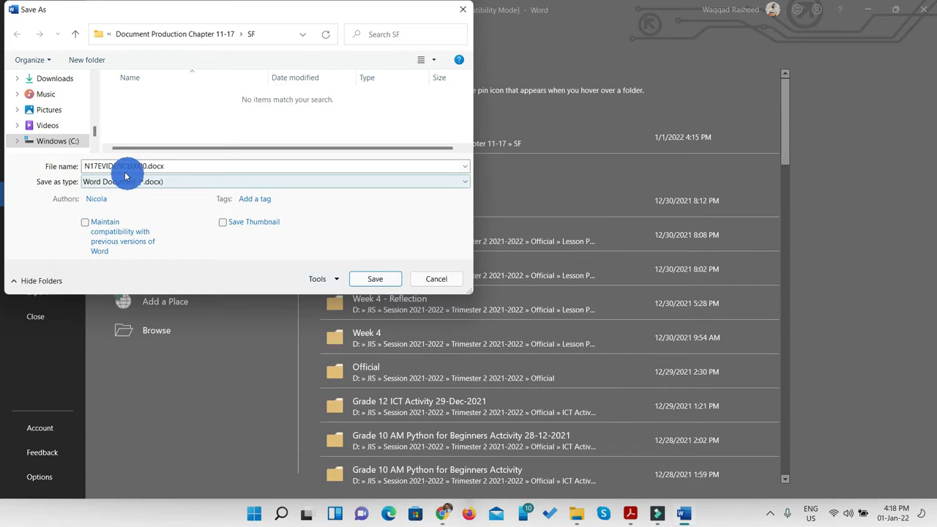
{"action": "left_click", "coordinate": [376, 282]}
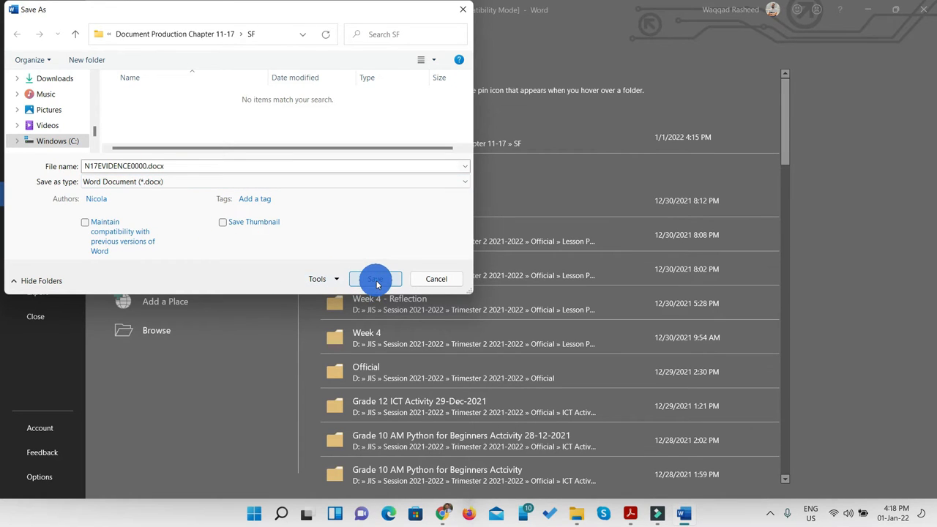
{"action": "left_click", "coordinate": [516, 285]}
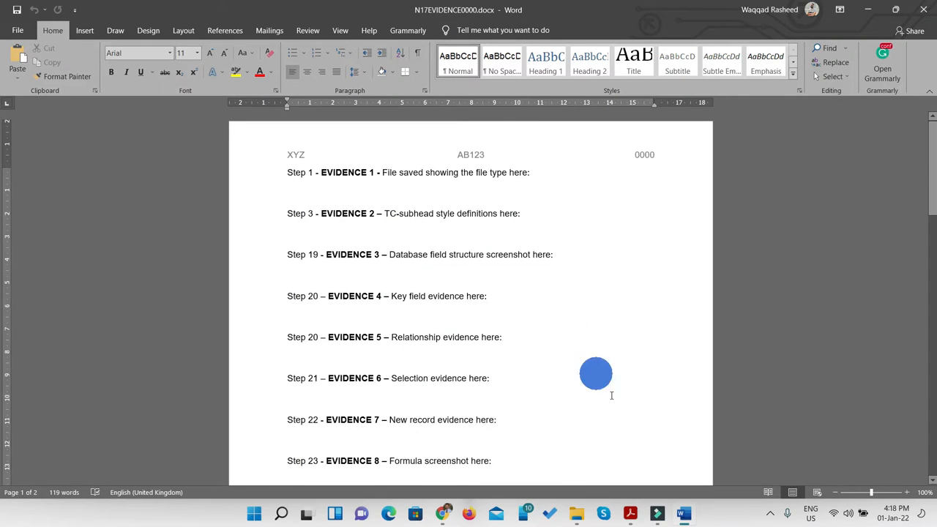
Highlight the Task 1 instruction about saving as a word processed document named N17EVIDENCE plus candidate number in yellow in the exam paper
{"action": "left_click", "coordinate": [631, 514]}
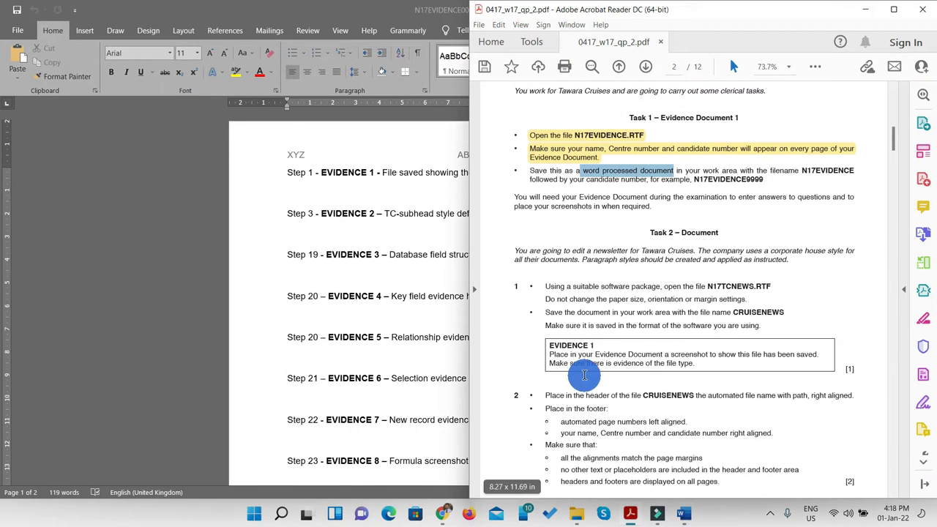
{"action": "scroll", "coordinate": [582, 373], "scroll_direction": "down", "scroll_amount": 2}
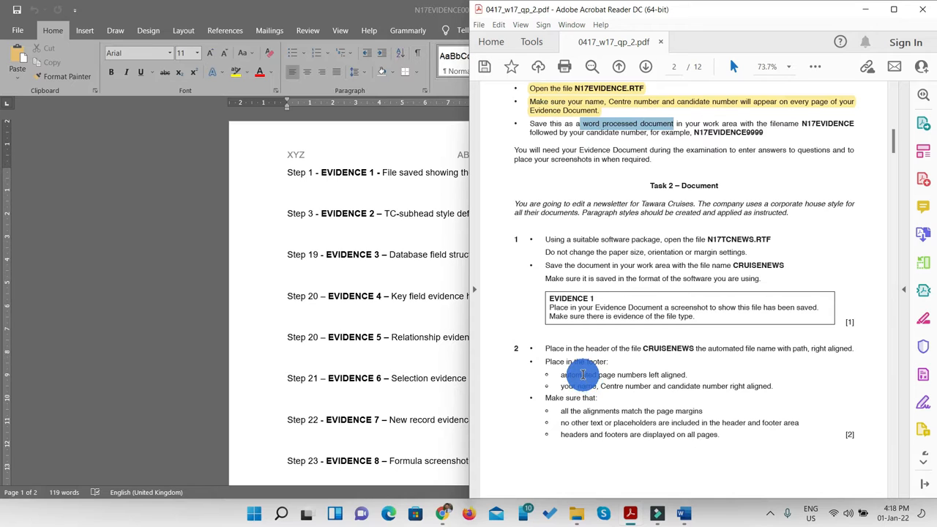
{"action": "scroll", "coordinate": [582, 375], "scroll_direction": "up", "scroll_amount": 2}
{"action": "mouse_move", "coordinate": [772, 171]}
{"action": "left_mouse_down"}
{"action": "mouse_move", "coordinate": [772, 181]}
{"action": "mouse_move", "coordinate": [540, 178]}
{"action": "mouse_move", "coordinate": [764, 181]}
{"action": "left_mouse_up"}
{"action": "left_click", "coordinate": [815, 66]}
{"action": "left_click", "coordinate": [853, 195]}
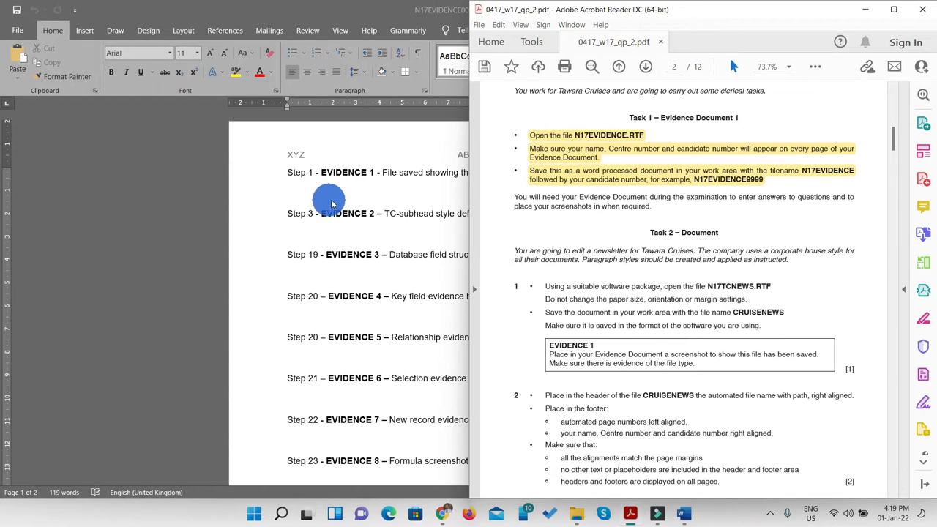
Highlight the "Task 2 – Document" heading in yellow in the exam paper
{"action": "scroll", "coordinate": [664, 256], "scroll_direction": "down", "scroll_amount": 2}
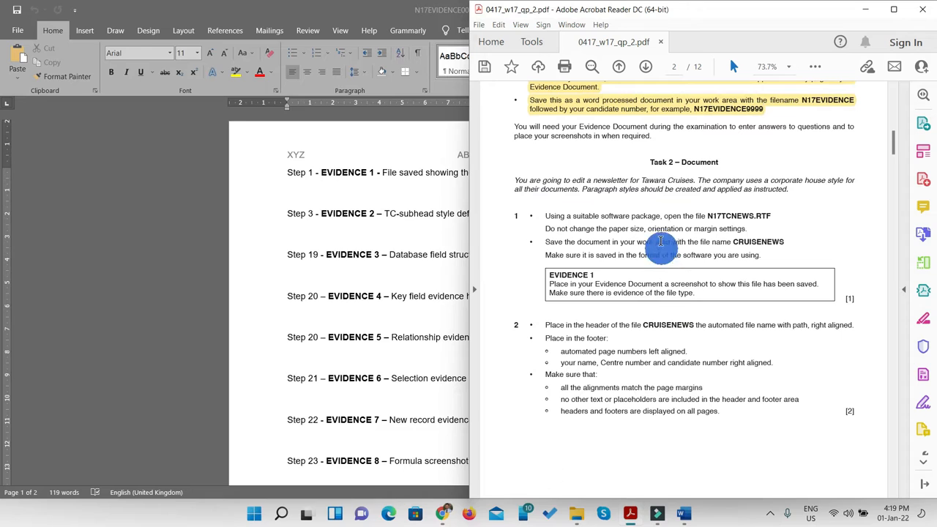
{"action": "left_click_drag", "start_coordinate": [717, 160], "coordinate": [650, 159]}
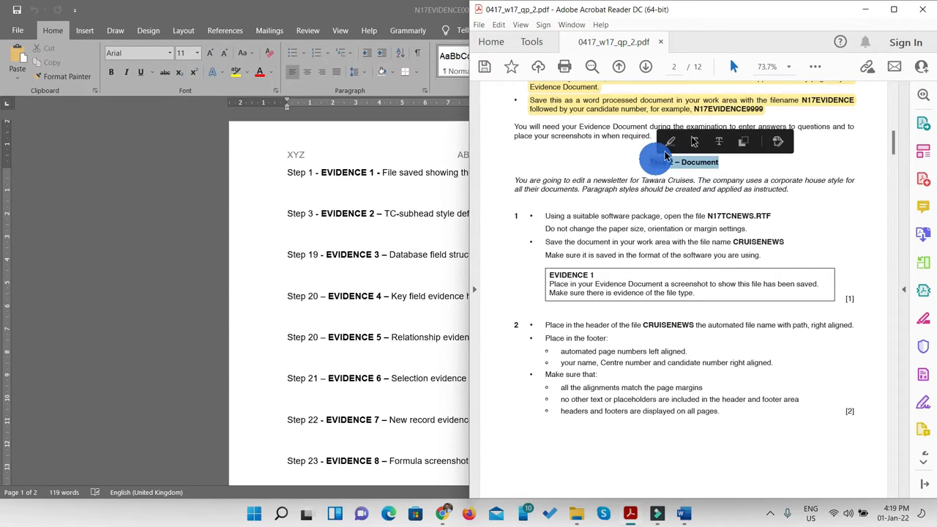
{"action": "left_click", "coordinate": [815, 67]}
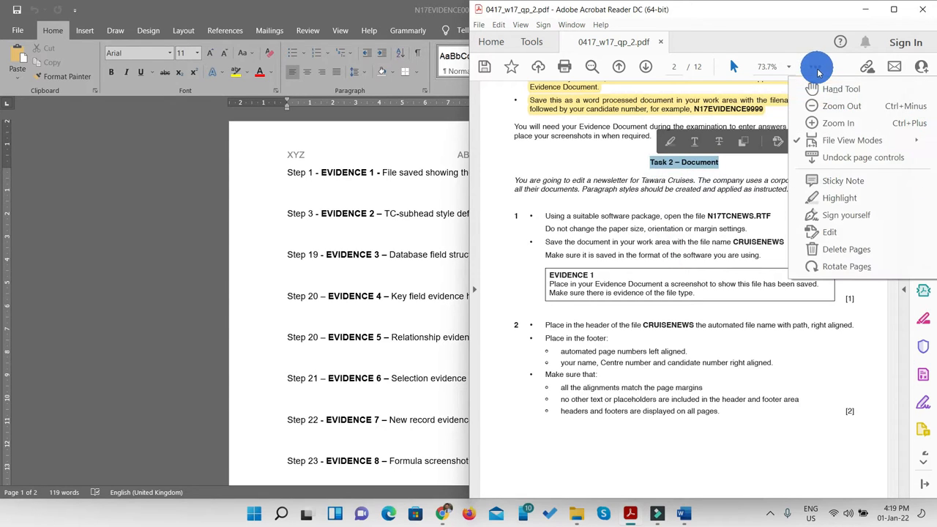
{"action": "left_click", "coordinate": [827, 198]}
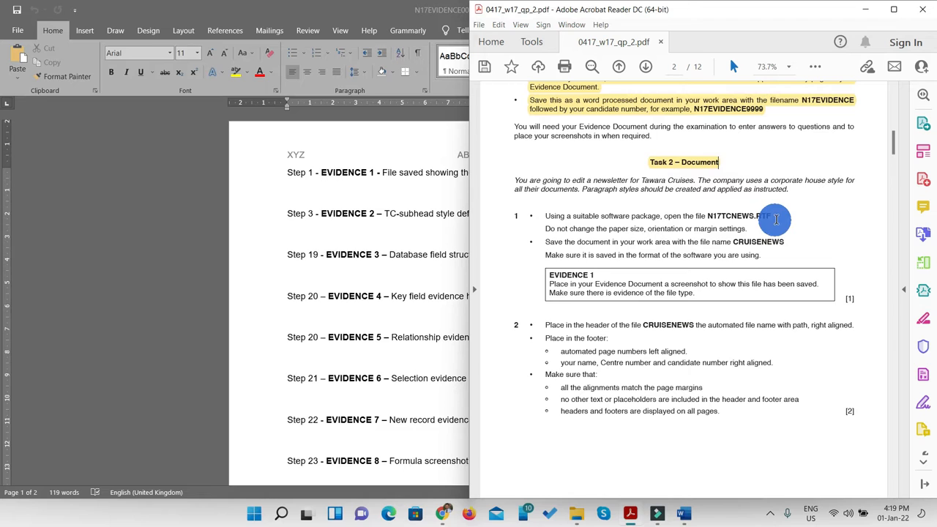
Open N17TCNEWS.RTF from the SF folder, as named in Task 2 step 1, and place it beside the exam paper
{"action": "left_click_drag", "start_coordinate": [770, 216], "coordinate": [707, 216]}
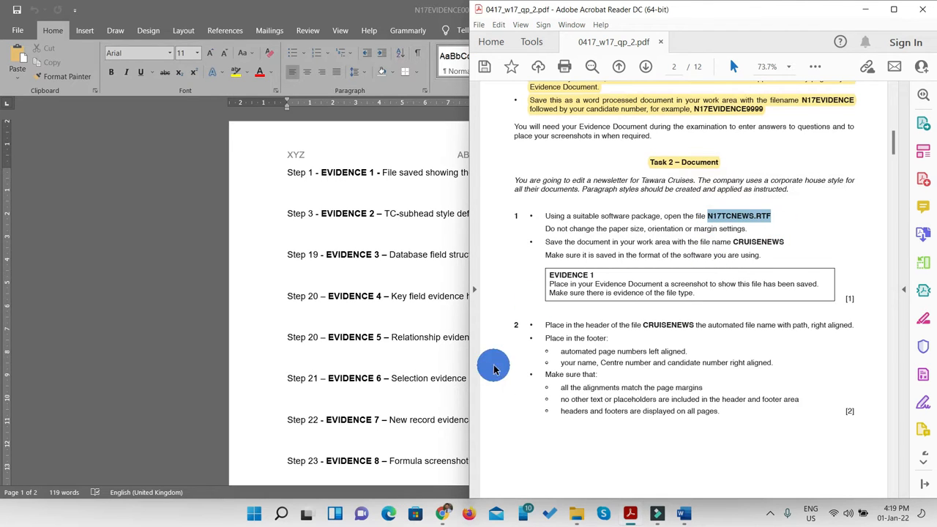
{"action": "left_click", "coordinate": [577, 513]}
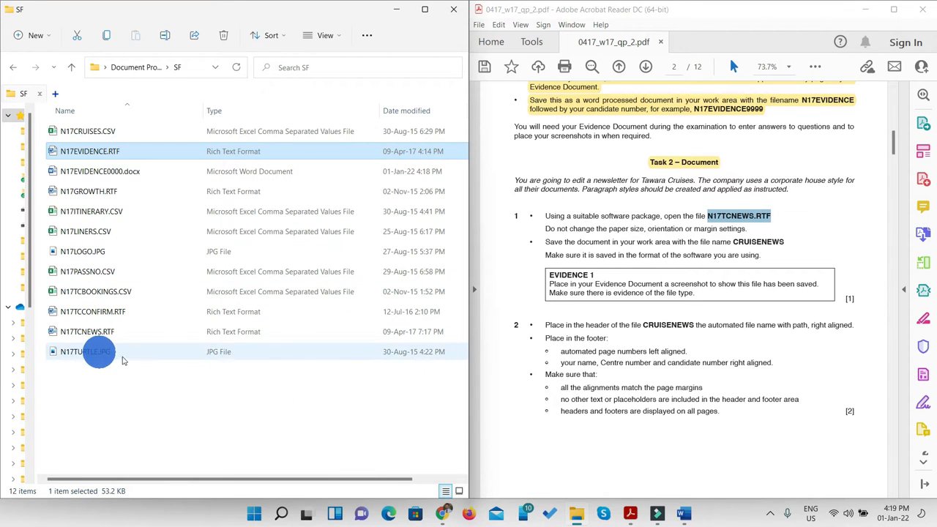
{"action": "double_click", "coordinate": [77, 333]}
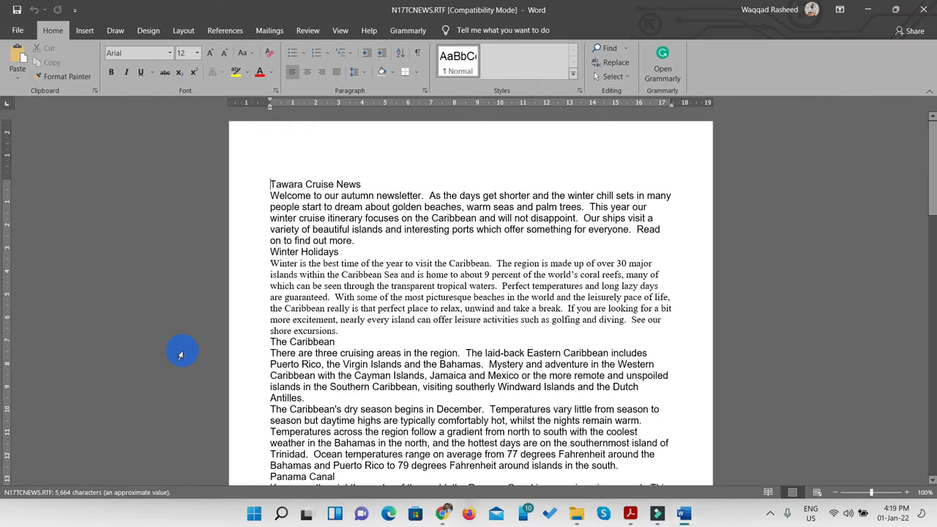
{"action": "key", "text": "super+Left"}
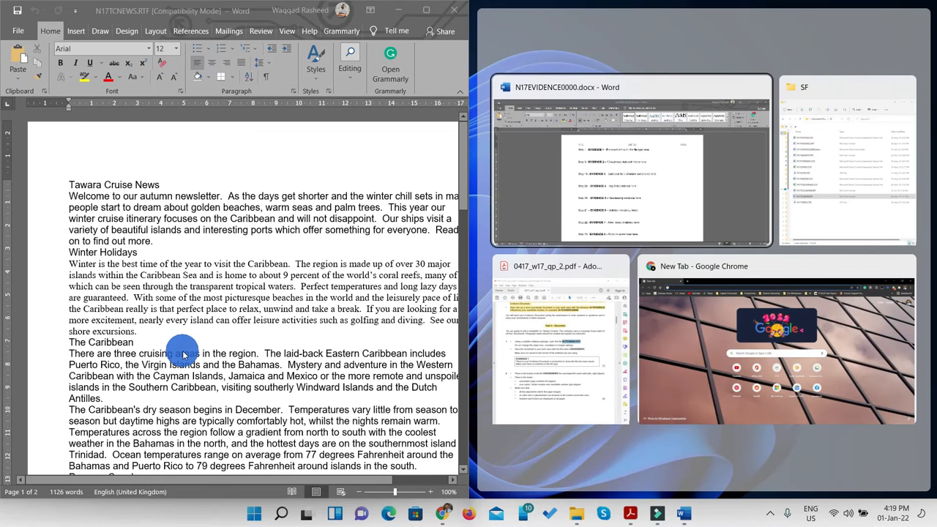
{"action": "left_click", "coordinate": [521, 328]}
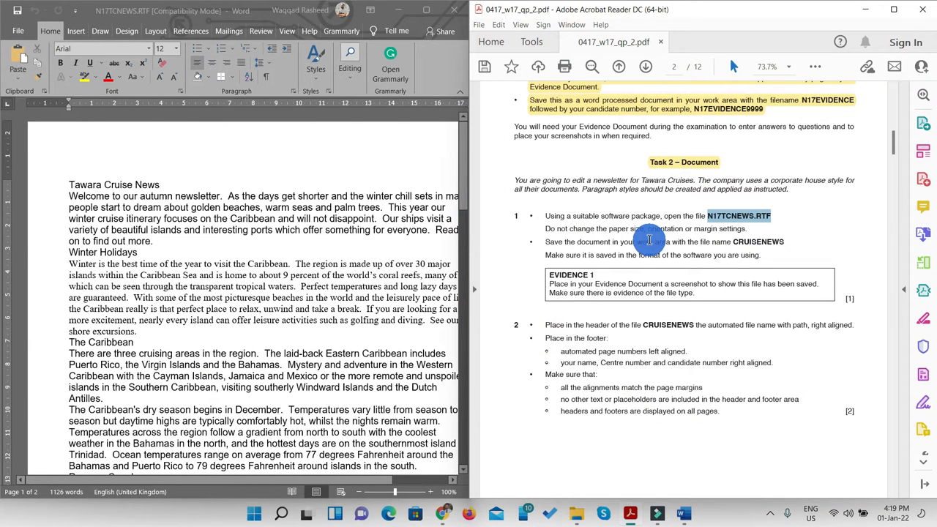
Highlight the step 1 instruction to open N17TCNEWS.RTF without changing paper size, orientation or margin settings in yellow
{"action": "scroll", "coordinate": [647, 245], "scroll_direction": "down", "scroll_amount": 1}
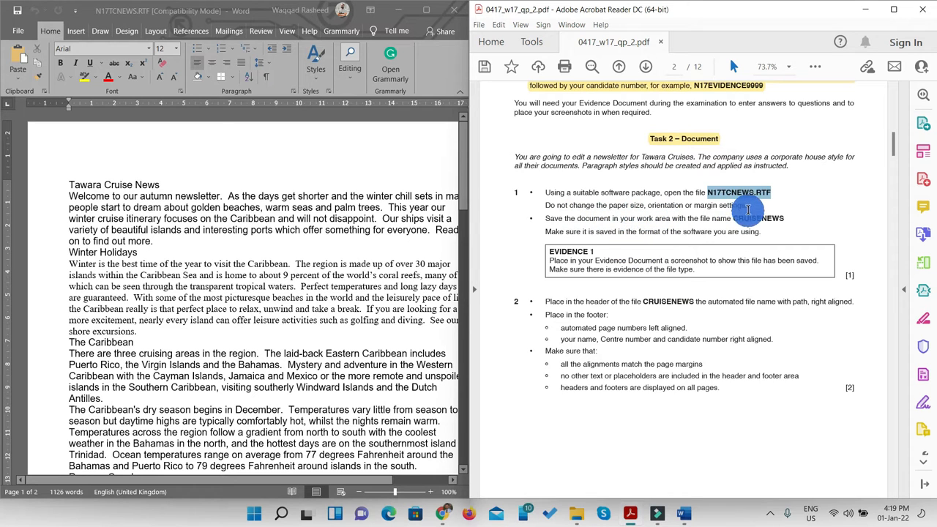
{"action": "left_click_drag", "start_coordinate": [749, 205], "coordinate": [545, 192]}
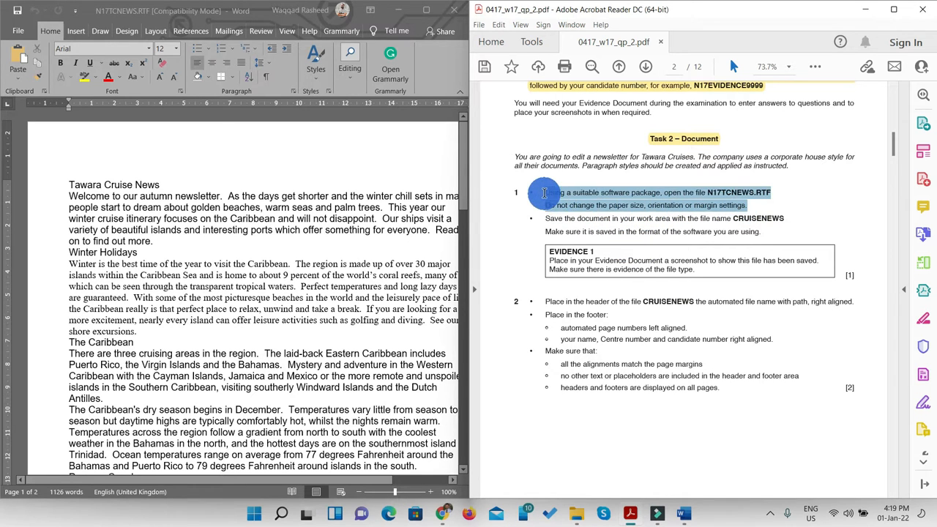
{"action": "left_click", "coordinate": [815, 66]}
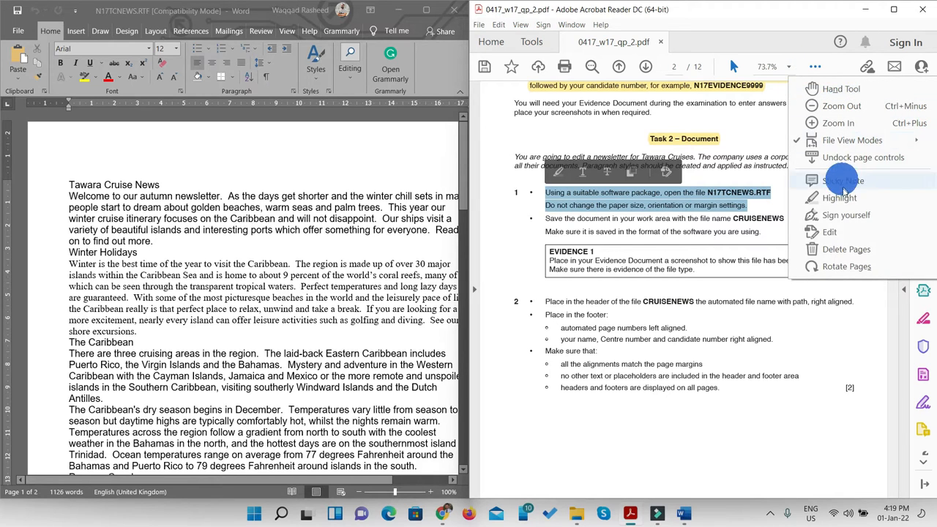
{"action": "left_click", "coordinate": [844, 199]}
Save the newsletter in the SF folder as a Word Document (*.docx) named CRUISENEWS, following the file name in the exam paper
{"action": "scroll", "coordinate": [565, 260], "scroll_direction": "down", "scroll_amount": 1}
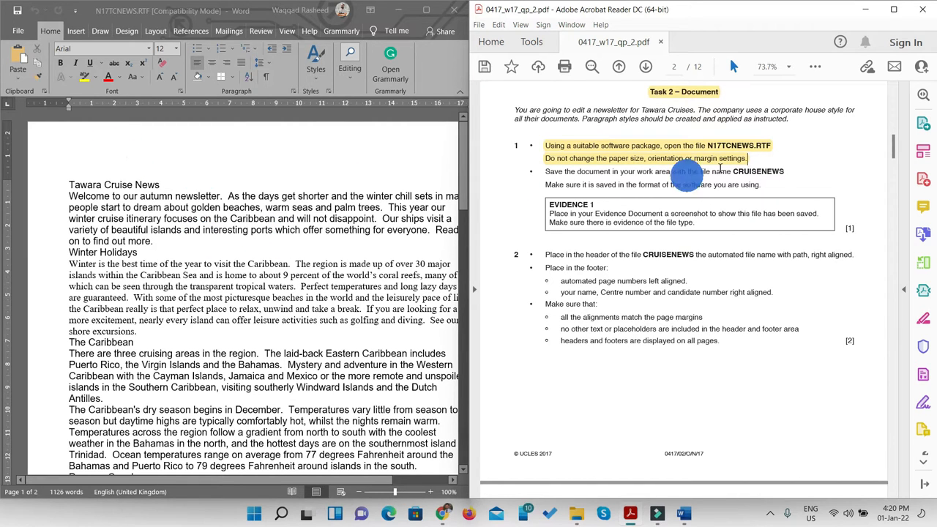
{"action": "left_click_drag", "start_coordinate": [783, 172], "coordinate": [735, 172]}
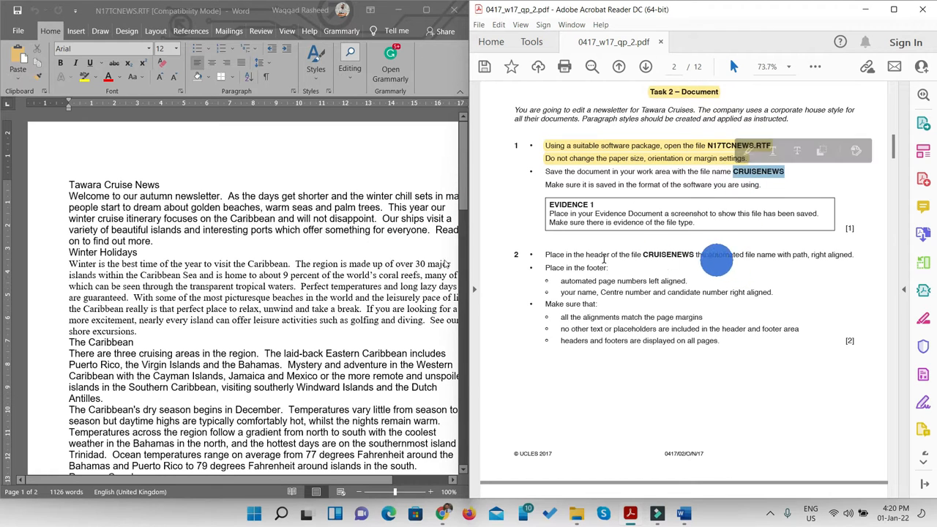
{"action": "left_click", "coordinate": [14, 33]}
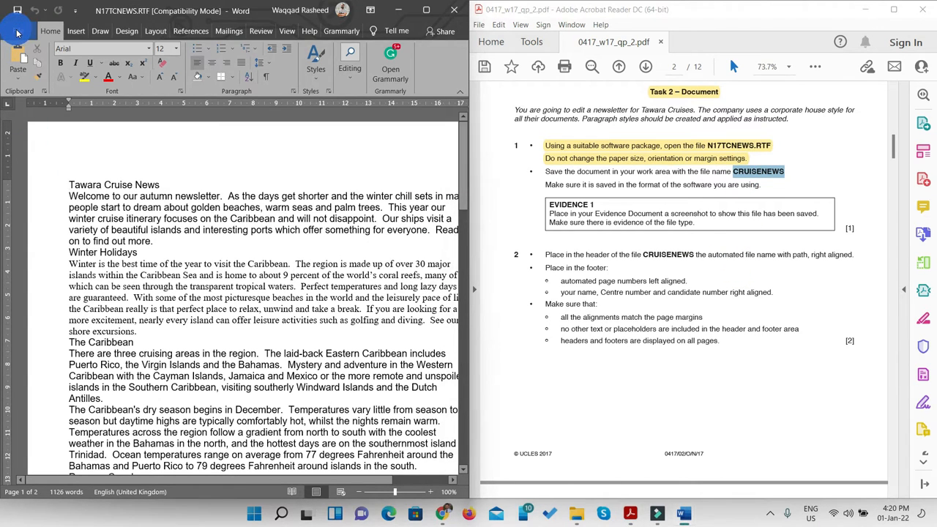
{"action": "left_click", "coordinate": [17, 34]}
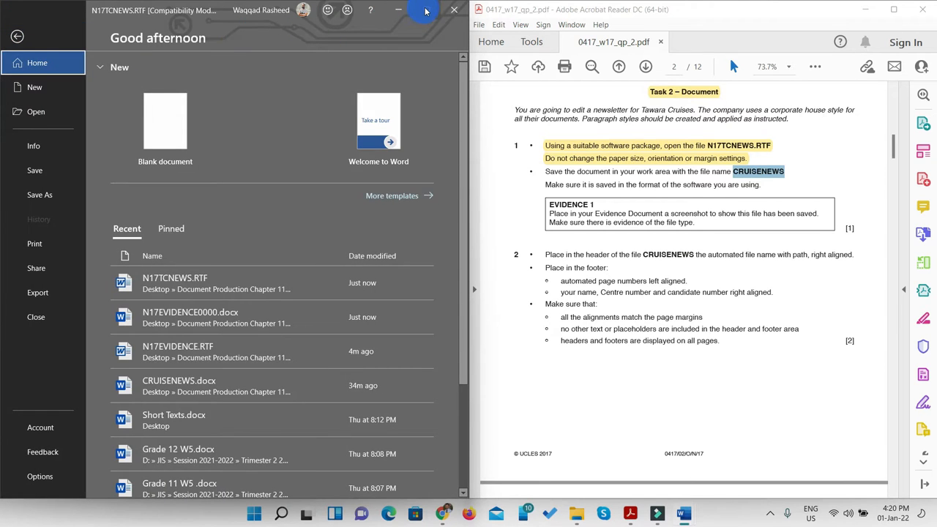
{"action": "left_click", "coordinate": [426, 10]}
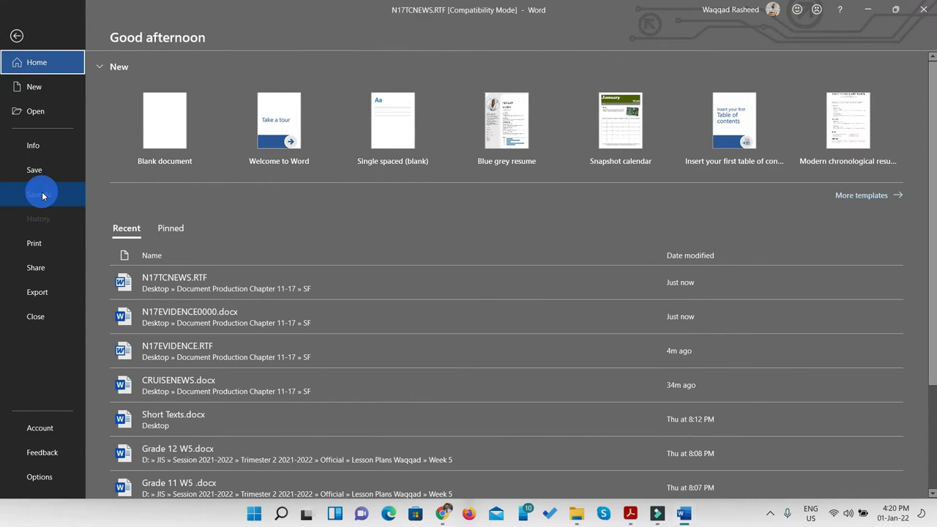
{"action": "left_click", "coordinate": [43, 197]}
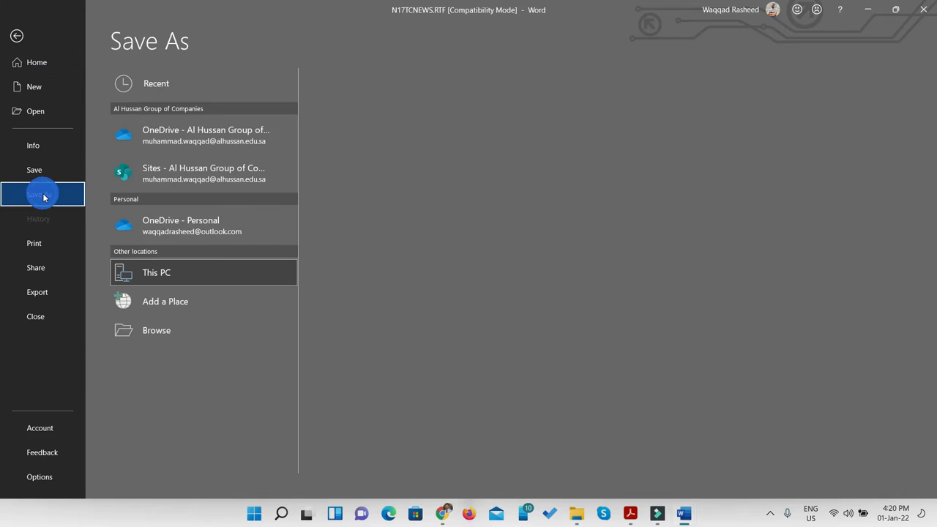
{"action": "left_click", "coordinate": [399, 137]}
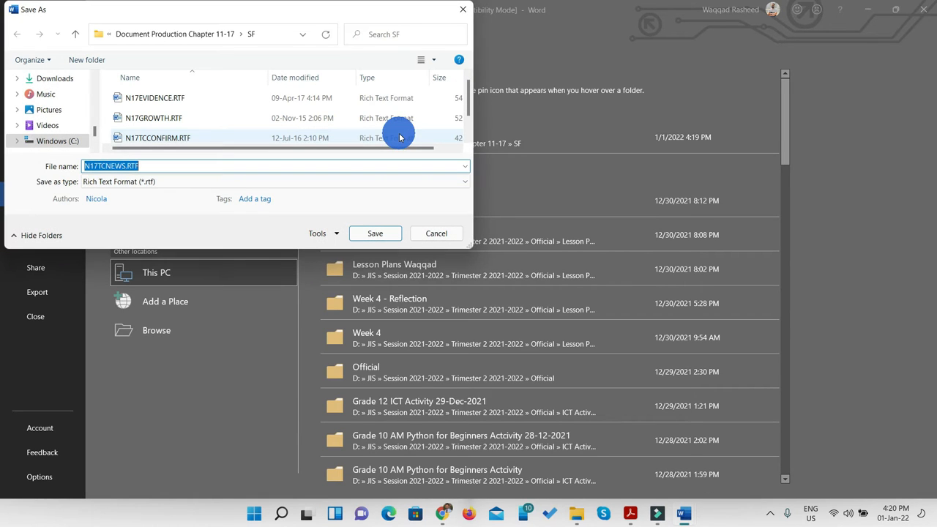
{"action": "left_click", "coordinate": [111, 189]}
{"action": "left_click", "coordinate": [115, 192]}
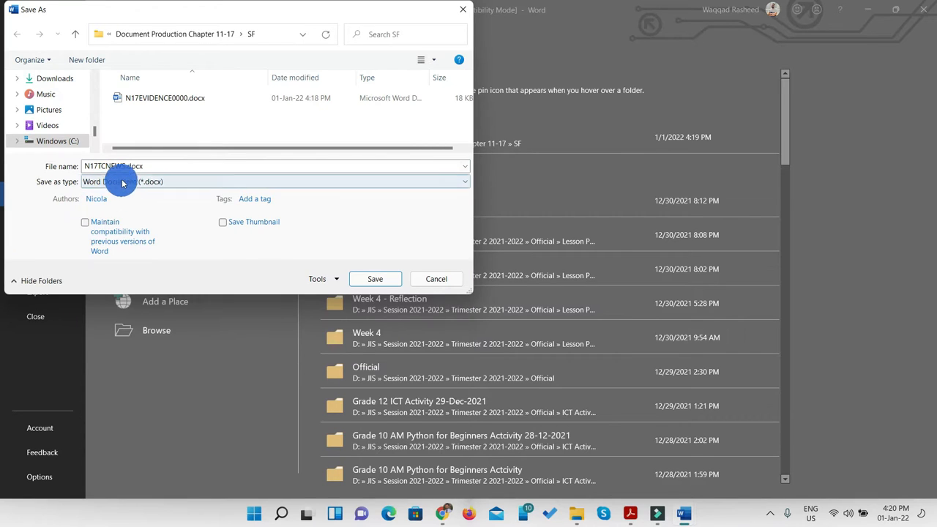
{"action": "left_click_drag", "start_coordinate": [155, 166], "coordinate": [79, 167]}
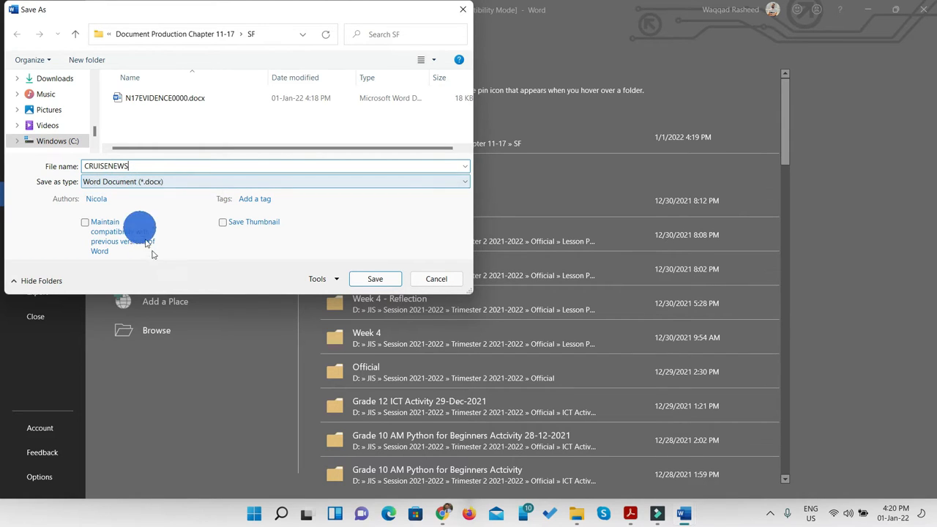
{"action": "left_click", "coordinate": [369, 279]}
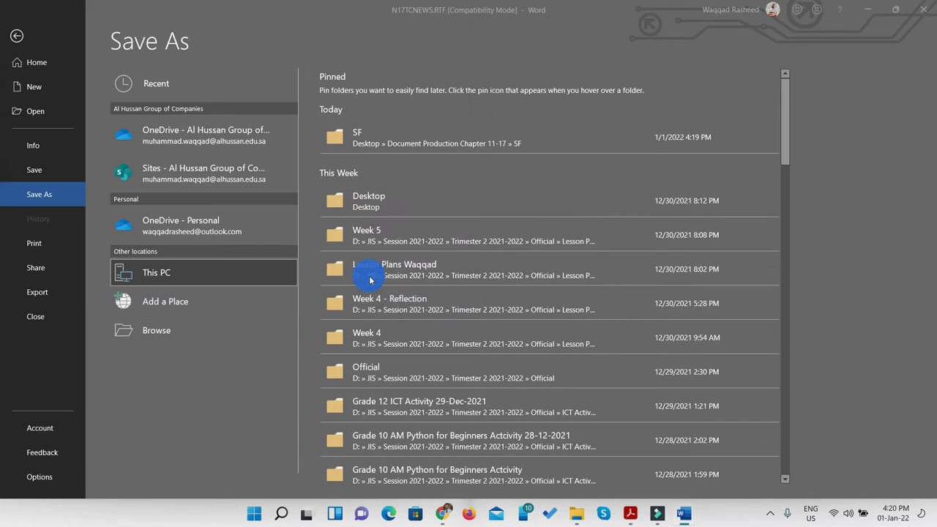
{"action": "left_click", "coordinate": [498, 279]}
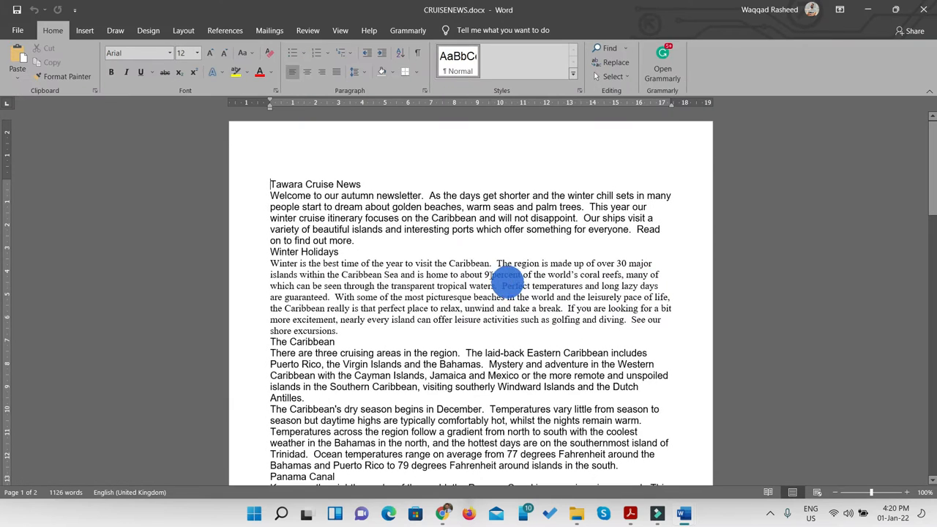
Return to the exam paper and highlight the instruction to save as CRUISENEWS in the software's own format in yellow
{"action": "left_click", "coordinate": [630, 514]}
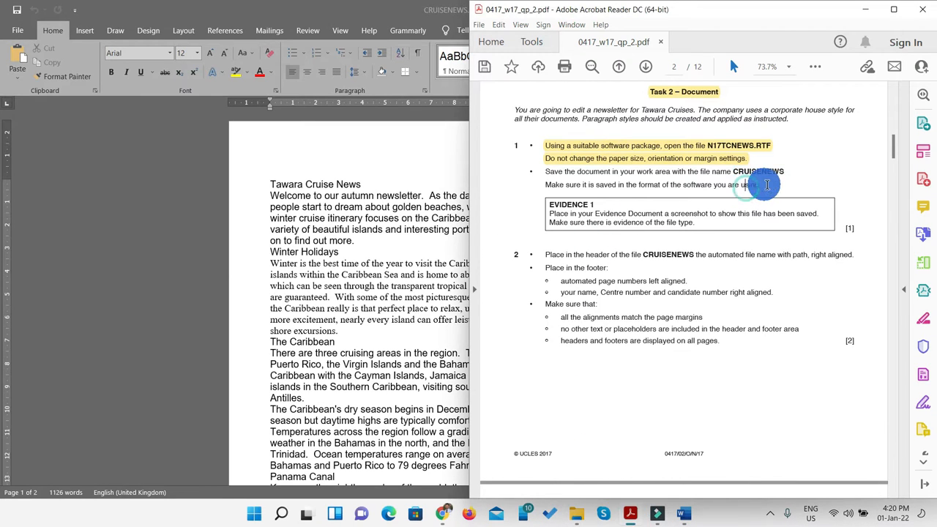
{"action": "left_click_drag", "start_coordinate": [762, 185], "coordinate": [546, 172]}
{"action": "left_click", "coordinate": [815, 66]}
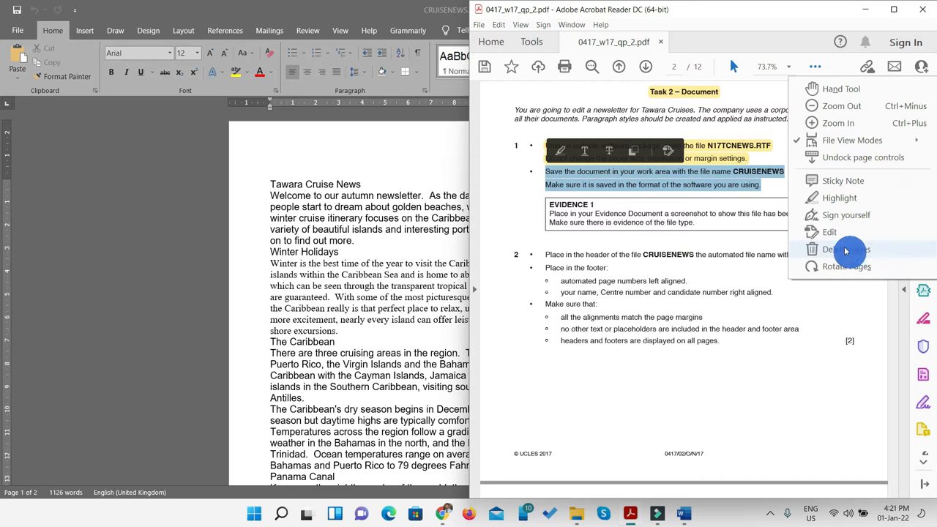
{"action": "left_click", "coordinate": [838, 197]}
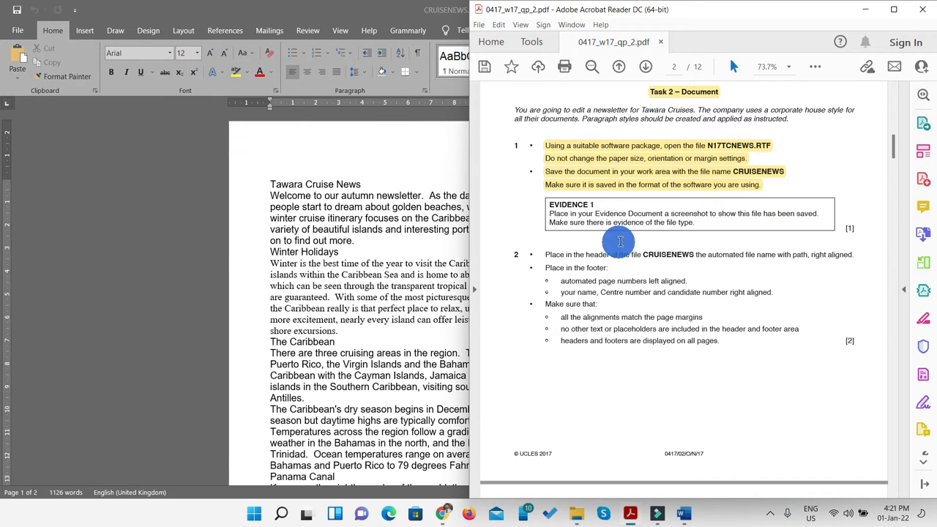
Highlight the EVIDENCE 1 instruction about placing a screenshot with evidence of the file type in yellow
{"action": "left_click_drag", "start_coordinate": [696, 223], "coordinate": [547, 205]}
{"action": "left_click", "coordinate": [812, 64]}
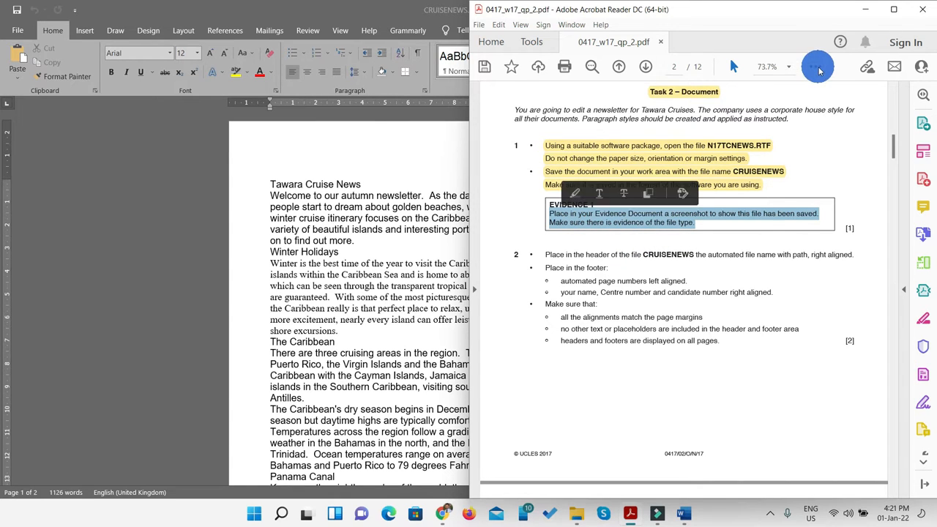
{"action": "left_click", "coordinate": [824, 198]}
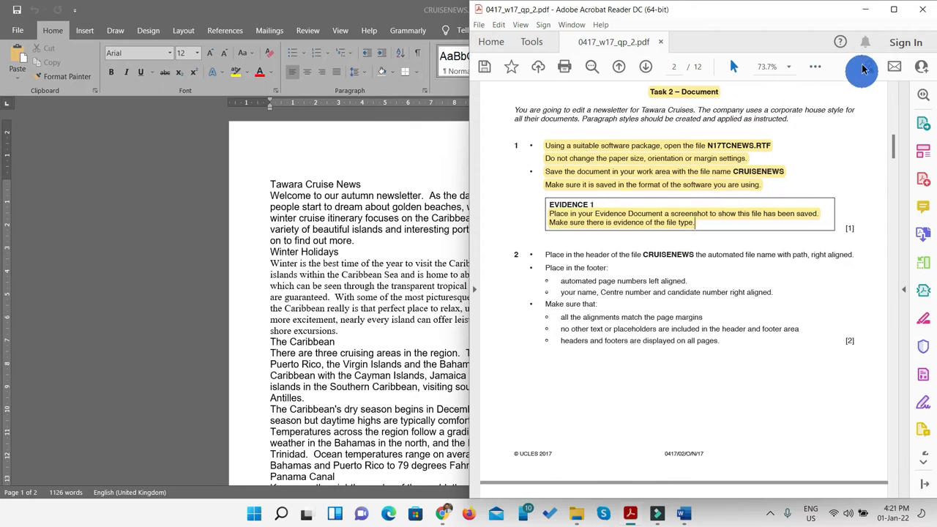
Minimise the exam paper, show the SF folder full screen and select CRUISENEWS.docx
{"action": "left_click", "coordinate": [864, 10]}
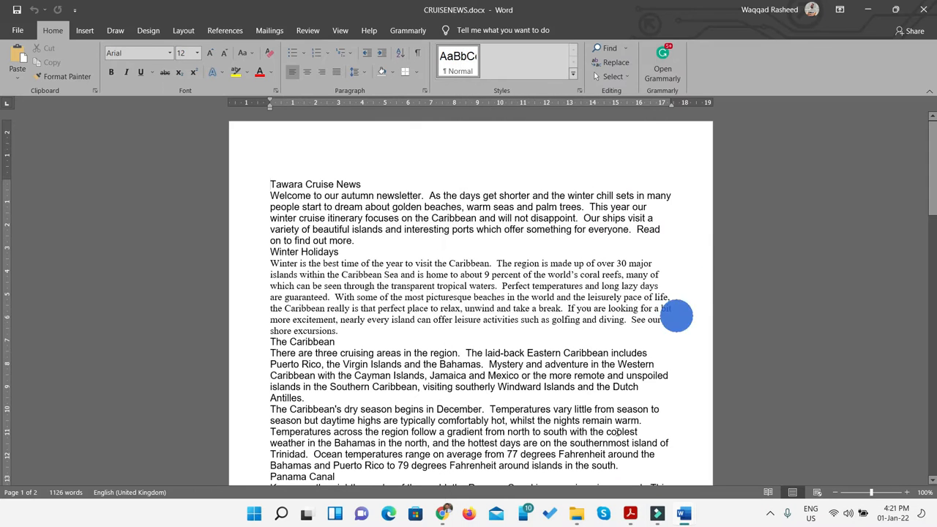
{"action": "left_click", "coordinate": [577, 514]}
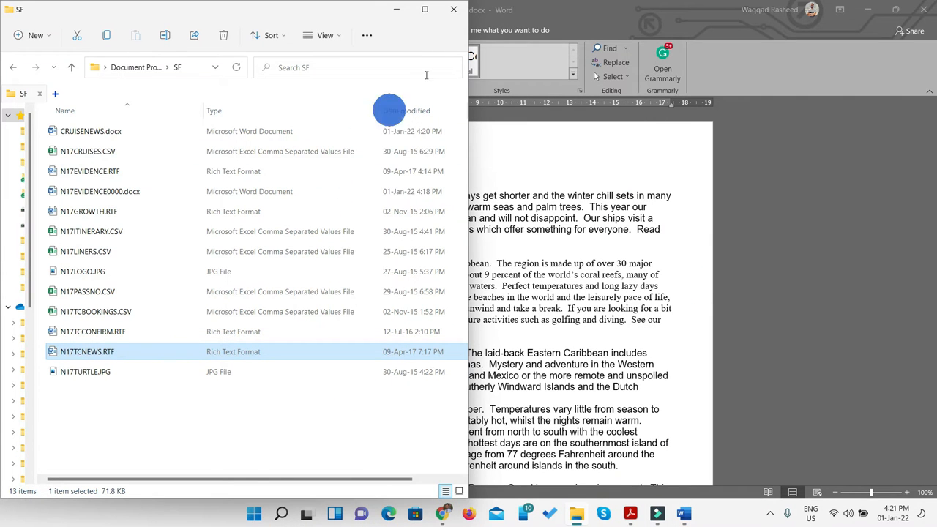
{"action": "left_click", "coordinate": [425, 10]}
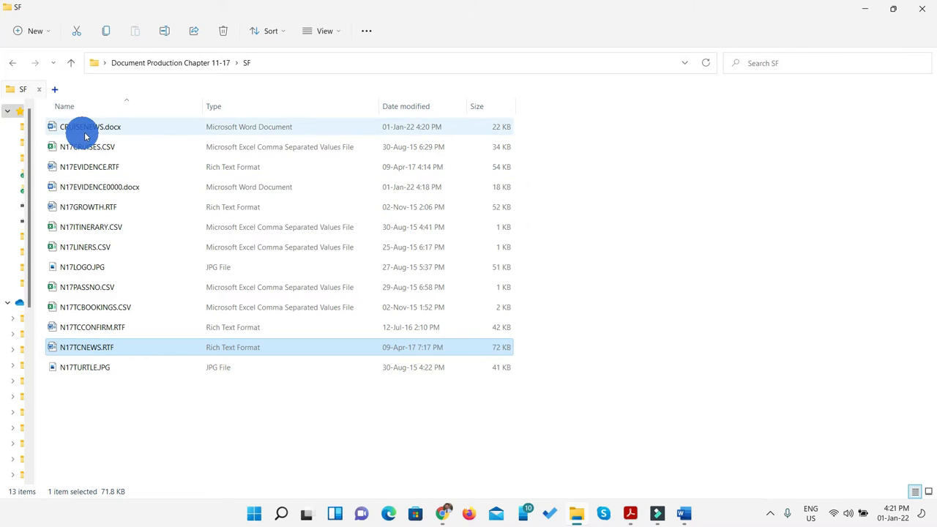
{"action": "left_click", "coordinate": [84, 129]}
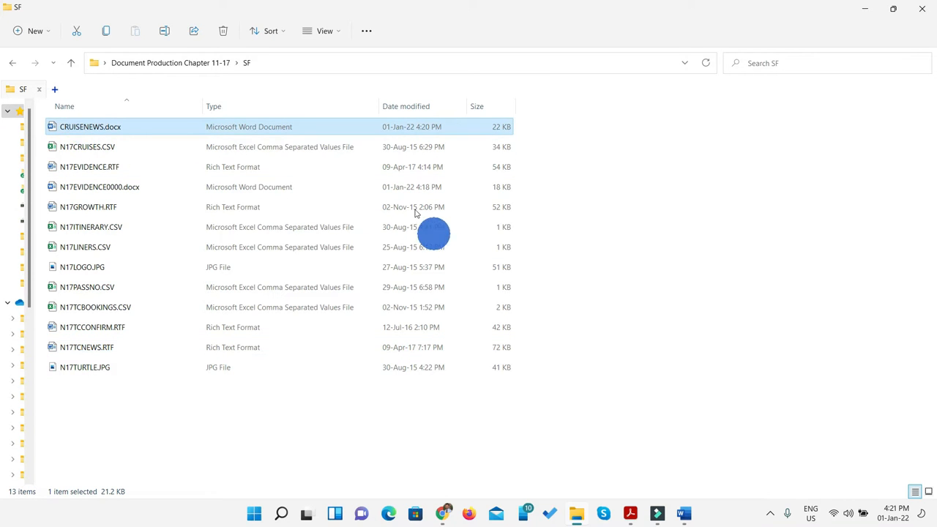
Resize the Type column in the SF folder until every file type is fully readable
{"action": "left_click_drag", "start_coordinate": [381, 106], "coordinate": [410, 109]}
{"action": "left_click_drag", "start_coordinate": [341, 107], "coordinate": [242, 109]}
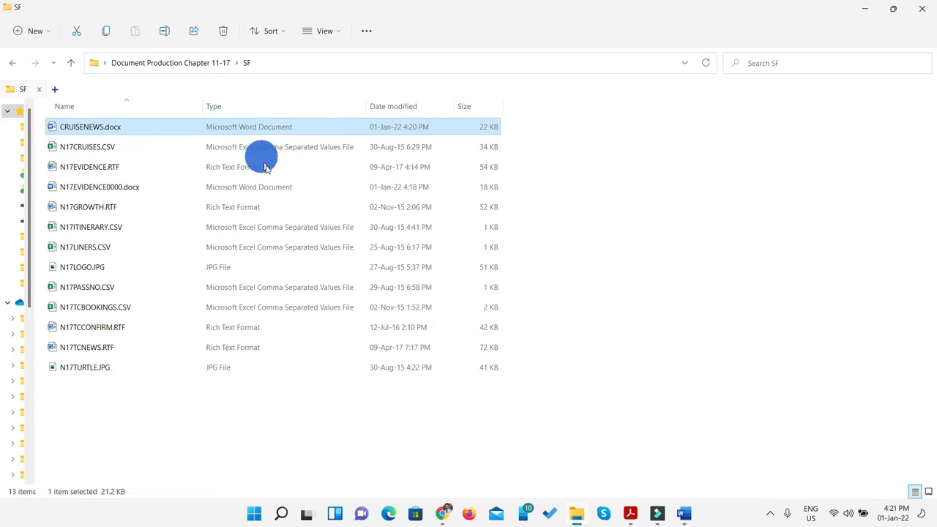
{"action": "left_click_drag", "start_coordinate": [381, 112], "coordinate": [254, 107]}
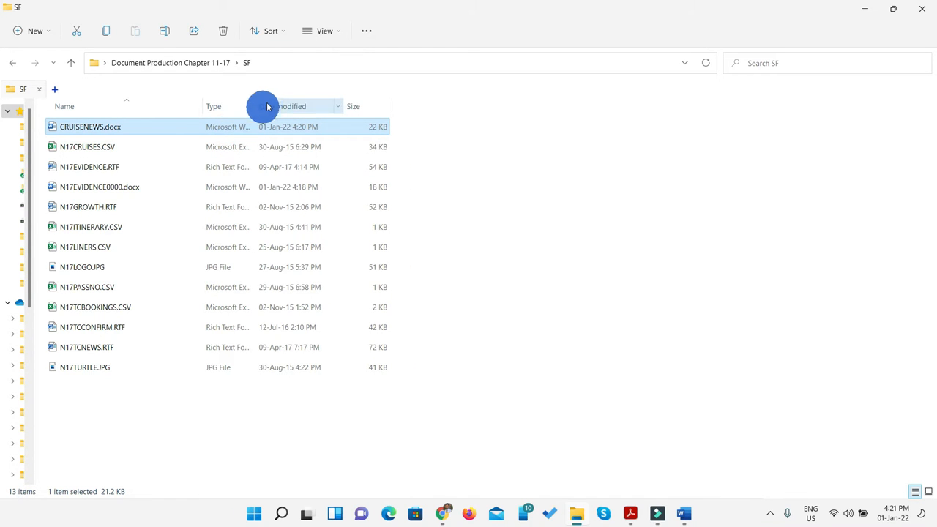
{"action": "left_click_drag", "start_coordinate": [259, 101], "coordinate": [393, 102]}
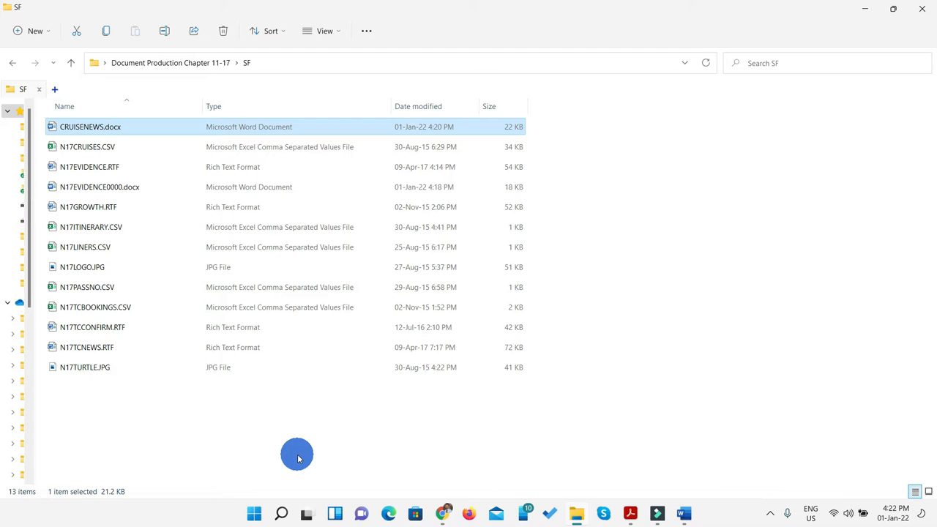
{"action": "left_click", "coordinate": [281, 513]}
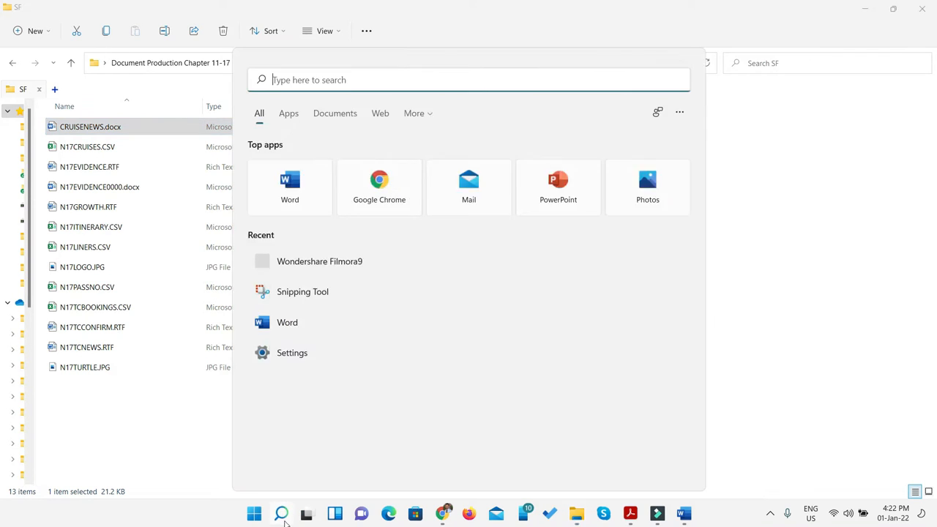
{"action": "type", "text": "sni"}
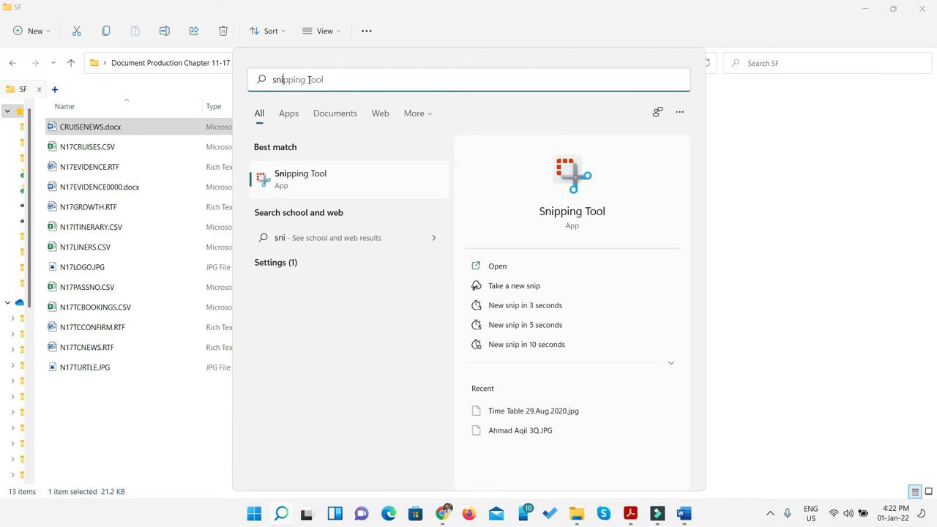
{"action": "left_click", "coordinate": [303, 182]}
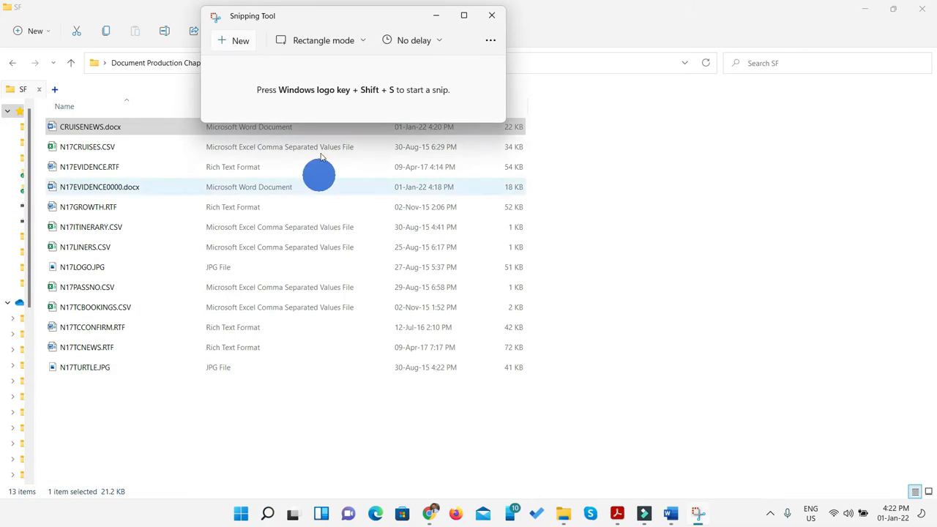
{"action": "left_click", "coordinate": [240, 44]}
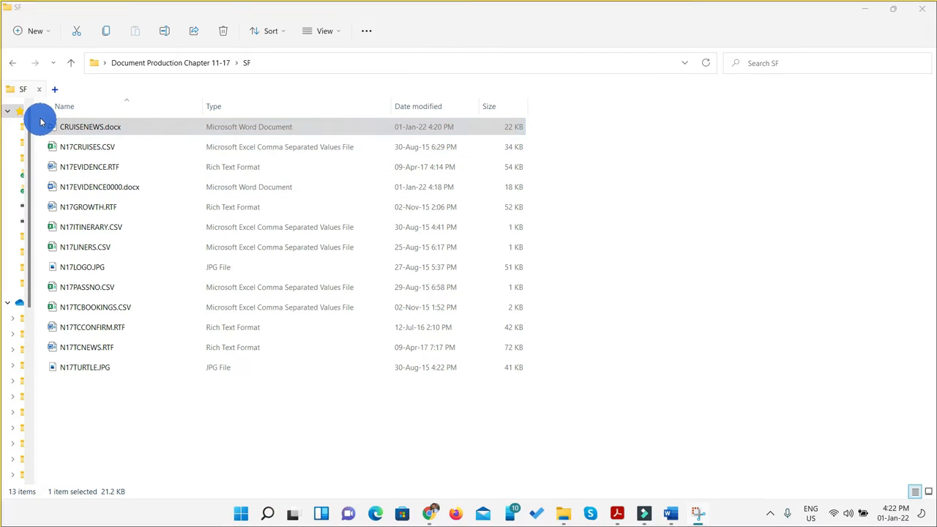
{"action": "left_click_drag", "start_coordinate": [40, 112], "coordinate": [546, 147]}
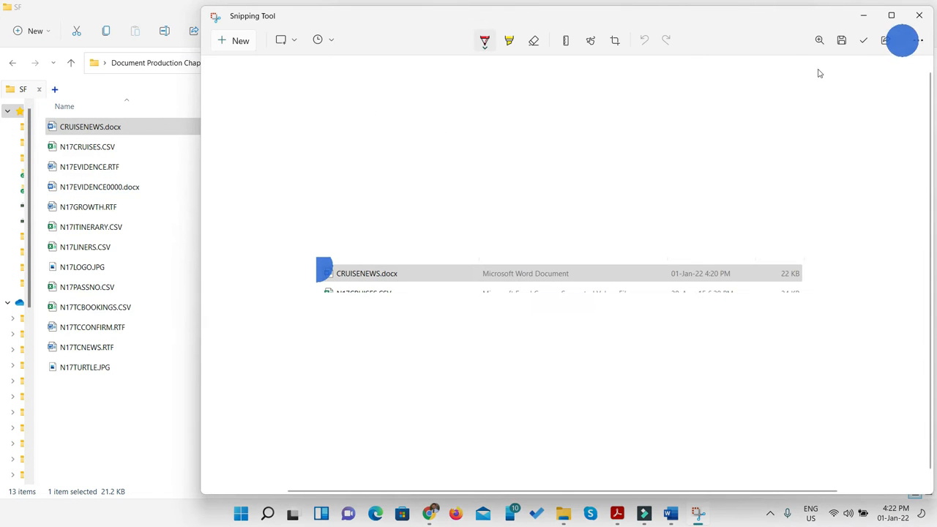
{"action": "left_click", "coordinate": [919, 15]}
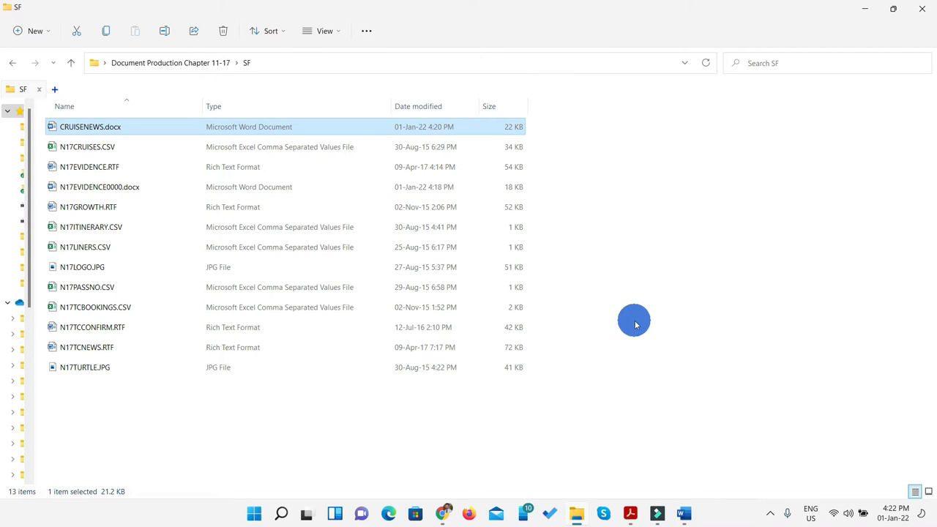
Capture a rectangular snip of the CRUISENEWS.docx row with its file type using the Snipping Tool
{"action": "left_click", "coordinate": [283, 513]}
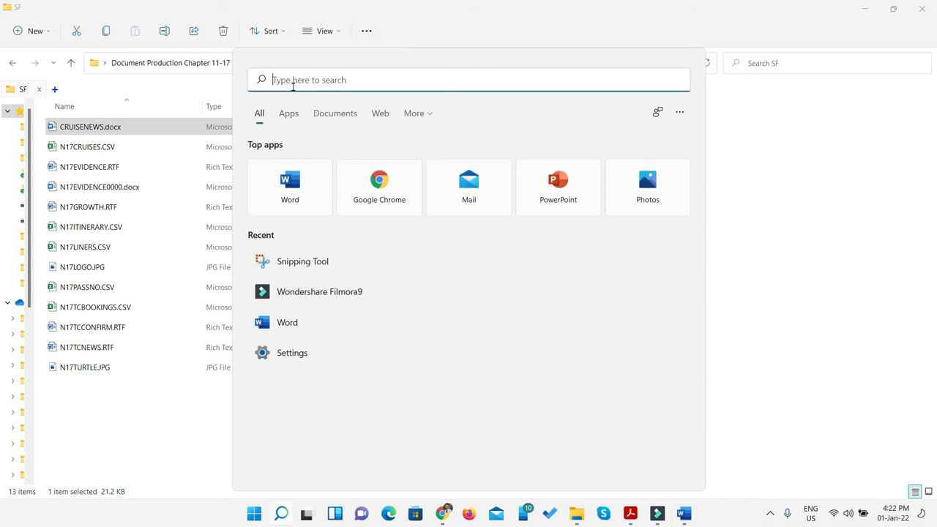
{"action": "type", "text": "sn"}
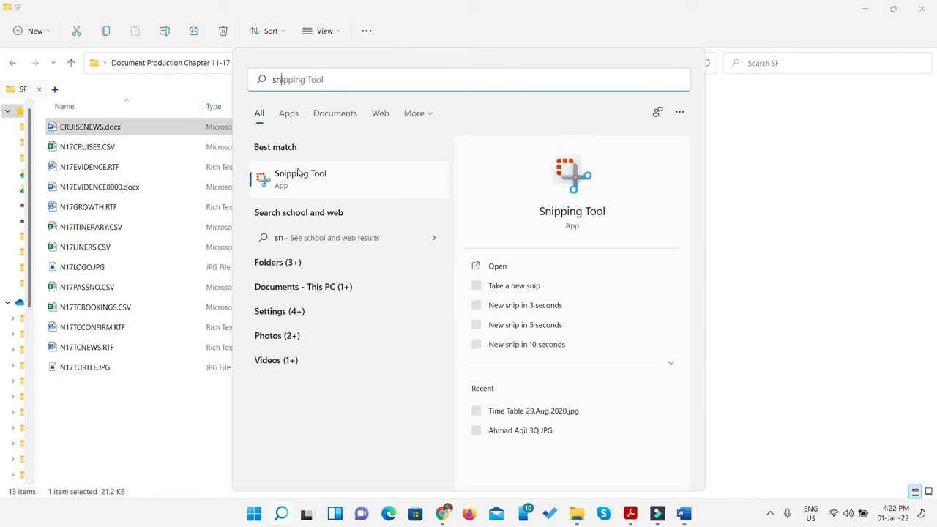
{"action": "left_click", "coordinate": [276, 178]}
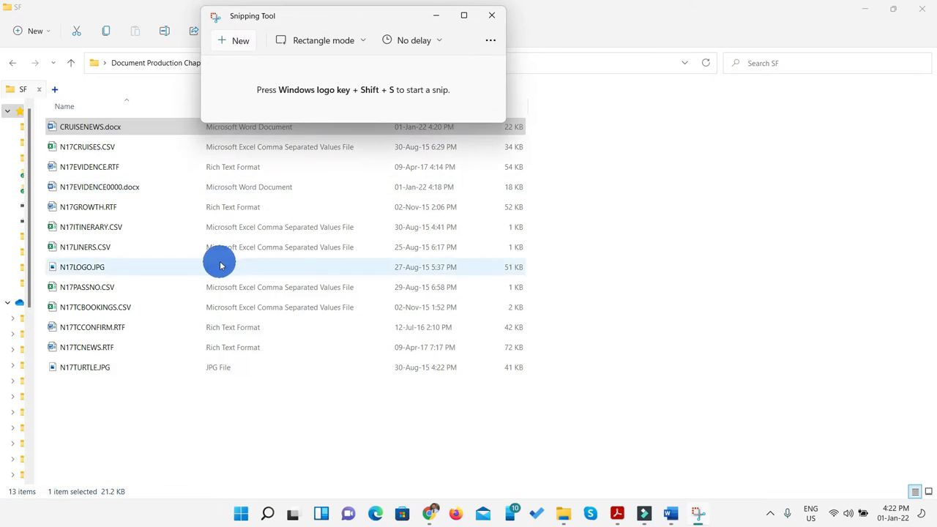
{"action": "left_click", "coordinate": [229, 42]}
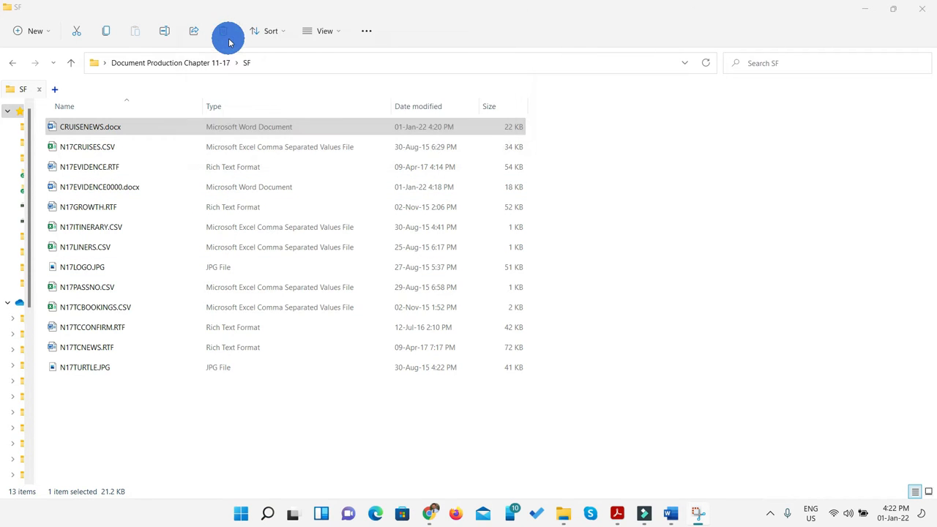
{"action": "left_click_drag", "start_coordinate": [36, 110], "coordinate": [532, 139]}
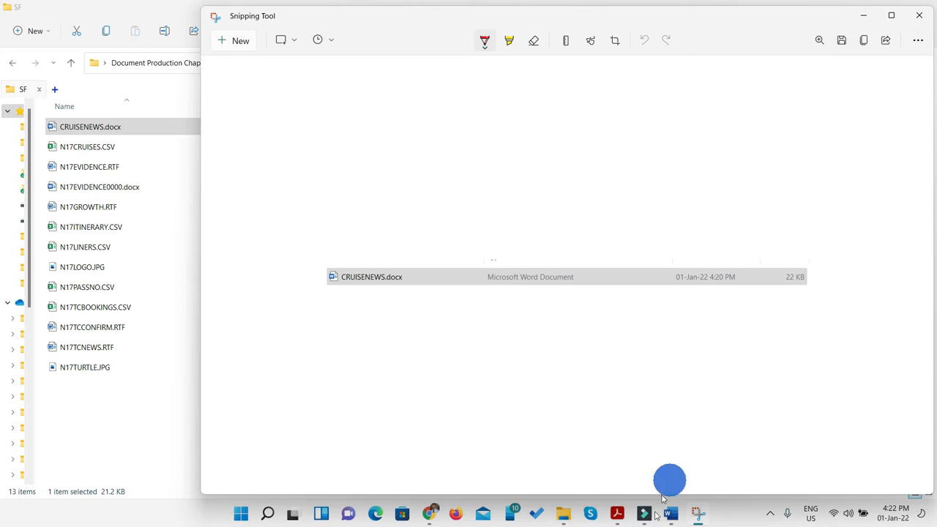
Switch to N17EVIDENCE0000.docx in Word, paste the snip under EVIDENCE 1 and save the document
{"action": "mouse_move", "coordinate": [668, 521]}
{"action": "left_click", "coordinate": [615, 469]}
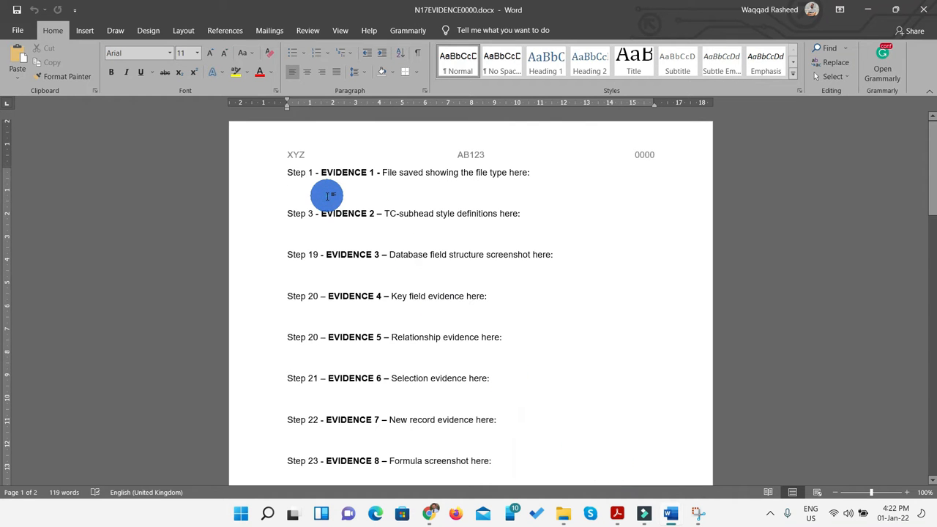
{"action": "key", "text": "ctrl+v"}
{"action": "left_click", "coordinate": [408, 196]}
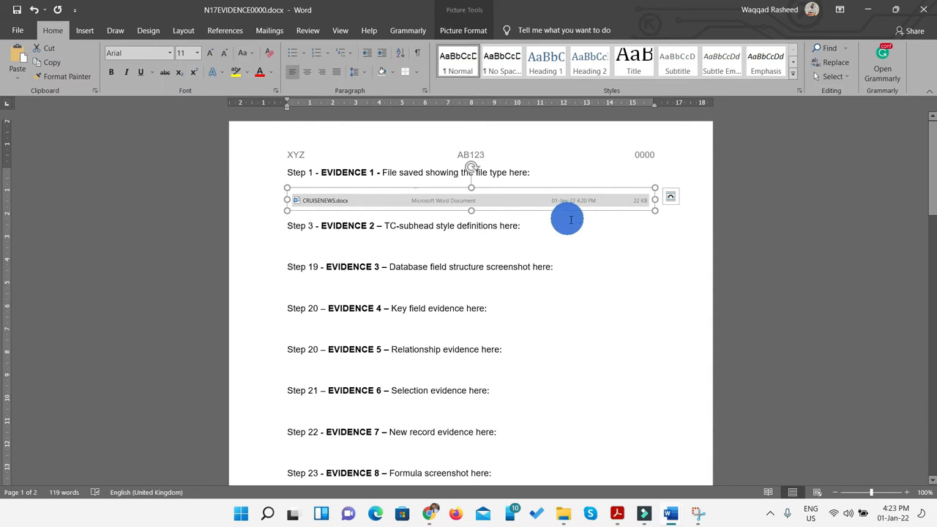
{"action": "left_click", "coordinate": [868, 10]}
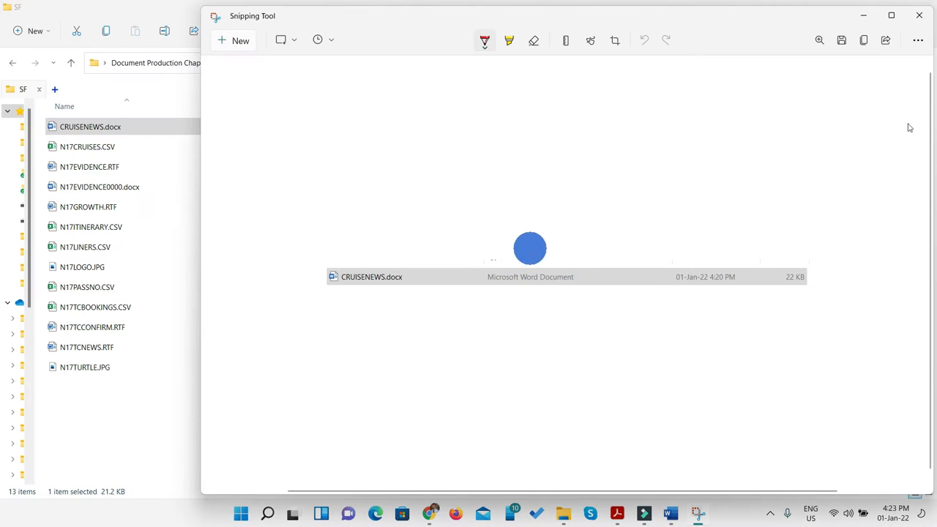
{"action": "left_click", "coordinate": [919, 14]}
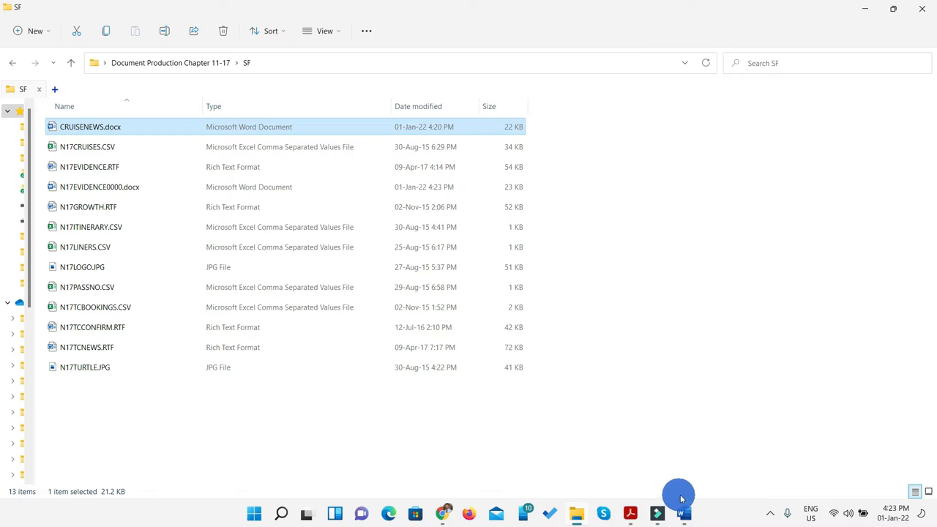
Check the step 2 header instruction in the exam paper, and add a Blank (Three Columns) header to CRUISENEWS.docx in Word
{"action": "left_click", "coordinate": [630, 513]}
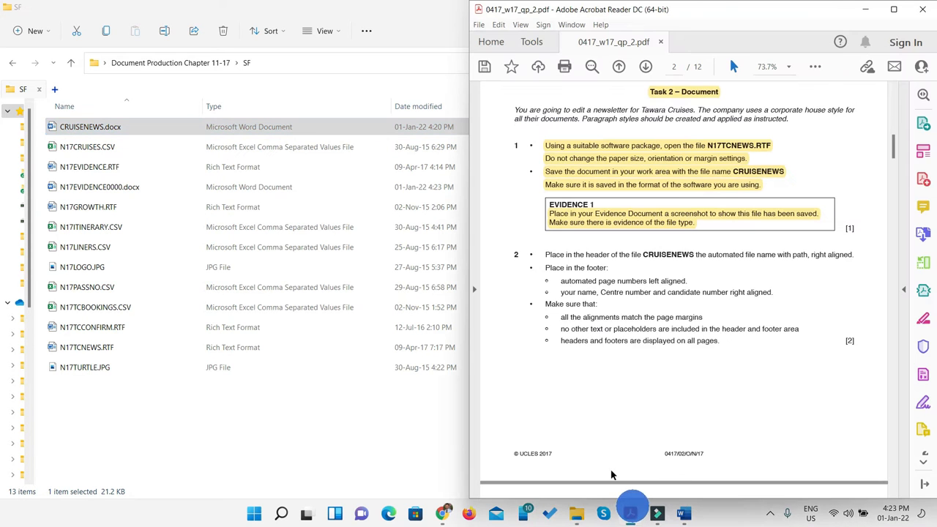
{"action": "scroll", "coordinate": [603, 296], "scroll_direction": "down", "scroll_amount": 1}
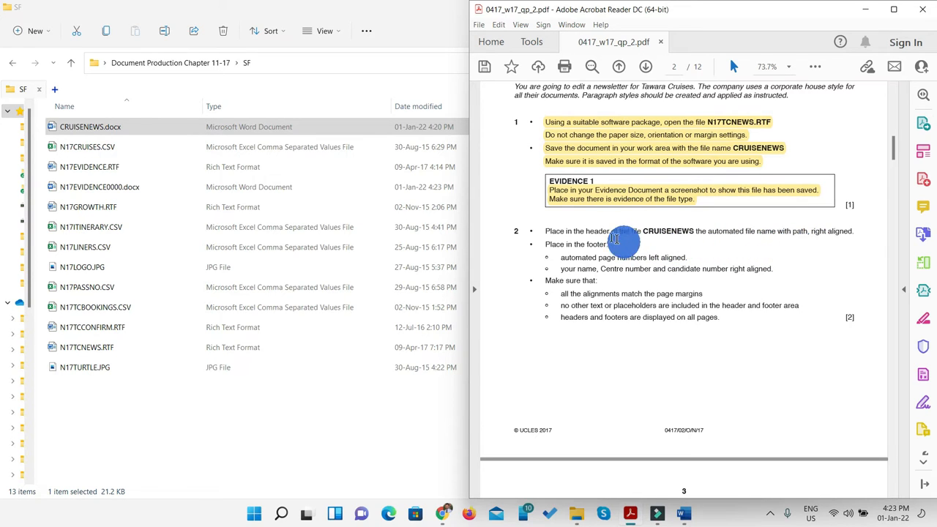
{"action": "double_click", "coordinate": [597, 232]}
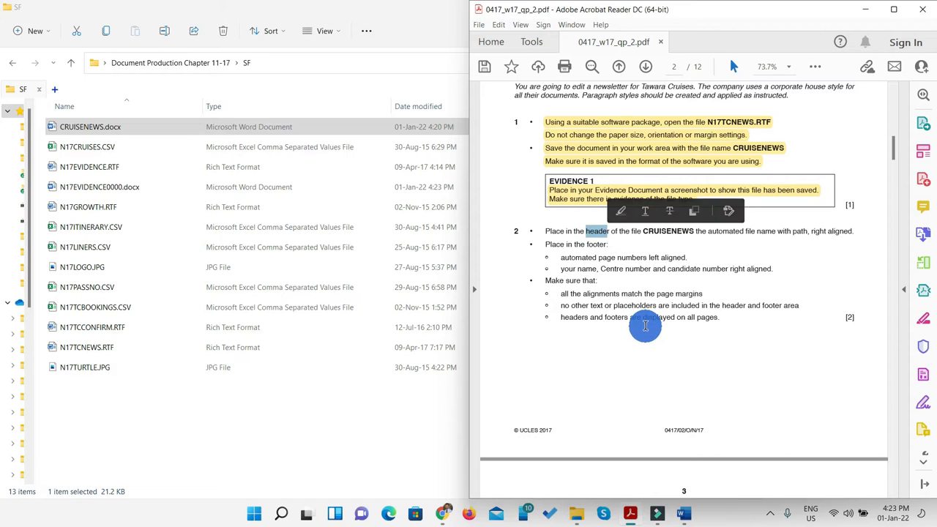
{"action": "mouse_move", "coordinate": [632, 515]}
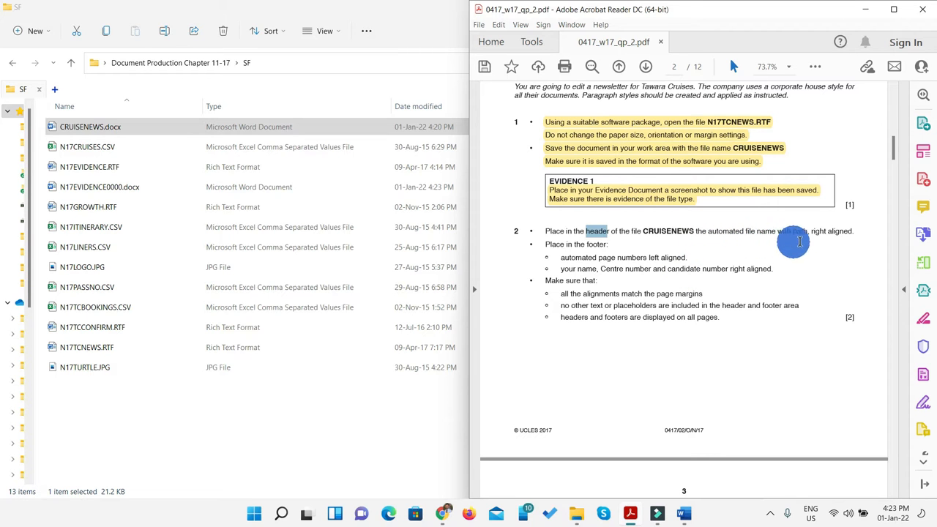
{"action": "mouse_move", "coordinate": [684, 518]}
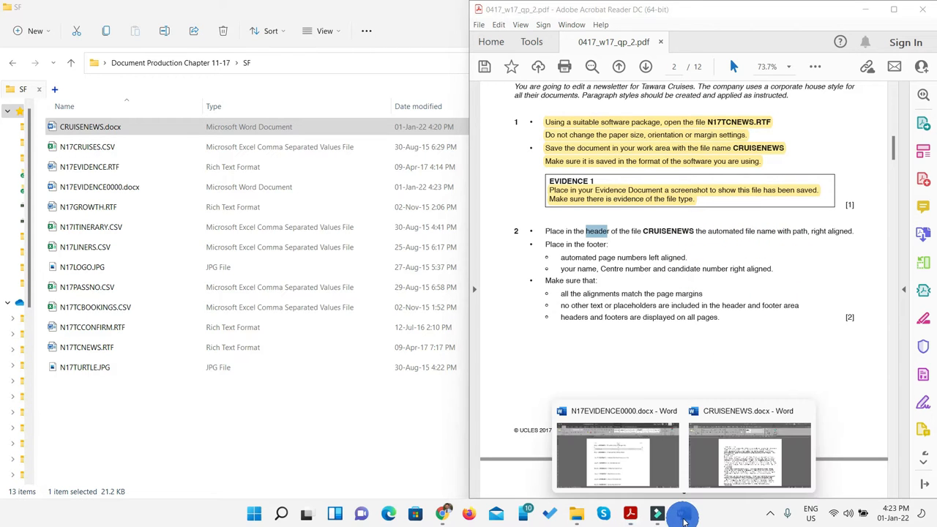
{"action": "left_click", "coordinate": [732, 464]}
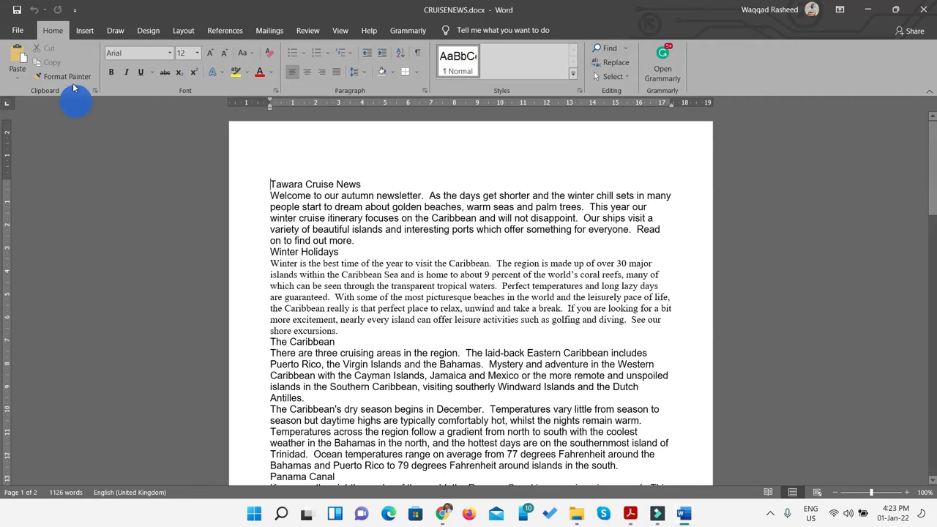
{"action": "left_click", "coordinate": [83, 31]}
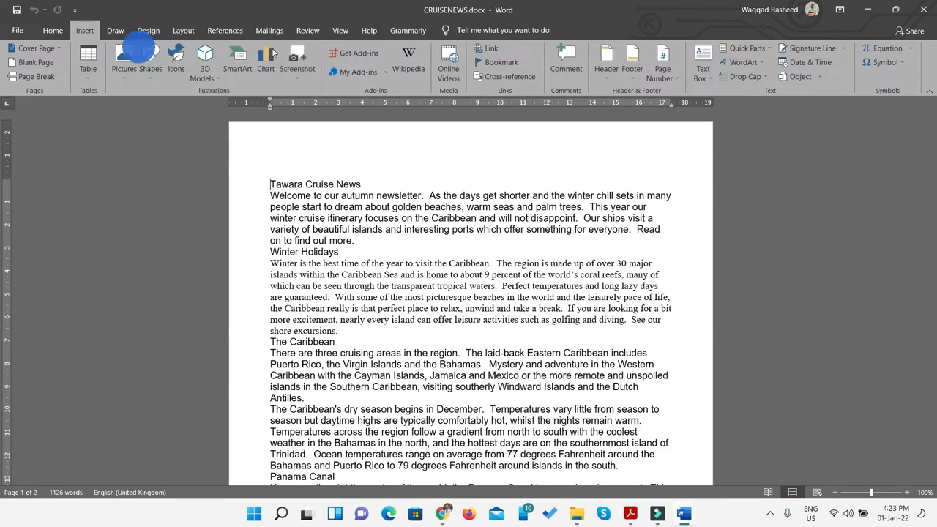
{"action": "left_click", "coordinate": [608, 77]}
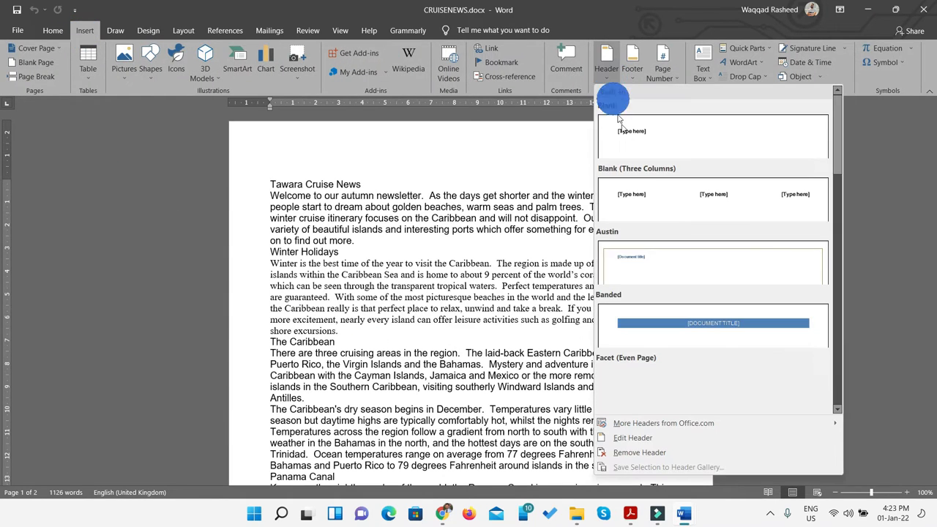
{"action": "left_click", "coordinate": [656, 207]}
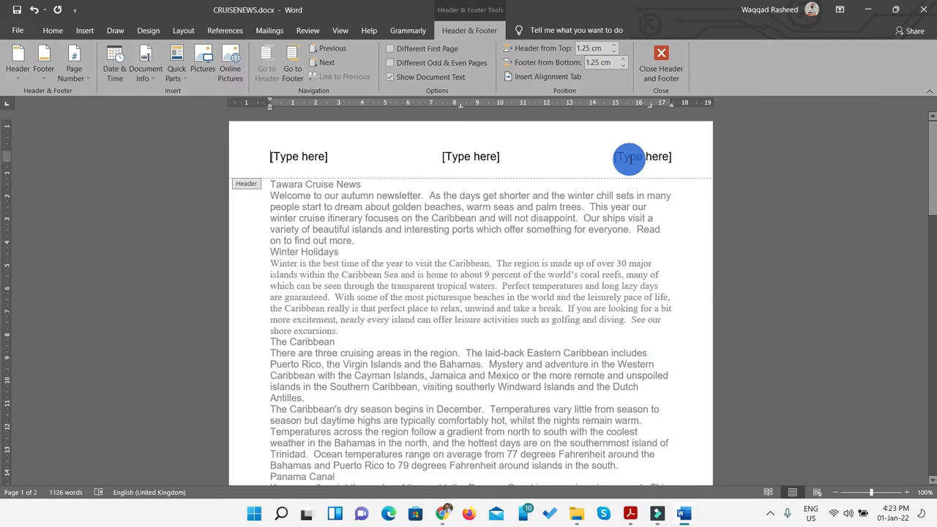
Replace the header's right-hand placeholder with the automated file name followed by the automated file path
{"action": "left_click_drag", "start_coordinate": [628, 158], "coordinate": [661, 164]}
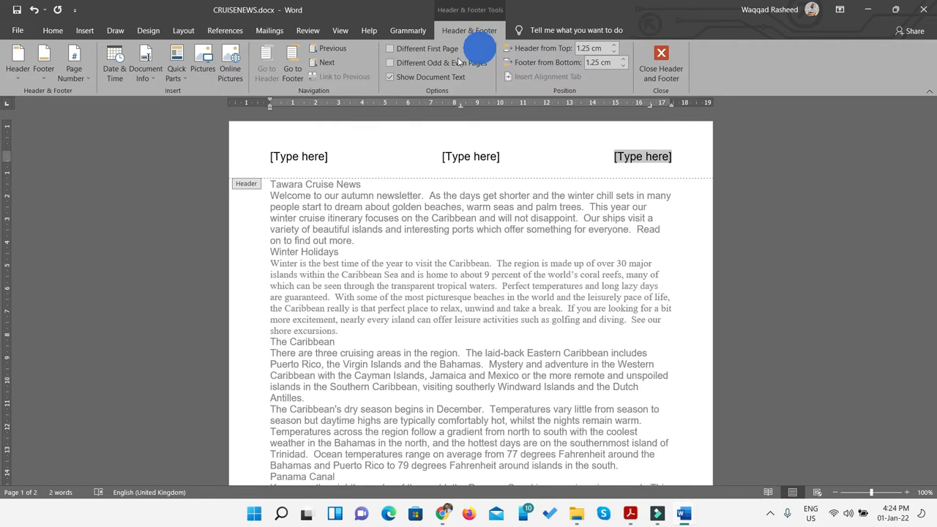
{"action": "left_click", "coordinate": [150, 82]}
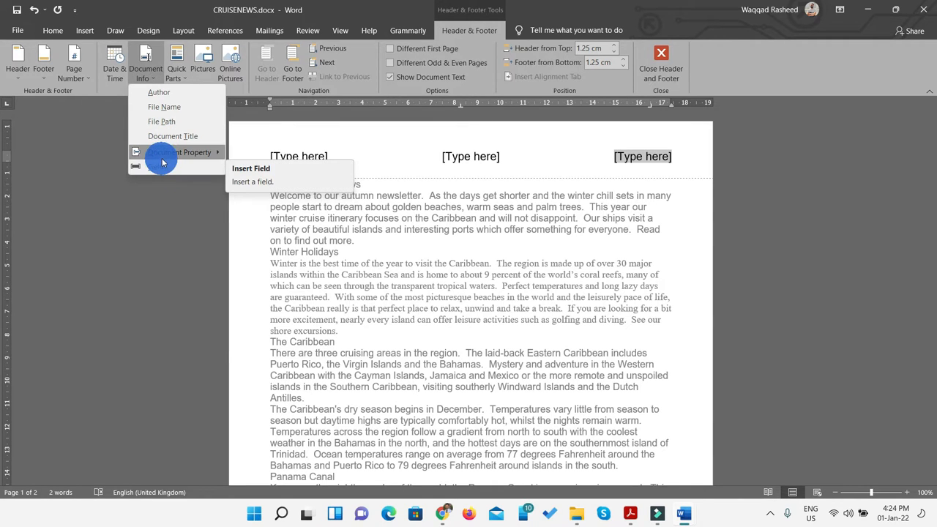
{"action": "left_click", "coordinate": [170, 114]}
{"action": "left_click", "coordinate": [145, 73]}
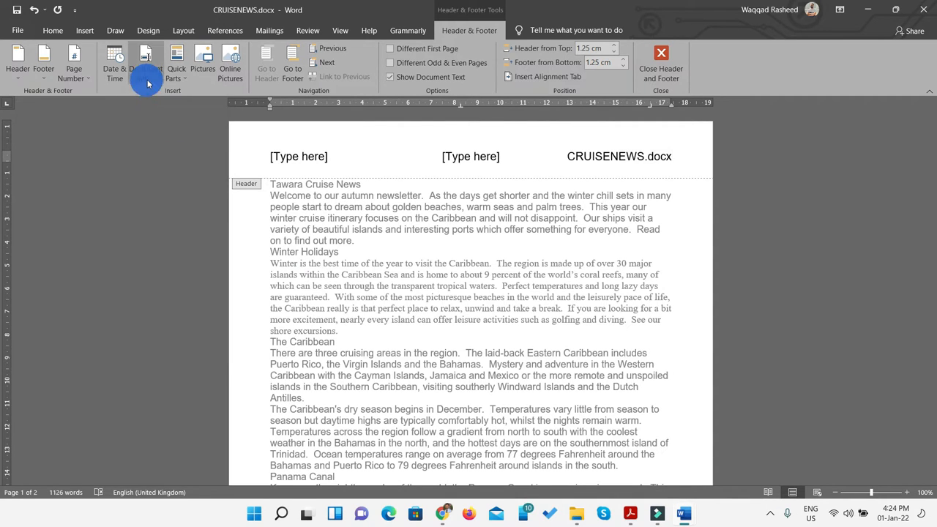
{"action": "left_click", "coordinate": [159, 126]}
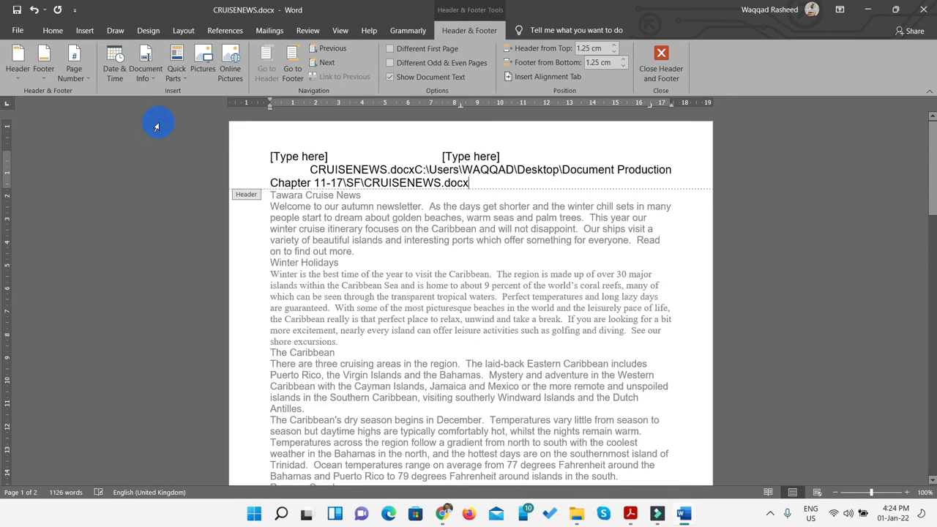
Delete the centre and left placeholders from the header
{"action": "left_click", "coordinate": [294, 157]}
{"action": "left_click", "coordinate": [470, 158]}
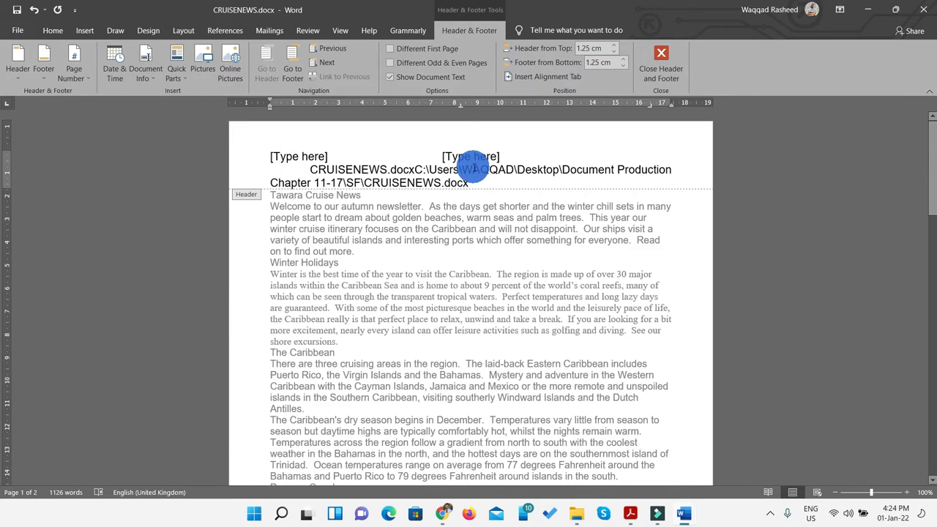
{"action": "left_click", "coordinate": [462, 158]}
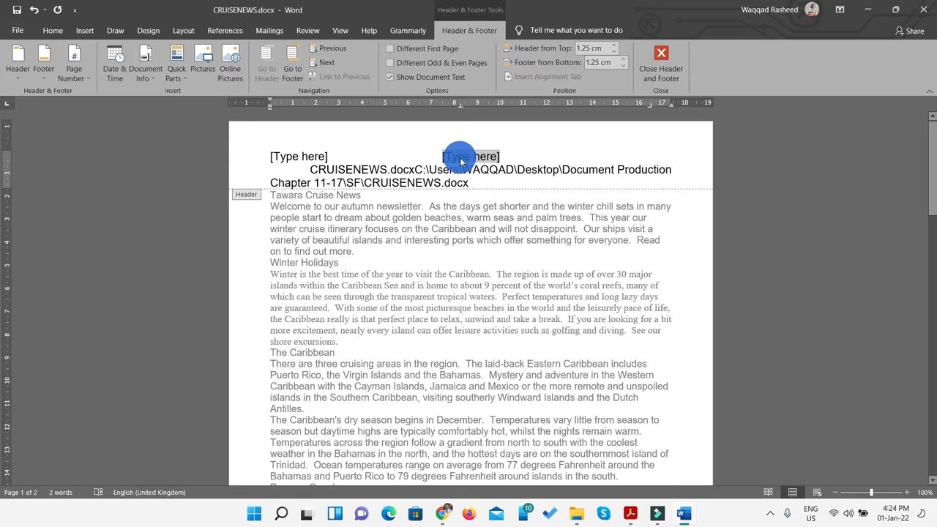
{"action": "key", "text": "Delete"}
{"action": "left_click", "coordinate": [300, 157]}
{"action": "key", "text": "Delete"}
Right-align the file name and path in the header, exit header editing and check the header on page 2
{"action": "left_click_drag", "start_coordinate": [476, 184], "coordinate": [307, 170]}
{"action": "left_click", "coordinate": [51, 29]}
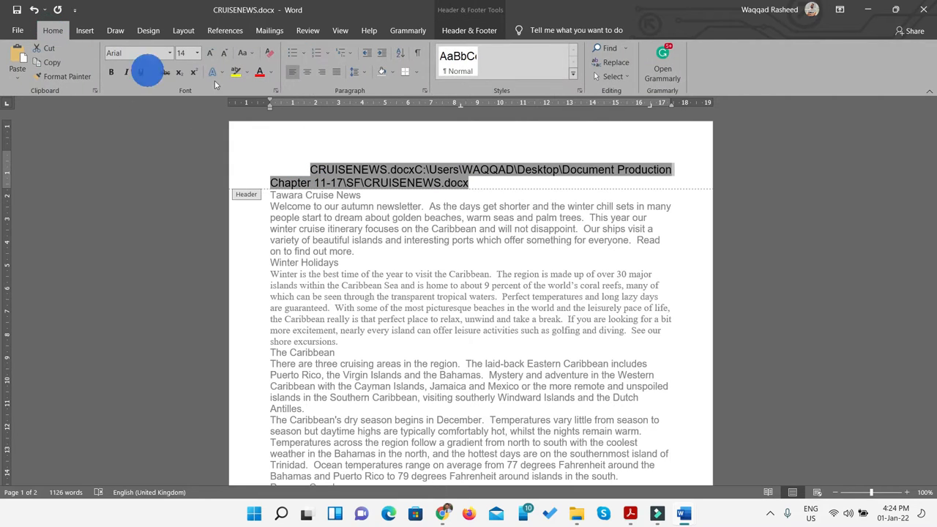
{"action": "left_click", "coordinate": [321, 72]}
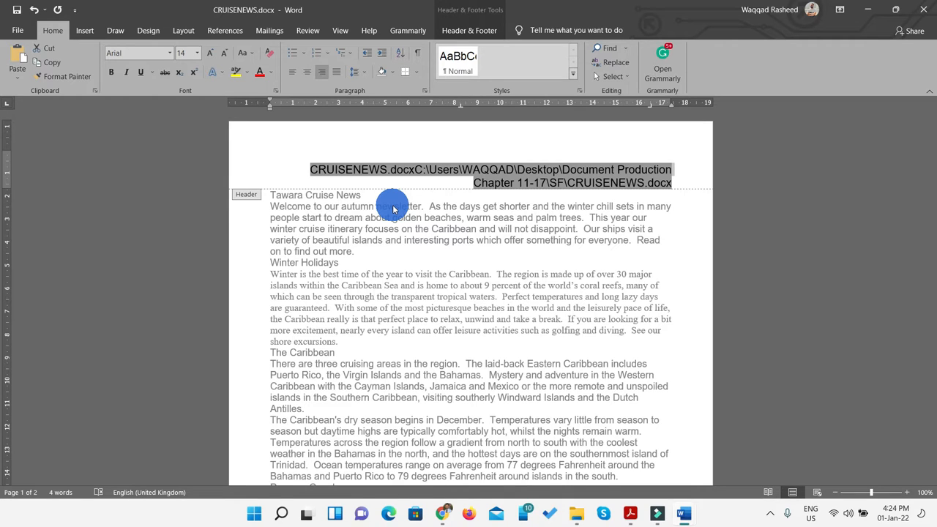
{"action": "left_click", "coordinate": [471, 31]}
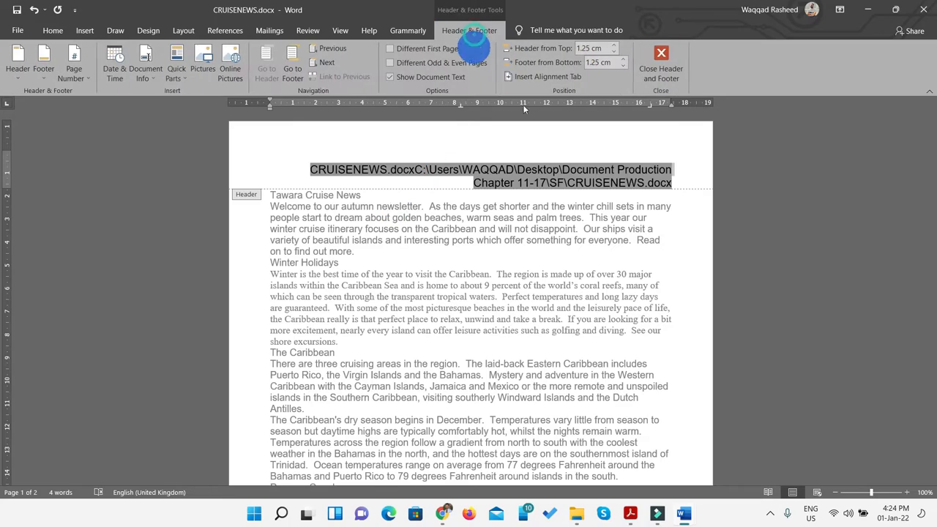
{"action": "left_click", "coordinate": [657, 85]}
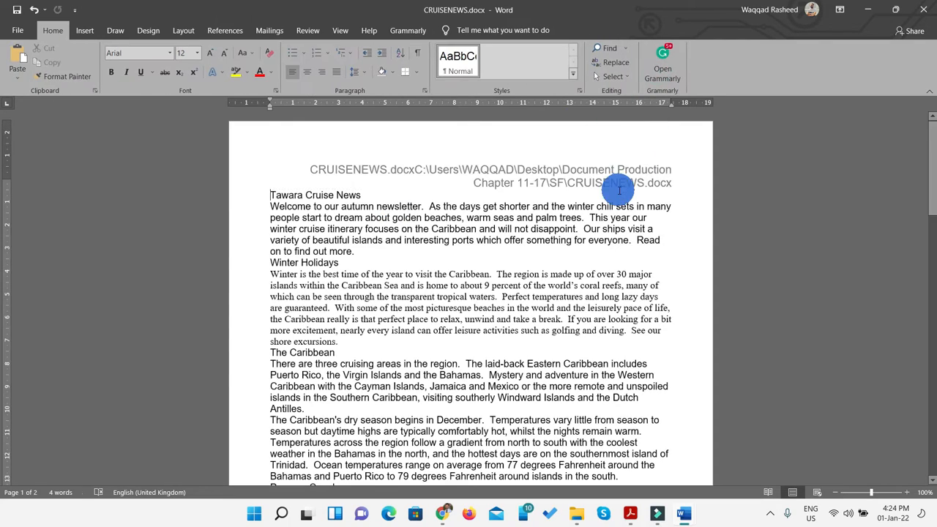
{"action": "scroll", "coordinate": [617, 190], "scroll_direction": "down", "scroll_amount": 15}
{"action": "scroll", "coordinate": [616, 195], "scroll_direction": "down", "scroll_amount": 2}
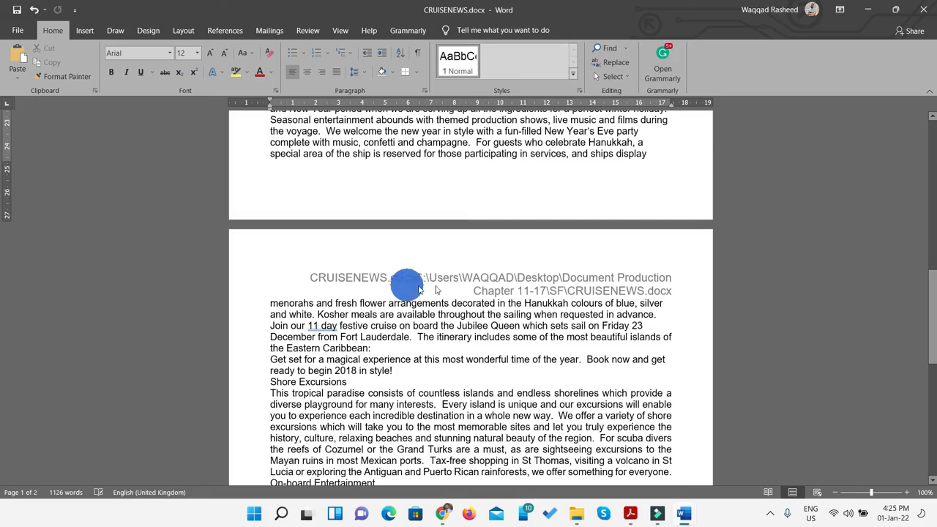
Highlight the completed step 2 header instruction in the exam paper 0417_w17_qp_2.pdf in Acrobat Reader
{"action": "scroll", "coordinate": [513, 294], "scroll_direction": "up", "scroll_amount": 20}
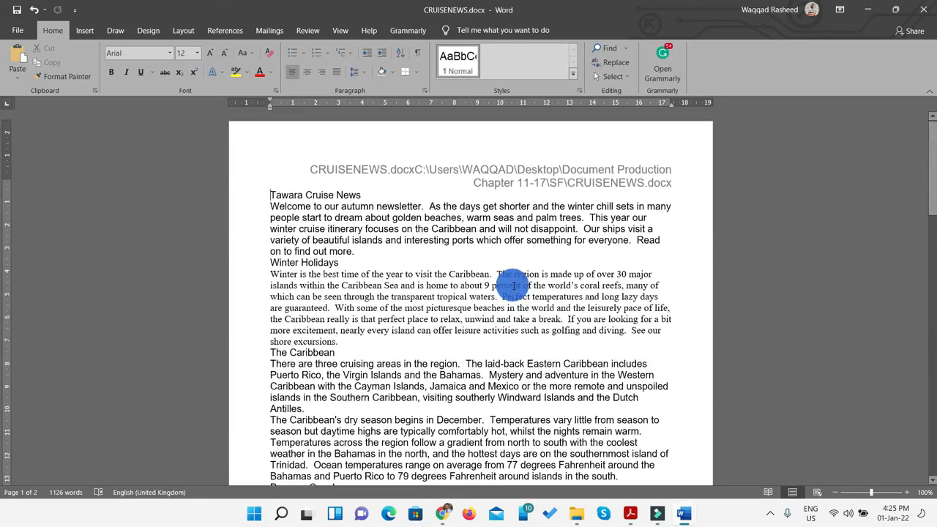
{"action": "key", "text": "super+Left"}
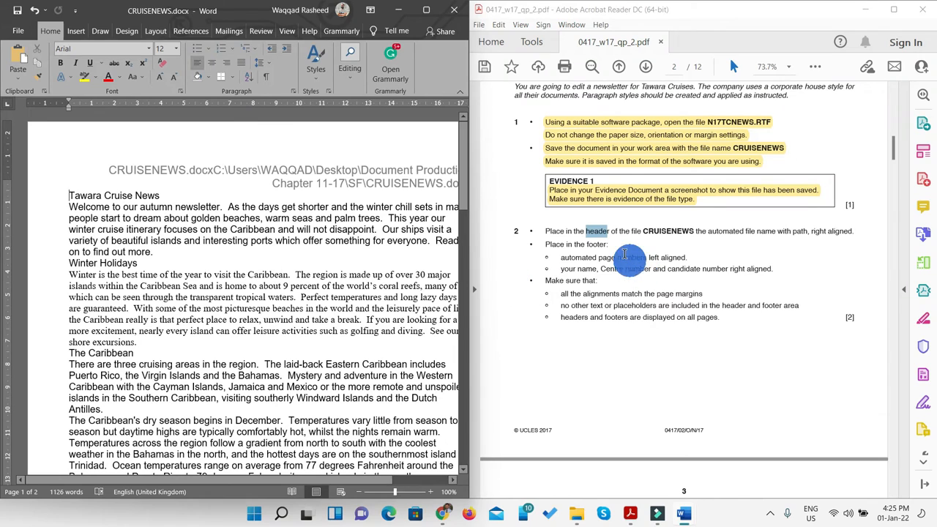
{"action": "left_click", "coordinate": [623, 251]}
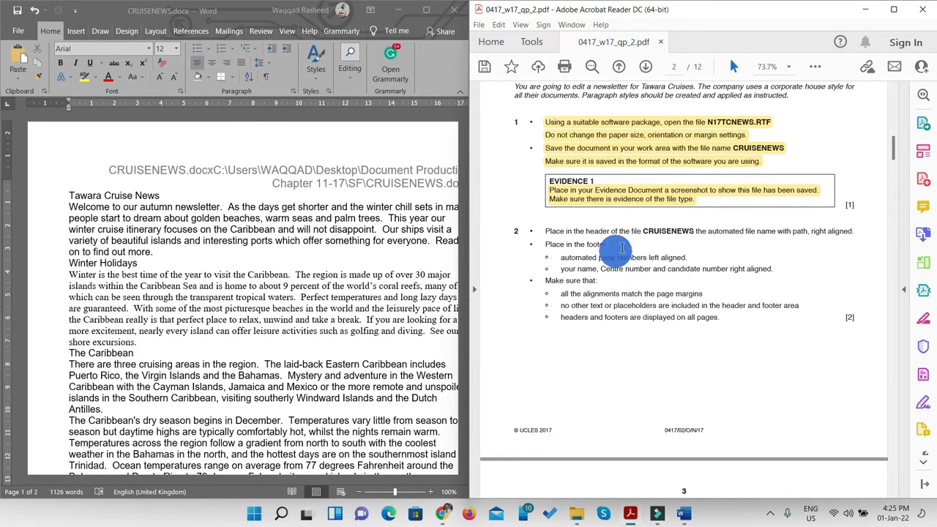
{"action": "left_click_drag", "start_coordinate": [858, 237], "coordinate": [543, 232]}
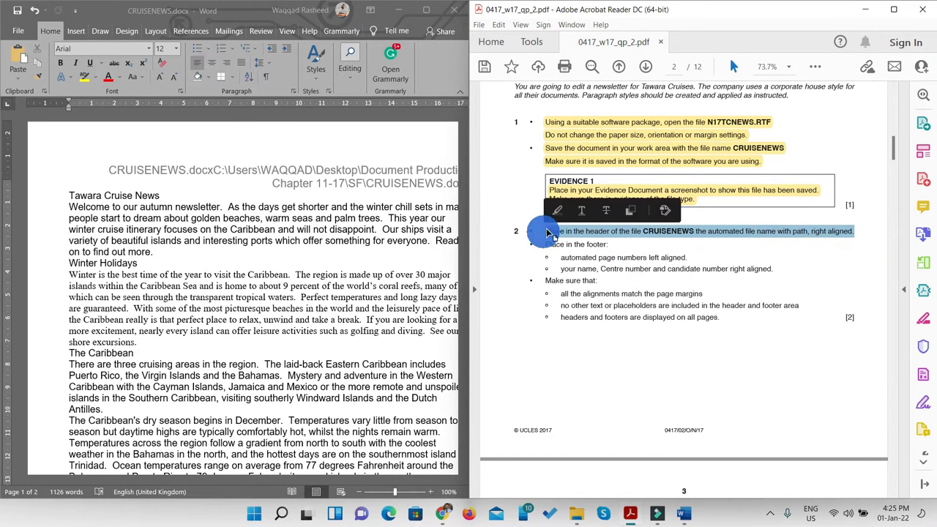
{"action": "left_click", "coordinate": [820, 71]}
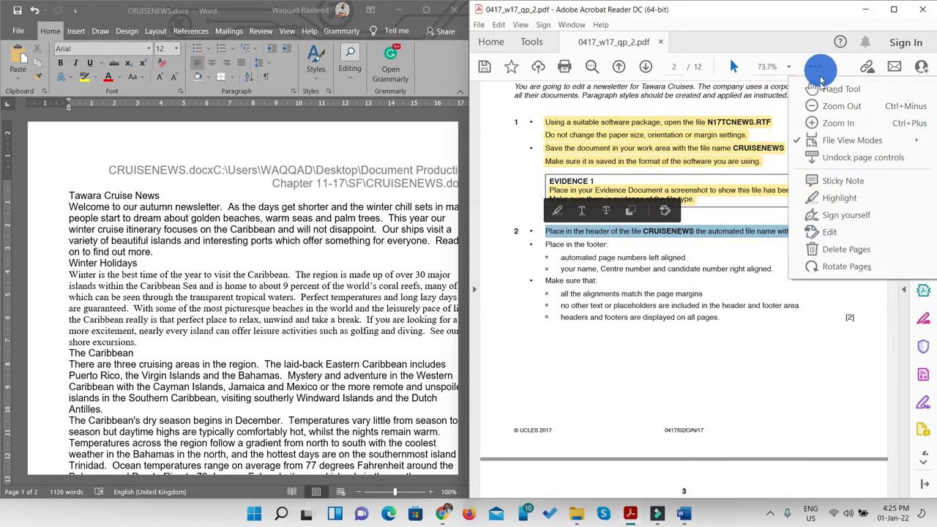
{"action": "left_click", "coordinate": [832, 189]}
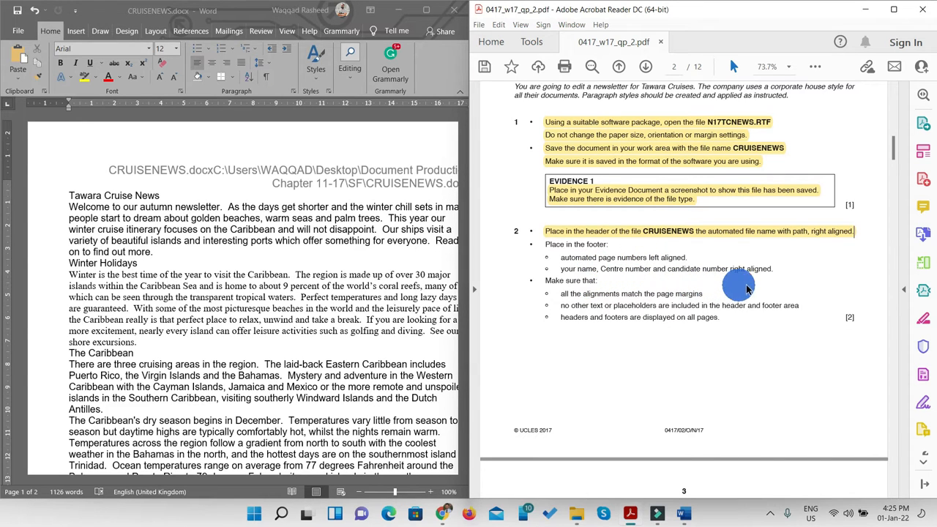
Switch back to CRUISENEWS.docx in Word and add a Blank (Three Columns) footer
{"action": "left_click", "coordinate": [863, 9]}
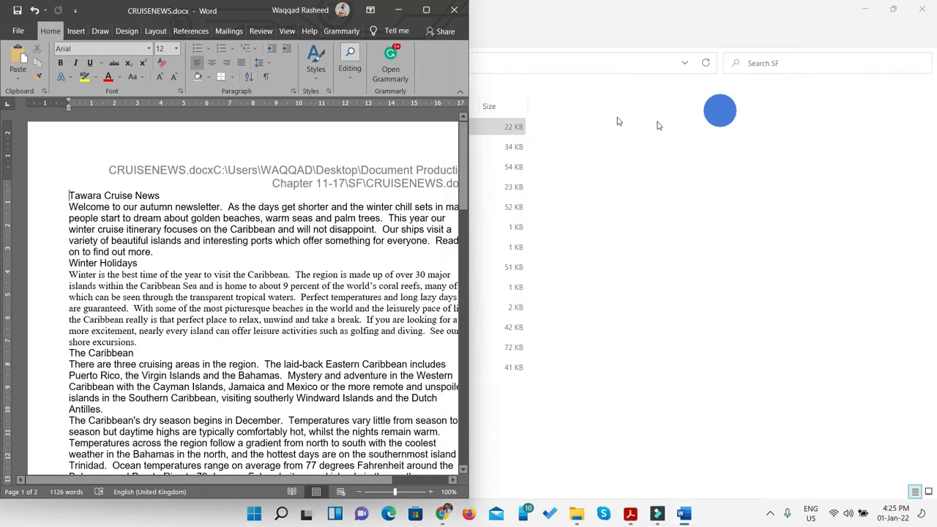
{"action": "left_click", "coordinate": [426, 9]}
{"action": "left_click", "coordinate": [84, 31]}
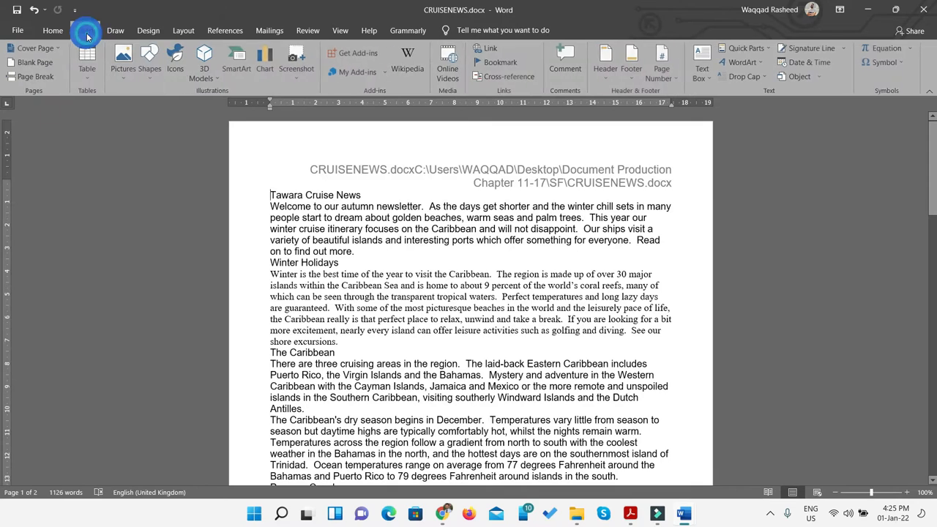
{"action": "left_click", "coordinate": [631, 67]}
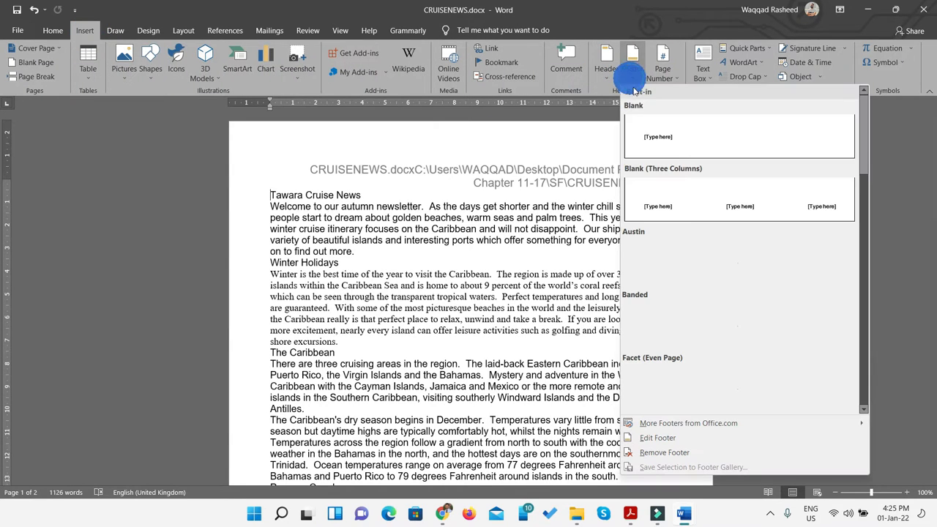
{"action": "left_click", "coordinate": [681, 209]}
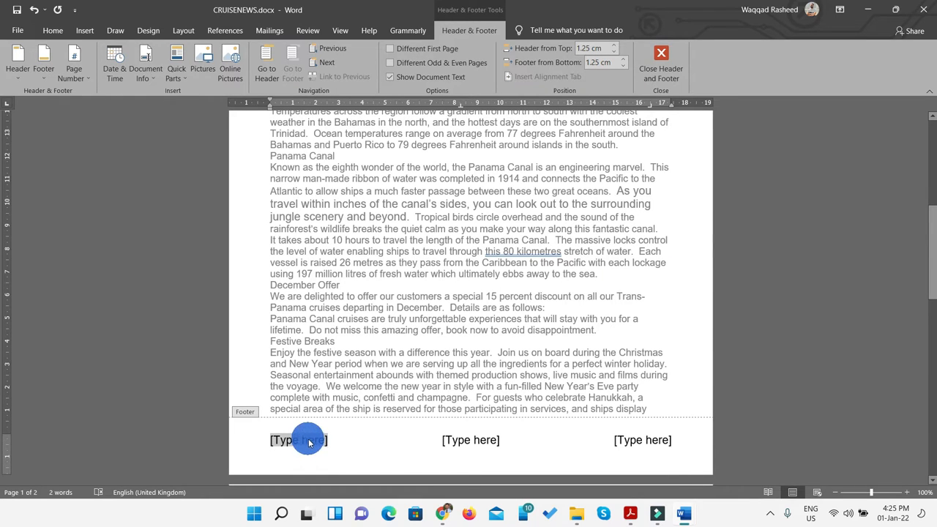
Replace the footer's left placeholder with an automated page number in the Plain Number style at the current position
{"action": "left_click", "coordinate": [76, 74]}
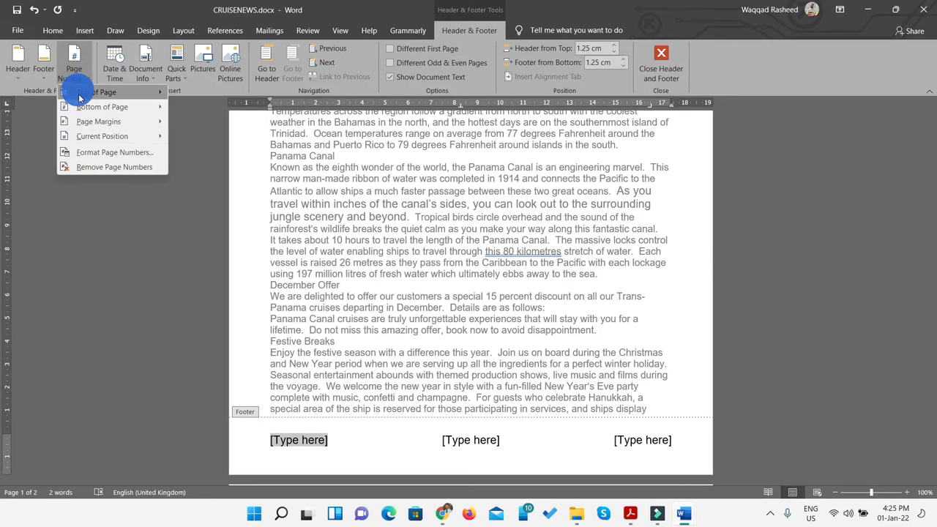
{"action": "mouse_move", "coordinate": [85, 136]}
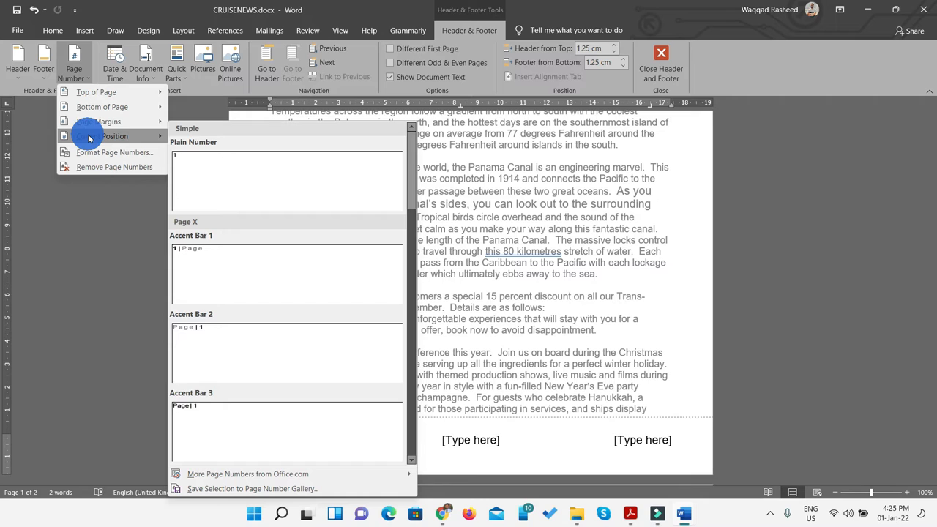
{"action": "left_click", "coordinate": [219, 184]}
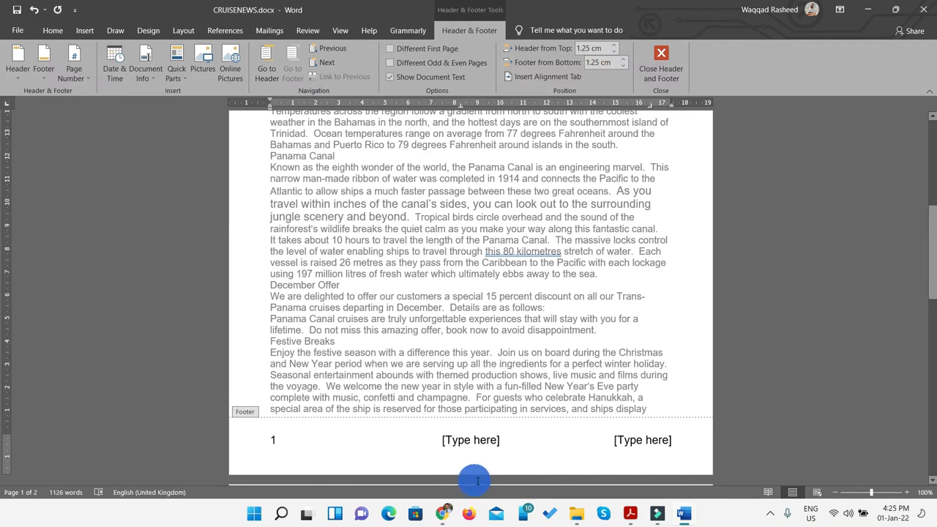
Replace the footer's right placeholder with the candidate's name, Centre number and candidate number separated by commas, and delete the centre placeholder
{"action": "left_click", "coordinate": [626, 445]}
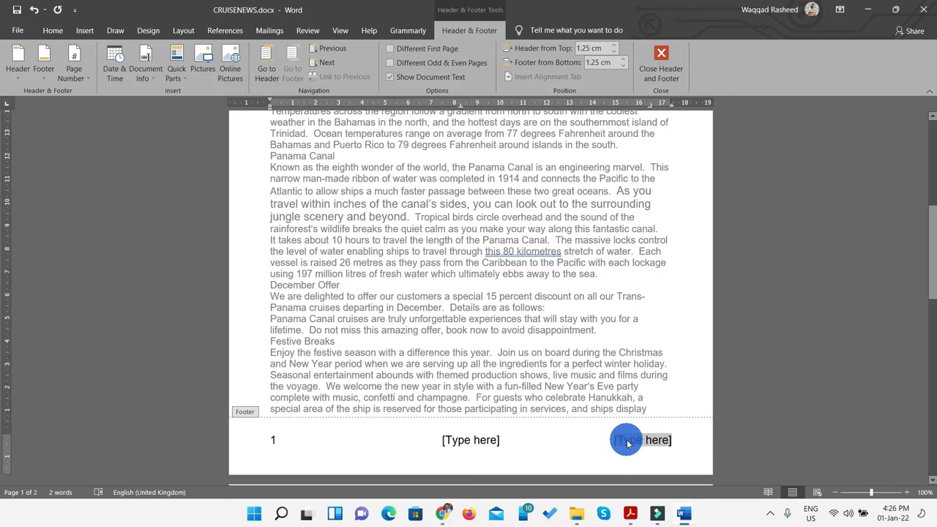
{"action": "type", "text": "XYZ,AB123,0000"}
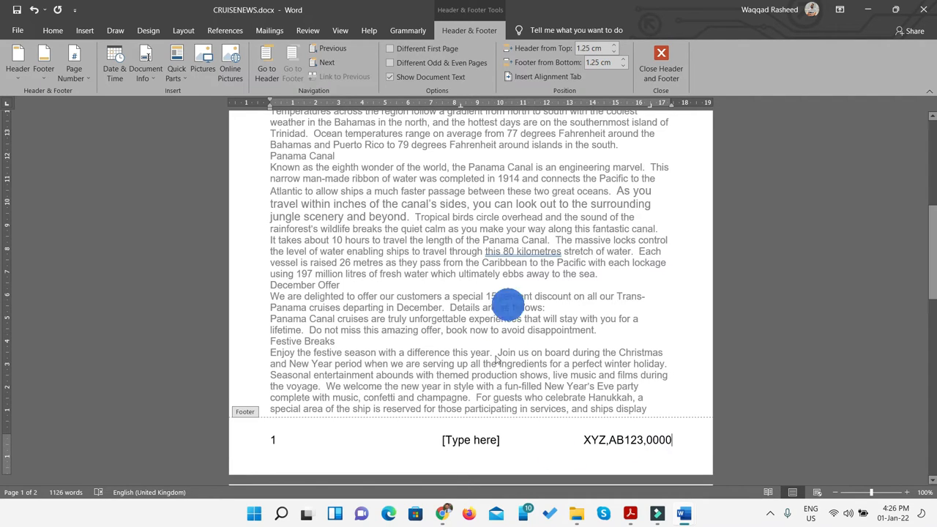
{"action": "left_click", "coordinate": [481, 438]}
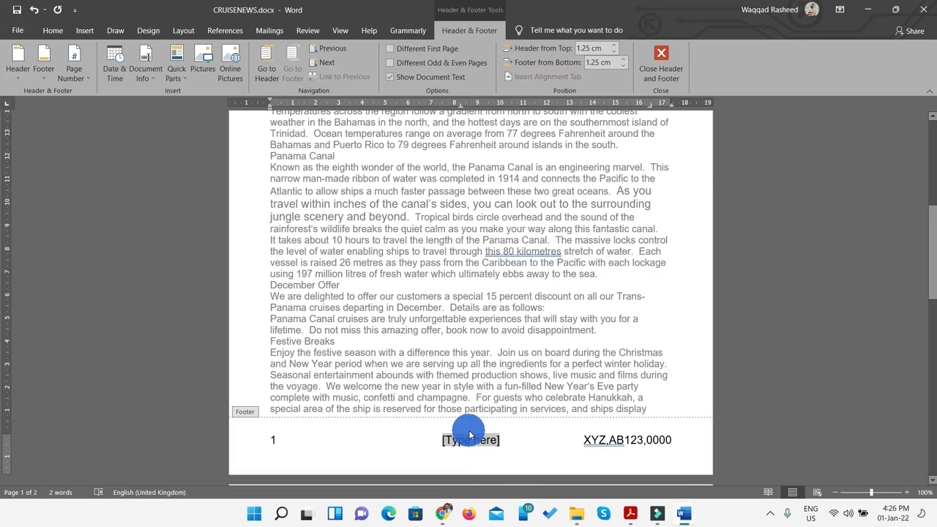
{"action": "key", "text": "Delete"}
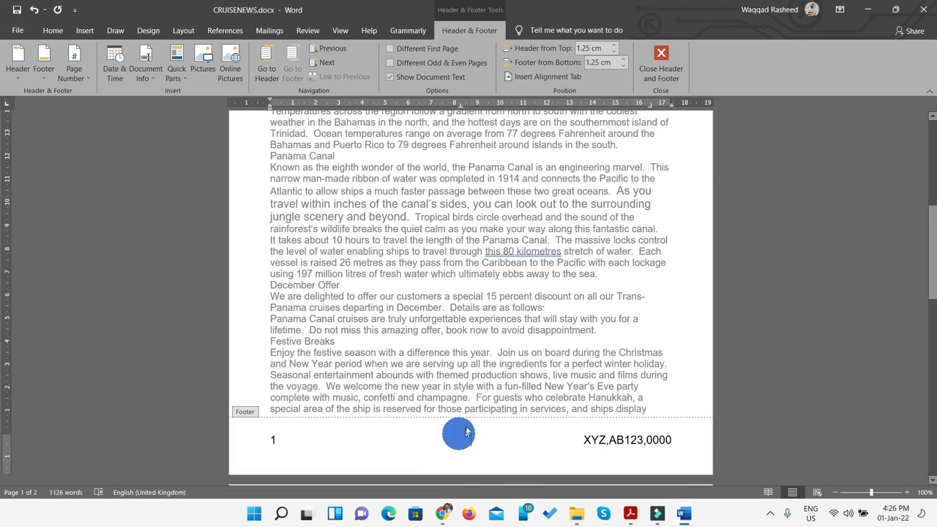
Check the header and footer on both pages of the document, and exit header and footer editing
{"action": "scroll", "coordinate": [480, 366], "scroll_direction": "up", "scroll_amount": 3}
{"action": "scroll", "coordinate": [487, 324], "scroll_direction": "down", "scroll_amount": 12}
{"action": "scroll", "coordinate": [493, 336], "scroll_direction": "down", "scroll_amount": 6}
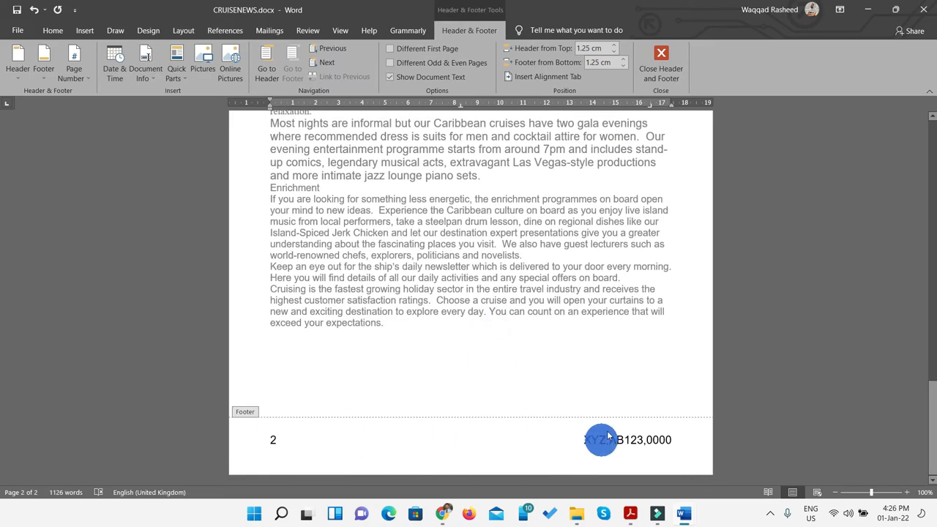
{"action": "scroll", "coordinate": [604, 418], "scroll_direction": "up", "scroll_amount": 15}
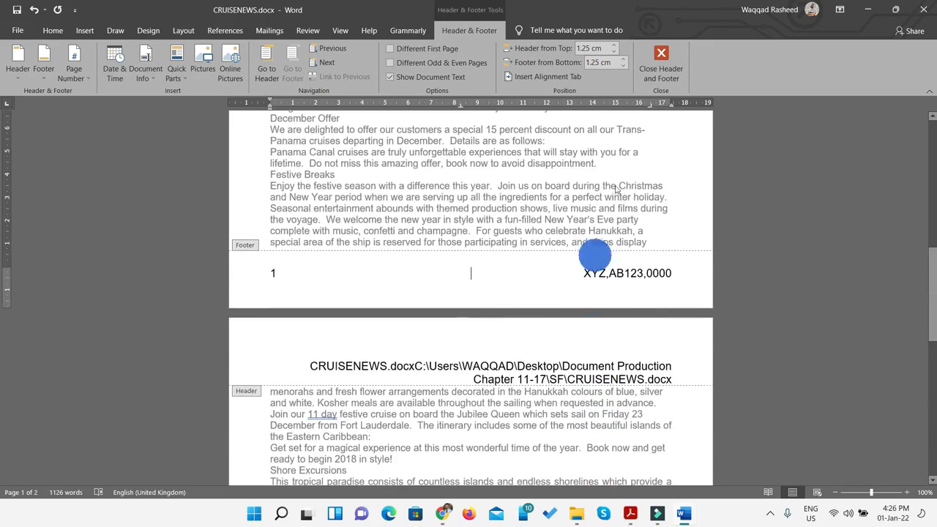
{"action": "left_click", "coordinate": [653, 65]}
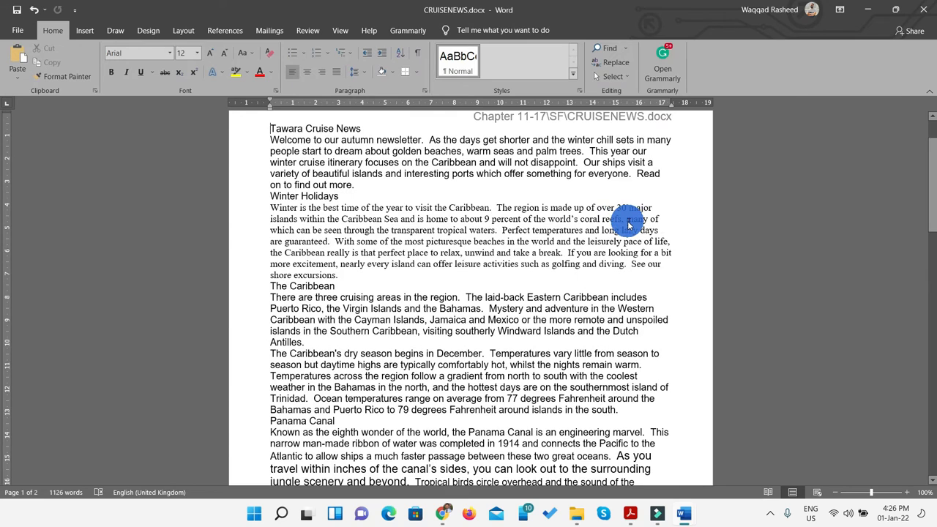
Highlight the step 2 footer instruction and its two sub-points in the exam paper in Acrobat Reader
{"action": "key", "text": "super+Left"}
{"action": "left_click", "coordinate": [581, 219]}
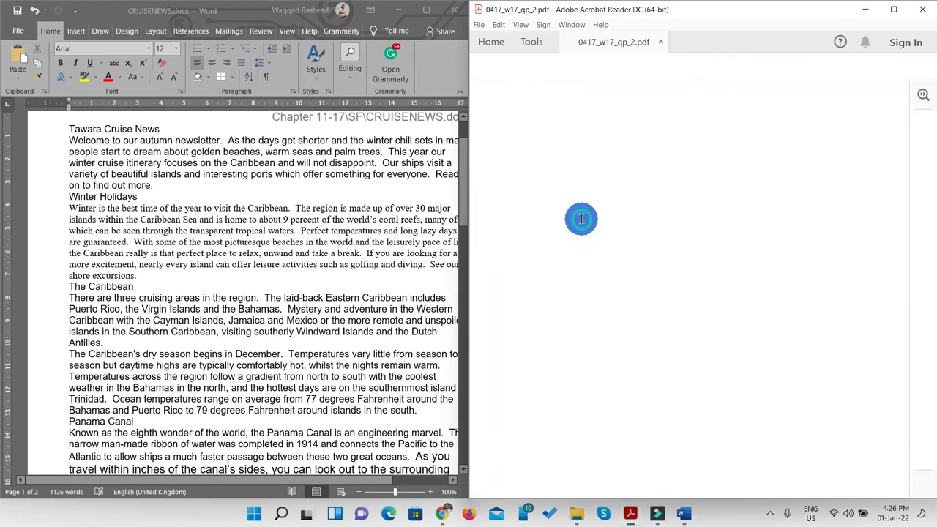
{"action": "left_click", "coordinate": [640, 270]}
{"action": "mouse_move", "coordinate": [772, 267]}
{"action": "left_mouse_down"}
{"action": "mouse_move", "coordinate": [630, 269]}
{"action": "mouse_move", "coordinate": [543, 243]}
{"action": "left_mouse_up"}
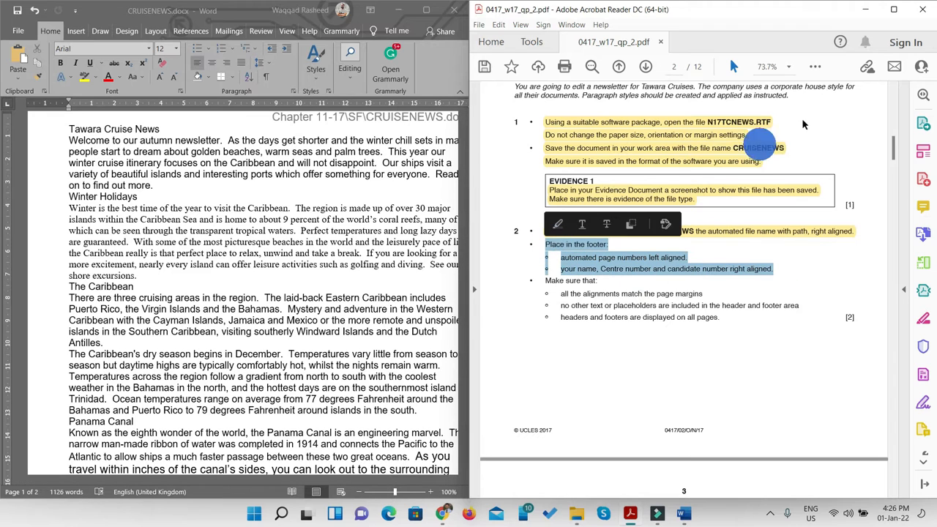
{"action": "left_click", "coordinate": [817, 70]}
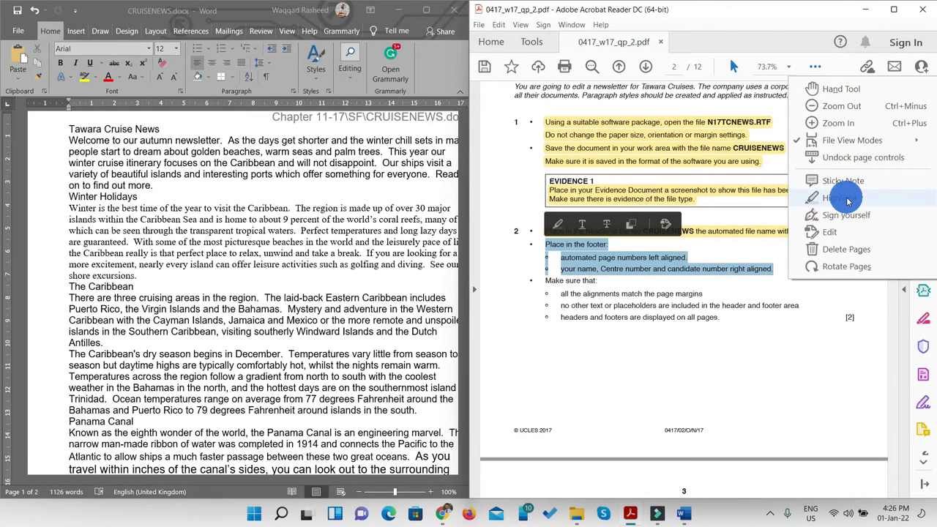
{"action": "left_click", "coordinate": [847, 201]}
Highlight the three "Make sure that" requirements on alignments, placeholders and display on all pages under step 2 of the exam paper
{"action": "scroll", "coordinate": [659, 265], "scroll_direction": "down", "scroll_amount": 3}
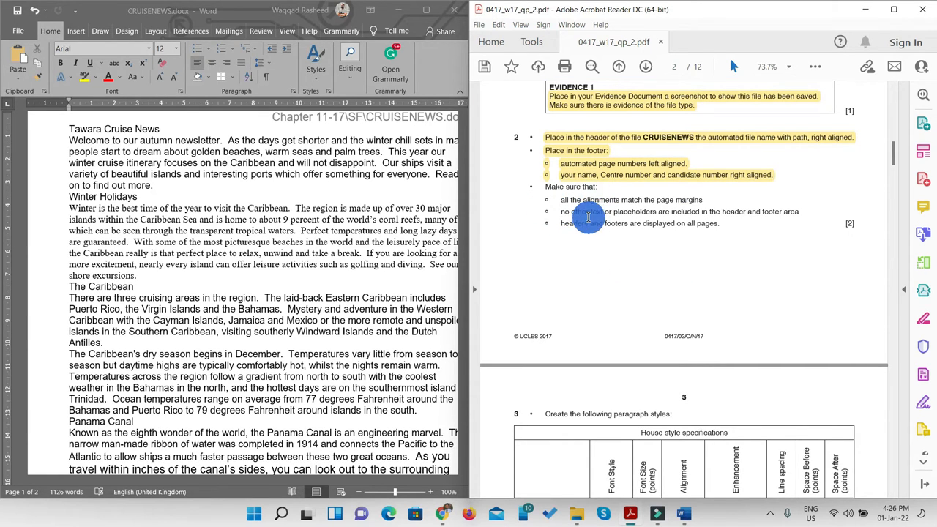
{"action": "left_click_drag", "start_coordinate": [705, 199], "coordinate": [545, 199]}
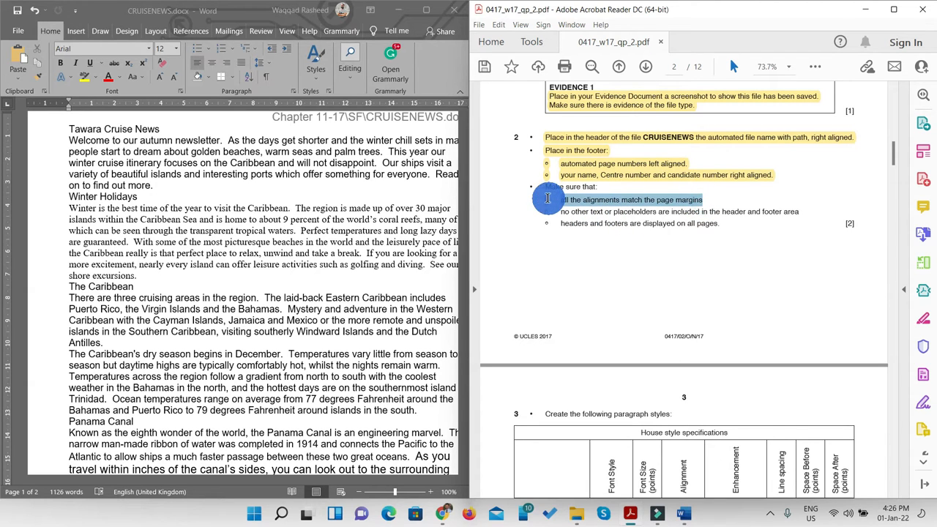
{"action": "left_click", "coordinate": [816, 68]}
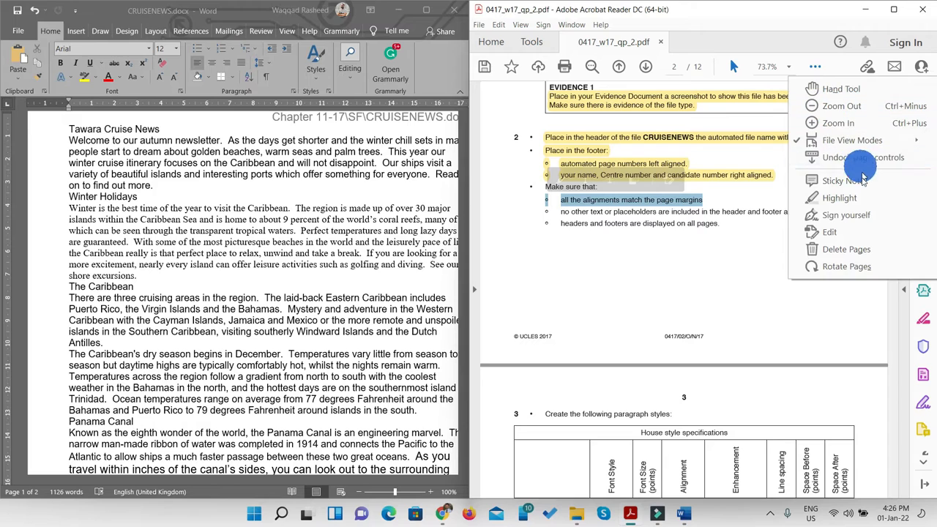
{"action": "left_click", "coordinate": [841, 198]}
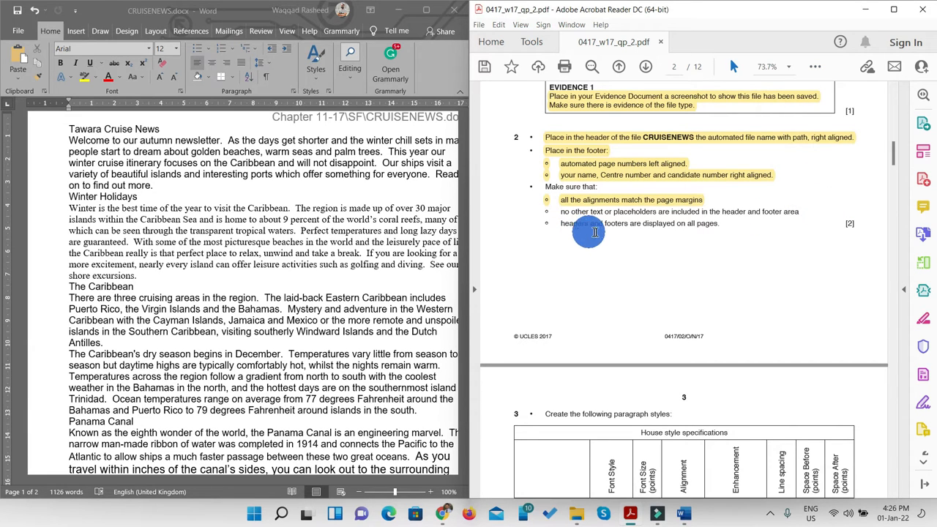
{"action": "left_click_drag", "start_coordinate": [800, 211], "coordinate": [543, 208]}
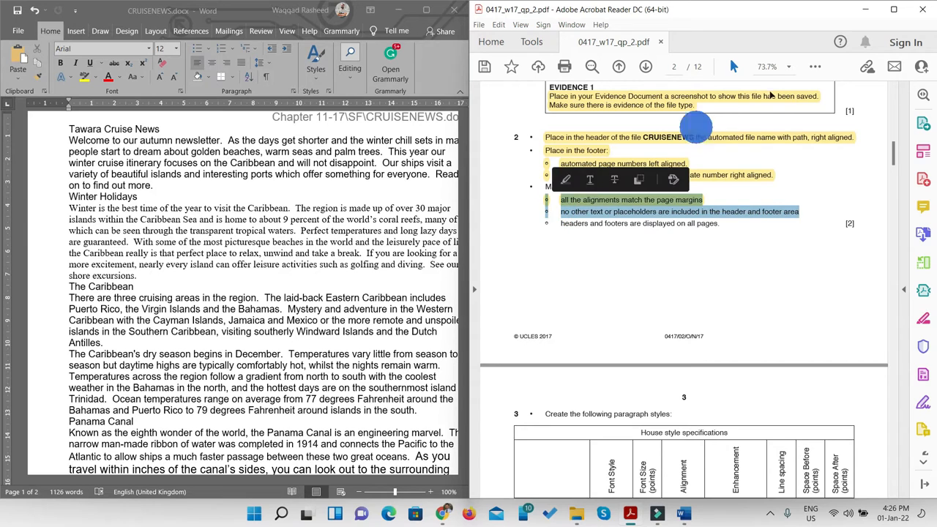
{"action": "left_click", "coordinate": [815, 67]}
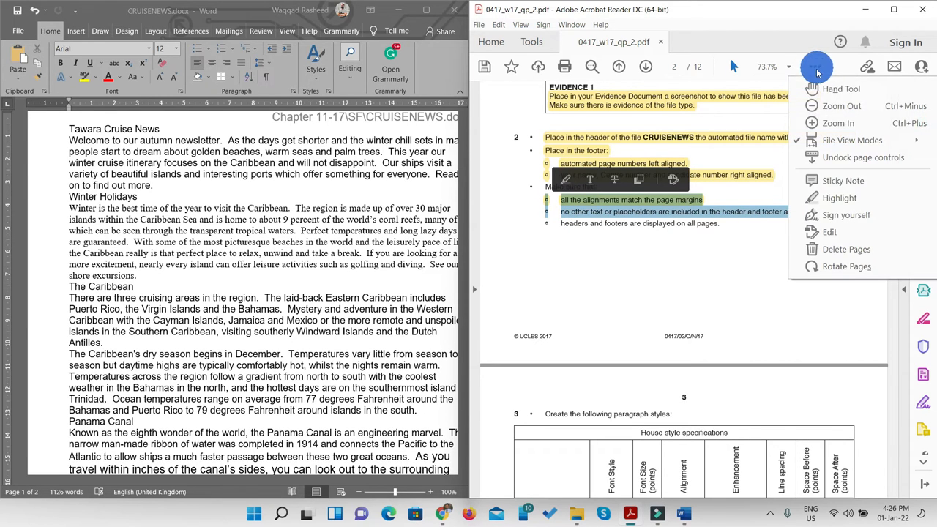
{"action": "left_click", "coordinate": [838, 198]}
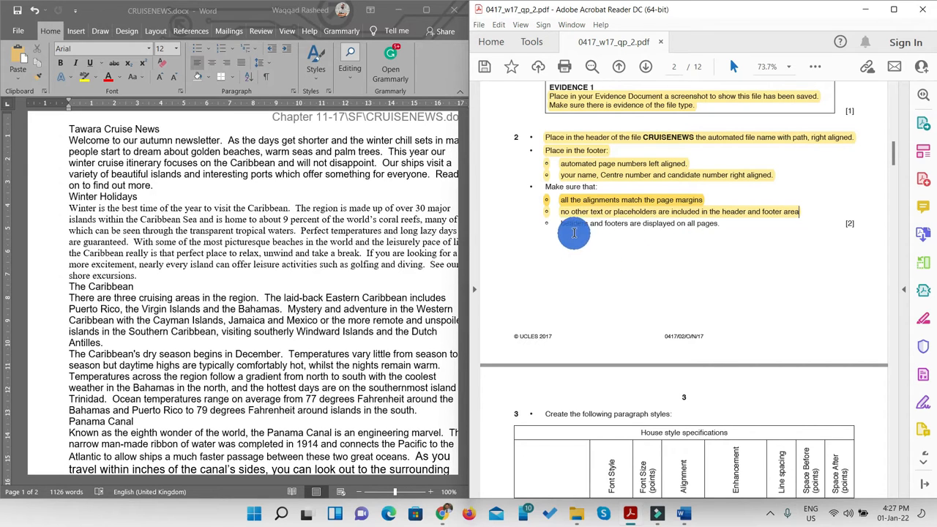
{"action": "left_click_drag", "start_coordinate": [723, 228], "coordinate": [717, 228]}
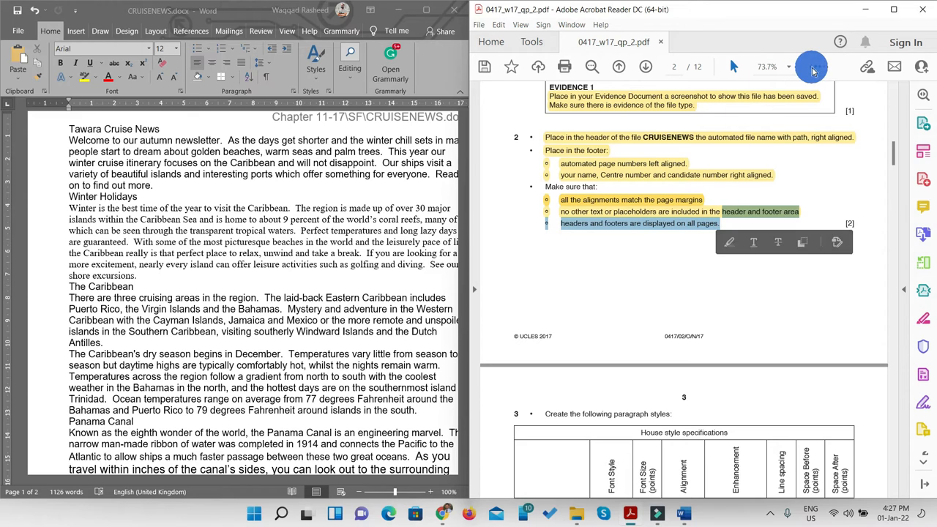
{"action": "left_click", "coordinate": [814, 67]}
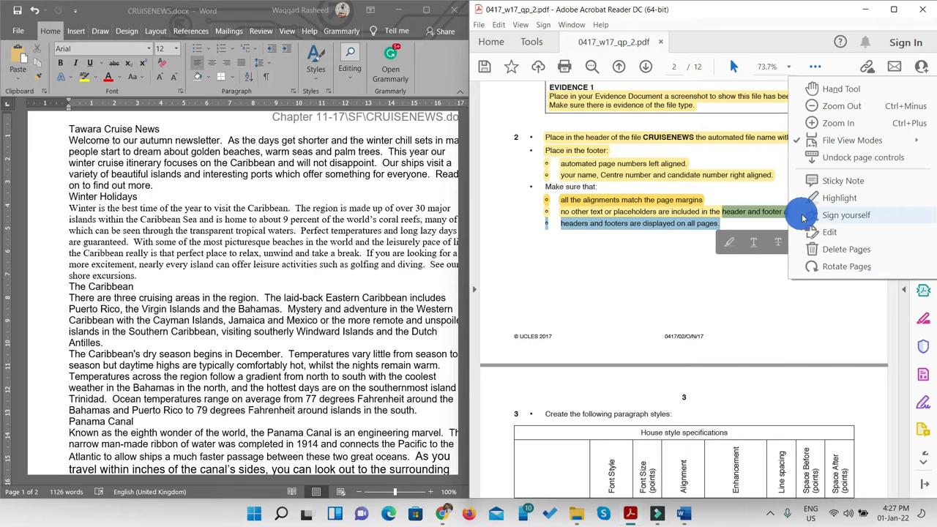
{"action": "left_click", "coordinate": [839, 199]}
Examine the step 3 house style specifications for the paragraph styles in the exam paper
{"action": "scroll", "coordinate": [659, 241], "scroll_direction": "down", "scroll_amount": 2}
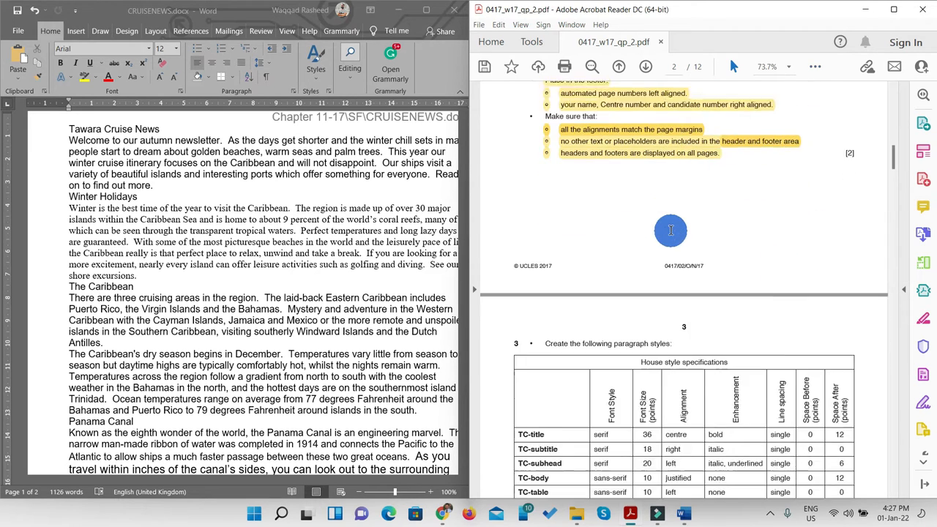
{"action": "scroll", "coordinate": [671, 230], "scroll_direction": "down", "scroll_amount": 7}
{"action": "scroll", "coordinate": [670, 230], "scroll_direction": "up", "scroll_amount": 1}
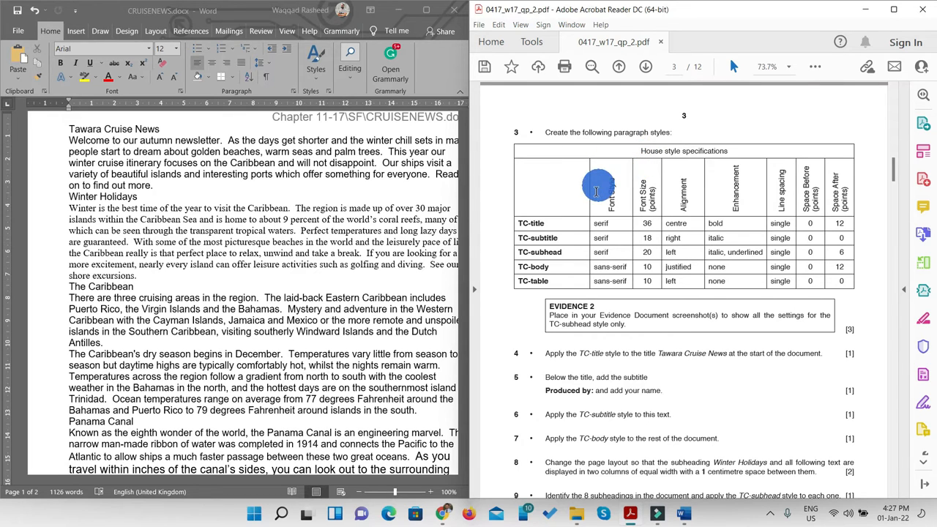
{"action": "scroll", "coordinate": [589, 187], "scroll_direction": "down", "scroll_amount": 1}
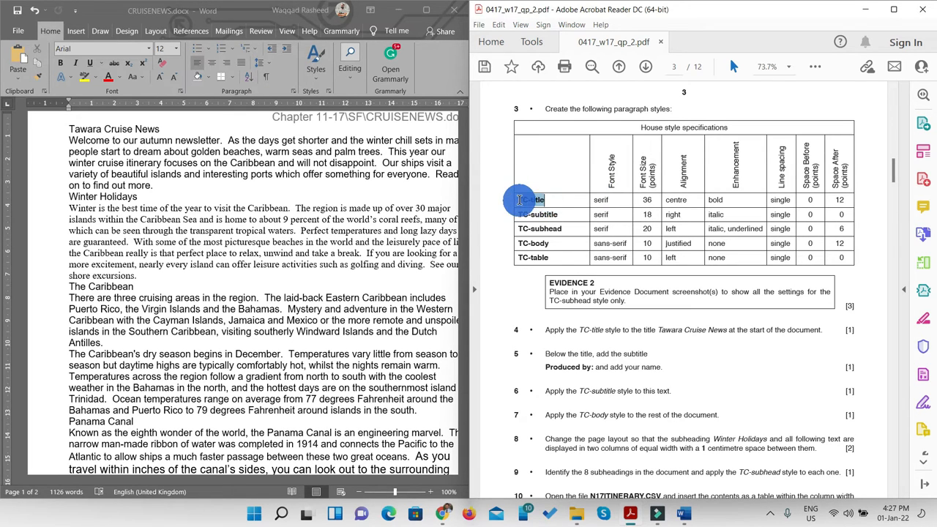
Switch to CRUISENEWS in Word, start a new style named TC-title as in the exam paper, and open its full formatting settings
{"action": "left_click_drag", "start_coordinate": [512, 200], "coordinate": [548, 200]}
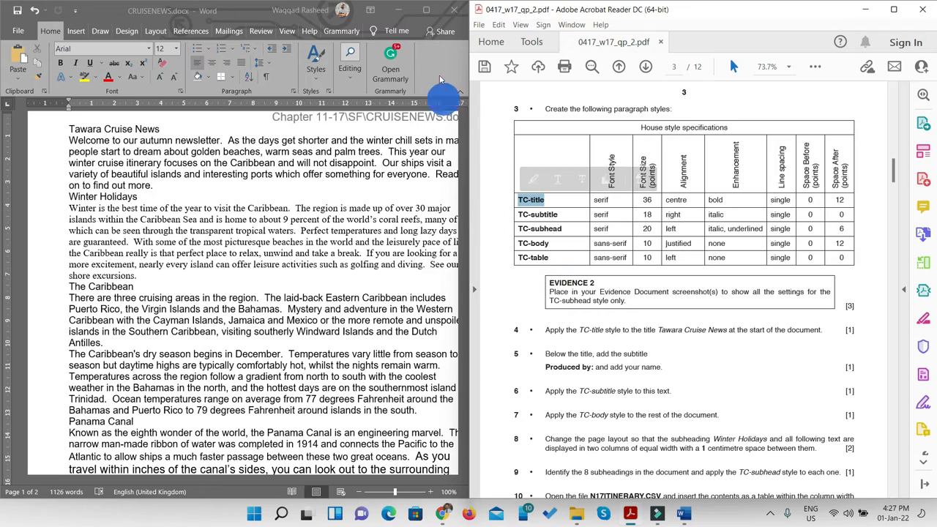
{"action": "left_click", "coordinate": [426, 10]}
{"action": "left_click", "coordinate": [546, 150]}
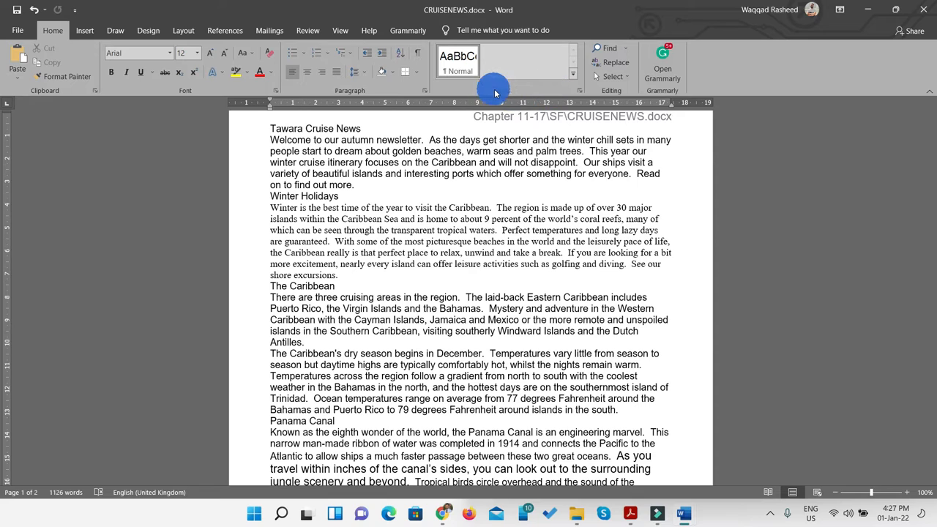
{"action": "left_click", "coordinate": [575, 81]}
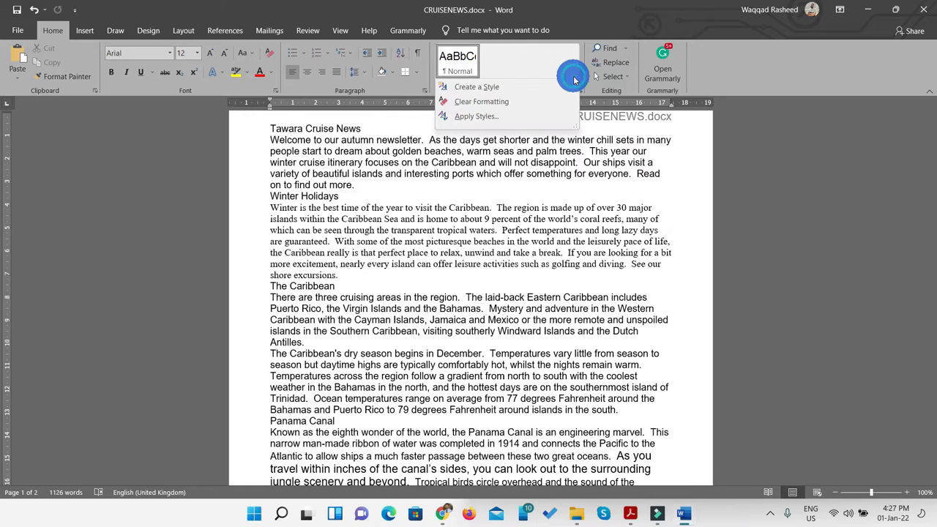
{"action": "left_click", "coordinate": [482, 92]}
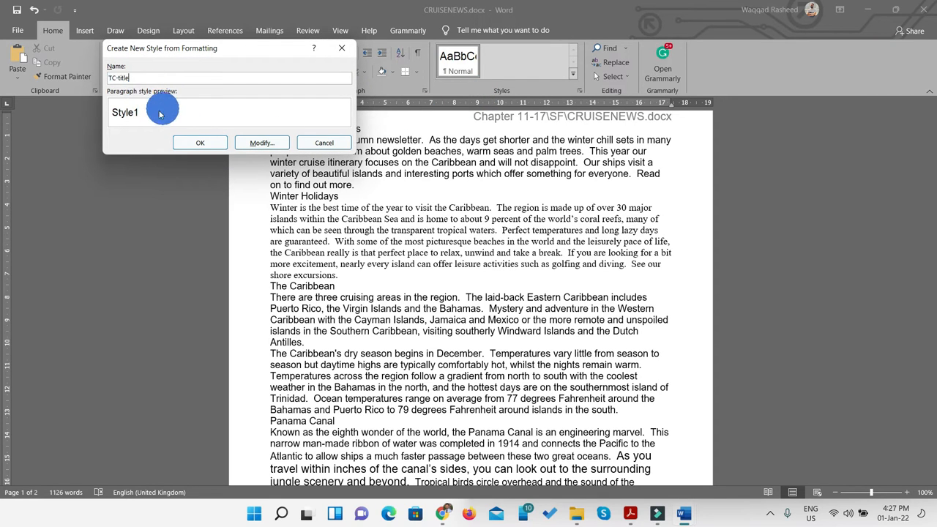
{"action": "left_click", "coordinate": [262, 142]}
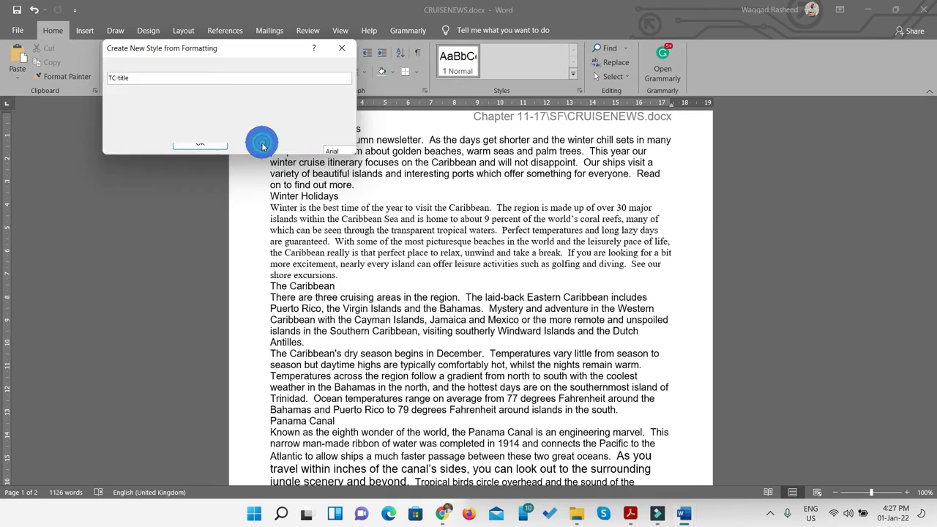
Check the font style specifications in the exam paper in Acrobat Reader, and set TC-title's font to Times New Roman in Word
{"action": "left_click", "coordinate": [633, 518]}
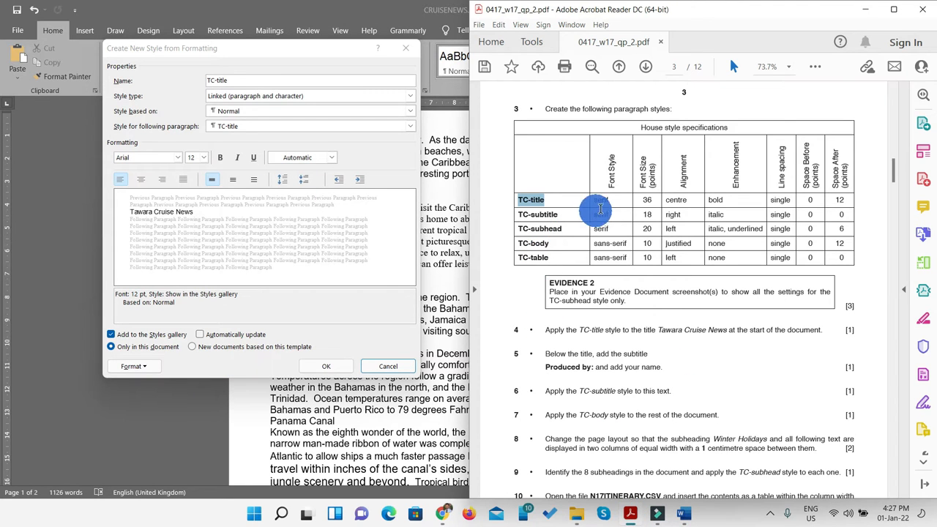
{"action": "left_click_drag", "start_coordinate": [613, 200], "coordinate": [594, 201]}
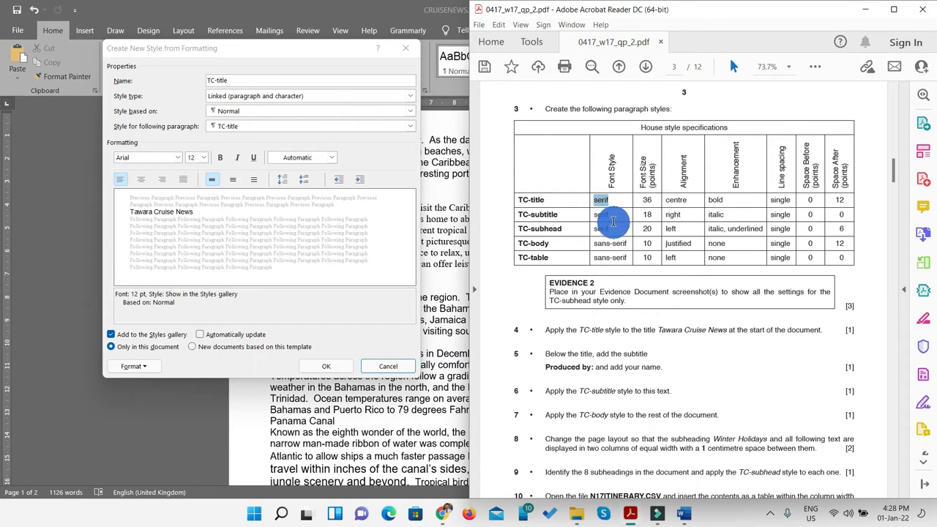
{"action": "left_click_drag", "start_coordinate": [610, 215], "coordinate": [618, 238]}
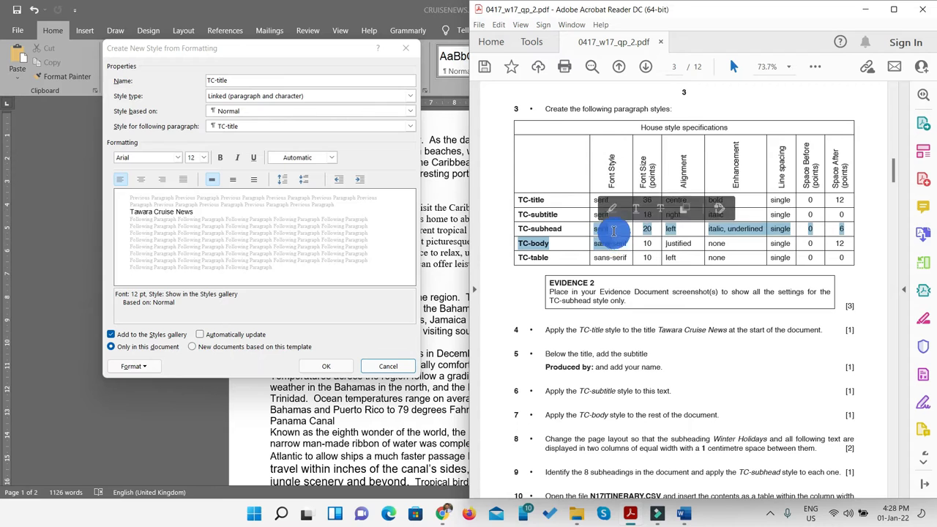
{"action": "left_click", "coordinate": [610, 243]}
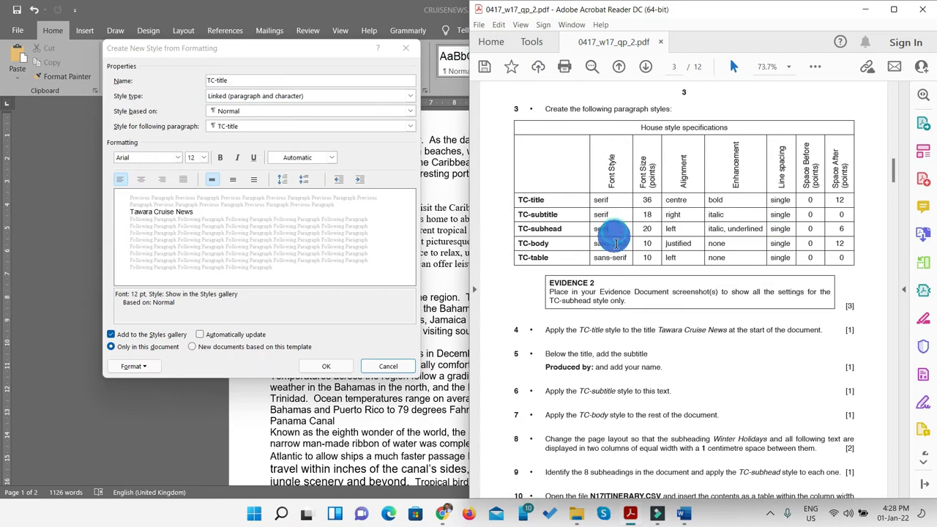
{"action": "left_click", "coordinate": [180, 160]}
{"action": "left_click", "coordinate": [176, 158]}
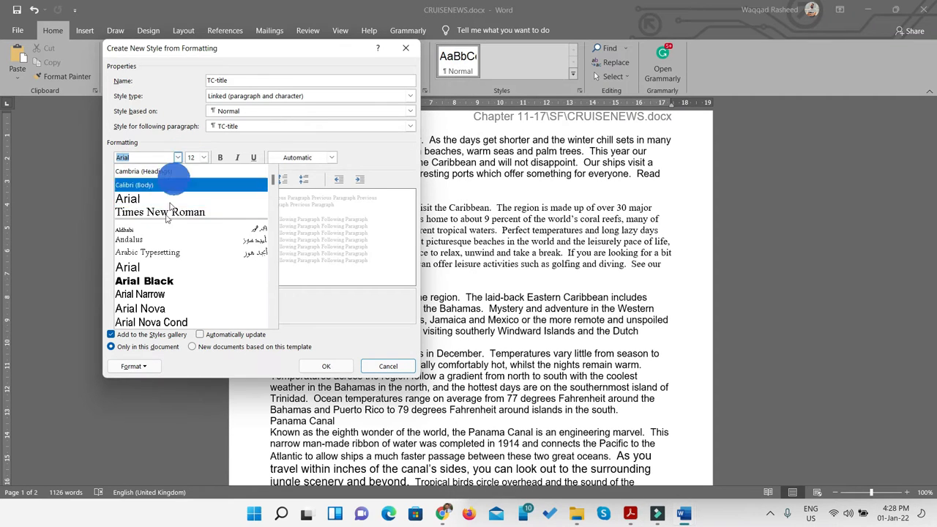
{"action": "left_click", "coordinate": [160, 213]}
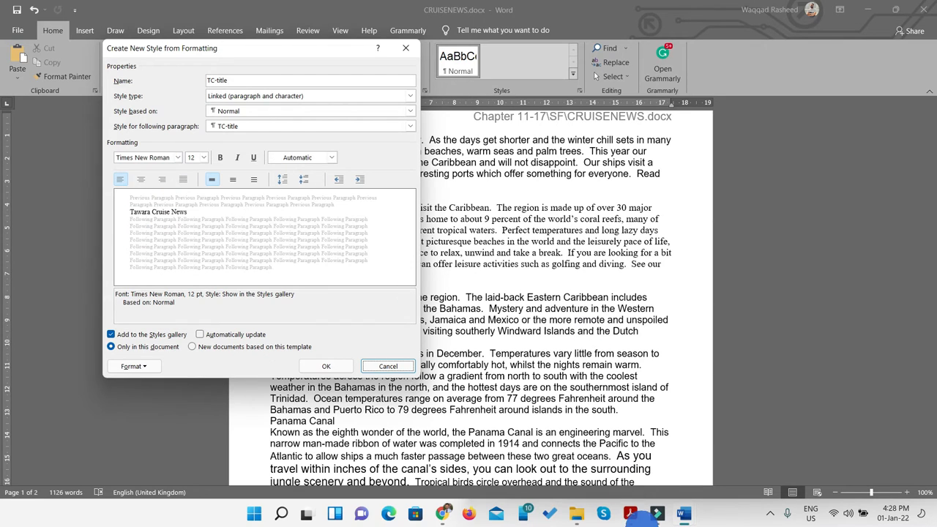
Set TC-title's font size to 36 points and make it bold, following the exam paper's house style table
{"action": "left_click", "coordinate": [631, 515]}
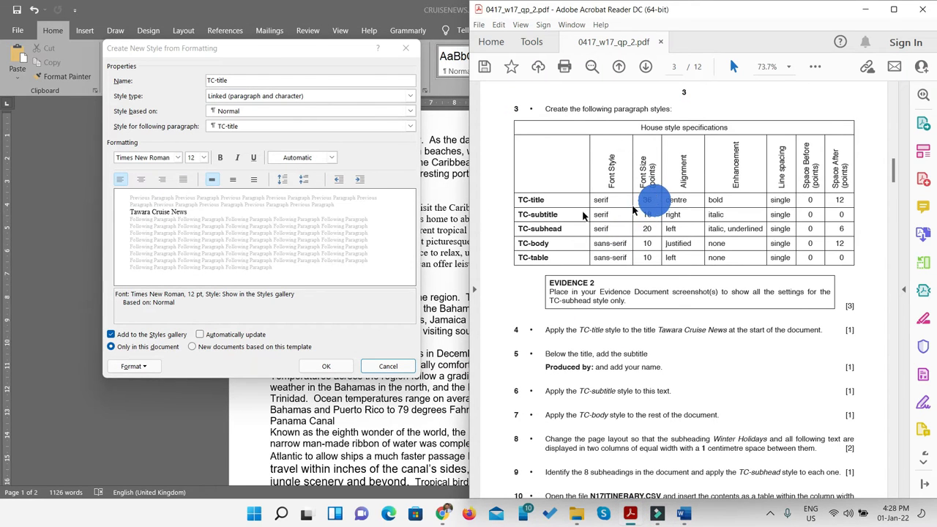
{"action": "left_click", "coordinate": [203, 157]}
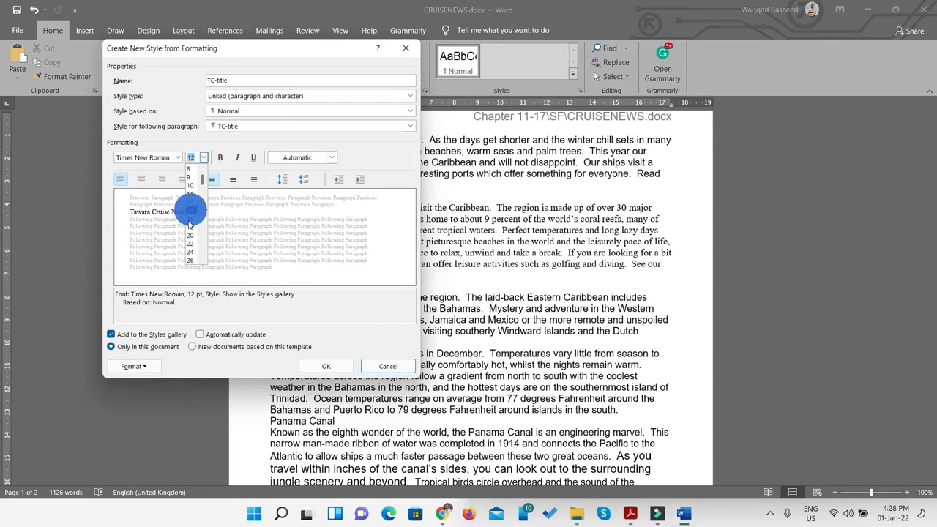
{"action": "scroll", "coordinate": [189, 241], "scroll_direction": "down", "scroll_amount": 1}
{"action": "left_click", "coordinate": [189, 256]}
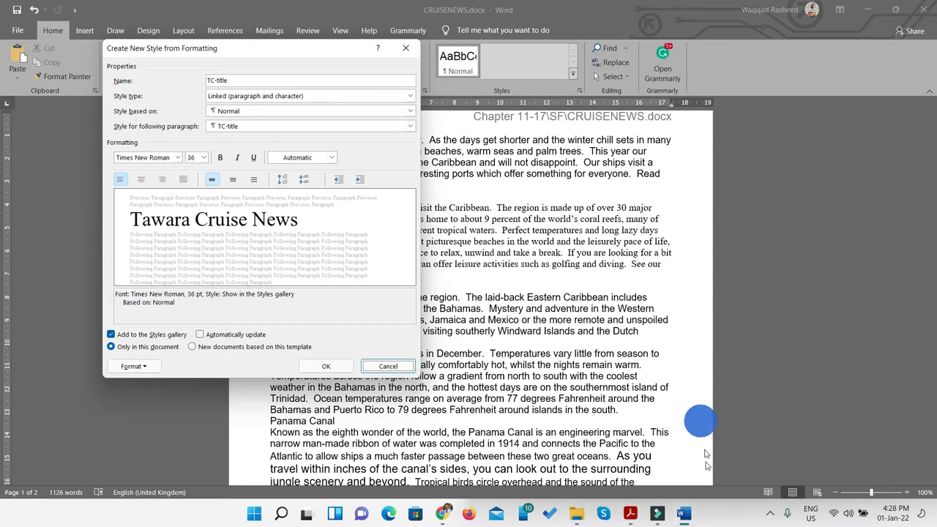
{"action": "left_click", "coordinate": [630, 513]}
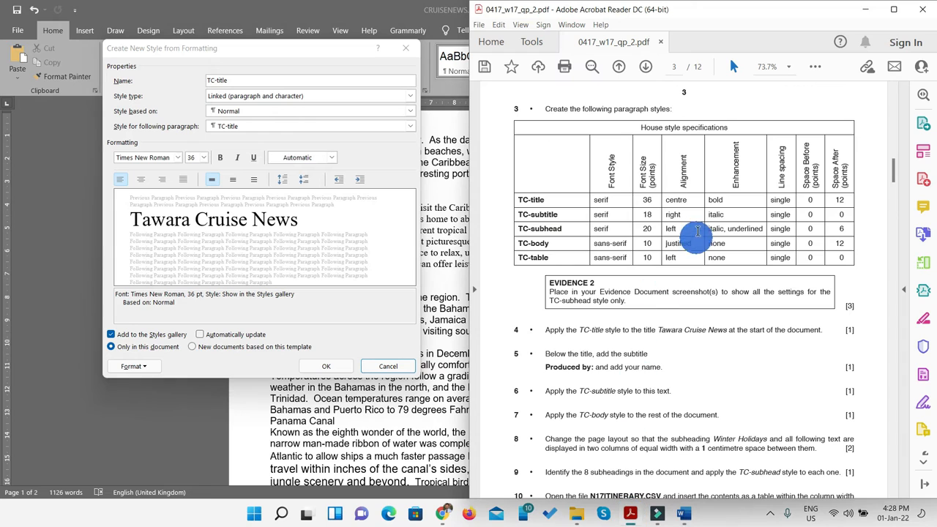
{"action": "left_click_drag", "start_coordinate": [664, 200], "coordinate": [687, 201]}
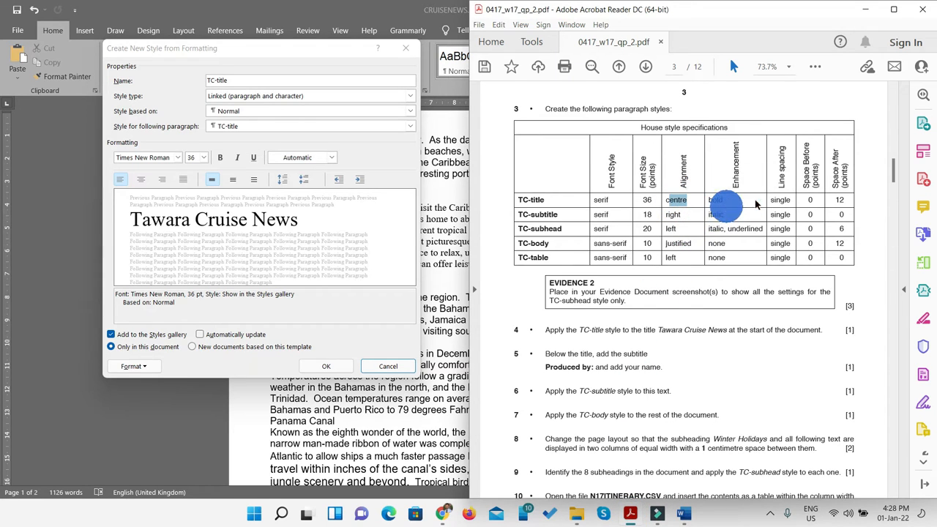
{"action": "left_click", "coordinate": [220, 159]}
{"action": "left_click", "coordinate": [219, 159]}
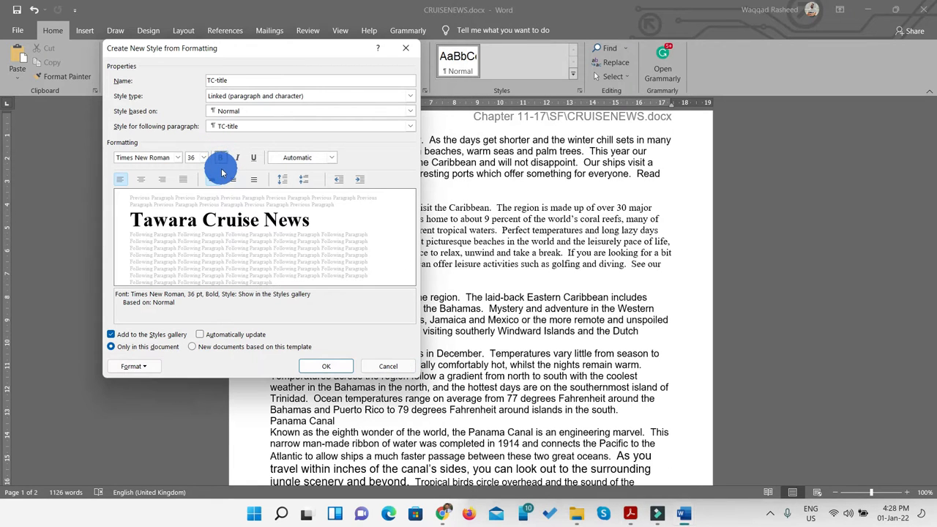
Check the alignment specification in the exam paper, and set TC-title's paragraph alignment to Centered in Word
{"action": "left_click", "coordinate": [631, 512]}
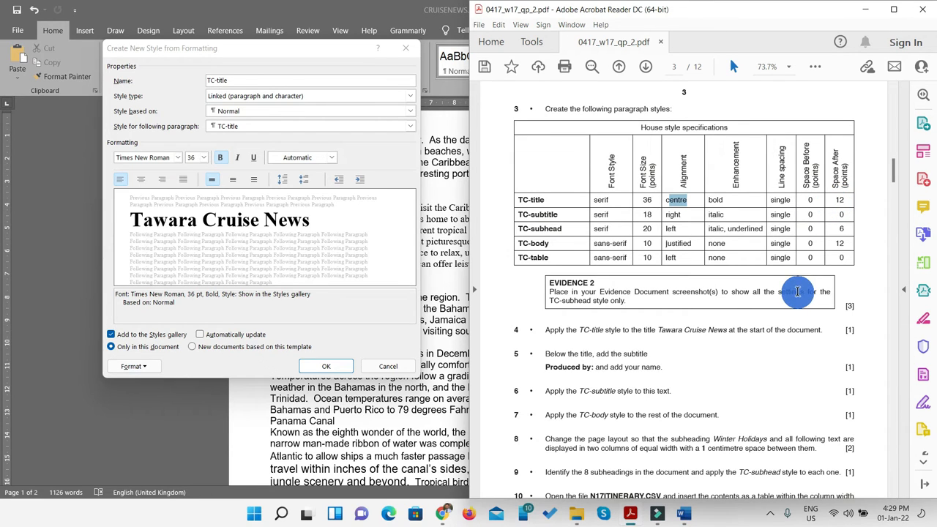
{"action": "double_click", "coordinate": [677, 203]}
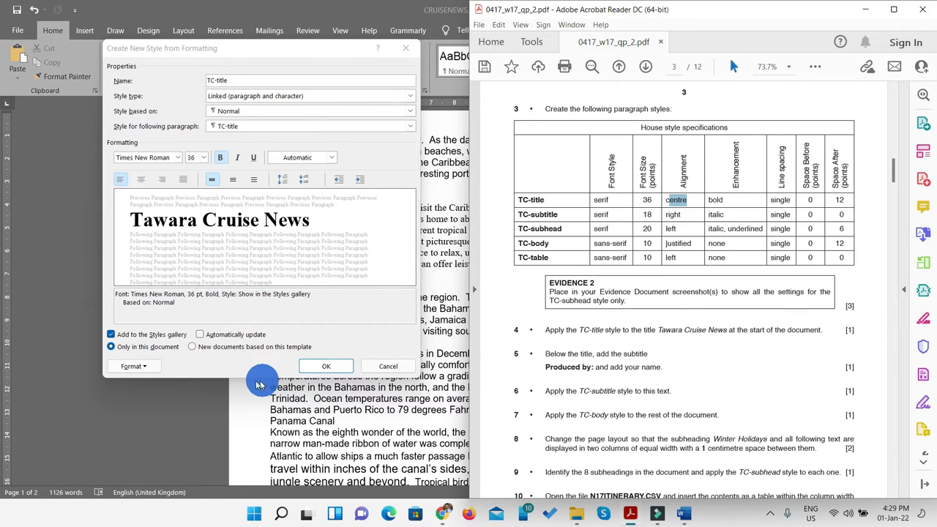
{"action": "left_click", "coordinate": [148, 372]}
{"action": "left_click", "coordinate": [146, 369]}
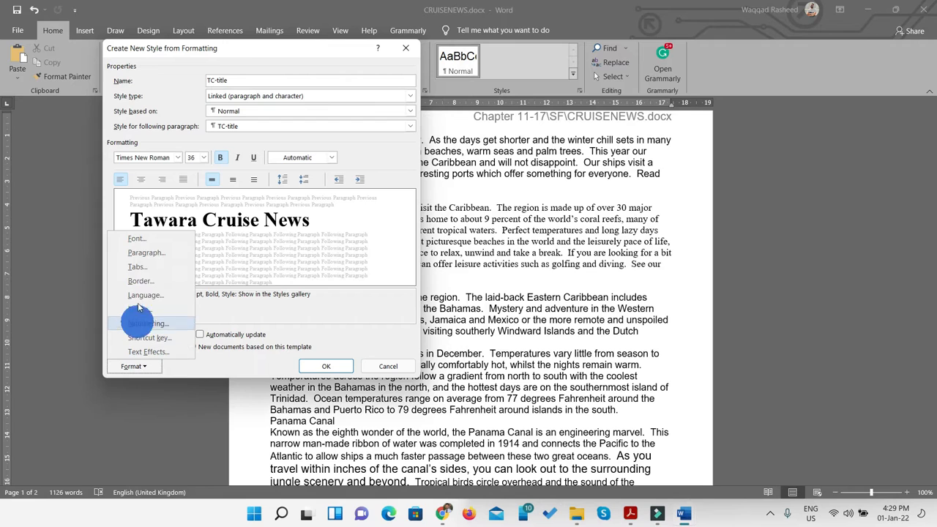
{"action": "left_click", "coordinate": [149, 254]}
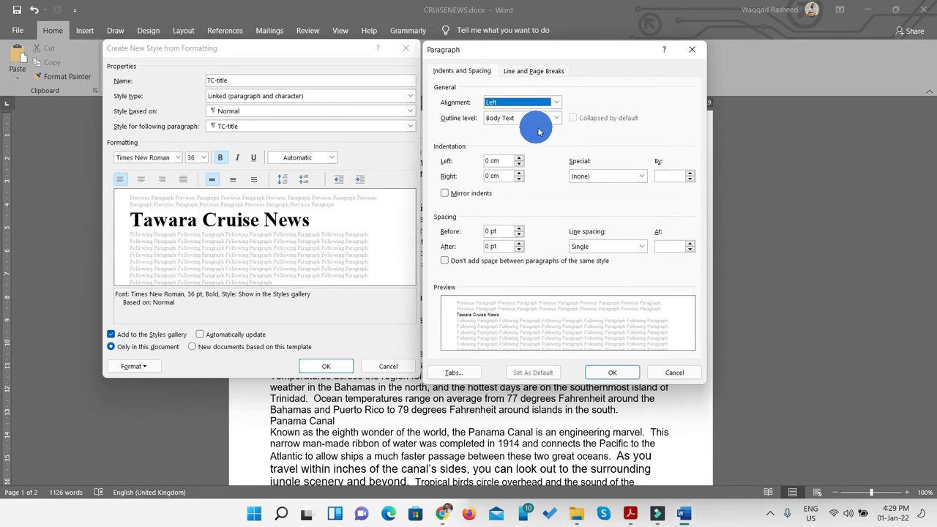
{"action": "left_click", "coordinate": [630, 513]}
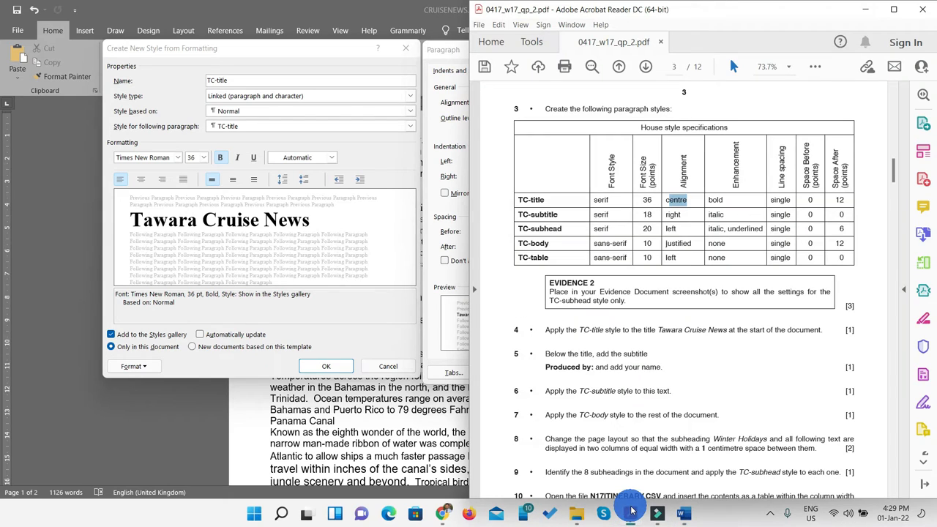
{"action": "left_click", "coordinate": [630, 512]}
{"action": "left_click", "coordinate": [551, 102]}
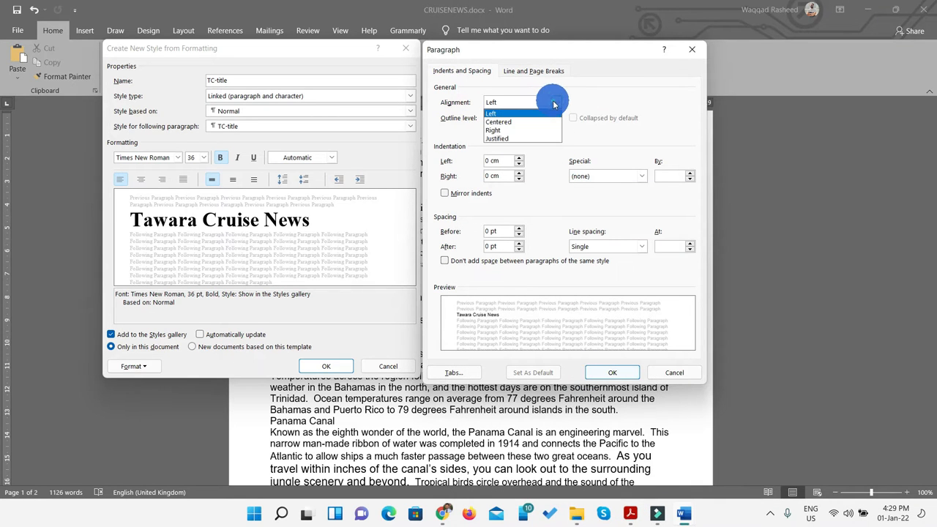
{"action": "left_click", "coordinate": [496, 122]}
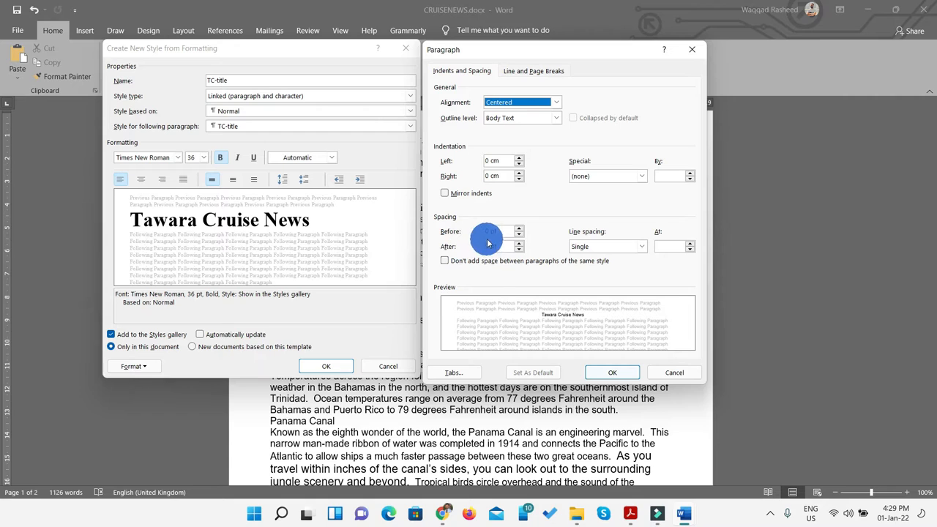
Set TC-title's spacing after to 12 pt, review the style's summary, and save the style
{"action": "left_click", "coordinate": [520, 246]}
{"action": "left_click", "coordinate": [520, 246]}
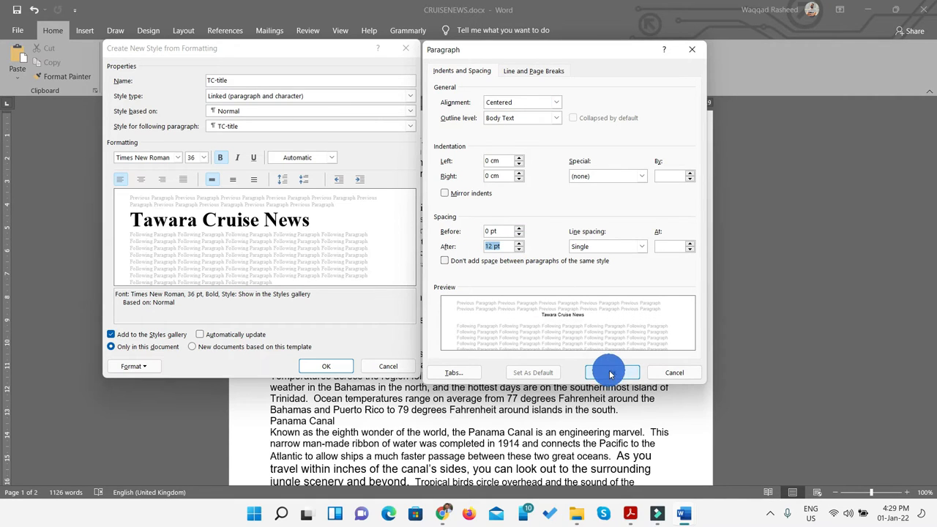
{"action": "left_click", "coordinate": [610, 374]}
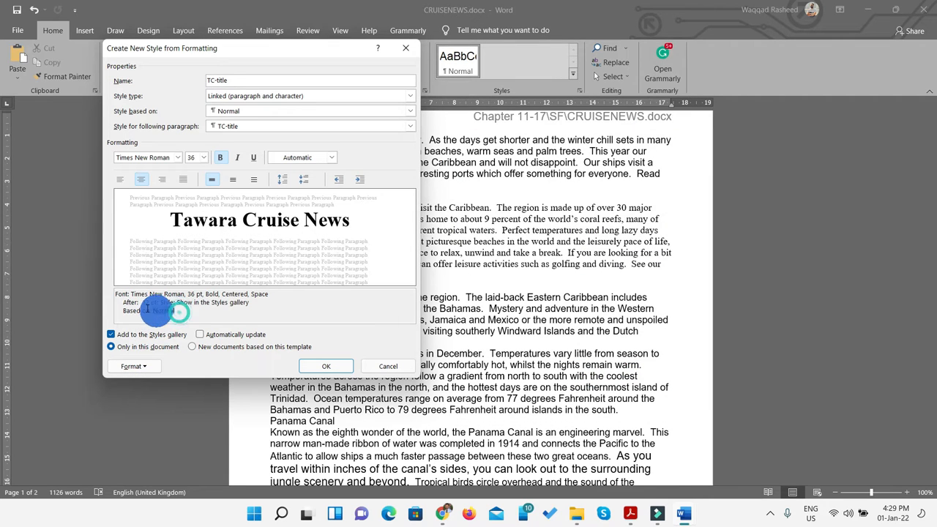
{"action": "left_click_drag", "start_coordinate": [147, 308], "coordinate": [124, 295]}
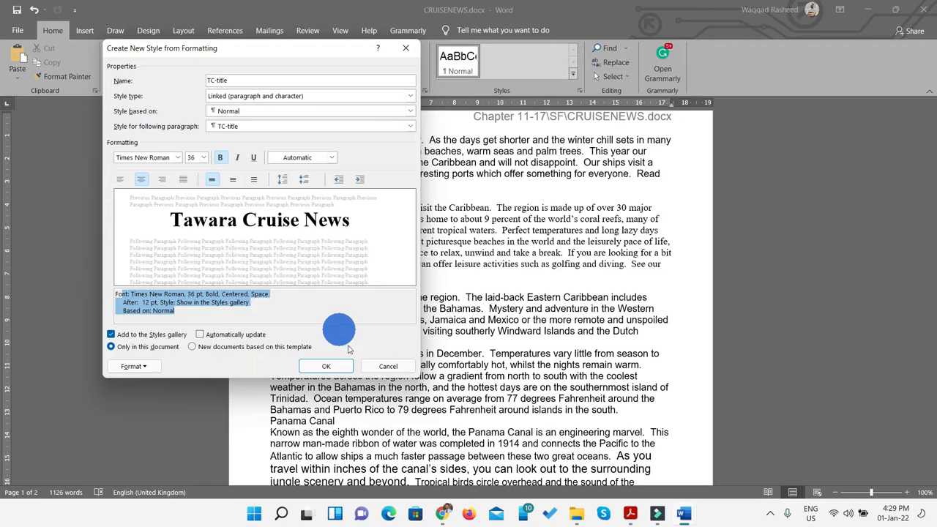
{"action": "left_click", "coordinate": [326, 366]}
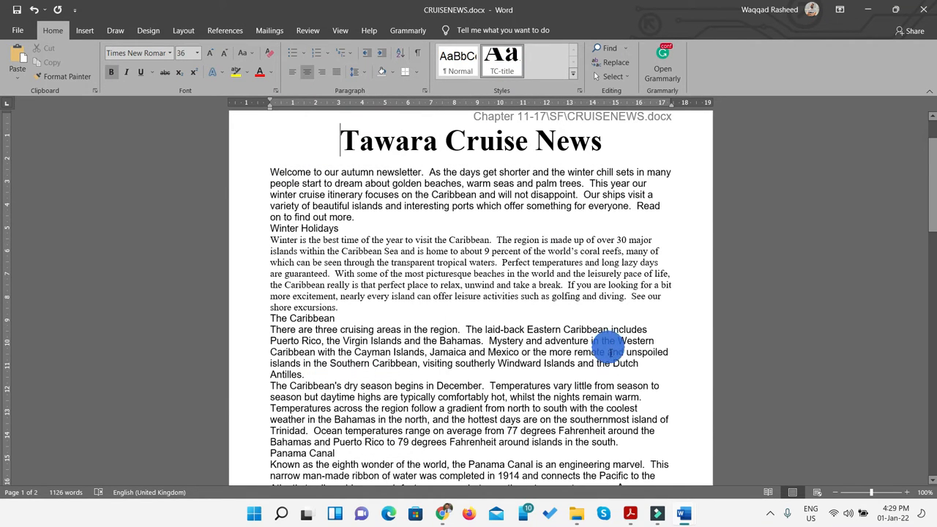
Highlight the whole TC-title row of the house style table in the exam paper in Acrobat Reader
{"action": "left_click", "coordinate": [632, 514]}
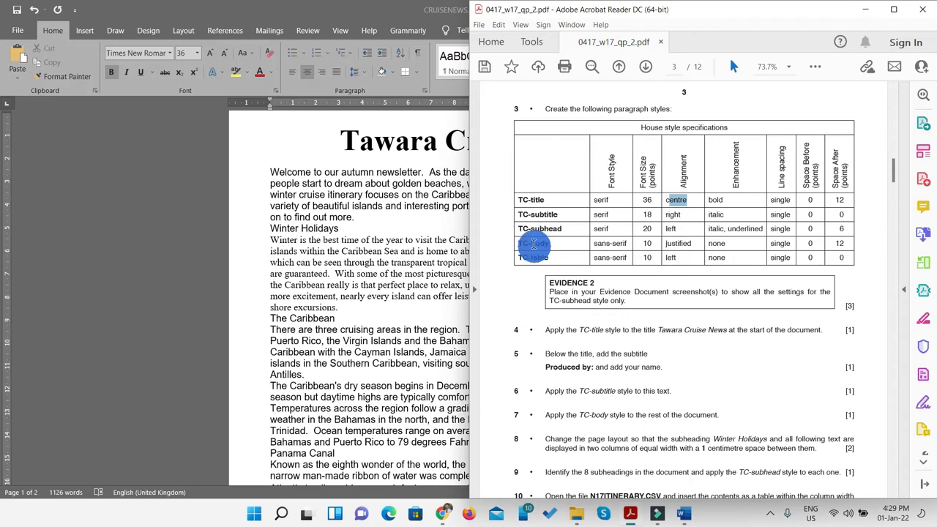
{"action": "left_click_drag", "start_coordinate": [843, 198], "coordinate": [526, 198]}
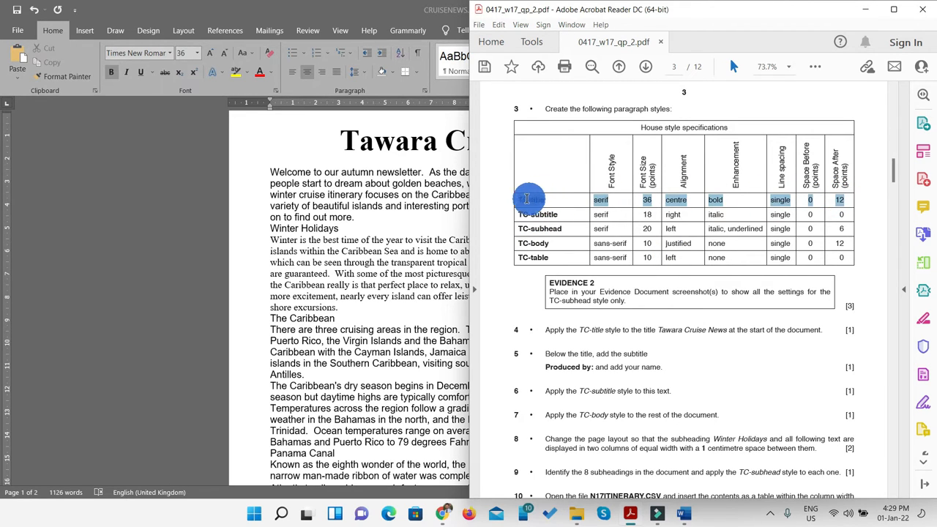
{"action": "left_click", "coordinate": [815, 66]}
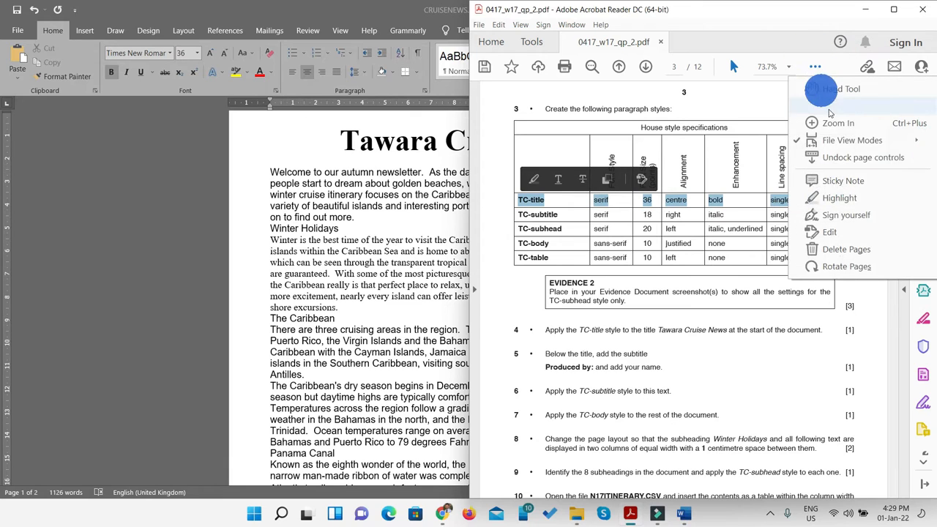
{"action": "left_click", "coordinate": [842, 198]}
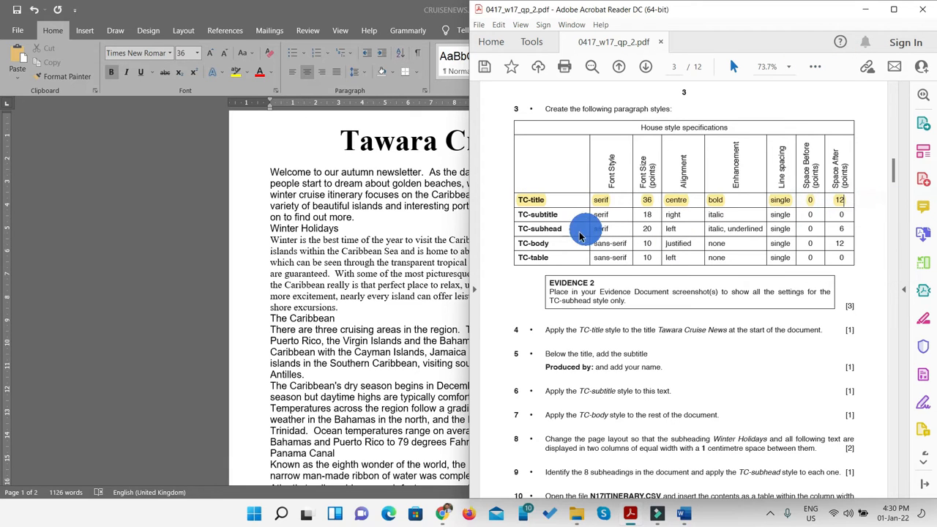
Select the style name TC-subtitle in the house style table, and return to CRUISENEWS in Word
{"action": "triple_click", "coordinate": [558, 216]}
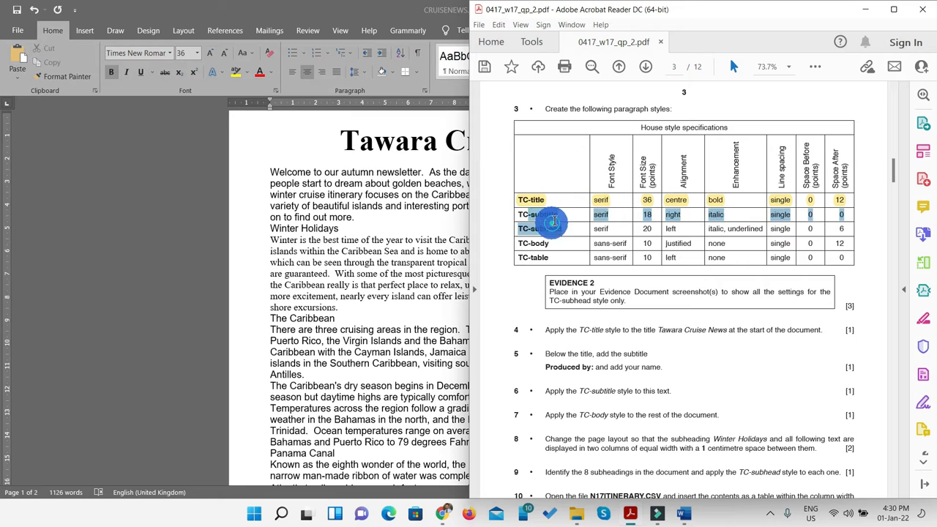
{"action": "left_click", "coordinate": [555, 218]}
{"action": "left_click_drag", "start_coordinate": [554, 215], "coordinate": [518, 216]}
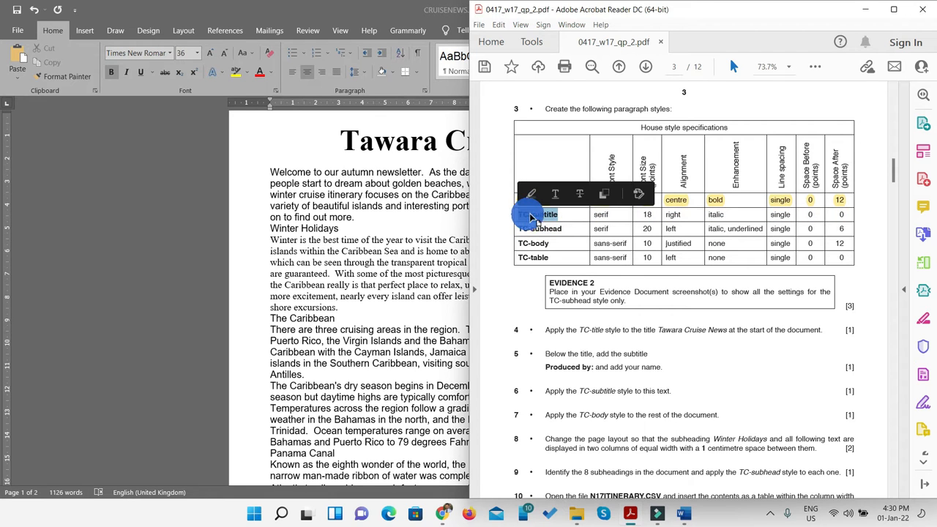
{"action": "left_click", "coordinate": [865, 9]}
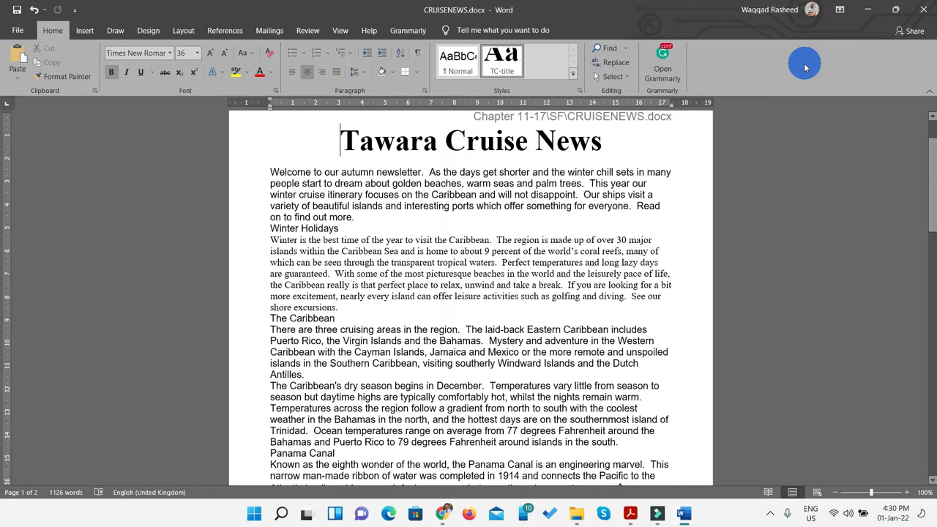
Create a new style named TC-subtitle and open its full formatting settings
{"action": "left_click", "coordinate": [574, 78]}
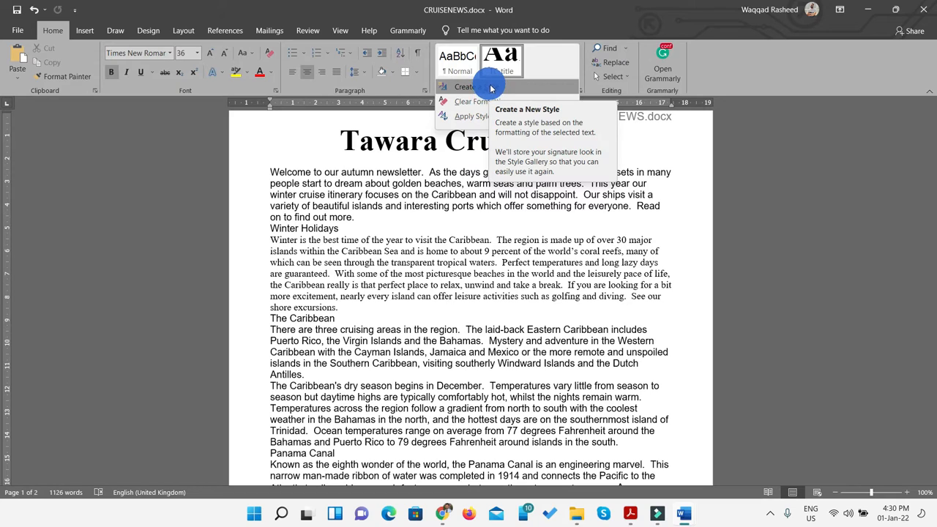
{"action": "left_click", "coordinate": [491, 89]}
{"action": "type", "text": "TC-subtitle"}
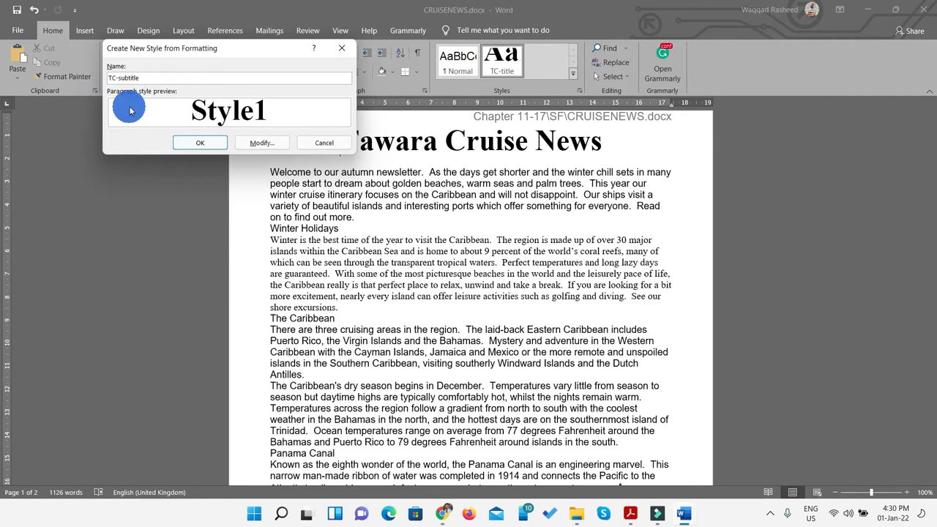
{"action": "left_click", "coordinate": [257, 142]}
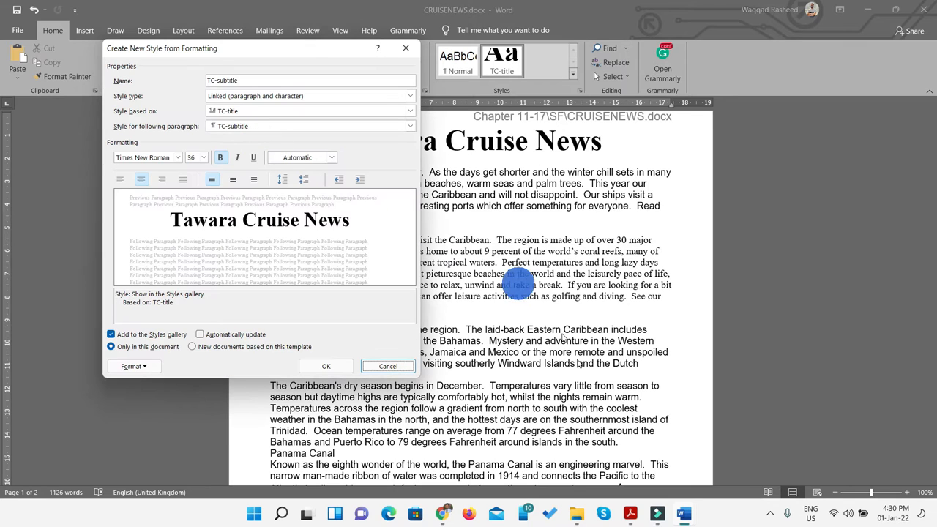
Check the TC-subtitle row in the exam paper, and format the style in Word as 18 pt italic without bold
{"action": "left_click", "coordinate": [632, 515]}
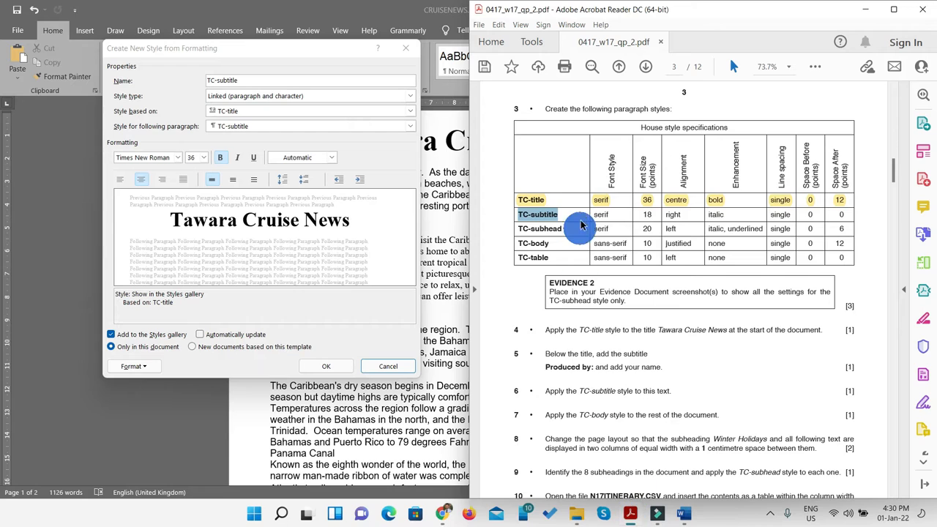
{"action": "left_click", "coordinate": [221, 163]}
{"action": "left_click", "coordinate": [237, 157]}
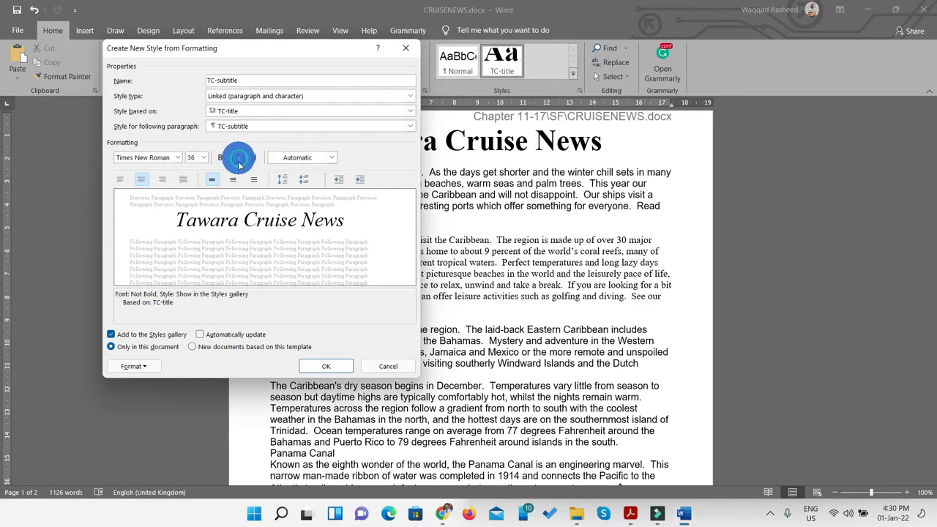
{"action": "left_click", "coordinate": [630, 515]}
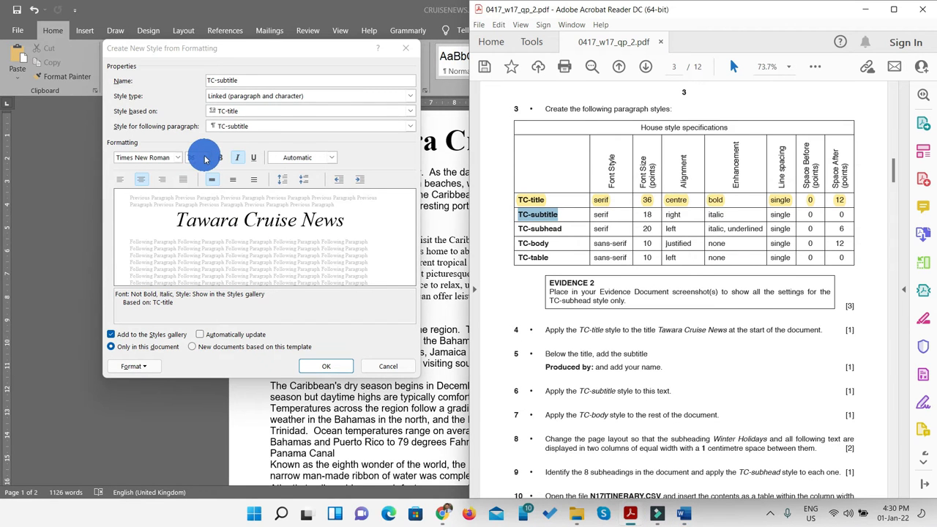
{"action": "left_click", "coordinate": [202, 158]}
{"action": "left_click", "coordinate": [203, 158]}
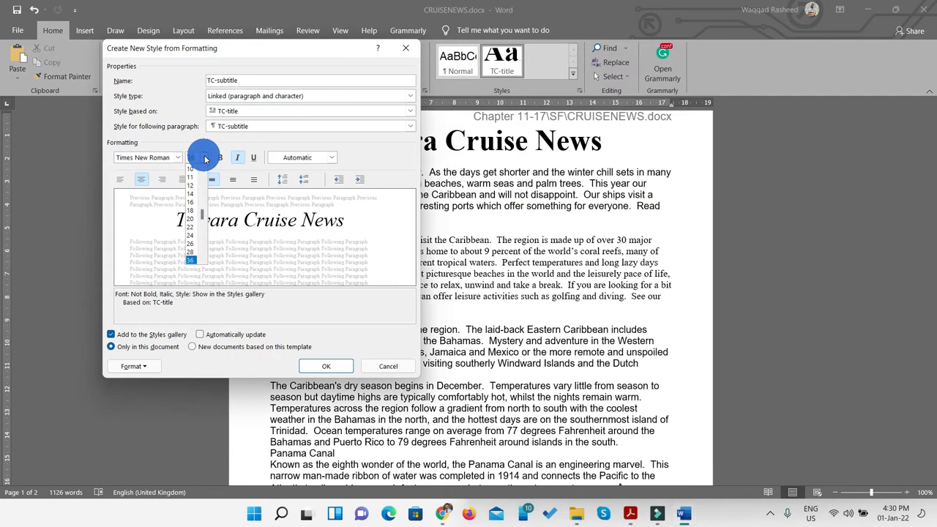
{"action": "left_click", "coordinate": [191, 211]}
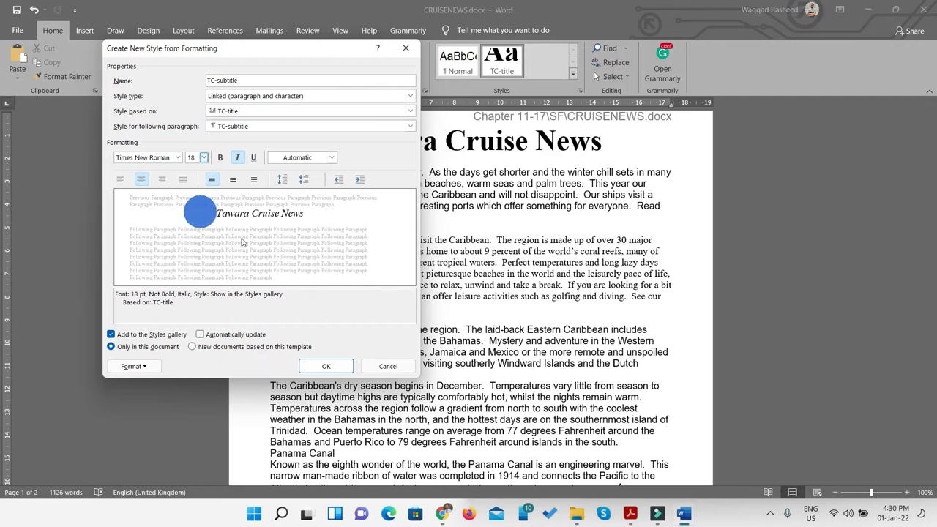
Check the alignment and spacing specifications in the exam paper, and set TC-subtitle's paragraph alignment to Right in Word
{"action": "left_click", "coordinate": [631, 516]}
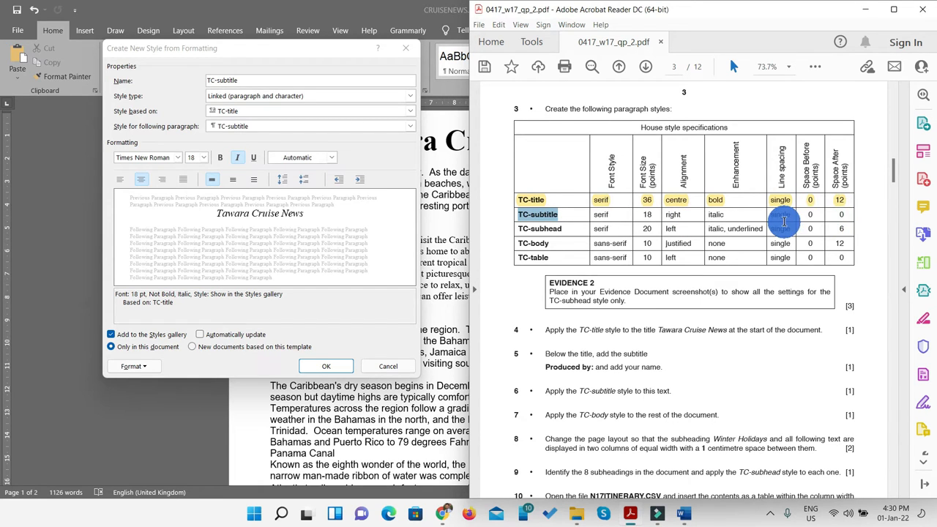
{"action": "left_click", "coordinate": [136, 367]}
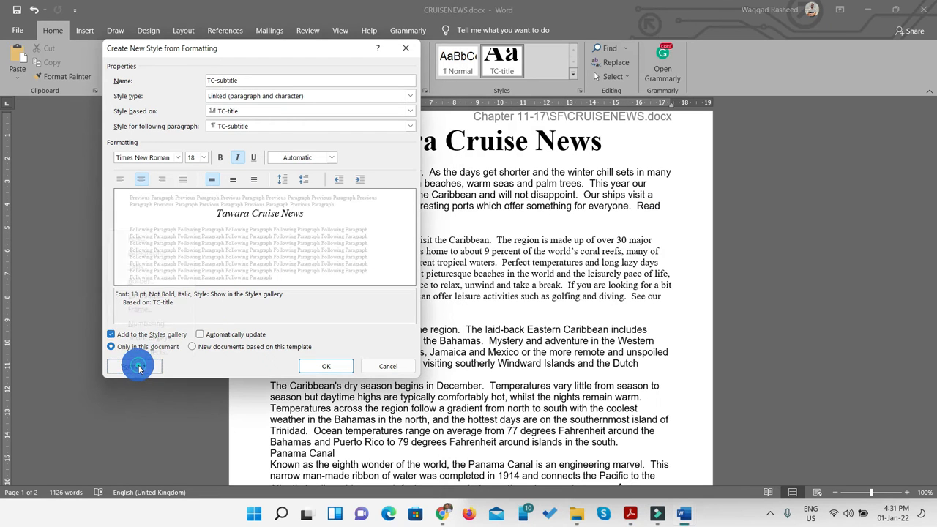
{"action": "left_click", "coordinate": [158, 266]}
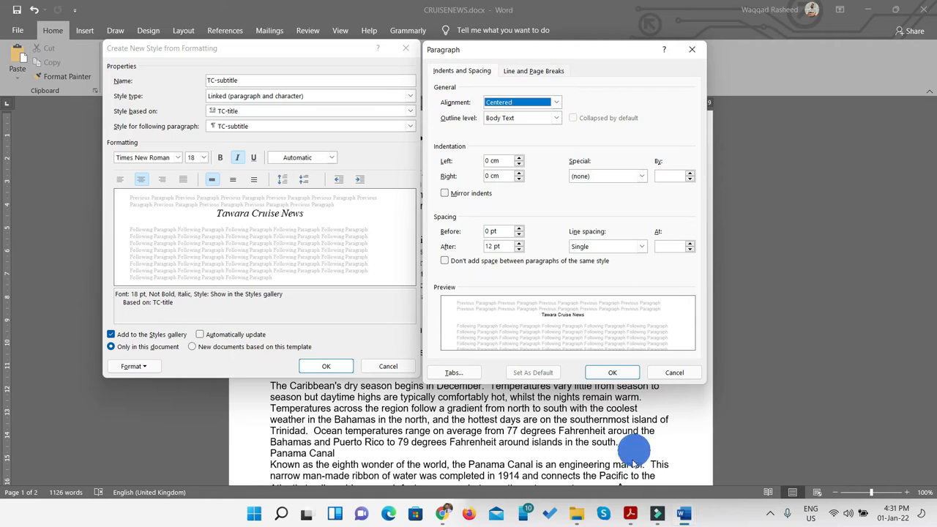
{"action": "left_click", "coordinate": [632, 515]}
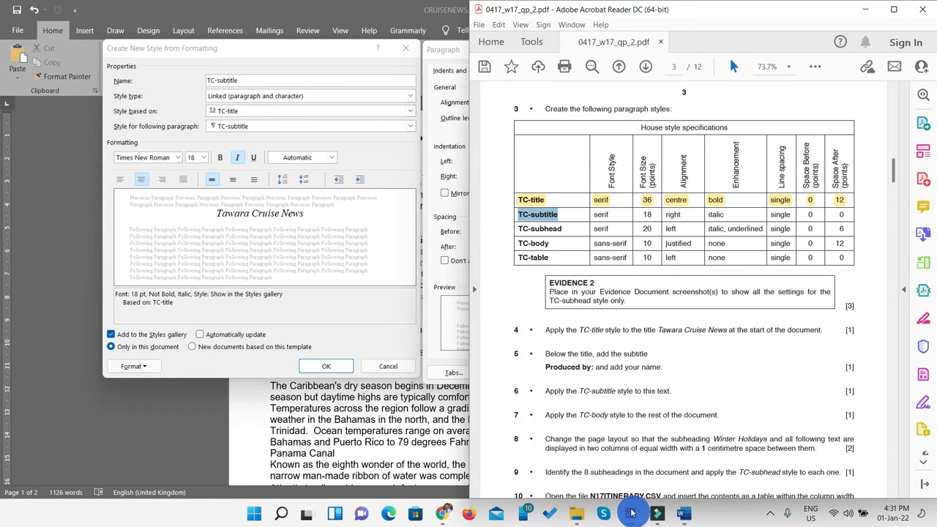
{"action": "left_click", "coordinate": [632, 515]}
{"action": "left_click", "coordinate": [546, 103]}
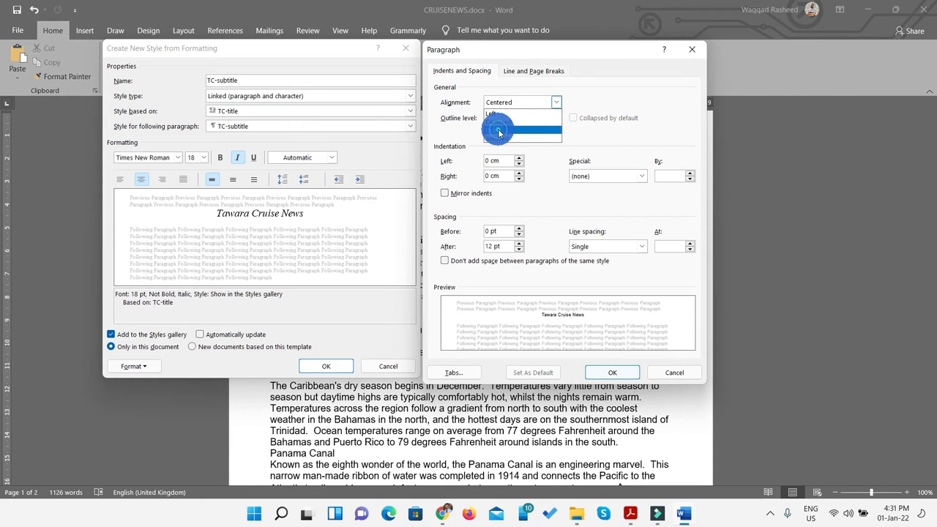
{"action": "left_click", "coordinate": [499, 131]}
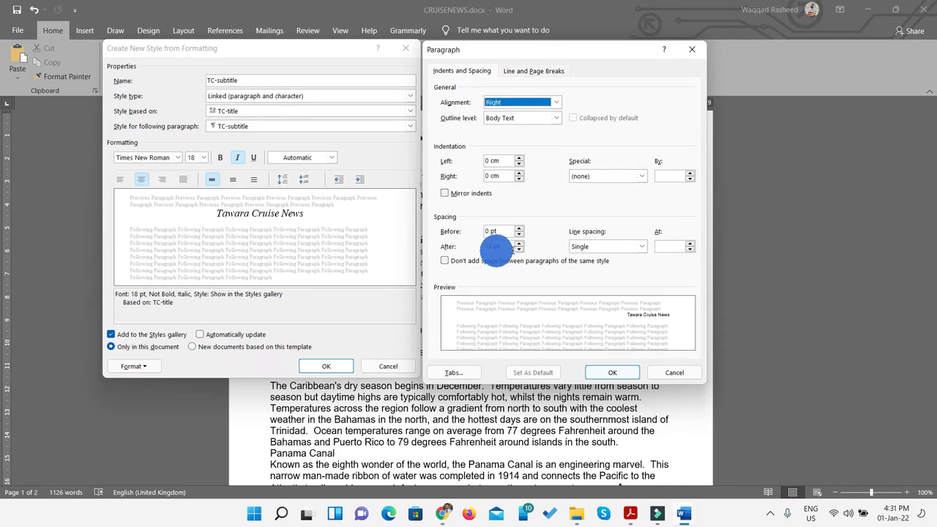
Set TC-subtitle's spacing after to 0 pt, review the style's summary, and save the style
{"action": "left_click", "coordinate": [495, 247]}
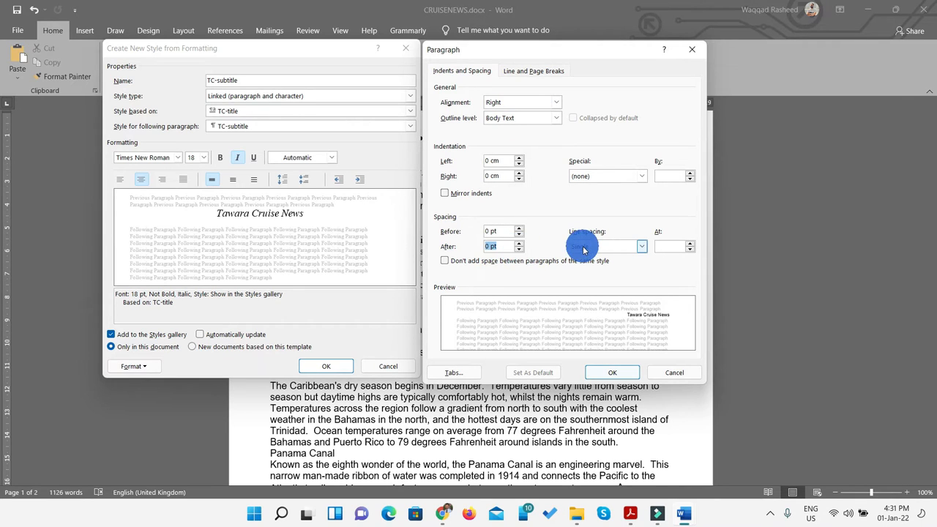
{"action": "left_click", "coordinate": [615, 375]}
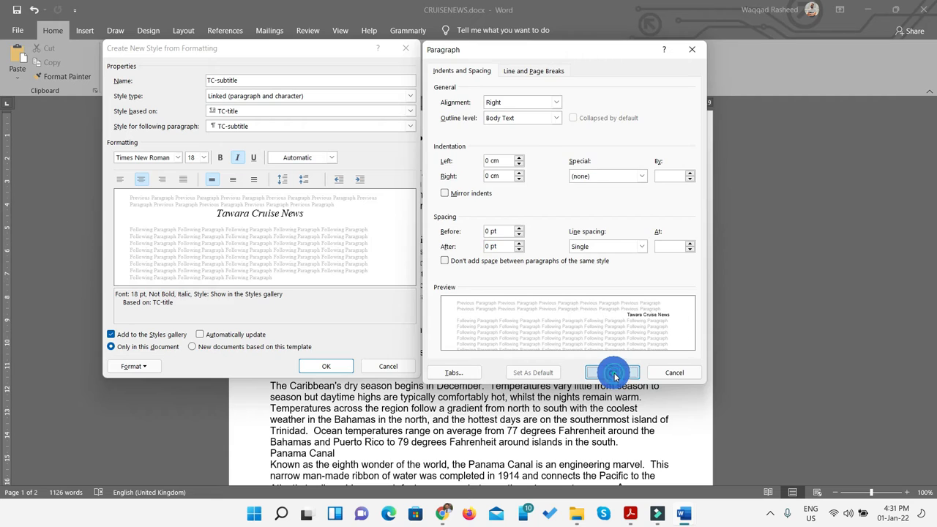
{"action": "left_click_drag", "start_coordinate": [178, 310], "coordinate": [115, 294]}
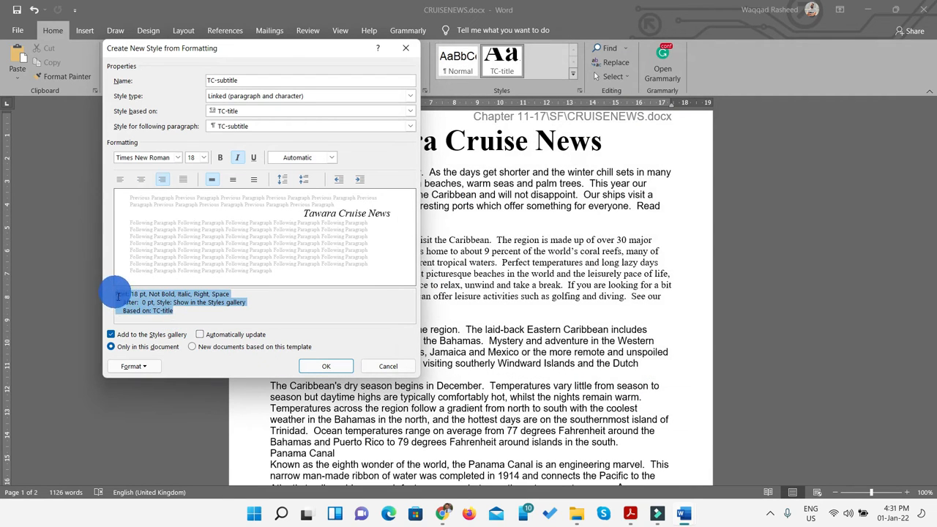
{"action": "left_click", "coordinate": [328, 366]}
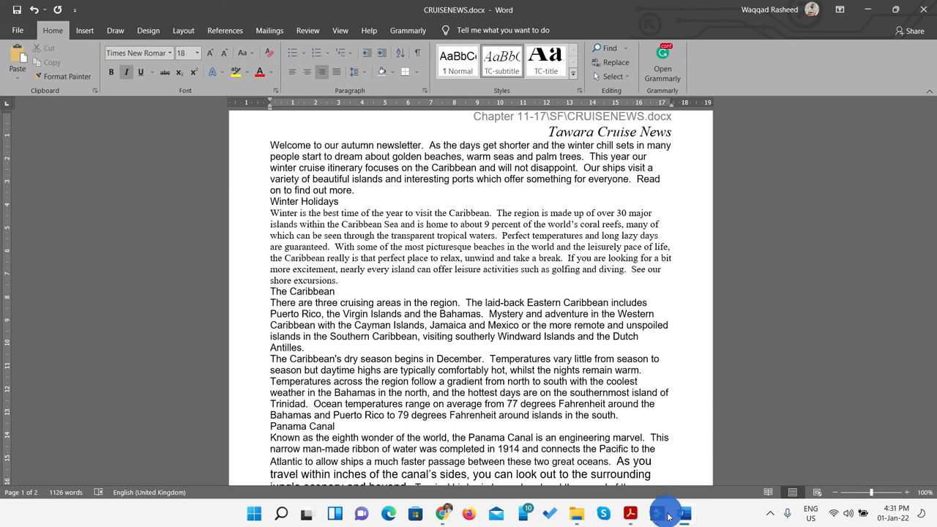
Highlight the whole TC-subtitle row of the house style table in the exam paper in Acrobat Reader
{"action": "left_click", "coordinate": [630, 514]}
{"action": "mouse_move", "coordinate": [769, 214]}
{"action": "left_mouse_down"}
{"action": "mouse_move", "coordinate": [843, 214]}
{"action": "mouse_move", "coordinate": [530, 210]}
{"action": "left_mouse_up"}
{"action": "left_click", "coordinate": [815, 66]}
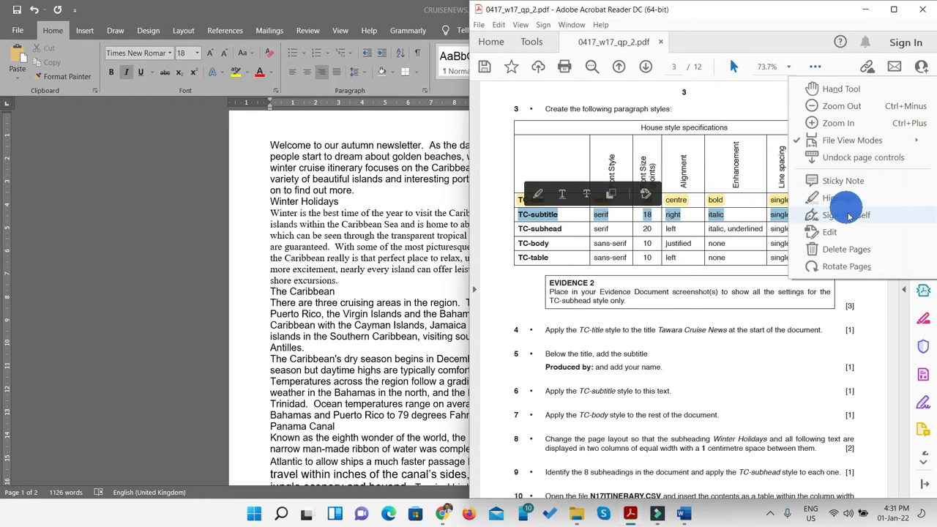
{"action": "left_click", "coordinate": [834, 198]}
Select the style name TC-subhead in the exam paper, and create a new style with that name in Word, opening its full settings
{"action": "left_click_drag", "start_coordinate": [536, 229], "coordinate": [516, 229]}
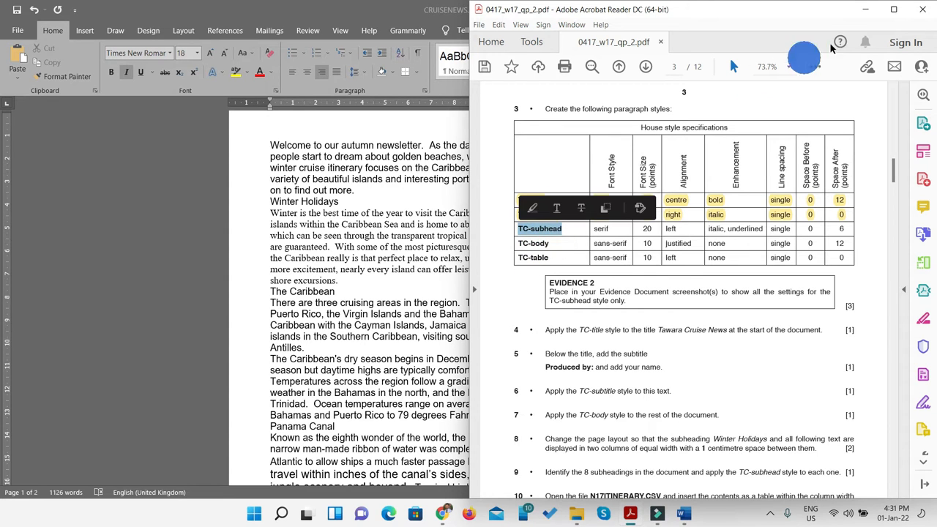
{"action": "left_click", "coordinate": [865, 9]}
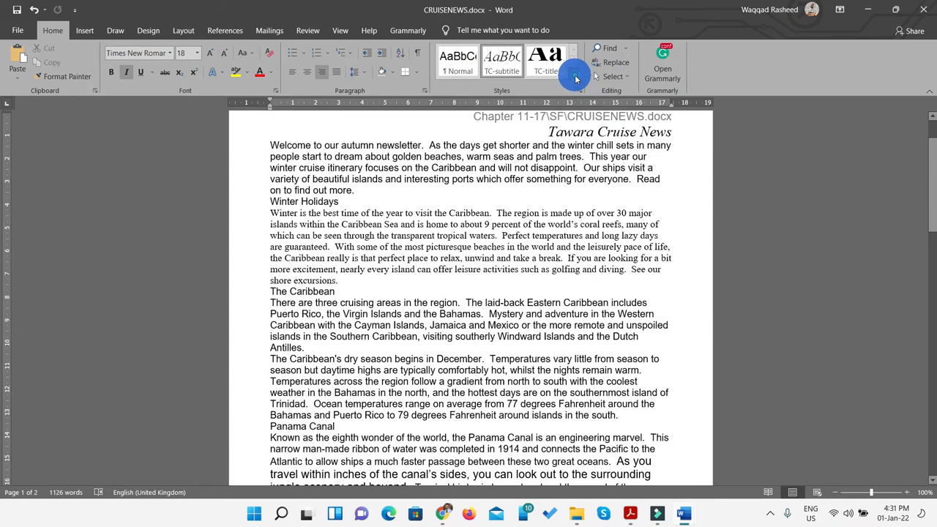
{"action": "left_click", "coordinate": [575, 79]}
{"action": "left_click", "coordinate": [493, 88]}
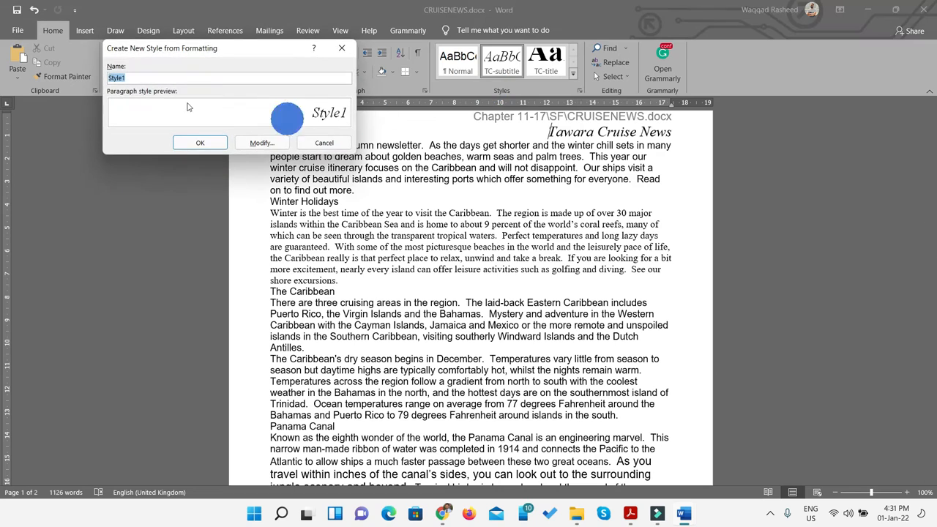
{"action": "left_click_drag", "start_coordinate": [141, 78], "coordinate": [105, 80]}
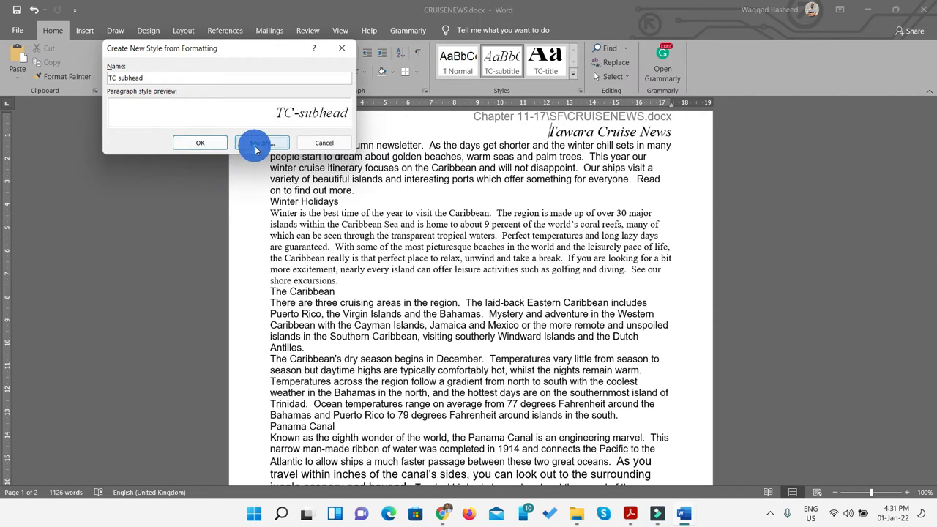
{"action": "left_click", "coordinate": [256, 147]}
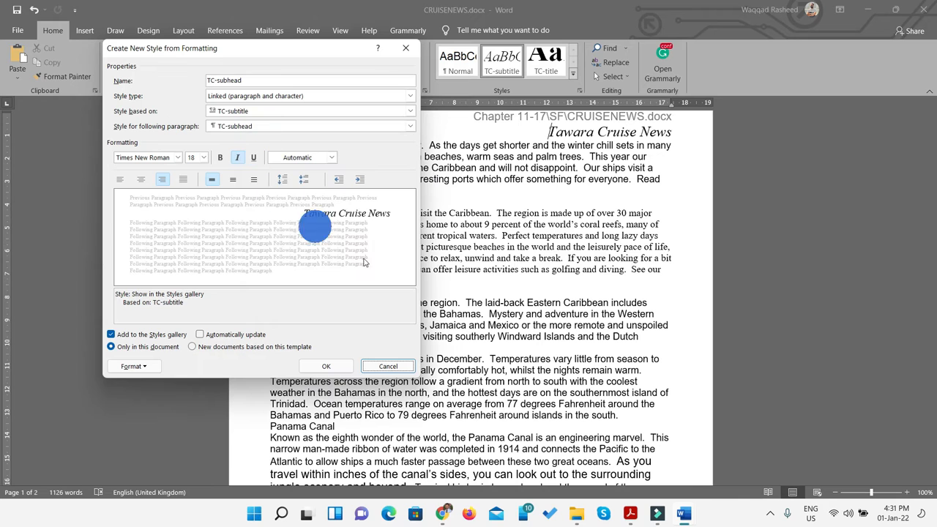
Check the TC-subhead font specifications in the exam paper, and set the style to 20 pt with underline in Word
{"action": "left_click", "coordinate": [630, 515]}
{"action": "left_click", "coordinate": [161, 159]}
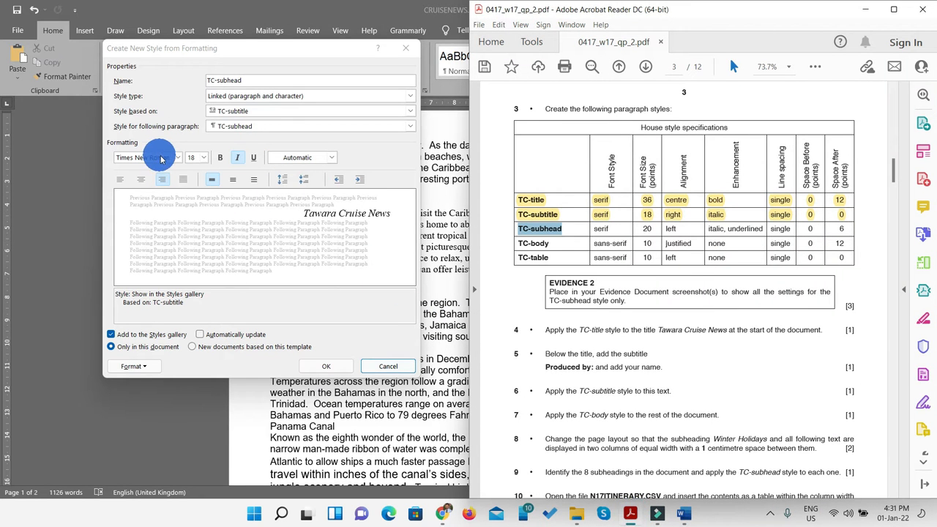
{"action": "left_click", "coordinate": [205, 158]}
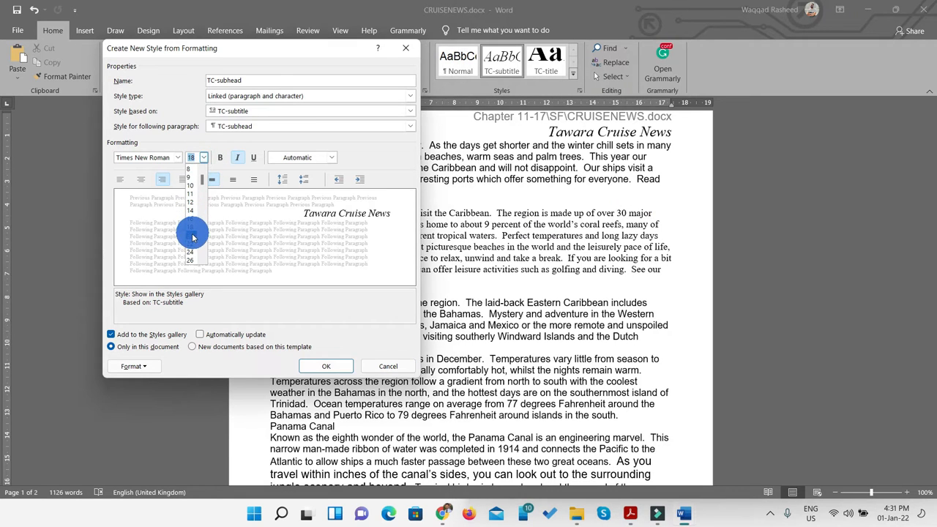
{"action": "left_click", "coordinate": [192, 236]}
{"action": "left_click", "coordinate": [629, 514]}
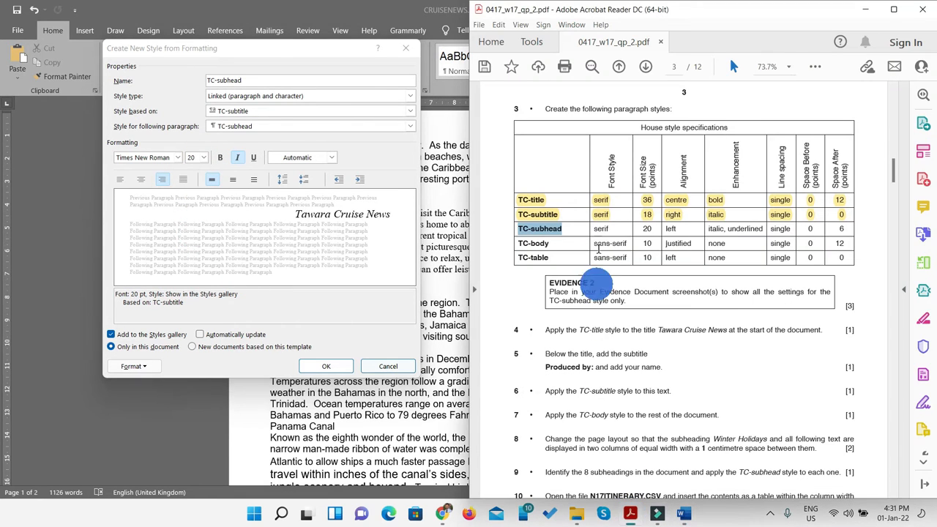
{"action": "double_click", "coordinate": [647, 228]}
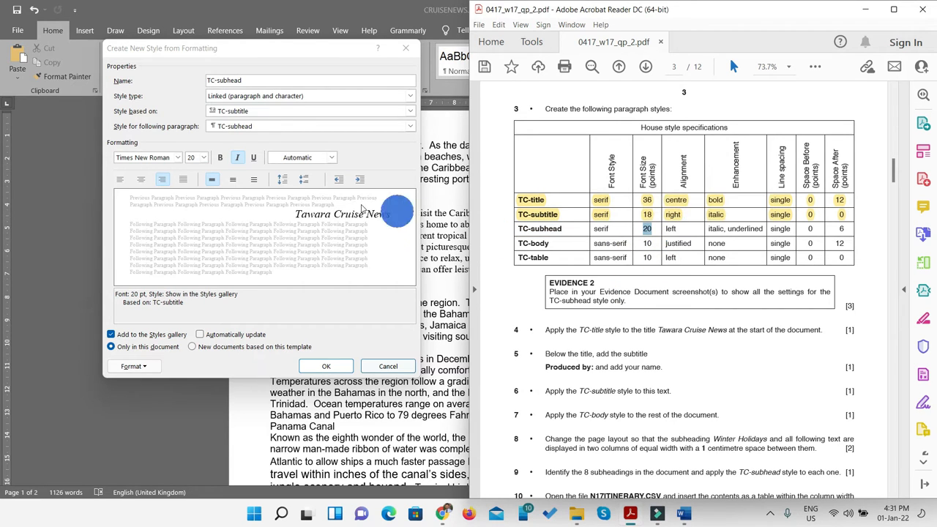
{"action": "left_click", "coordinate": [252, 160]}
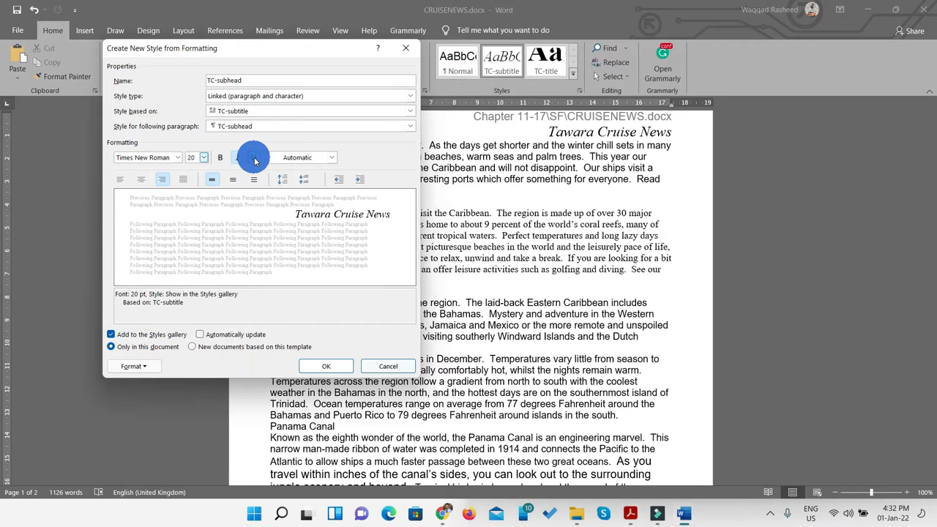
Check the TC-subhead paragraph specifications in the exam paper, and set the style to left alignment with 6 pt spacing after in Word
{"action": "left_click", "coordinate": [631, 514]}
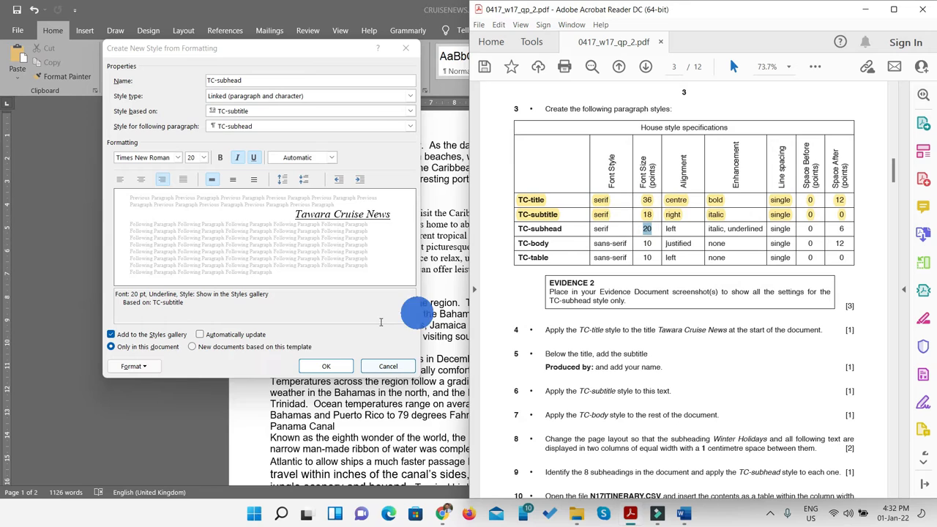
{"action": "left_click", "coordinate": [148, 369]}
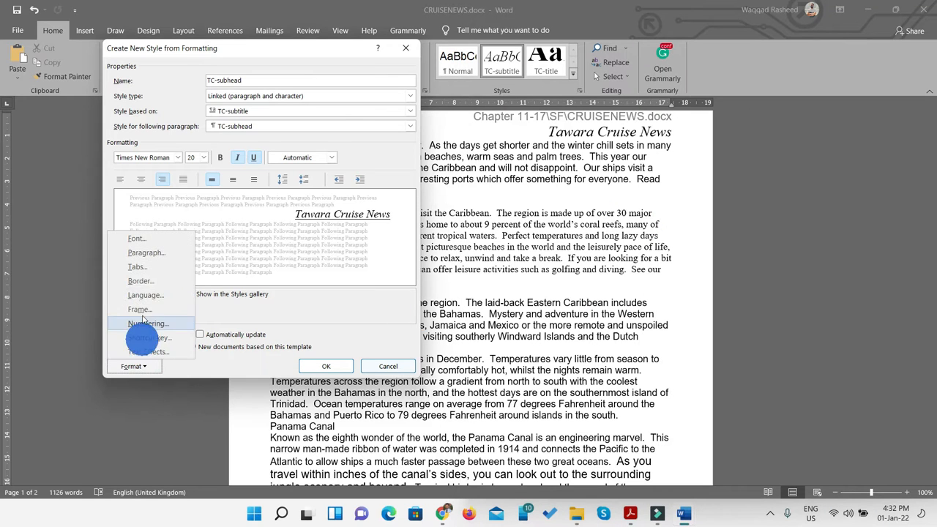
{"action": "left_click", "coordinate": [145, 253]}
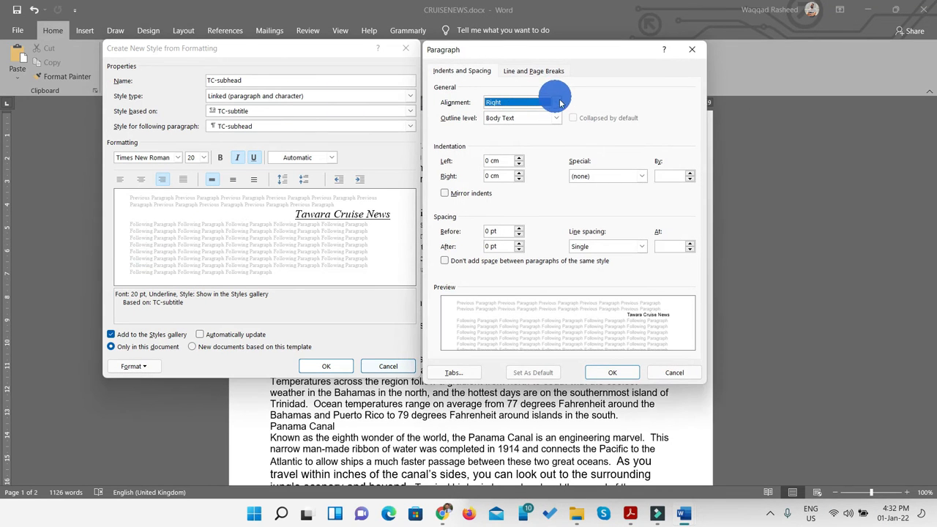
{"action": "left_click", "coordinate": [557, 103]}
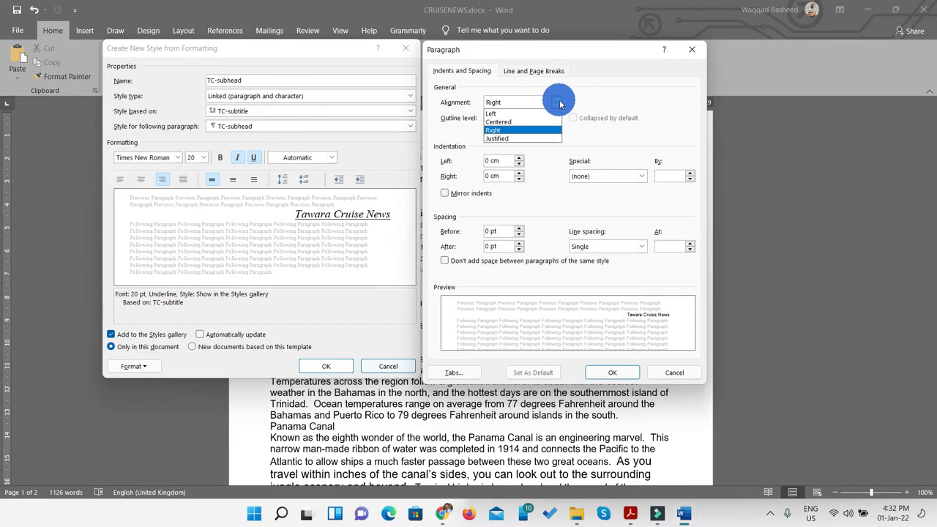
{"action": "left_click", "coordinate": [492, 113]}
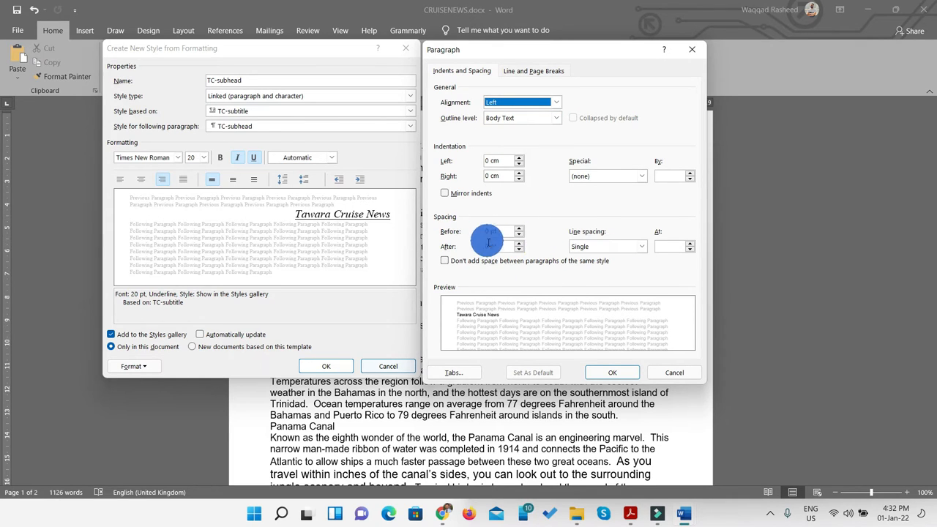
{"action": "left_click", "coordinate": [519, 247]}
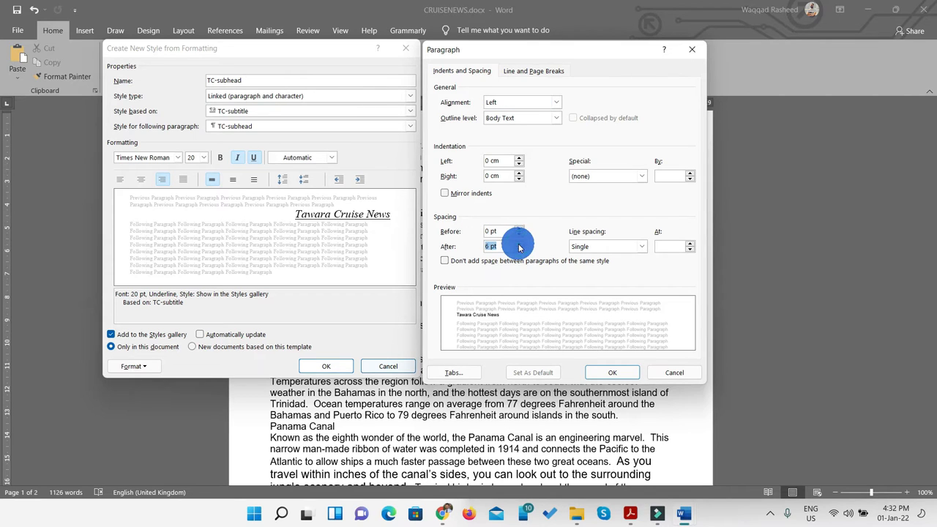
Highlight the whole TC-subhead row of the house style table in the exam paper in Acrobat Reader
{"action": "left_click", "coordinate": [632, 517]}
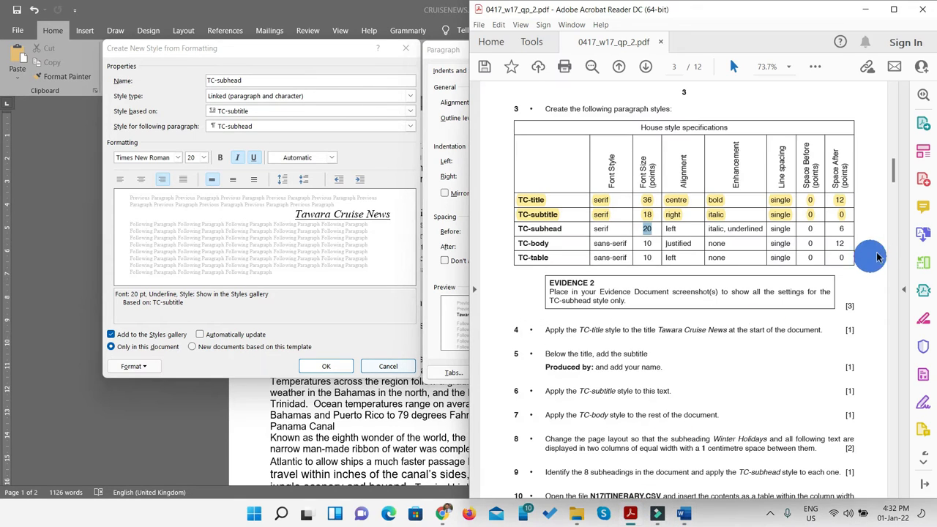
{"action": "left_click_drag", "start_coordinate": [841, 228], "coordinate": [512, 229]}
{"action": "left_click", "coordinate": [810, 68]}
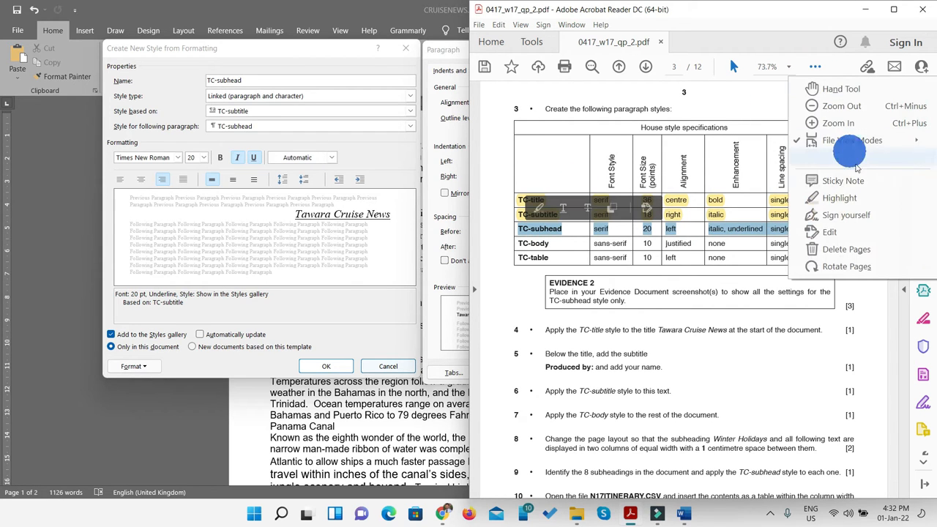
{"action": "left_click", "coordinate": [827, 196]}
Return to Word, accept the paragraph settings, and save the TC-subhead style
{"action": "left_click", "coordinate": [865, 10]}
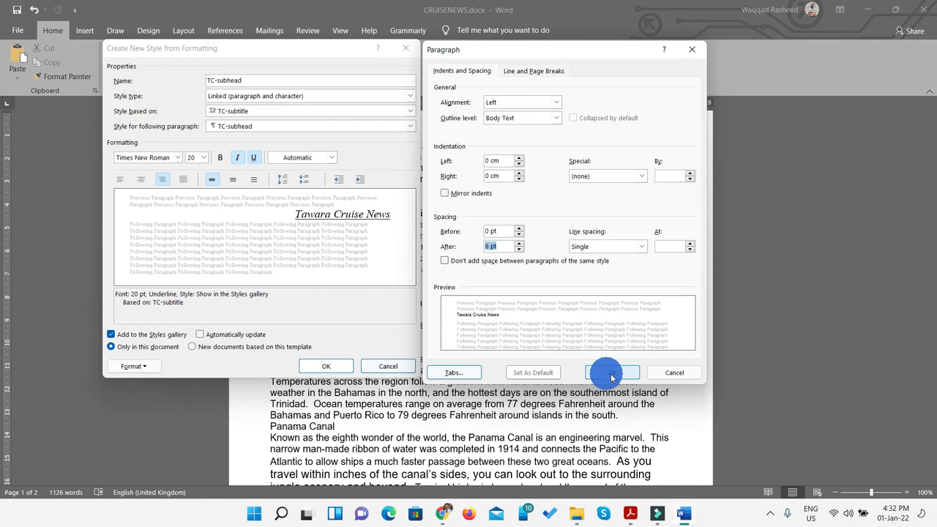
{"action": "left_click", "coordinate": [611, 372]}
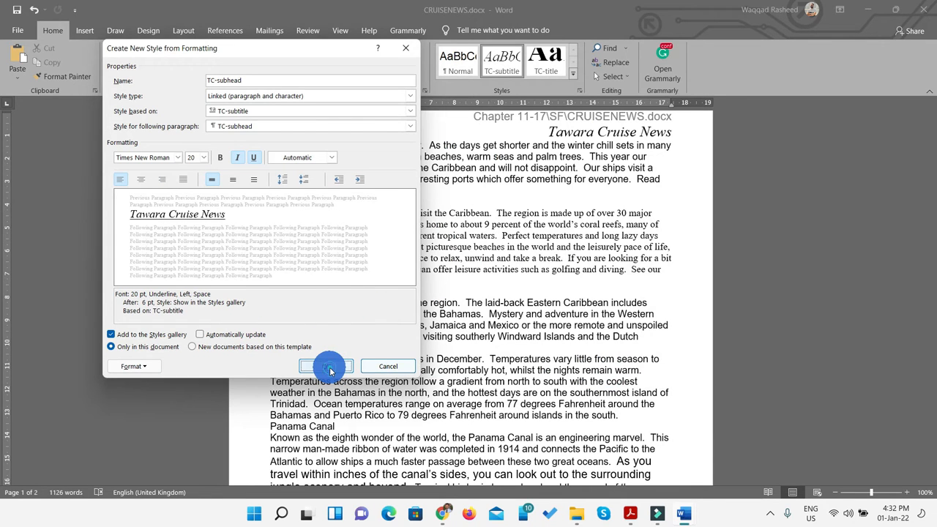
{"action": "left_click", "coordinate": [329, 371]}
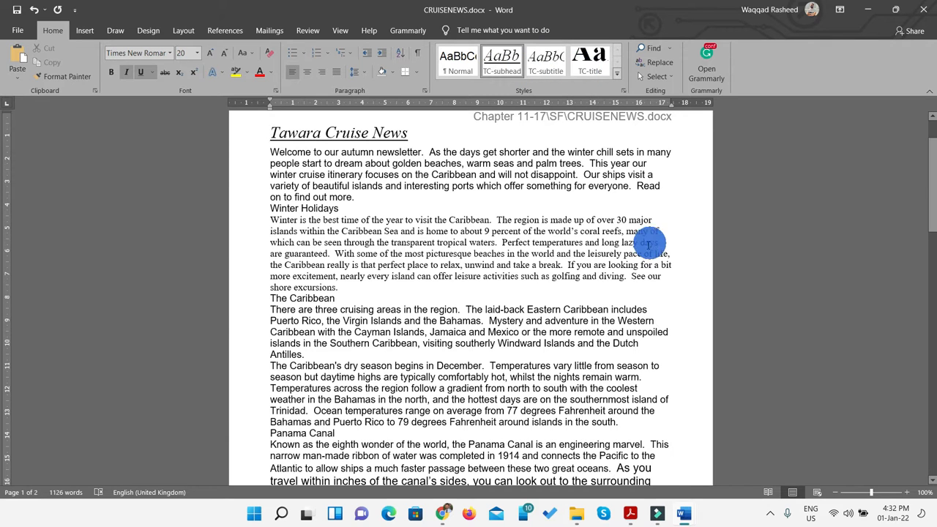
Copy the style name TC-body from the exam paper, and create a new style with that name in Word, opening its full settings
{"action": "left_click", "coordinate": [631, 513]}
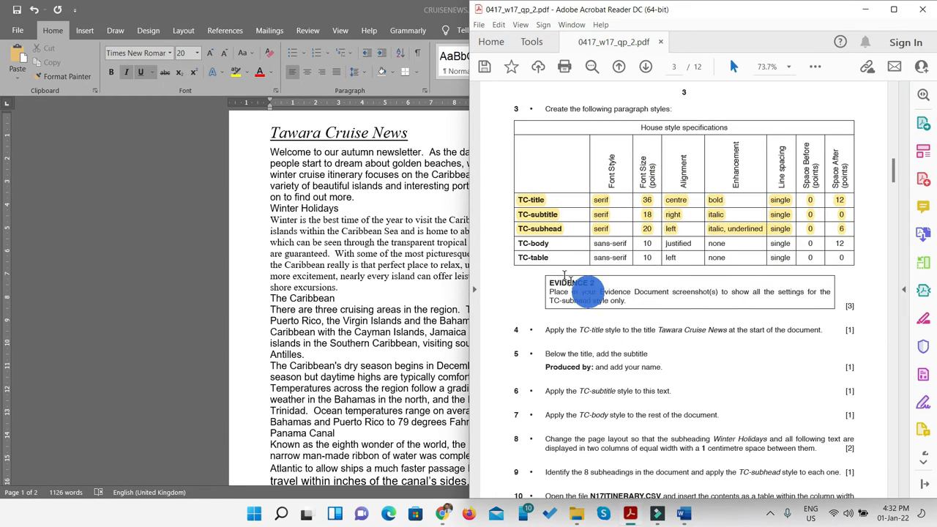
{"action": "left_click_drag", "start_coordinate": [518, 243], "coordinate": [549, 244]}
{"action": "key", "text": "ctrl+c"}
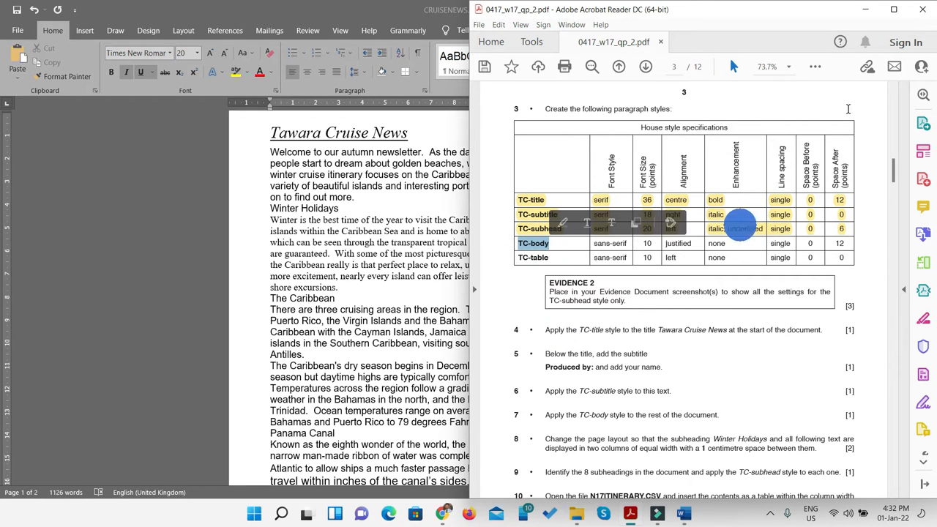
{"action": "left_click", "coordinate": [866, 15]}
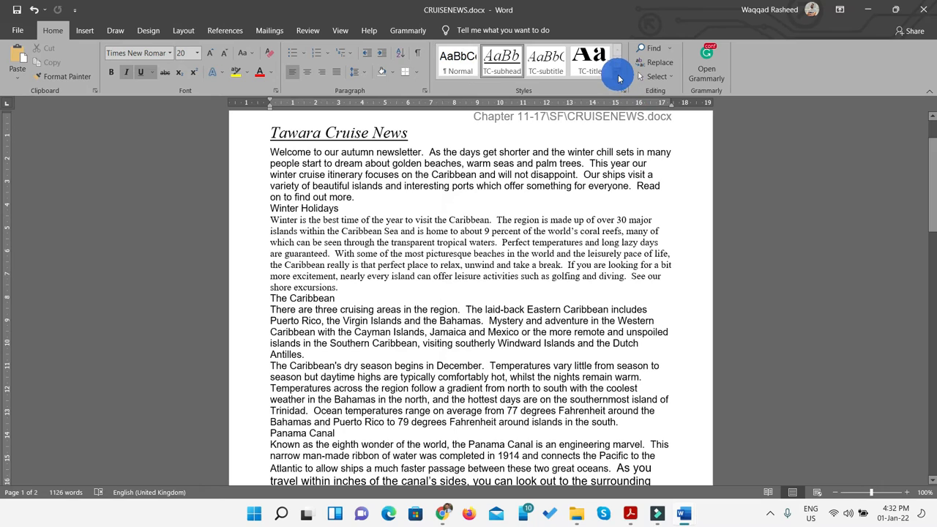
{"action": "left_click", "coordinate": [617, 79]}
{"action": "left_click", "coordinate": [473, 88]}
{"action": "left_click", "coordinate": [124, 78]}
{"action": "key", "text": "ctrl+v"}
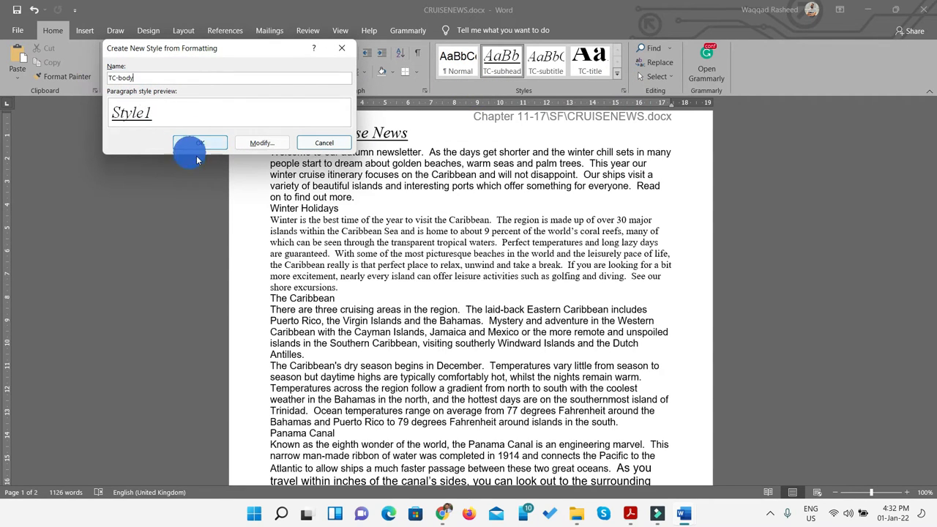
{"action": "left_click", "coordinate": [267, 143]}
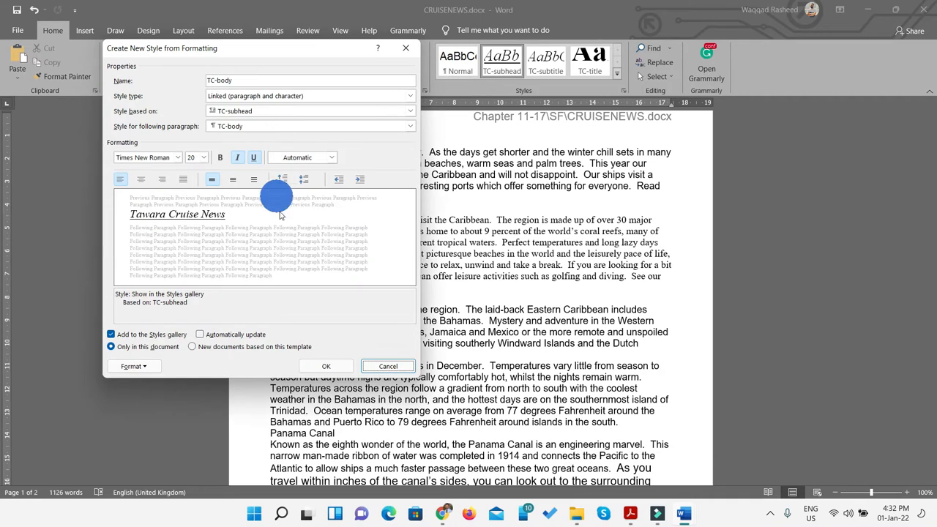
Check the TC-body font specifications in the exam paper, and set the style's font to Arial 10 pt in Word
{"action": "left_click", "coordinate": [630, 514]}
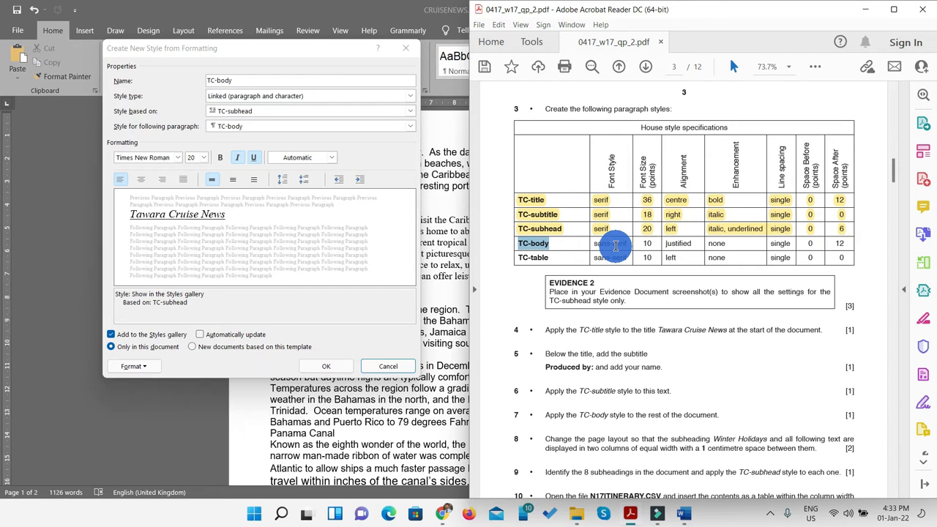
{"action": "left_click", "coordinate": [178, 157]}
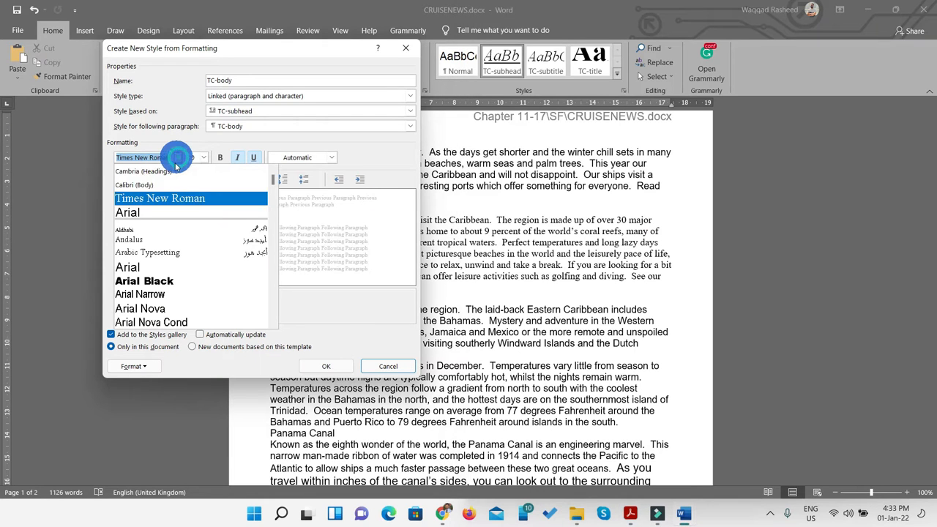
{"action": "left_click", "coordinate": [128, 211]}
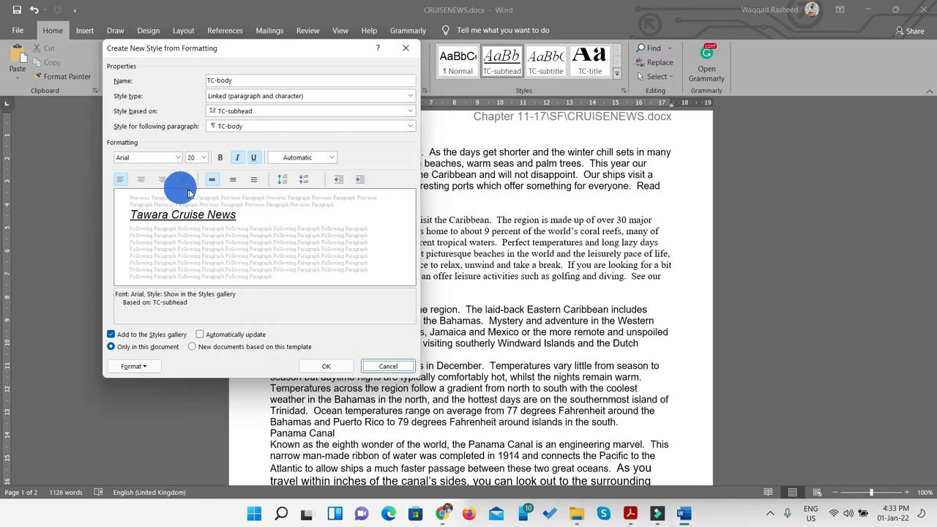
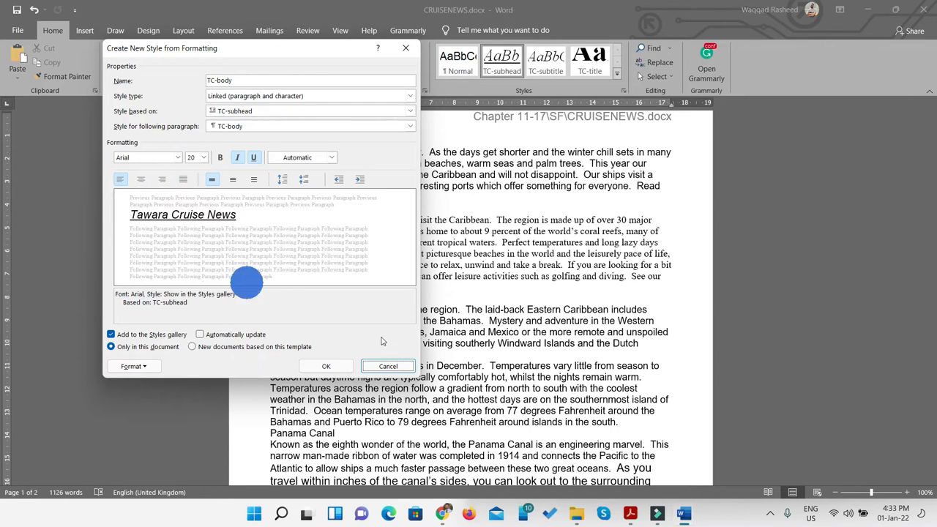
{"action": "left_click", "coordinate": [630, 515]}
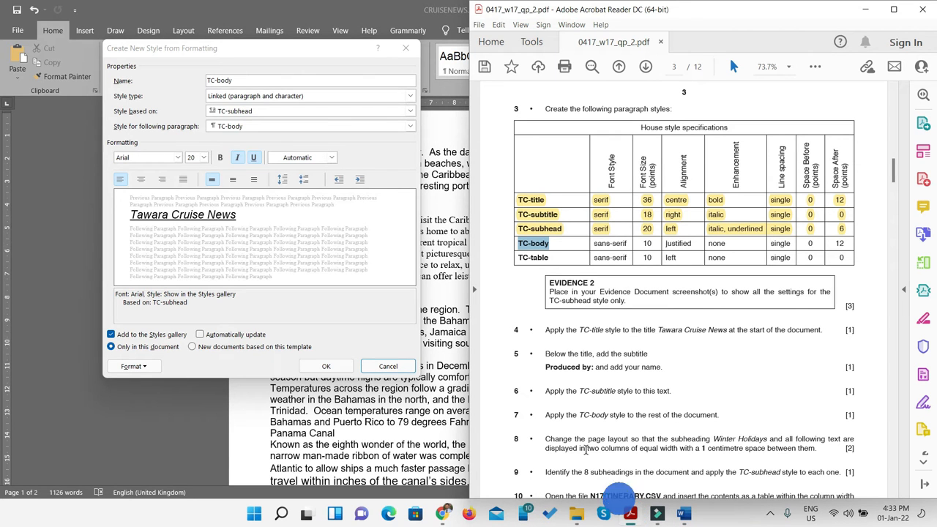
{"action": "left_click", "coordinate": [204, 156]}
{"action": "left_click", "coordinate": [204, 158]}
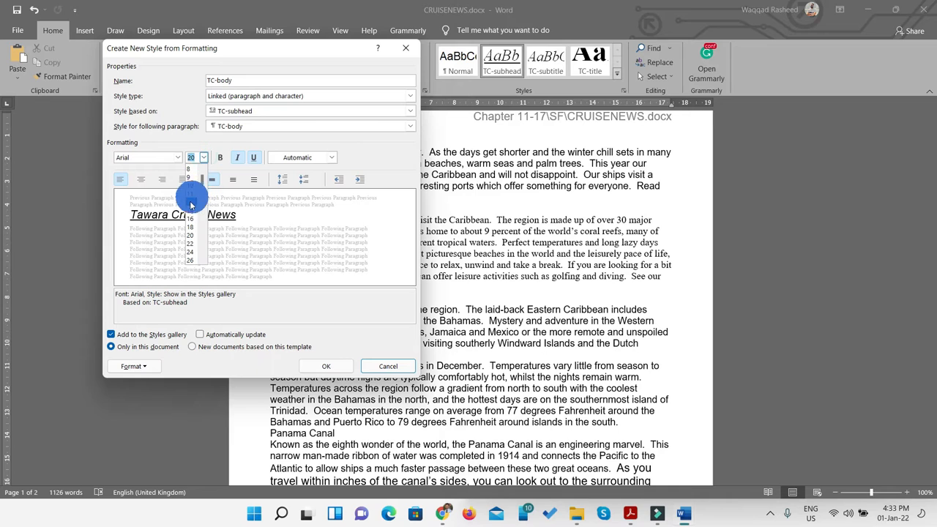
{"action": "left_click", "coordinate": [189, 185]}
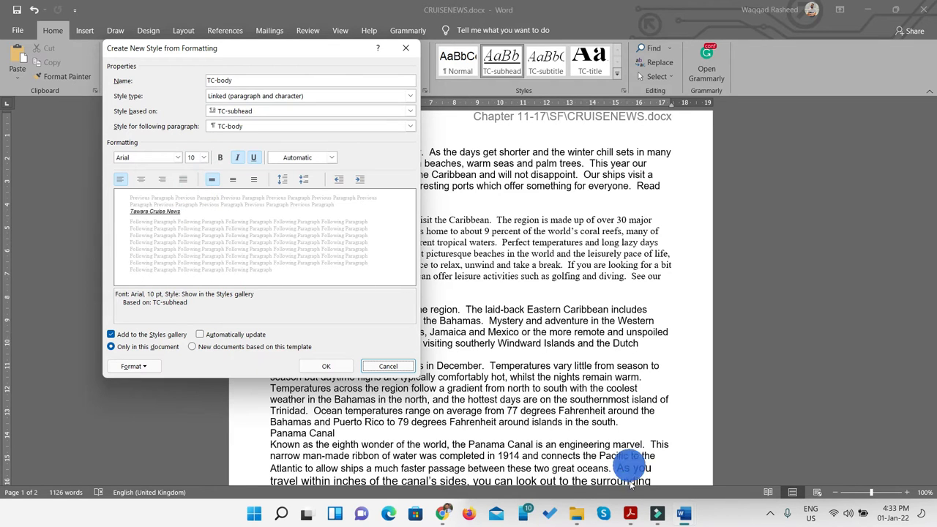
Check the TC-body enhancement in the exam paper, and remove italic and underline from the style in Word
{"action": "left_click", "coordinate": [626, 518]}
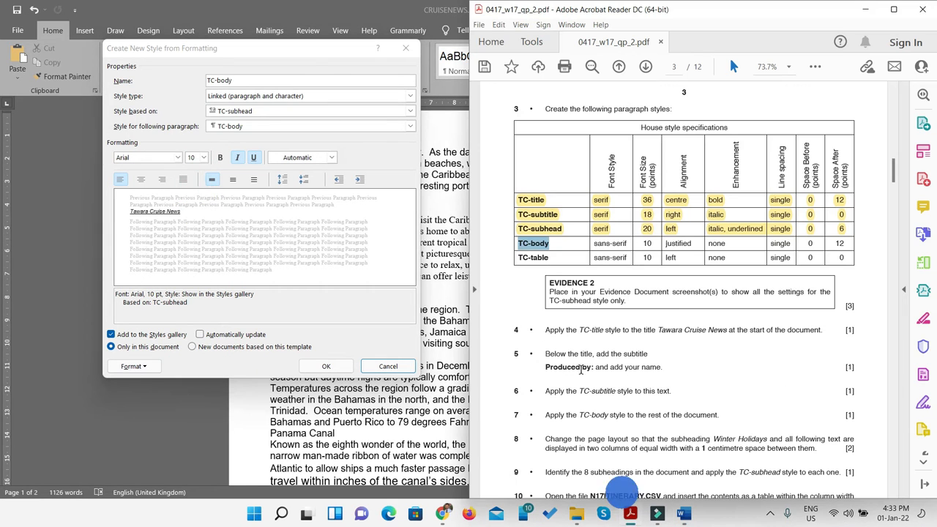
{"action": "left_click", "coordinate": [238, 157]}
{"action": "left_click", "coordinate": [238, 157]}
{"action": "left_click", "coordinate": [253, 157]}
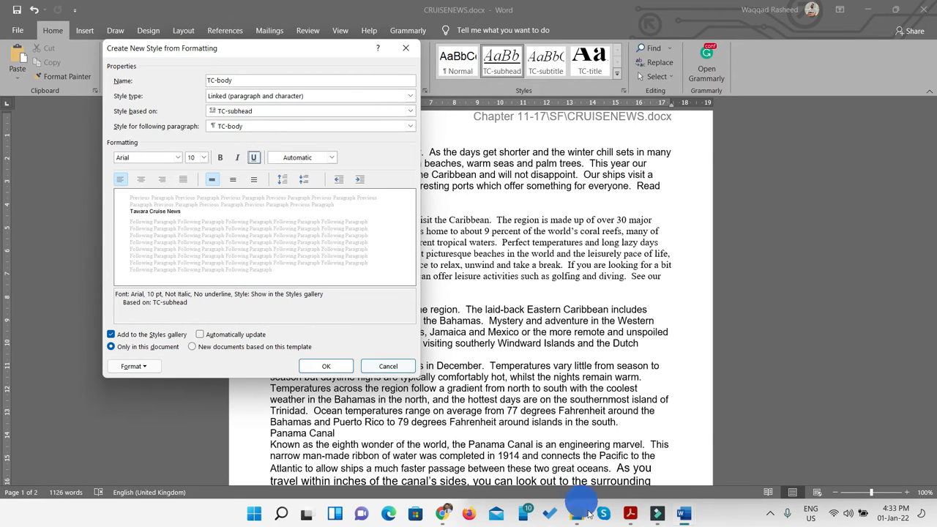
Set TC-body's paragraph alignment to Justified and its spacing after to 12 pt, following the specifications in the exam paper
{"action": "left_click", "coordinate": [625, 513]}
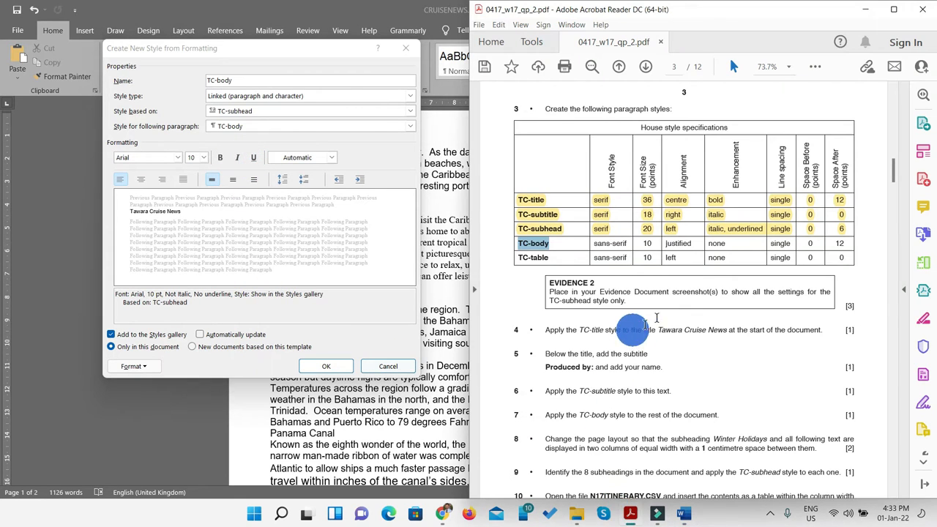
{"action": "left_click", "coordinate": [136, 351]}
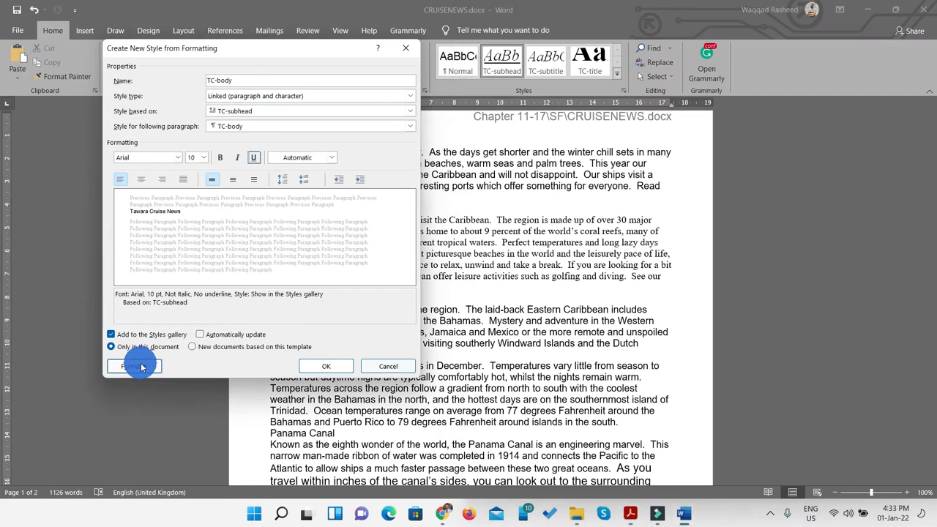
{"action": "left_click", "coordinate": [132, 366]}
{"action": "left_click", "coordinate": [143, 252]}
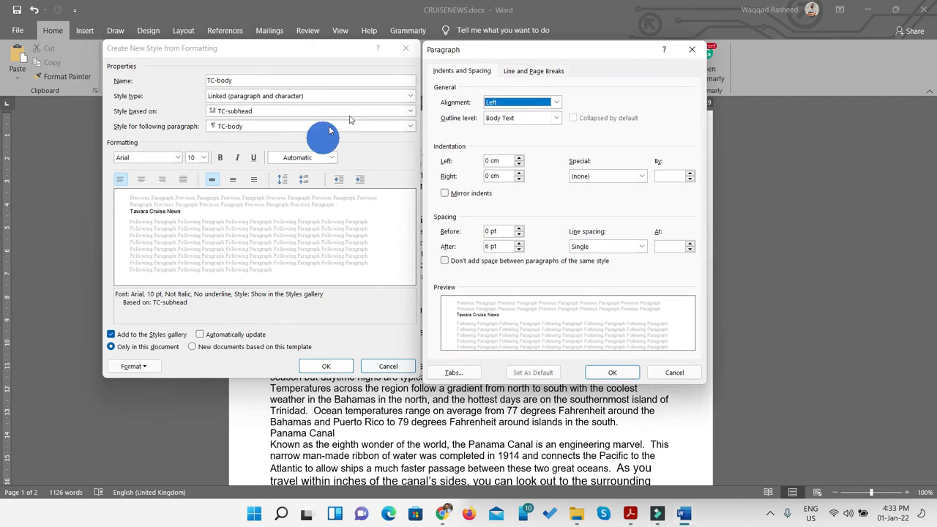
{"action": "left_click", "coordinate": [556, 102]}
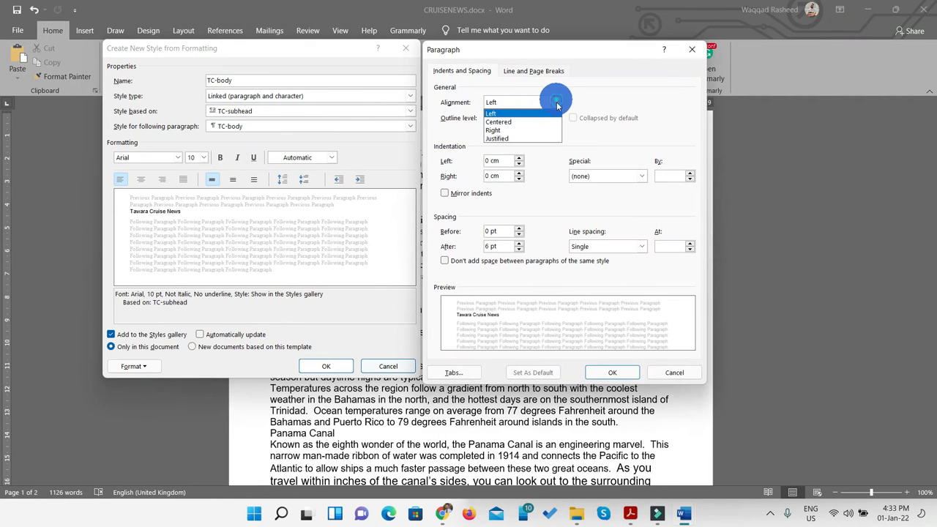
{"action": "left_click", "coordinate": [504, 139]}
{"action": "left_click", "coordinate": [631, 515]}
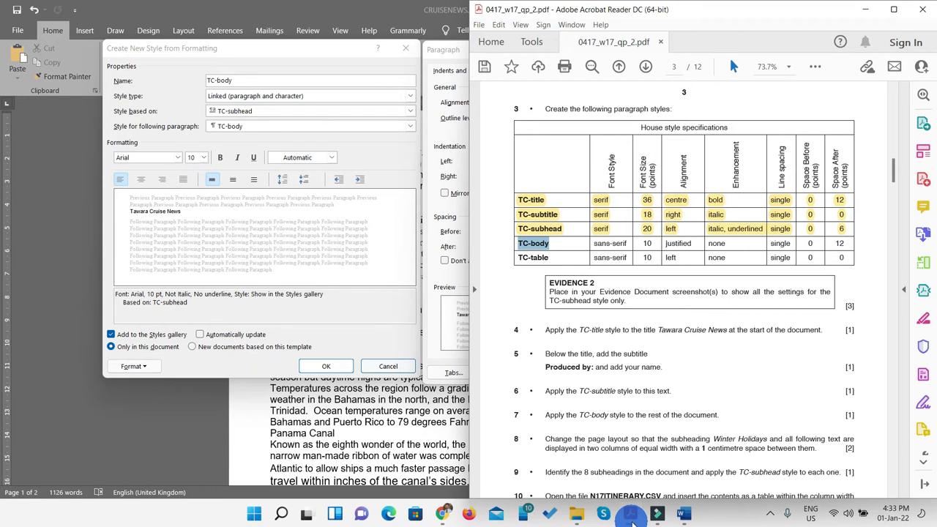
{"action": "left_click", "coordinate": [630, 516]}
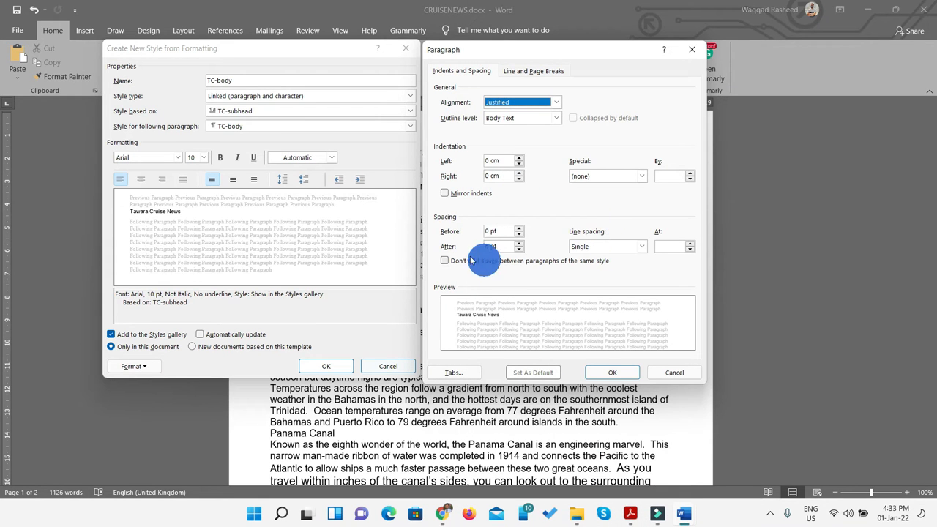
{"action": "left_click", "coordinate": [519, 243]}
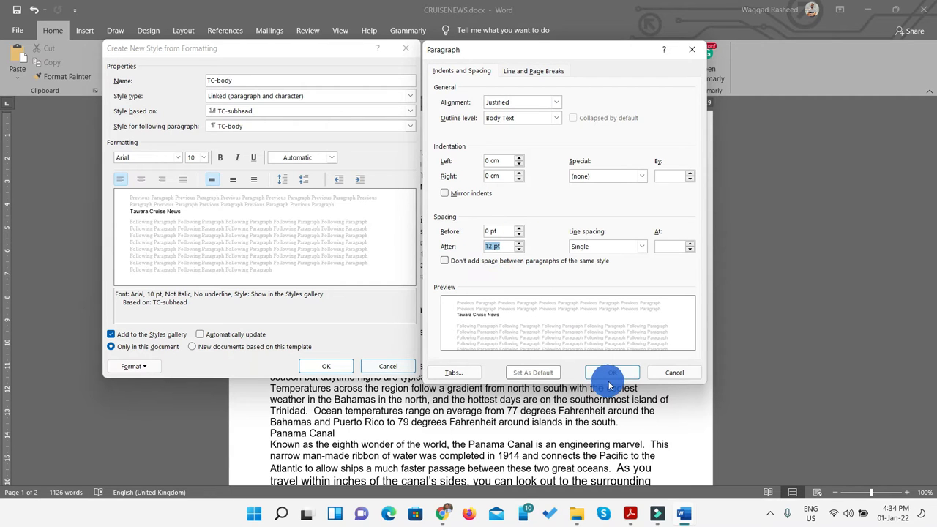
{"action": "left_click", "coordinate": [611, 374]}
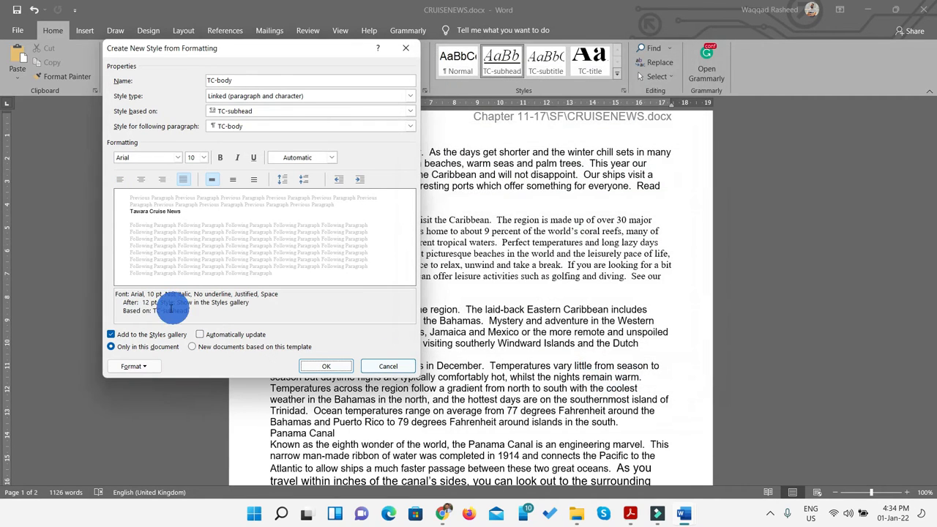
Review the TC-body style's summary against its row in the exam paper's house style table
{"action": "left_click_drag", "start_coordinate": [189, 312], "coordinate": [125, 295]}
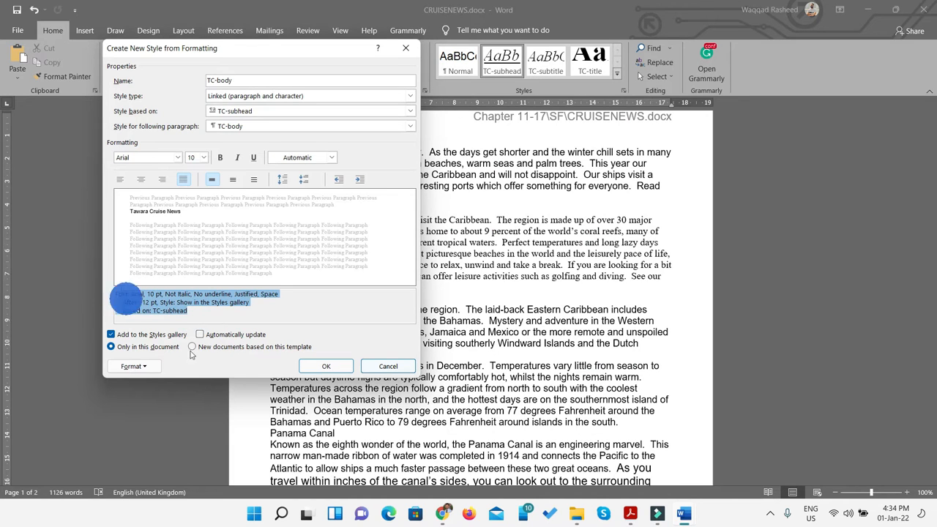
{"action": "left_click", "coordinate": [632, 514]}
{"action": "left_click", "coordinate": [633, 514]}
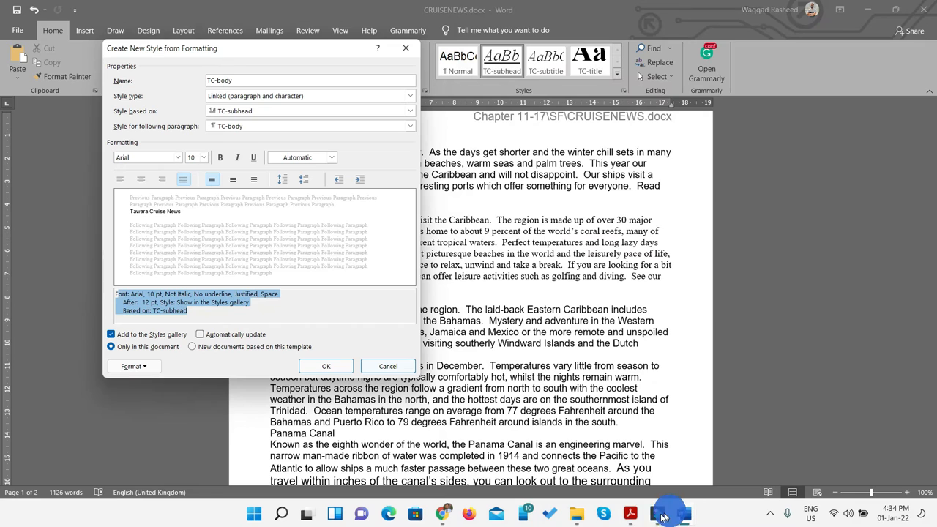
Highlight the TC-body row of the house style table in the Acrobat Reader exam paper and save the new TC-body style in Word
{"action": "left_click", "coordinate": [632, 513]}
{"action": "left_click_drag", "start_coordinate": [843, 232], "coordinate": [524, 243]}
{"action": "left_click", "coordinate": [815, 66]}
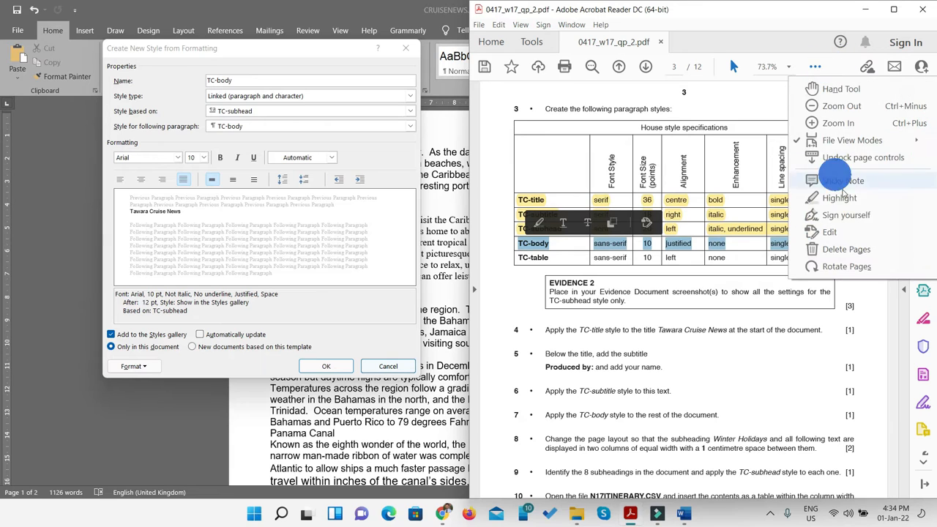
{"action": "left_click", "coordinate": [839, 198]}
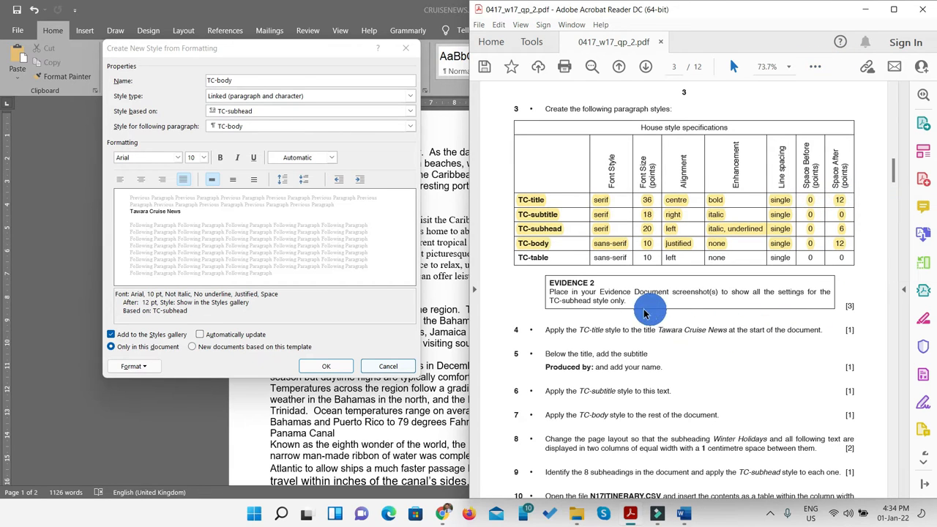
{"action": "left_click", "coordinate": [320, 369]}
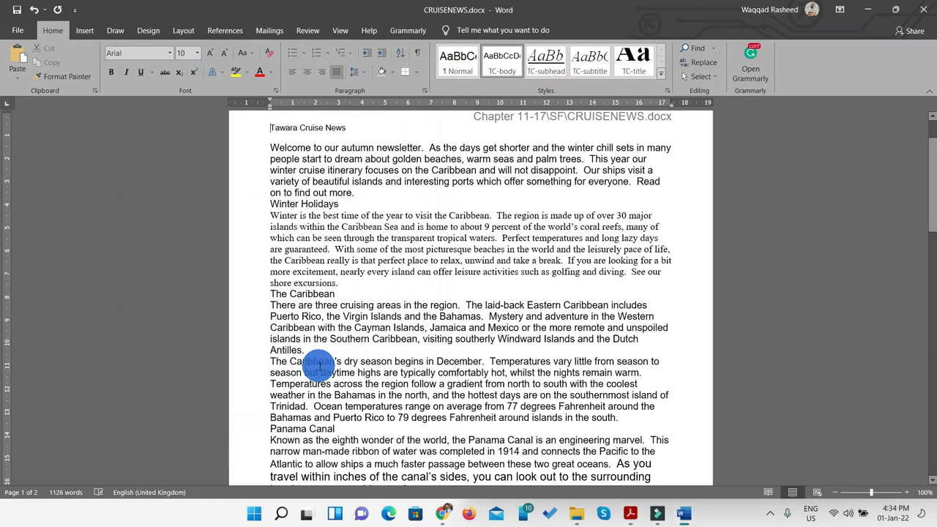
Look up the TC-table row in the exam paper and start a new style named TC-table in Word with its full formatting settings open
{"action": "left_click", "coordinate": [630, 513]}
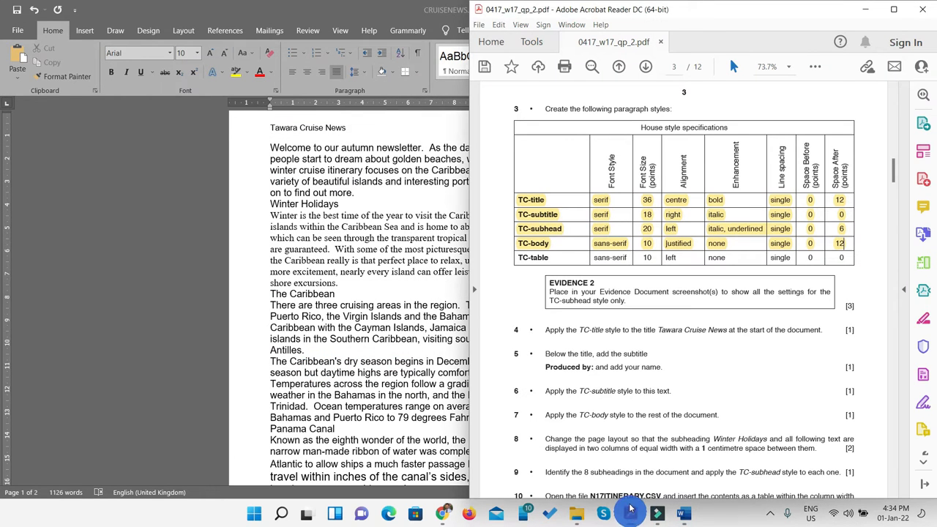
{"action": "double_click", "coordinate": [519, 259]}
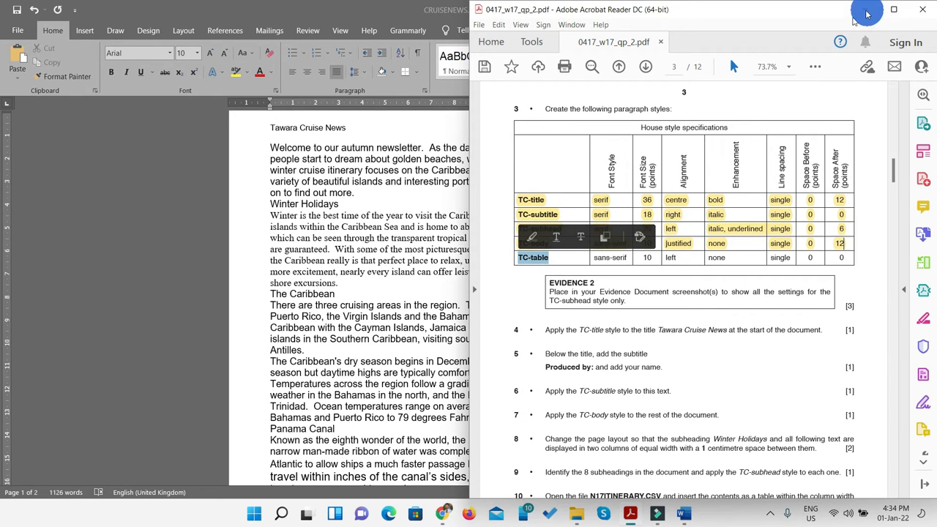
{"action": "left_click", "coordinate": [866, 10]}
{"action": "left_click", "coordinate": [659, 74]}
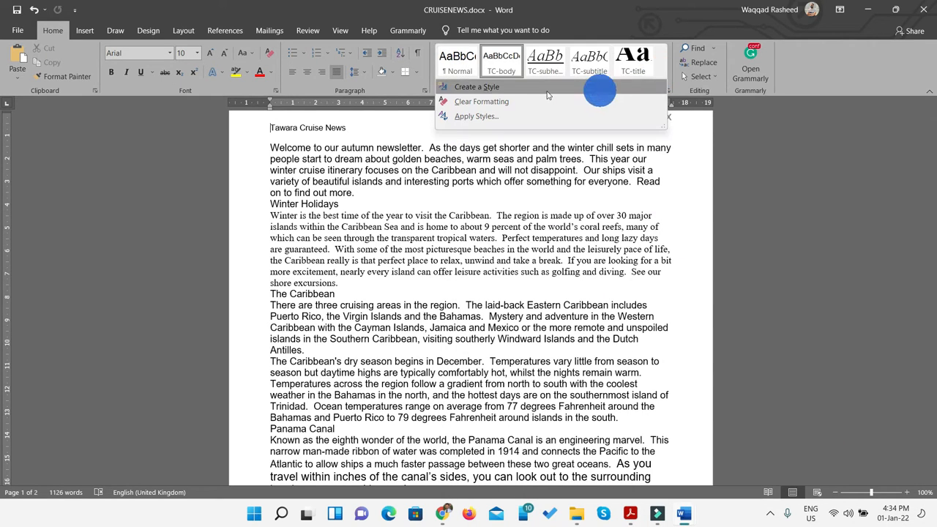
{"action": "left_click", "coordinate": [477, 87]}
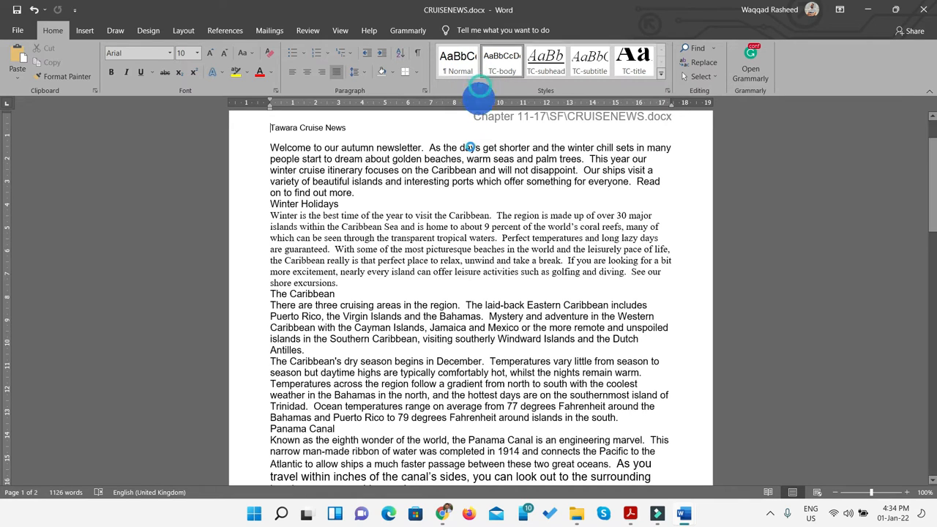
{"action": "type", "text": "TC-table"}
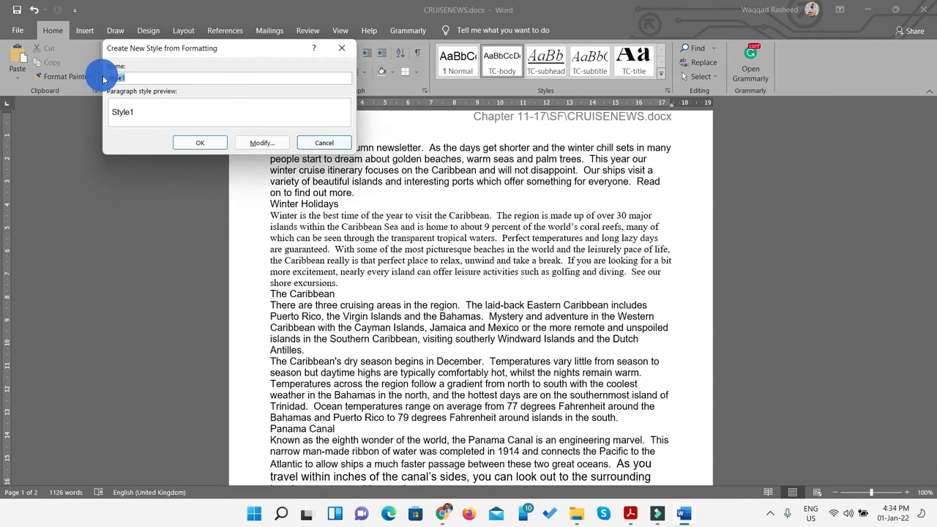
{"action": "left_click", "coordinate": [263, 143]}
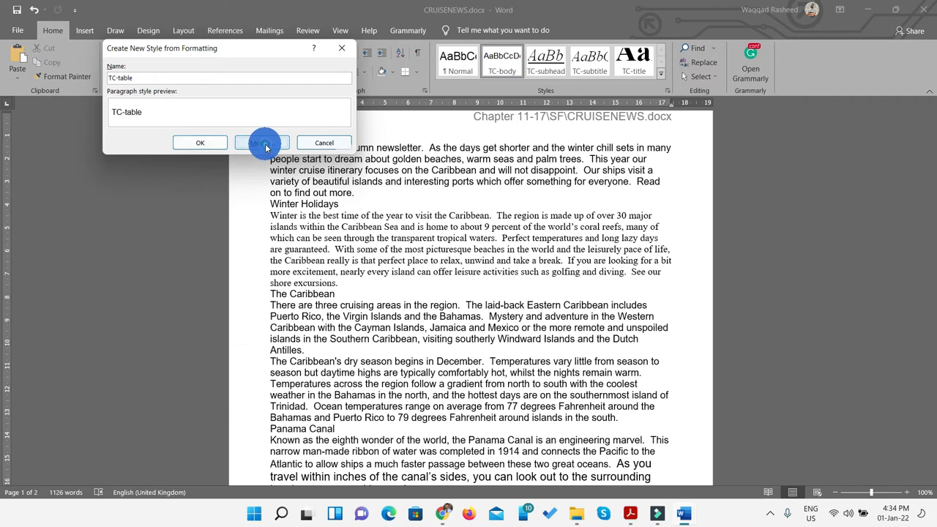
Following the exam paper's TC-table row, set the style's alignment to Left and spacing after to 0 pt, and save the style
{"action": "left_click", "coordinate": [630, 514]}
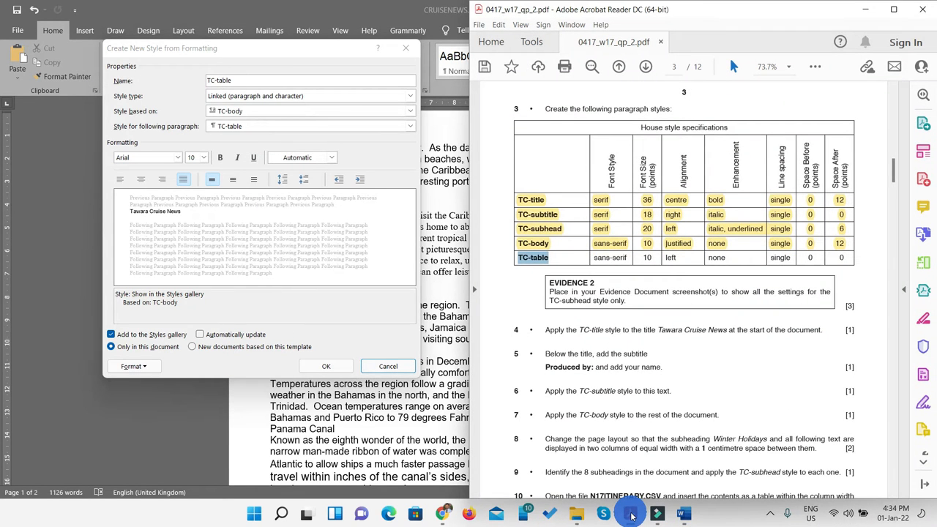
{"action": "left_click", "coordinate": [154, 161]}
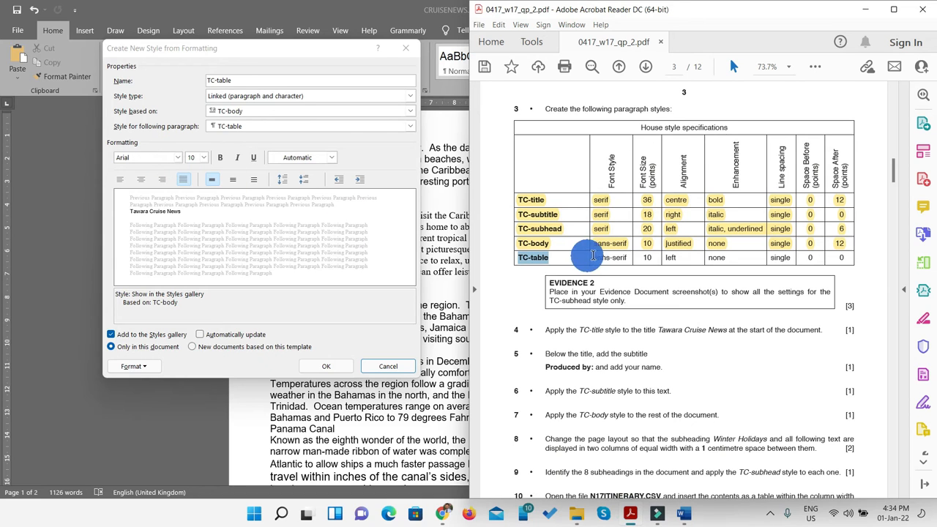
{"action": "left_click", "coordinate": [183, 181]}
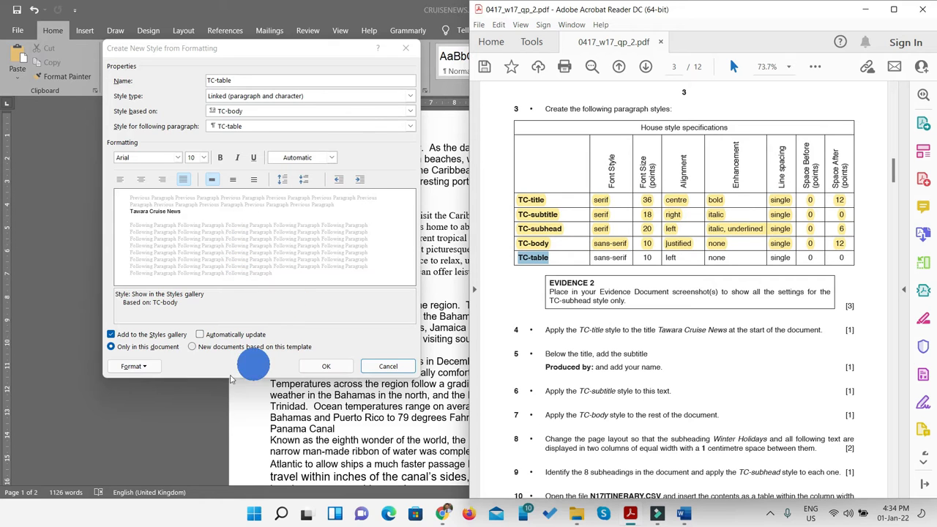
{"action": "left_click", "coordinate": [136, 366]}
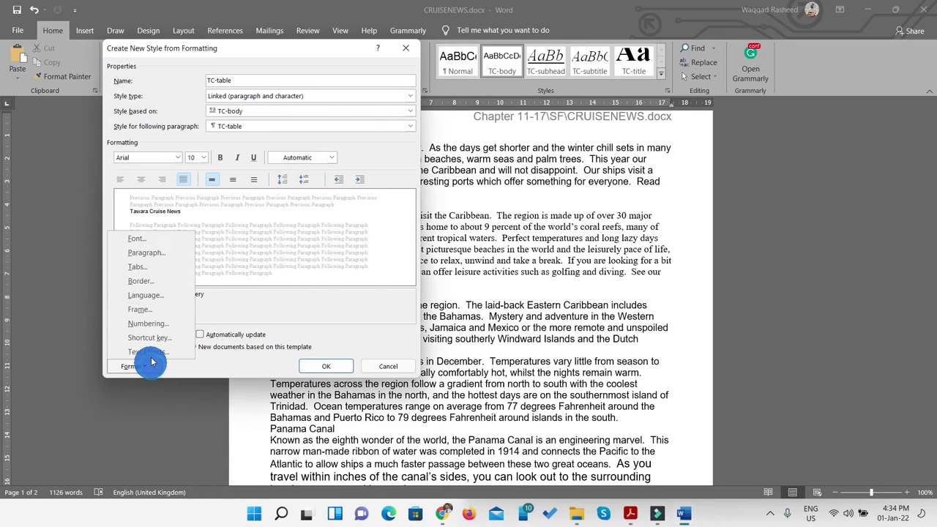
{"action": "left_click", "coordinate": [146, 253]}
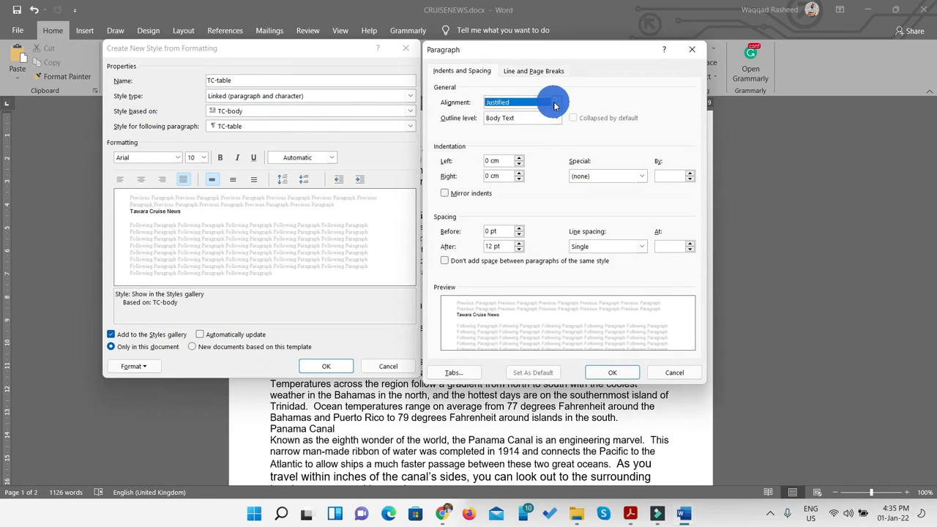
{"action": "left_click", "coordinate": [554, 106]}
{"action": "left_click", "coordinate": [497, 111]}
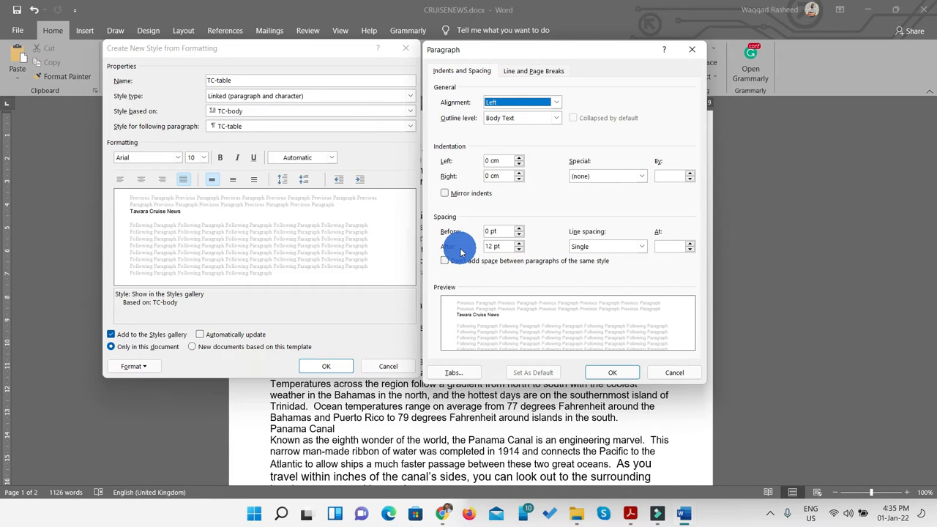
{"action": "left_click", "coordinate": [519, 250]}
{"action": "left_click", "coordinate": [519, 250]}
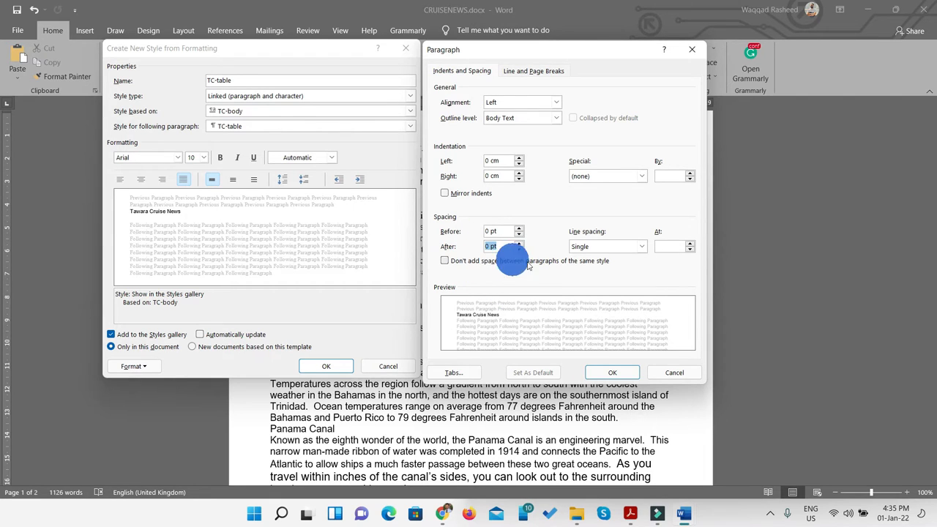
{"action": "left_click", "coordinate": [612, 372]}
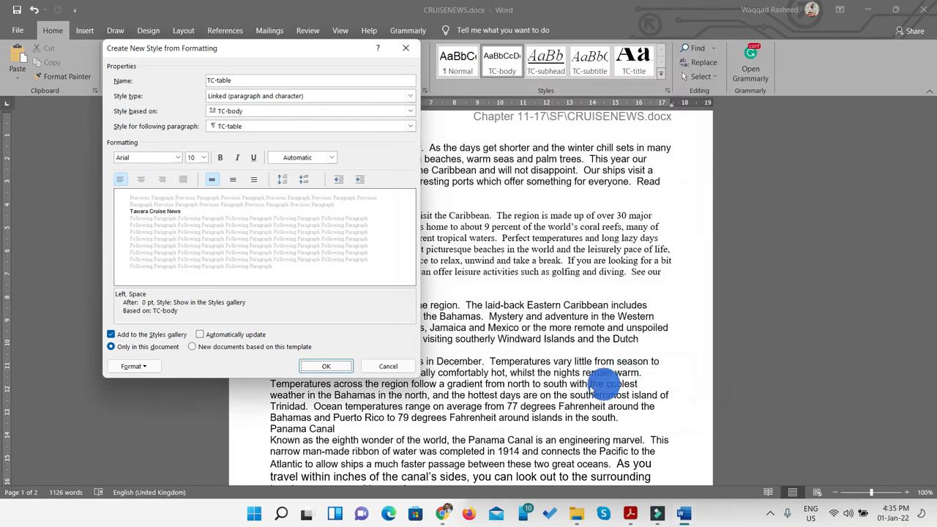
{"action": "left_click", "coordinate": [319, 369]}
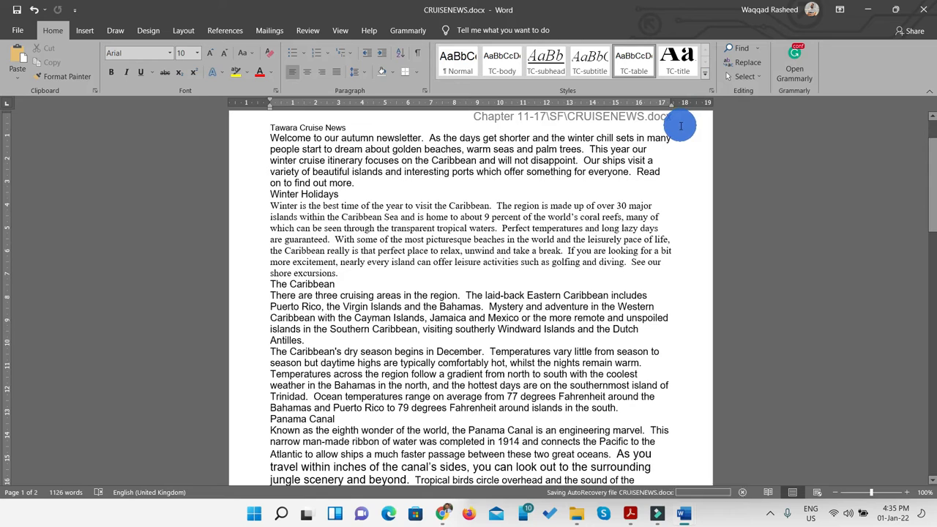
Switch to the exam paper in Acrobat Reader and highlight the complete TC-table row of the house style table
{"action": "left_click", "coordinate": [629, 513]}
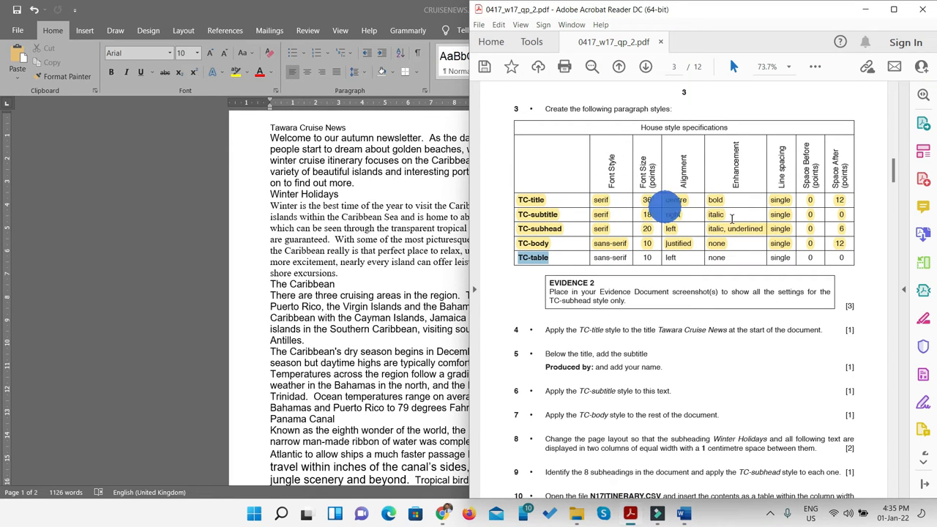
{"action": "left_click_drag", "start_coordinate": [846, 256], "coordinate": [514, 259]}
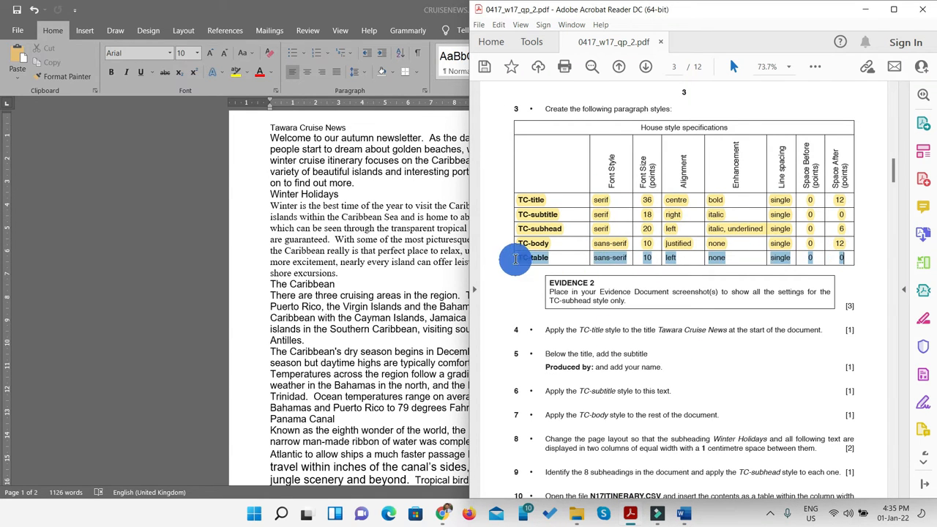
{"action": "left_click", "coordinate": [815, 67]}
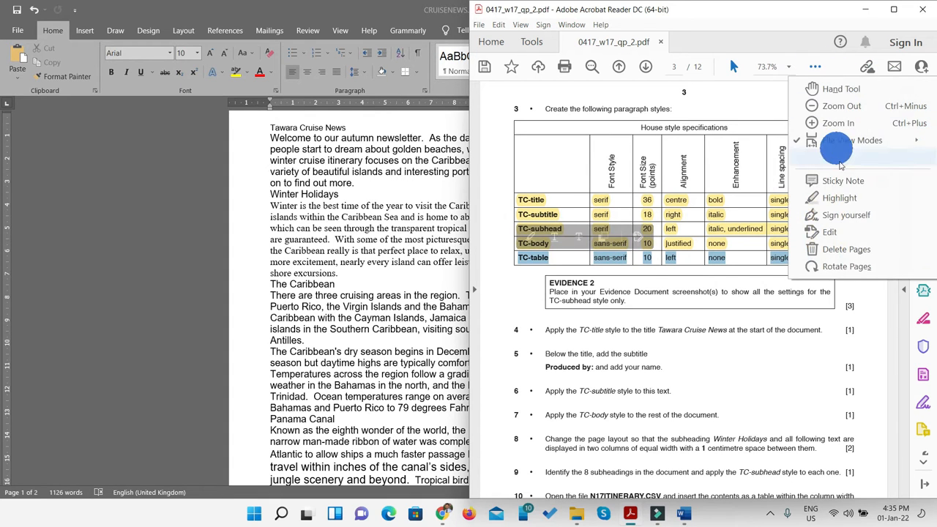
{"action": "left_click", "coordinate": [834, 198]}
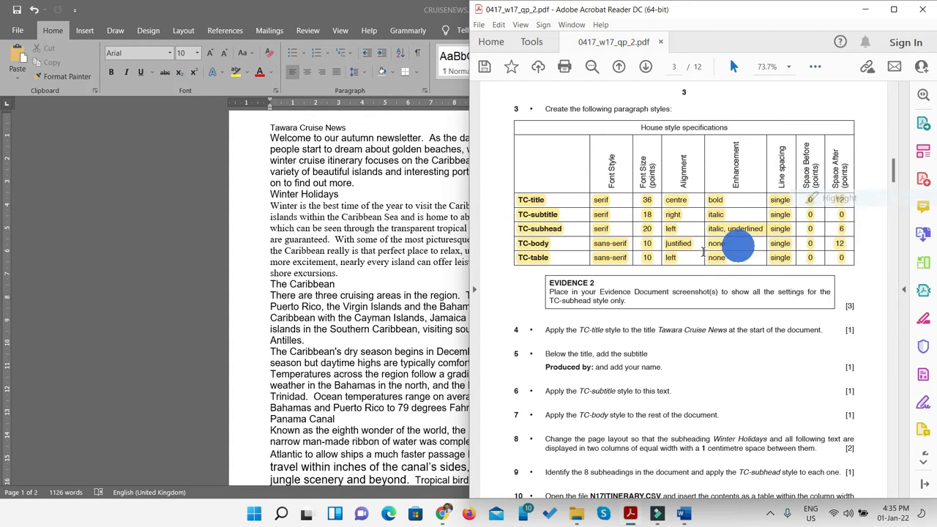
{"action": "left_click", "coordinate": [865, 10]}
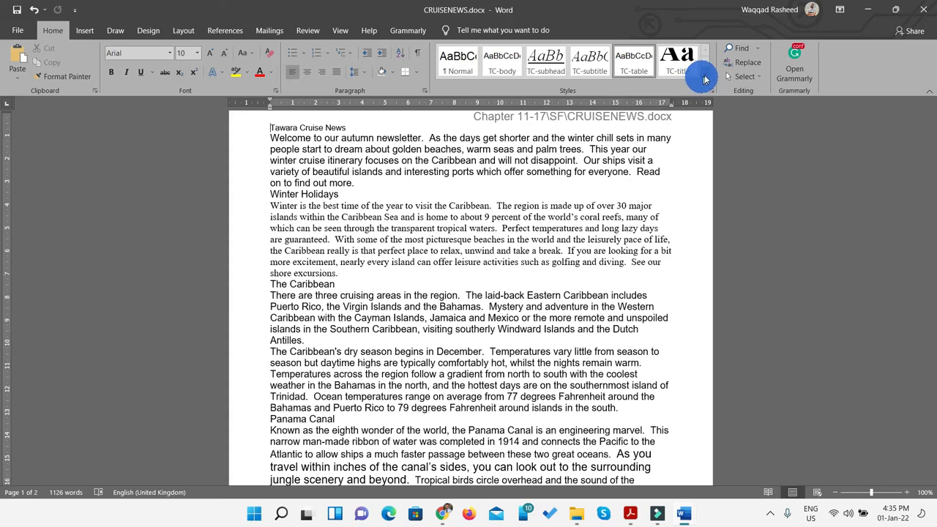
Review the custom TC styles in Word's full styles list, moving the list beside the page before closing it
{"action": "left_click", "coordinate": [710, 90]}
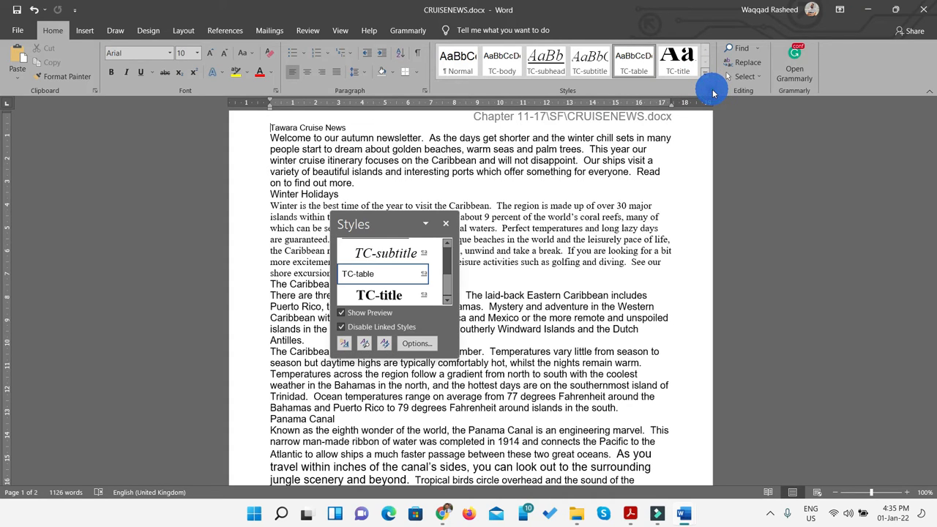
{"action": "left_click", "coordinate": [449, 266]}
{"action": "left_click_drag", "start_coordinate": [448, 271], "coordinate": [443, 288]}
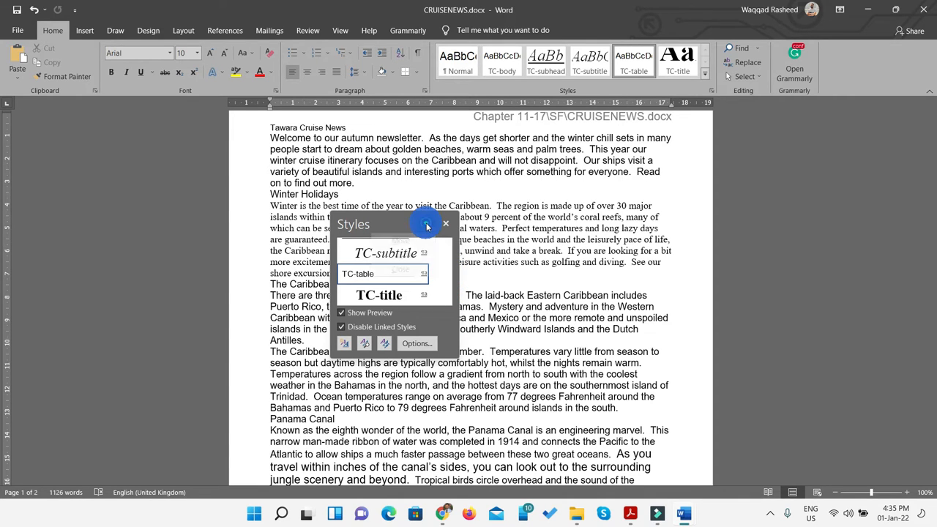
{"action": "left_click", "coordinate": [410, 240]}
{"action": "left_click_drag", "start_coordinate": [383, 207], "coordinate": [798, 104]}
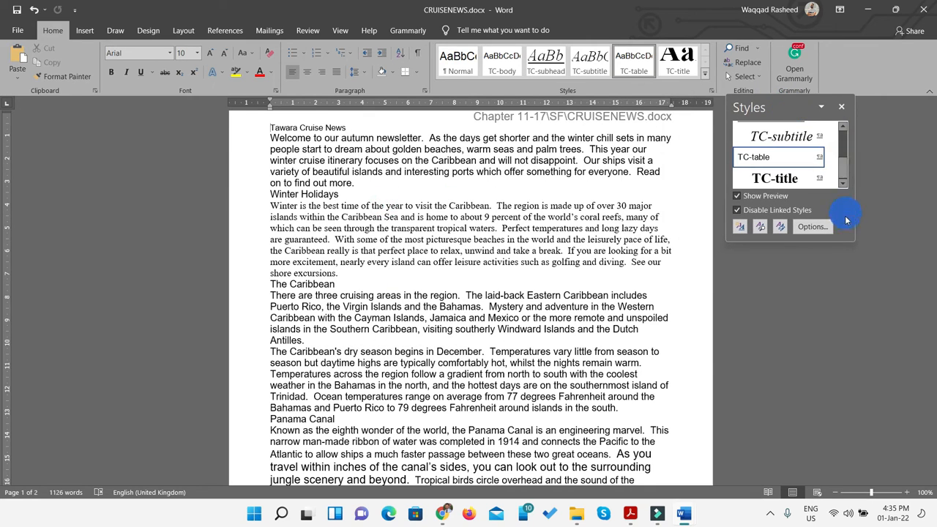
{"action": "left_click", "coordinate": [841, 108]}
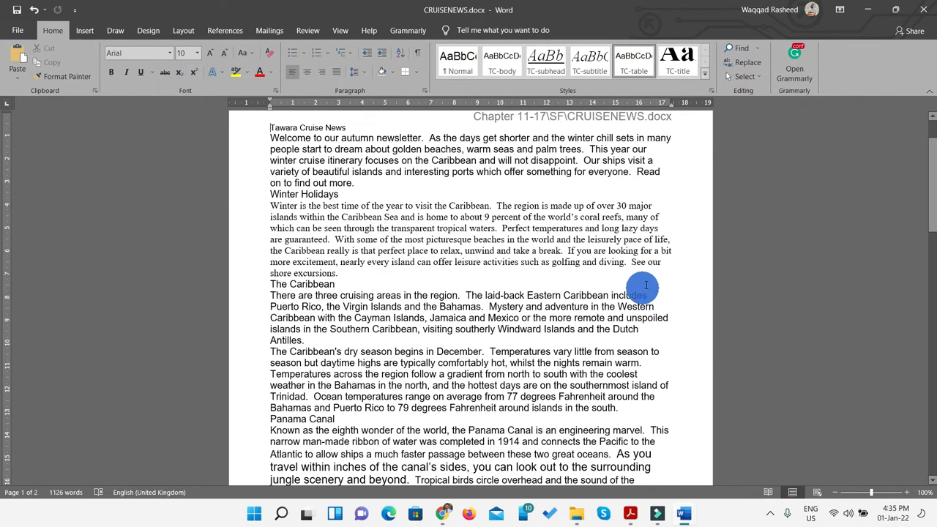
Place the Word document side by side with the exam paper and read the Evidence 2 instruction below the style table
{"action": "key", "text": "super+Left"}
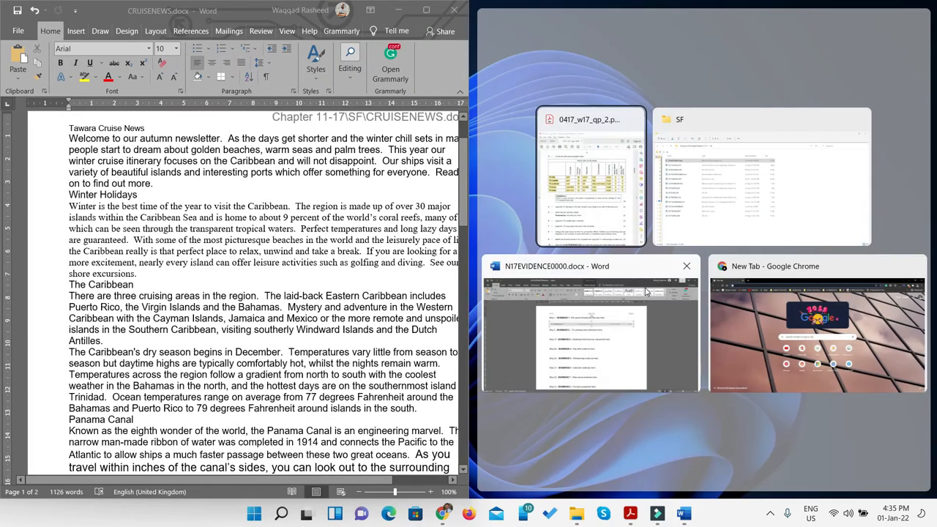
{"action": "left_click", "coordinate": [617, 199]}
{"action": "scroll", "coordinate": [676, 296], "scroll_direction": "down", "scroll_amount": 1}
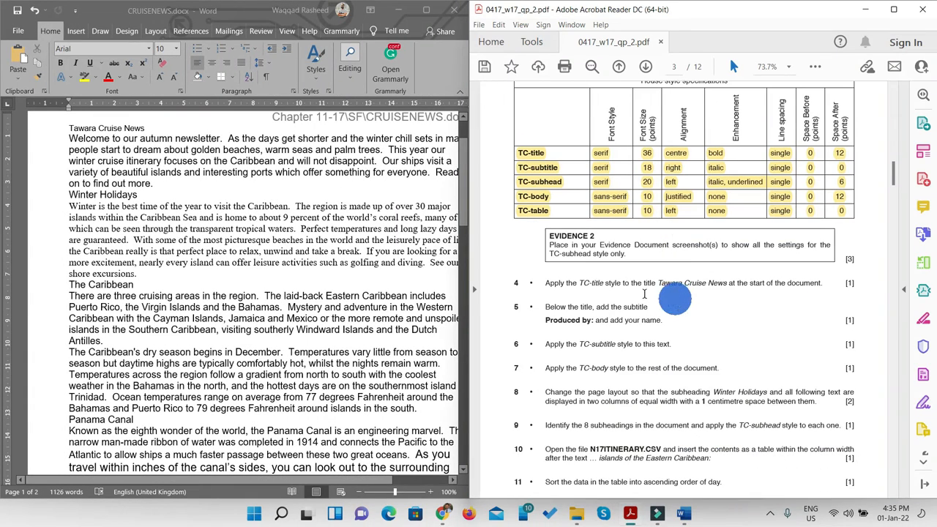
{"action": "triple_click", "coordinate": [629, 254]}
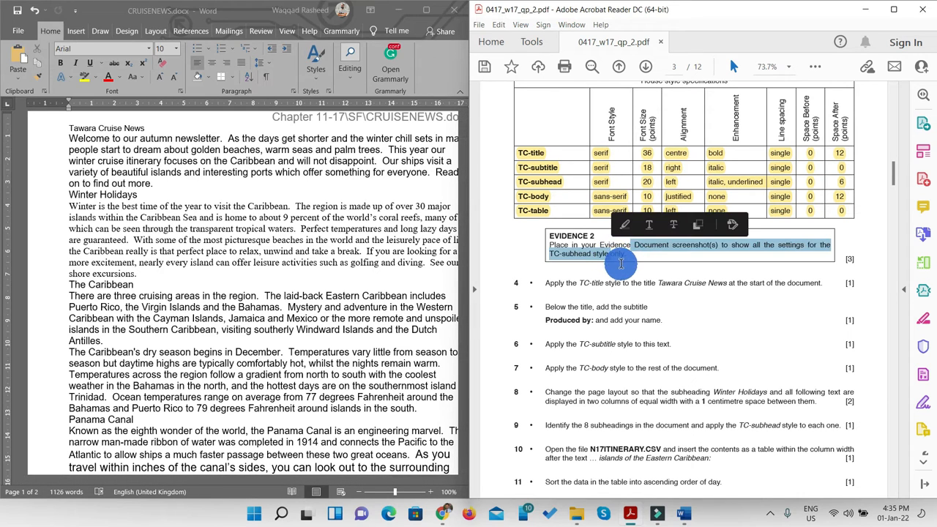
{"action": "left_click", "coordinate": [621, 263]}
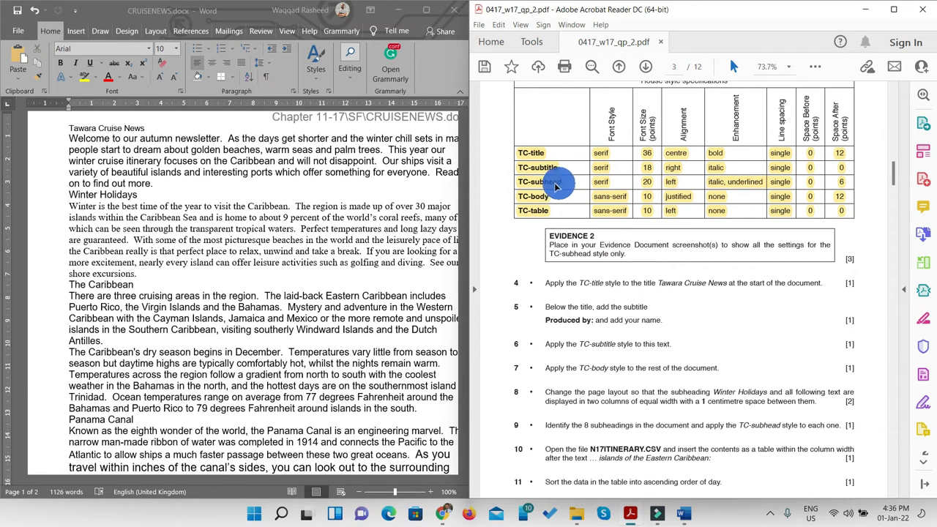
Maximise the CRUISENEWS document and open the TC-subhead style for modification together with its paragraph settings
{"action": "left_click", "coordinate": [426, 13]}
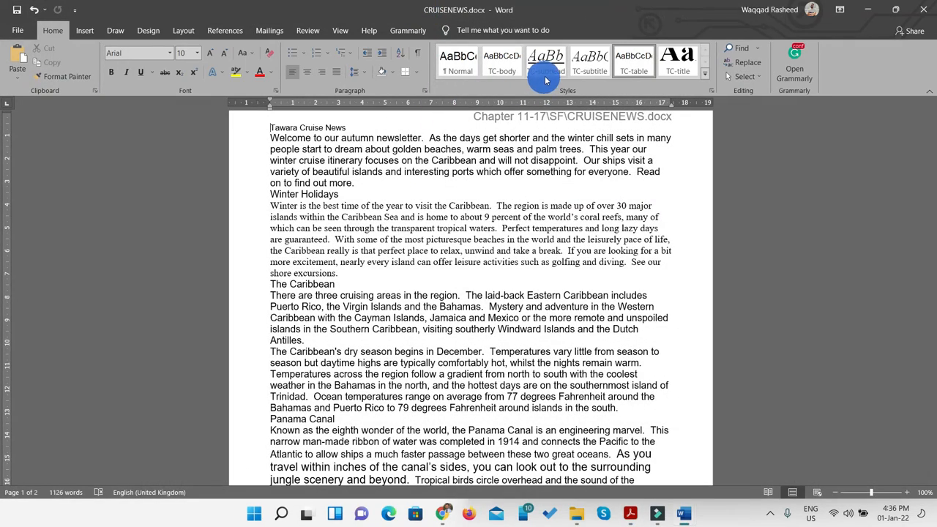
{"action": "left_click", "coordinate": [546, 77]}
{"action": "right_click", "coordinate": [546, 76]}
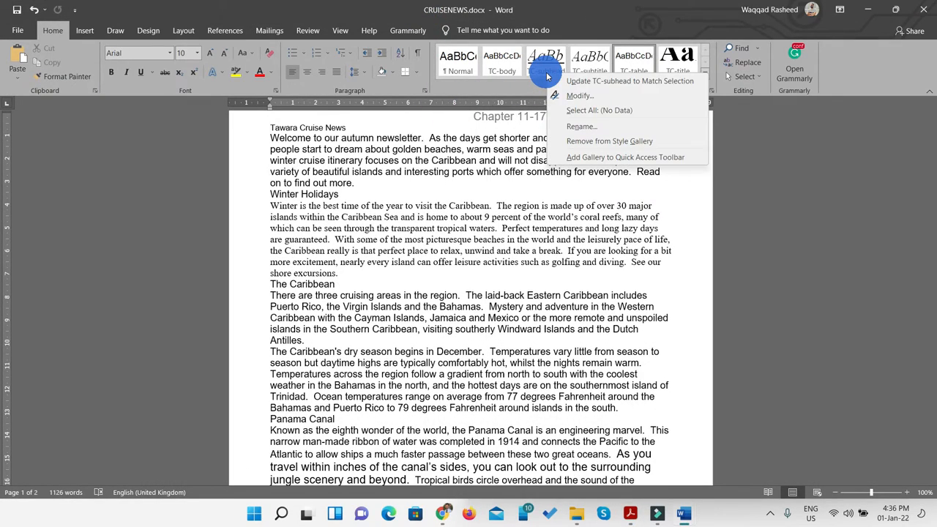
{"action": "left_click", "coordinate": [582, 95]}
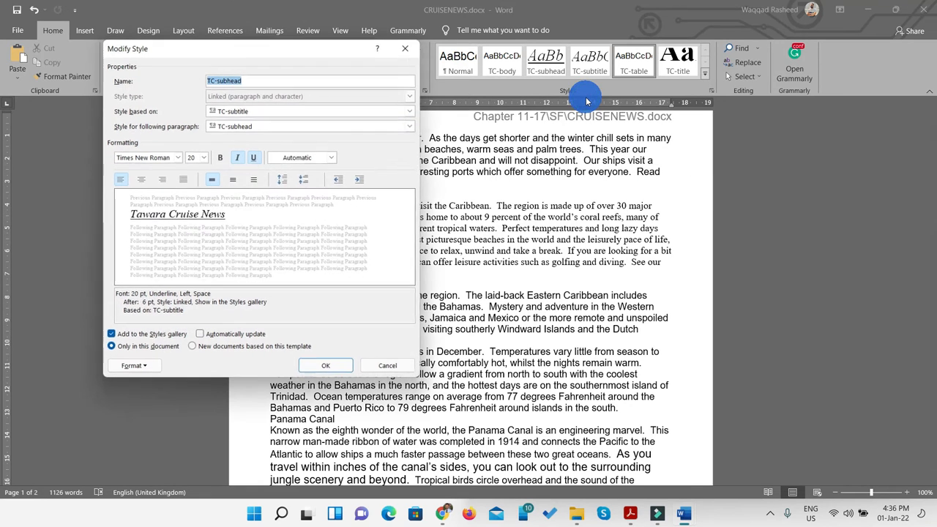
{"action": "left_click", "coordinate": [131, 366]}
{"action": "left_click", "coordinate": [146, 251]}
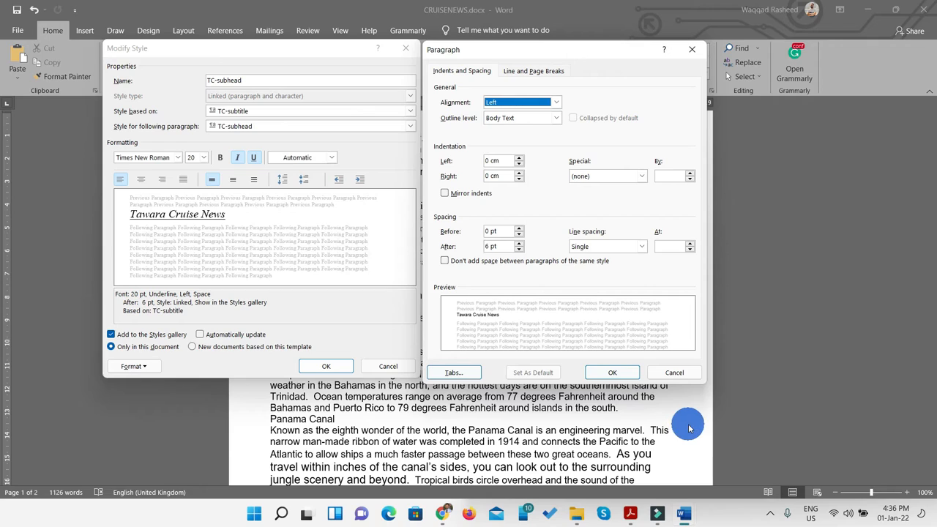
Capture a screenshot of the TC-subhead Modify Style and Paragraph dialogs together, and close both dialogs without changing the style
{"action": "key", "text": "super+shift+s"}
{"action": "left_click_drag", "start_coordinate": [101, 37], "coordinate": [705, 386]}
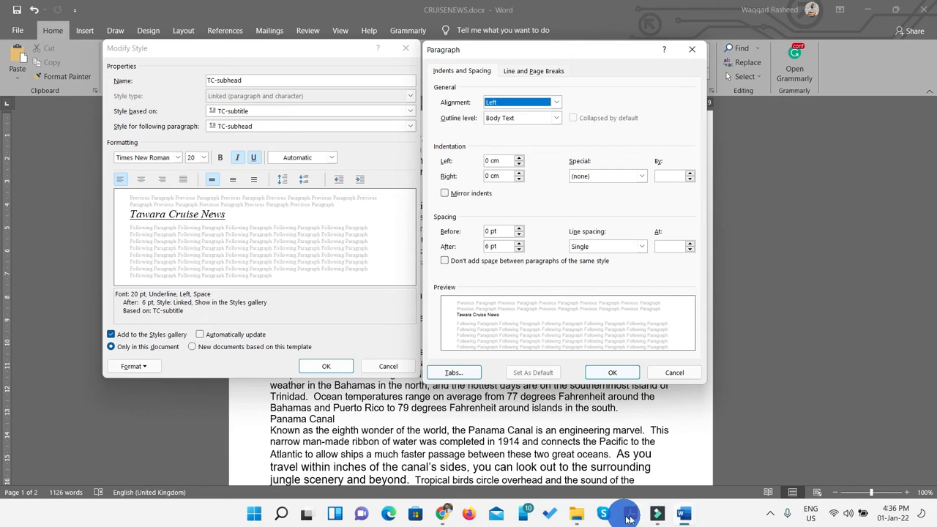
{"action": "left_click", "coordinate": [683, 514]}
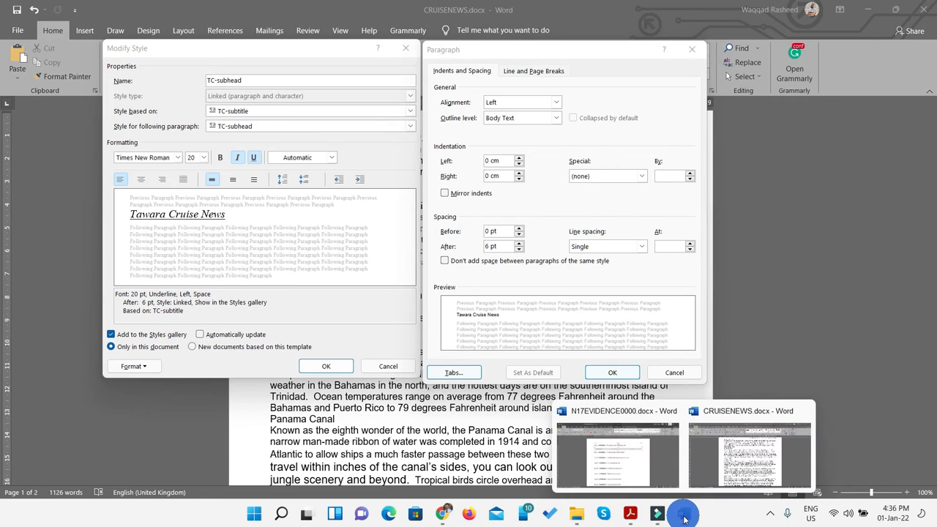
{"action": "left_click", "coordinate": [632, 471]}
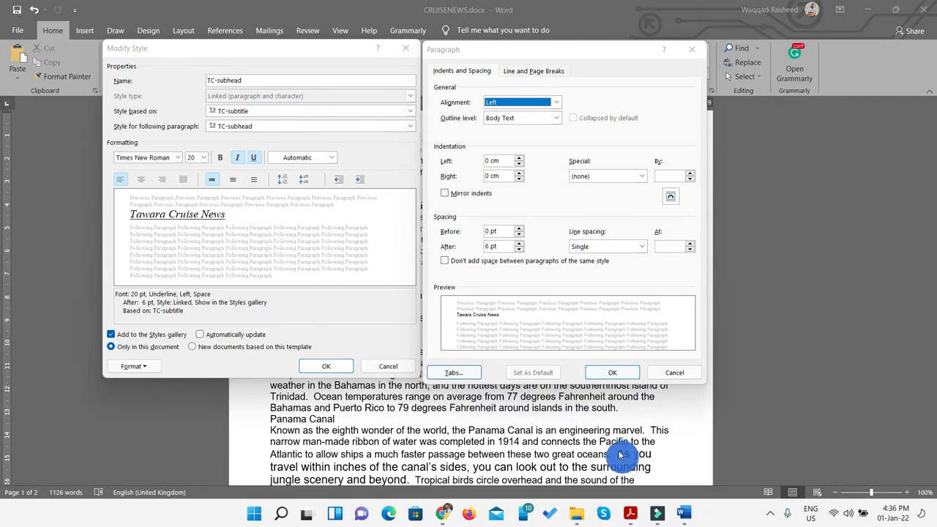
{"action": "left_click", "coordinate": [663, 374]}
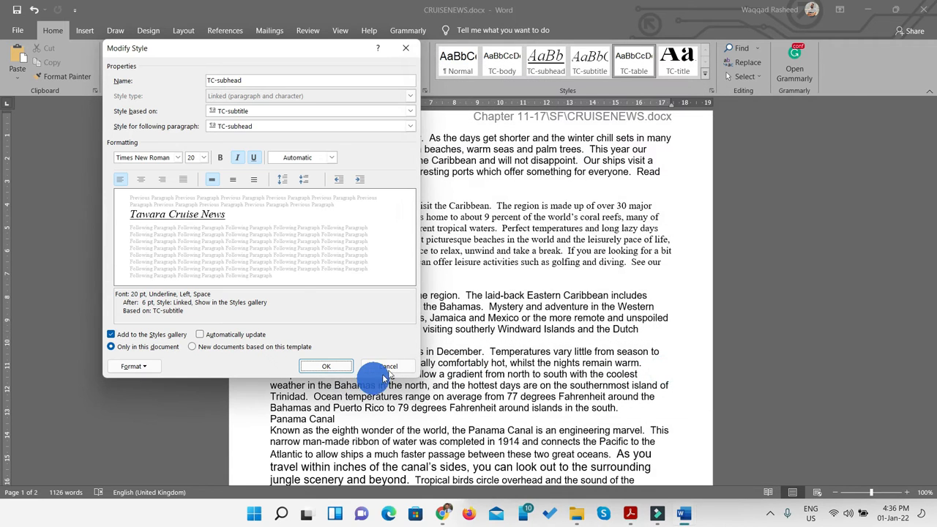
{"action": "left_click", "coordinate": [382, 366]}
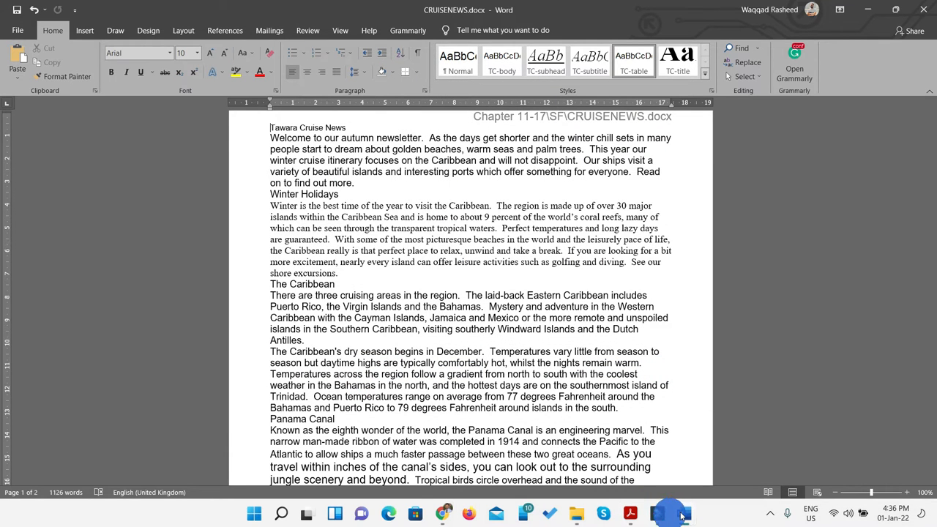
Switch to N17EVIDENCE0000.docx and paste the TC-subhead settings screenshot below the Step 3 EVIDENCE 2 line
{"action": "left_click", "coordinate": [683, 516]}
{"action": "left_click", "coordinate": [640, 481]}
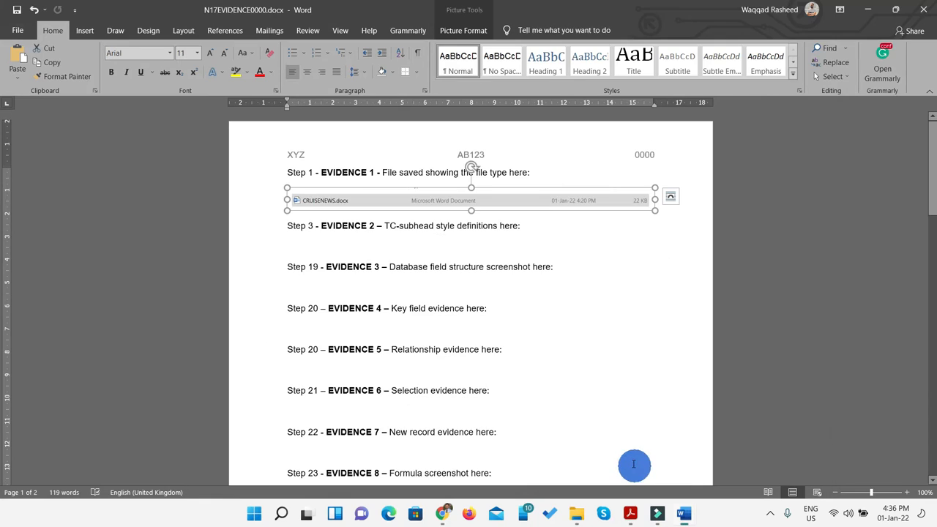
{"action": "left_click", "coordinate": [326, 243]}
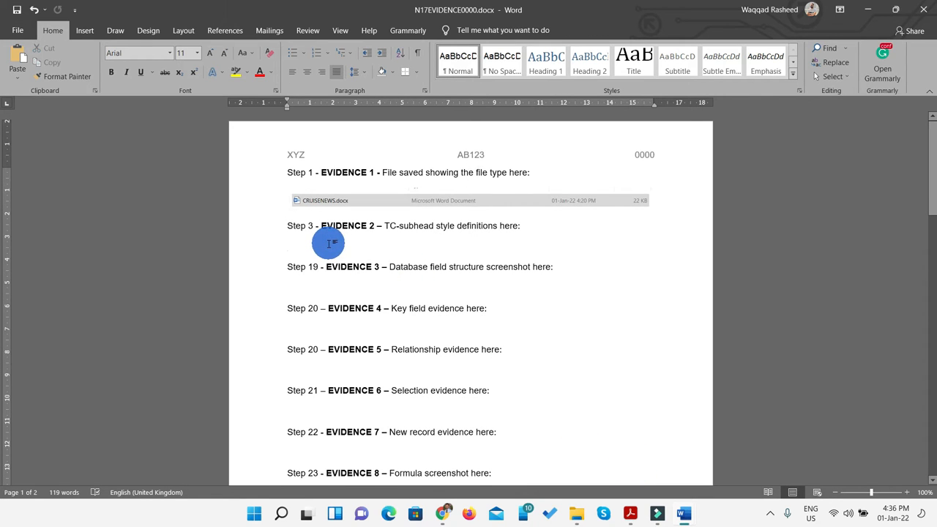
{"action": "key", "text": "ctrl+v"}
{"action": "left_click", "coordinate": [464, 324]}
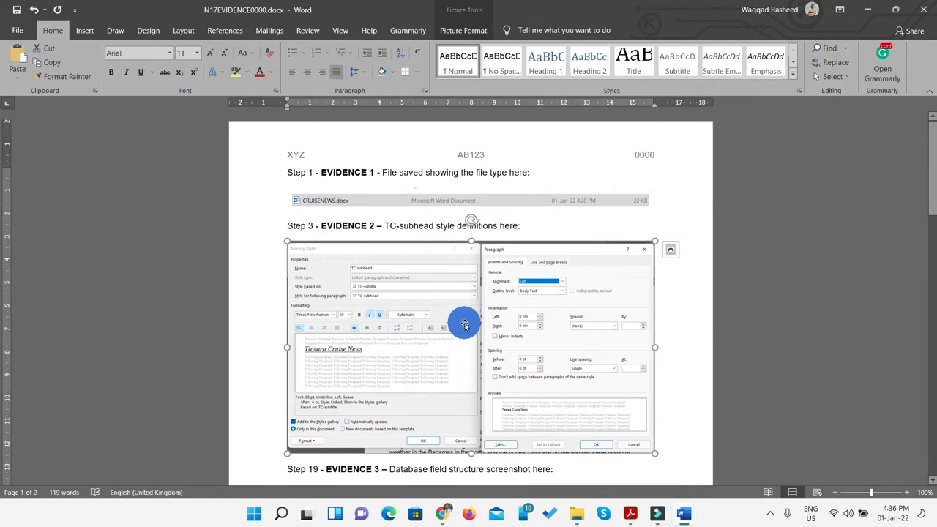
{"action": "scroll", "coordinate": [464, 324], "scroll_direction": "down", "scroll_amount": 4}
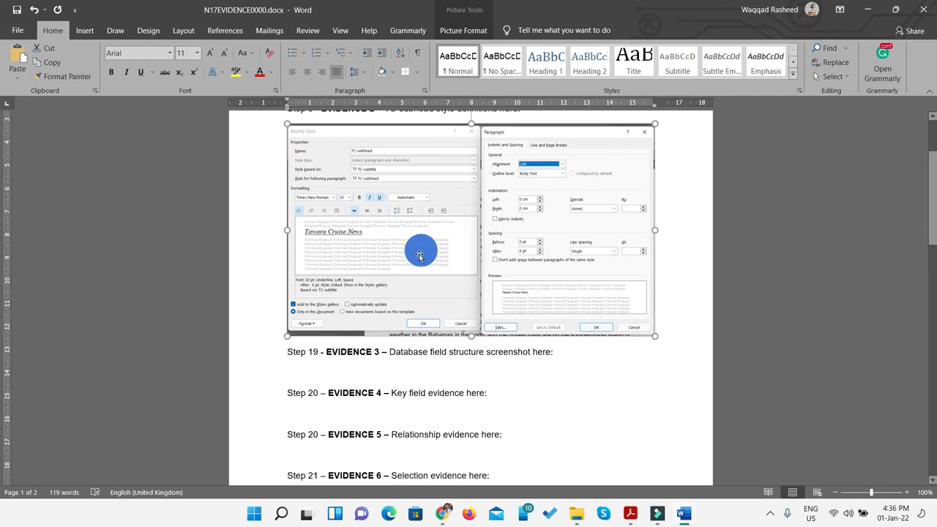
{"action": "scroll", "coordinate": [430, 274], "scroll_direction": "up", "scroll_amount": 2}
{"action": "scroll", "coordinate": [423, 287], "scroll_direction": "down", "scroll_amount": 2}
{"action": "scroll", "coordinate": [423, 289], "scroll_direction": "down", "scroll_amount": 2}
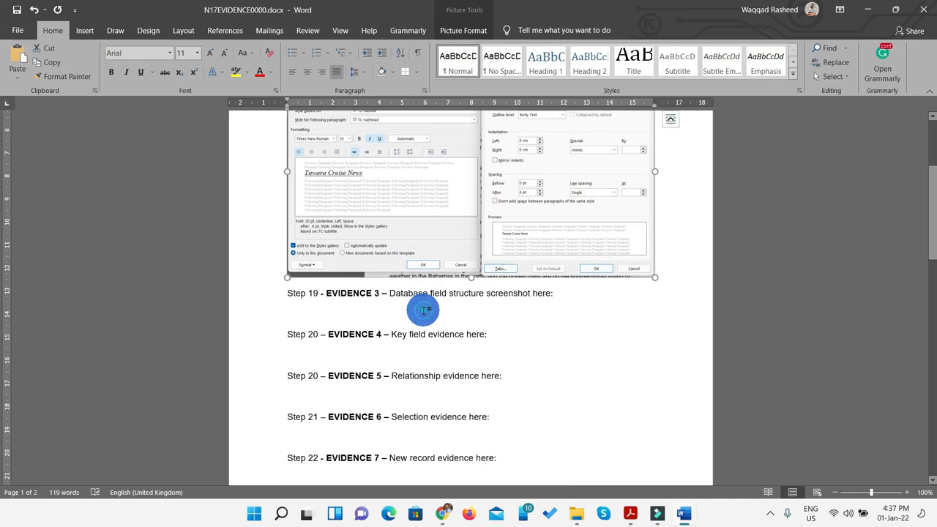
{"action": "left_click", "coordinate": [423, 311]}
Switch to the exam paper in Acrobat Reader and select the whole task 4 instruction about the TC-title style
{"action": "left_click", "coordinate": [639, 518]}
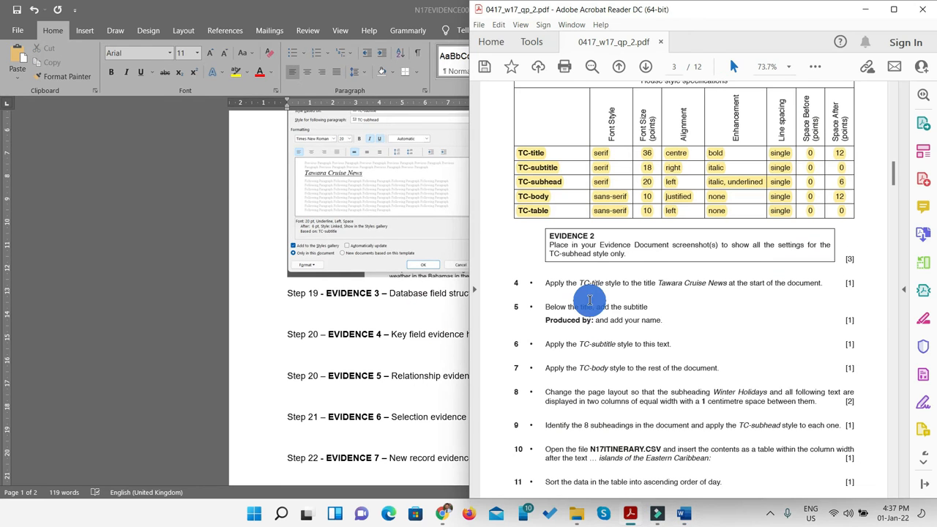
{"action": "scroll", "coordinate": [596, 302], "scroll_direction": "down", "scroll_amount": 2}
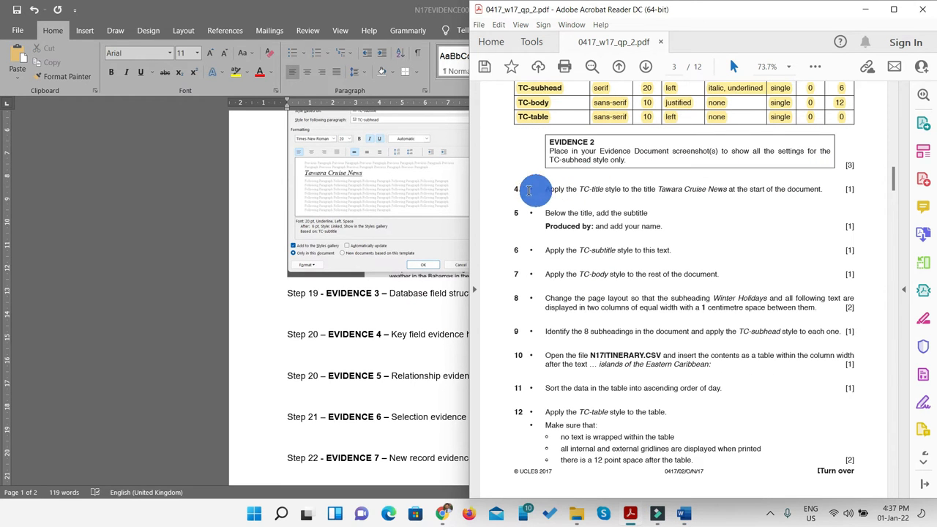
{"action": "left_click_drag", "start_coordinate": [855, 191], "coordinate": [529, 189]}
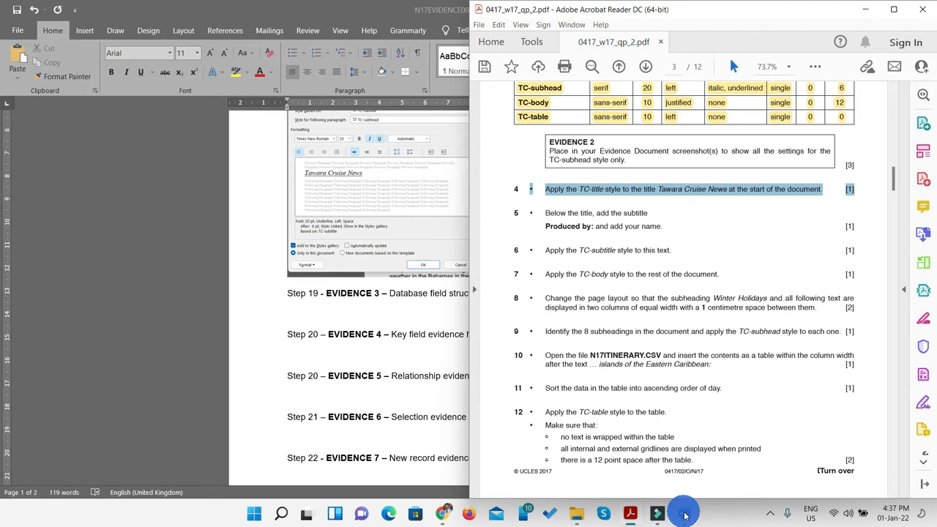
Switch to CRUISENEWS.docx and apply the TC-title style to the title "Tawara Cruise News", checking the instruction in the exam paper
{"action": "mouse_move", "coordinate": [684, 515]}
{"action": "left_click", "coordinate": [728, 458]}
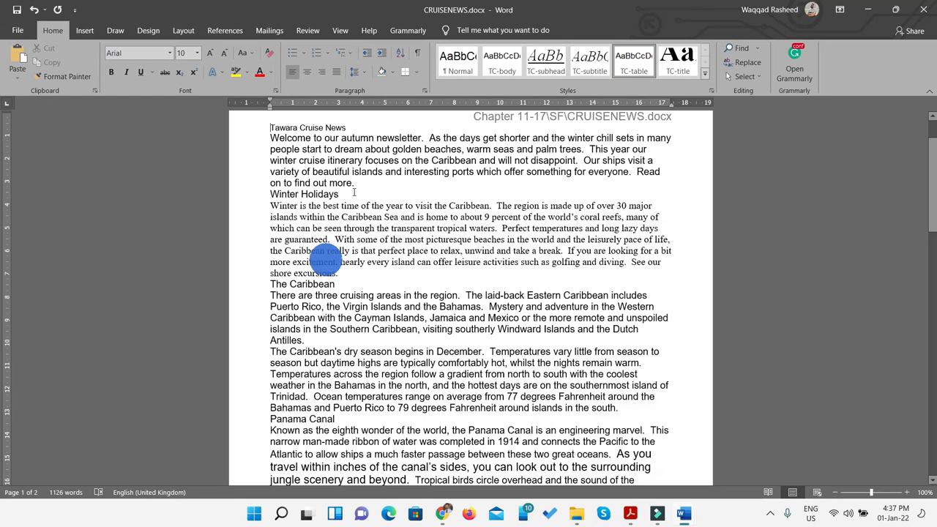
{"action": "scroll", "coordinate": [433, 261], "scroll_direction": "up", "scroll_amount": 1}
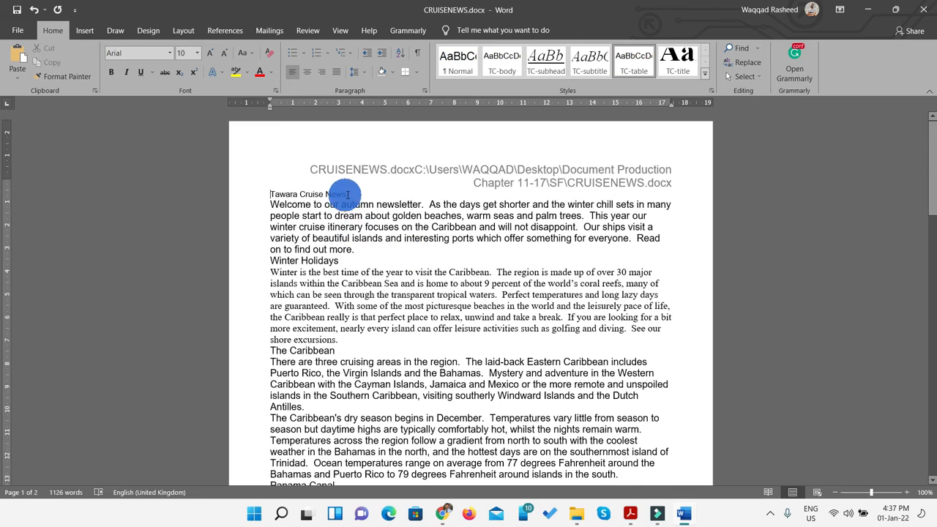
{"action": "left_click_drag", "start_coordinate": [322, 194], "coordinate": [270, 194]}
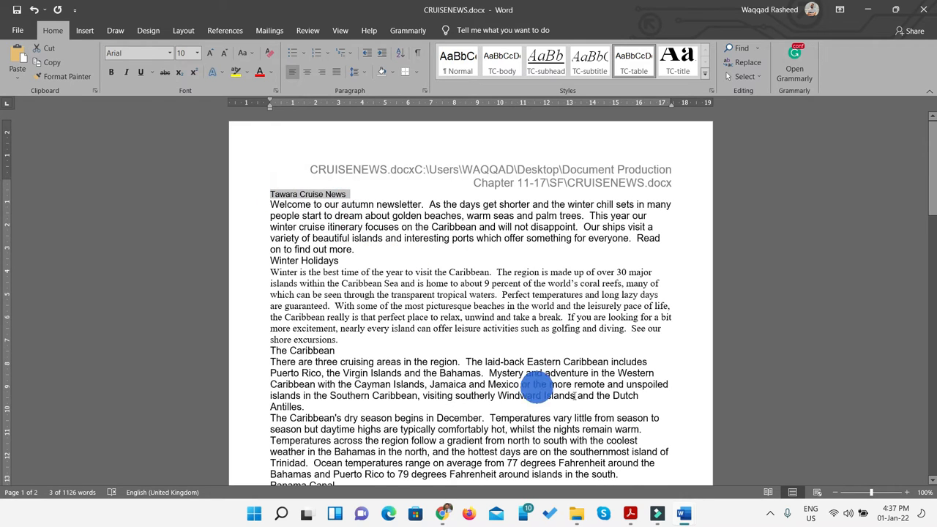
{"action": "left_click", "coordinate": [631, 516]}
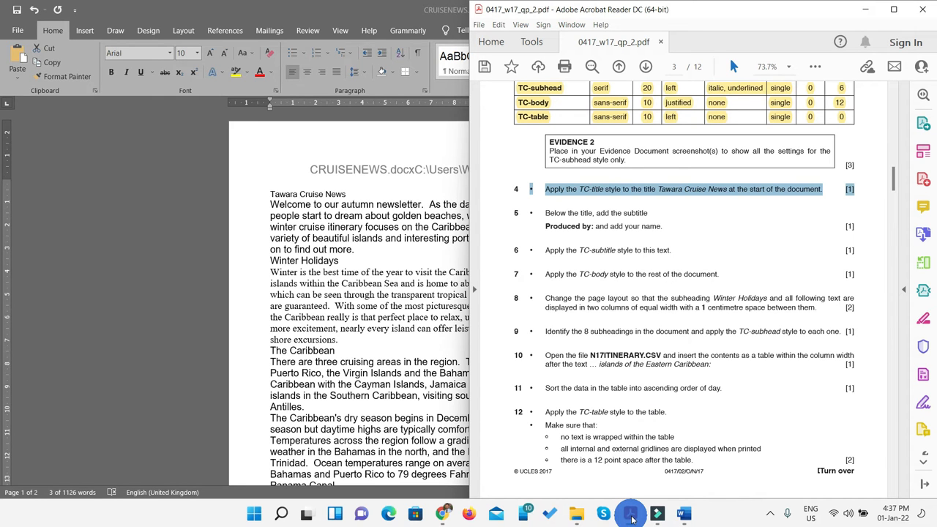
{"action": "left_click", "coordinate": [631, 515]}
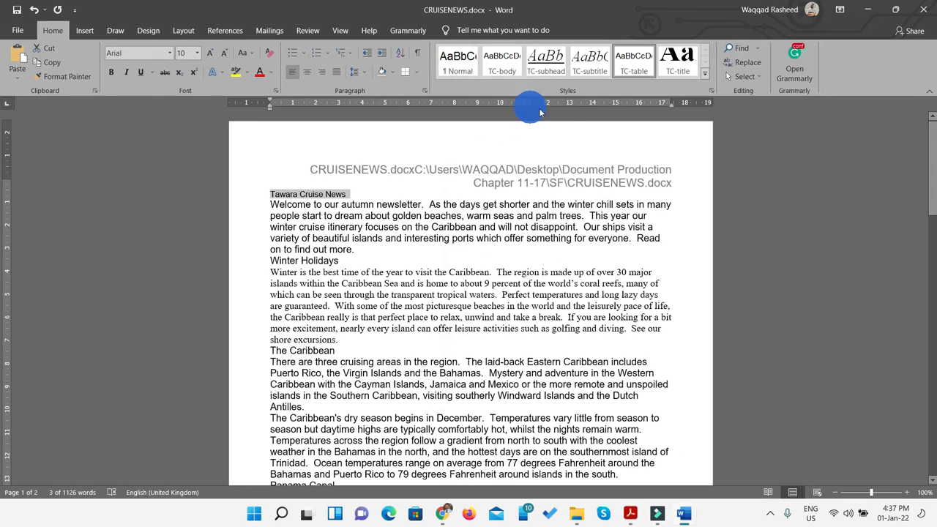
{"action": "left_click", "coordinate": [673, 64]}
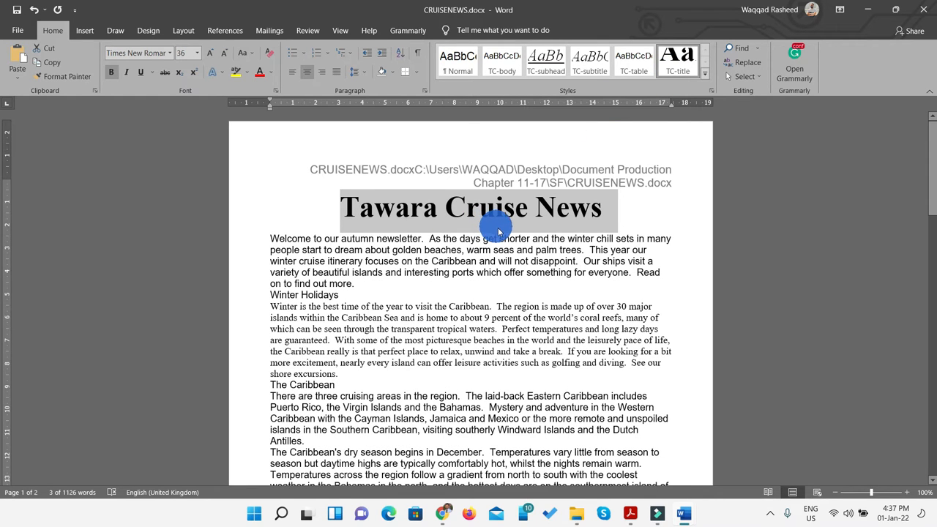
Return to the exam paper and highlight the selected task 4 instruction
{"action": "left_click", "coordinate": [630, 516]}
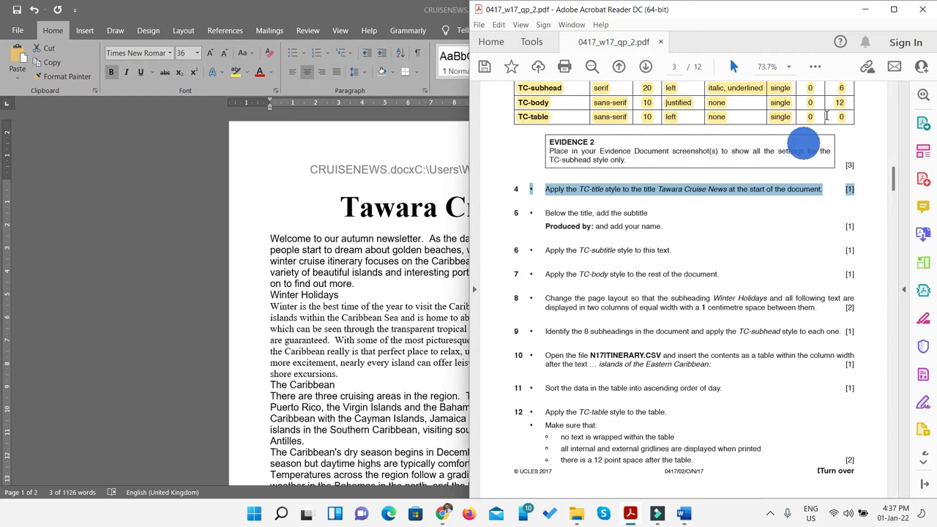
{"action": "left_click", "coordinate": [816, 68]}
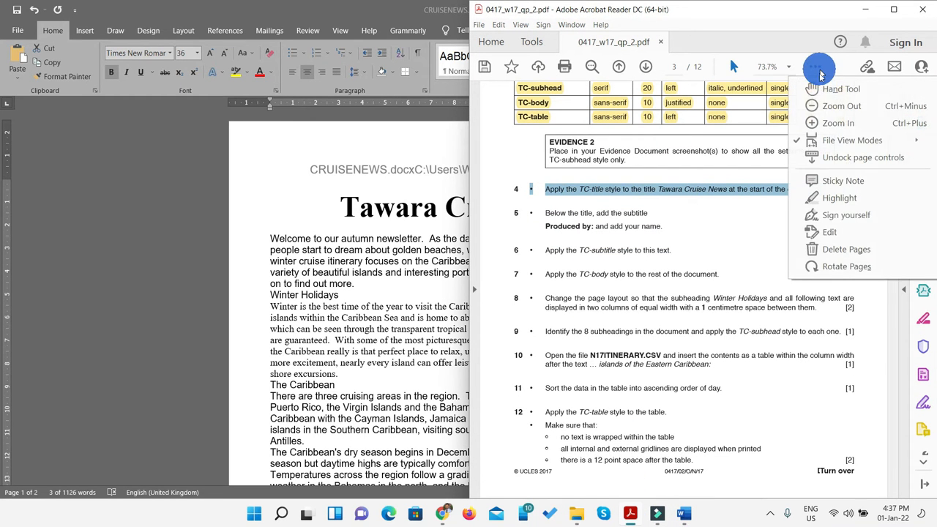
{"action": "left_click", "coordinate": [840, 198]}
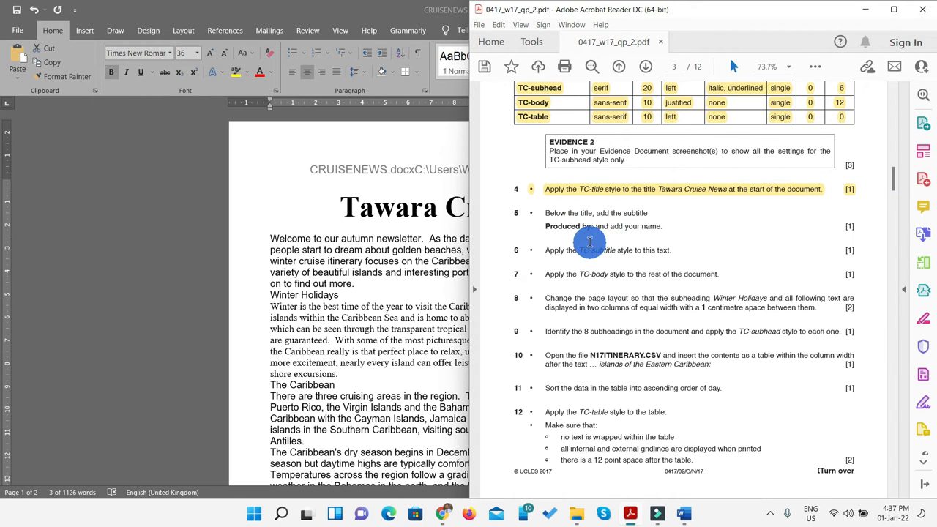
Minimise the exam paper and add a new line reading "Produced:XYZ" below the title in CRUISENEWS.docx
{"action": "left_click", "coordinate": [866, 13]}
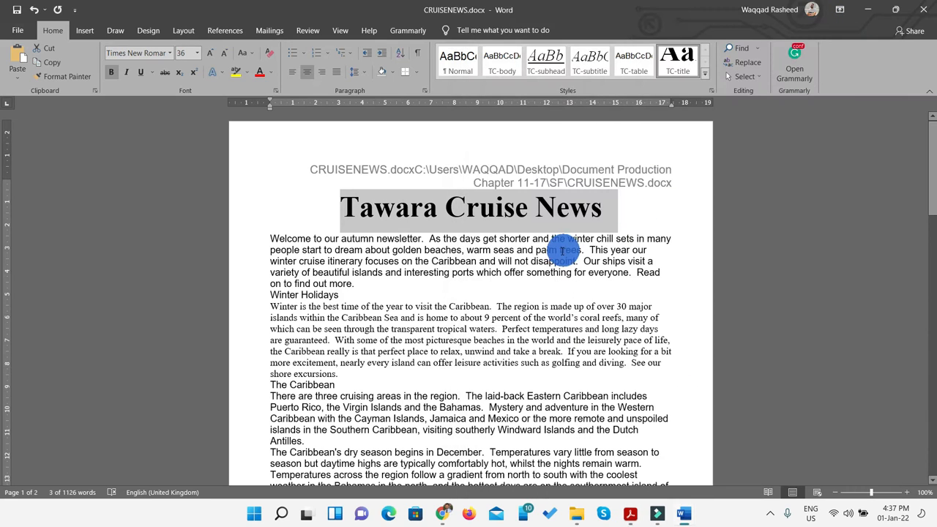
{"action": "left_click", "coordinate": [605, 214]}
{"action": "key", "text": "Return"}
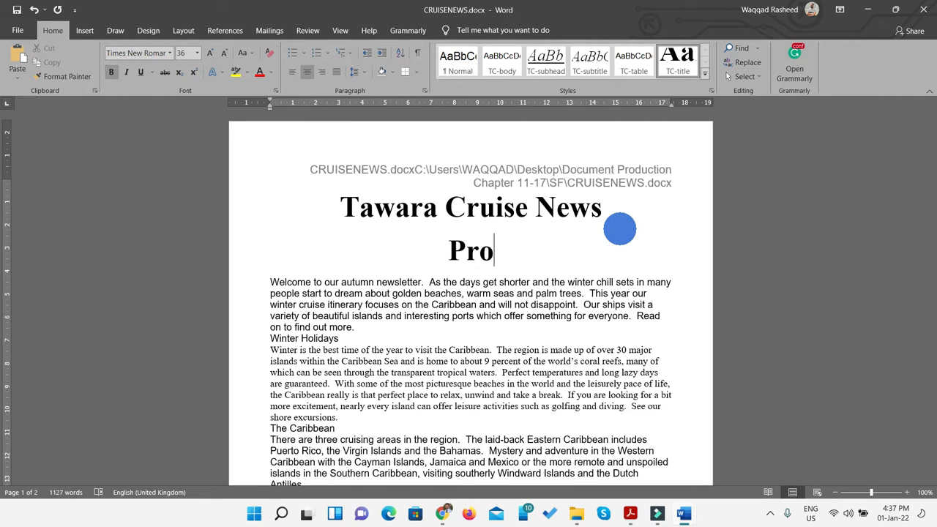
{"action": "type", "text": "Produced:"}
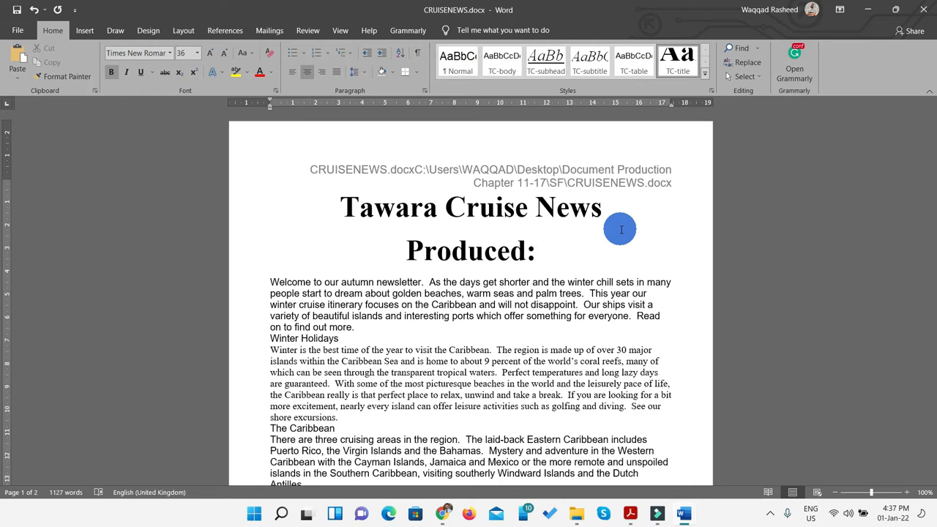
{"action": "type", "text": "XYZ"}
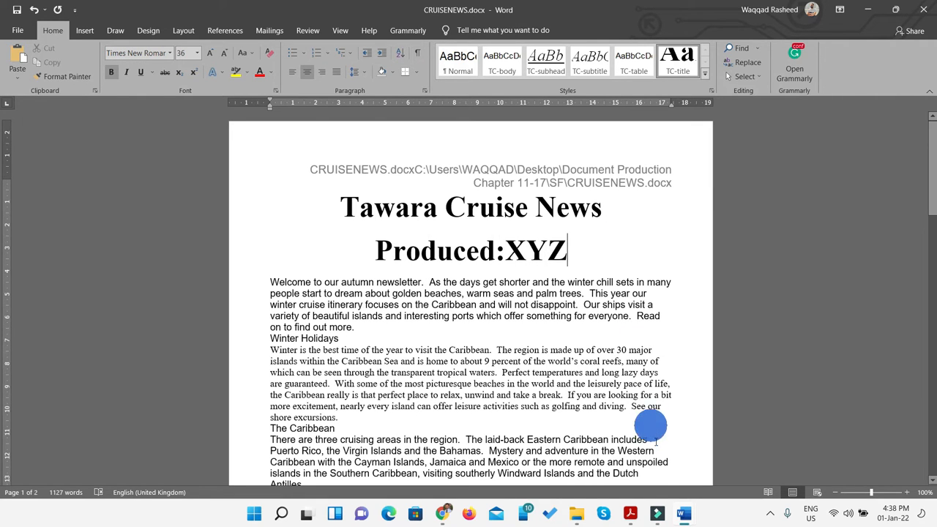
Switch to the exam paper and highlight the two-line task 5 instruction about adding the subtitle
{"action": "left_click", "coordinate": [630, 513]}
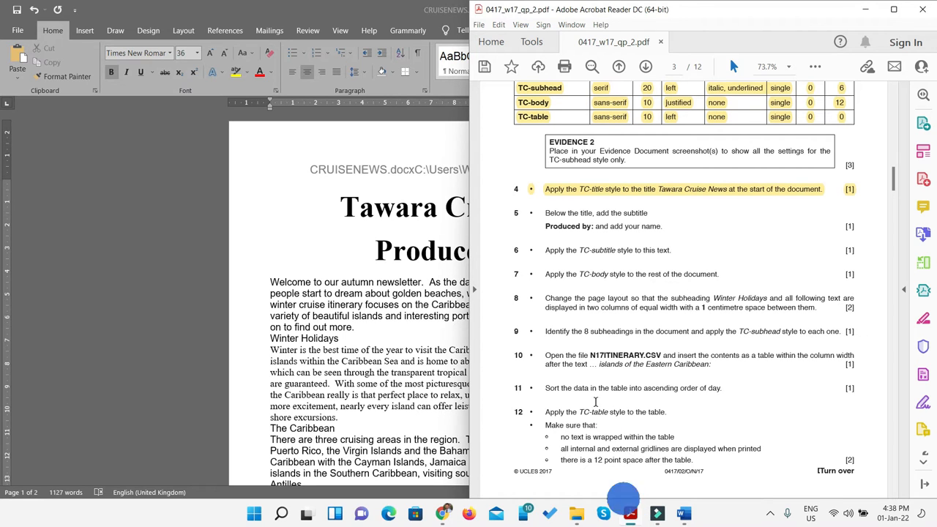
{"action": "left_click_drag", "start_coordinate": [673, 231], "coordinate": [546, 211]}
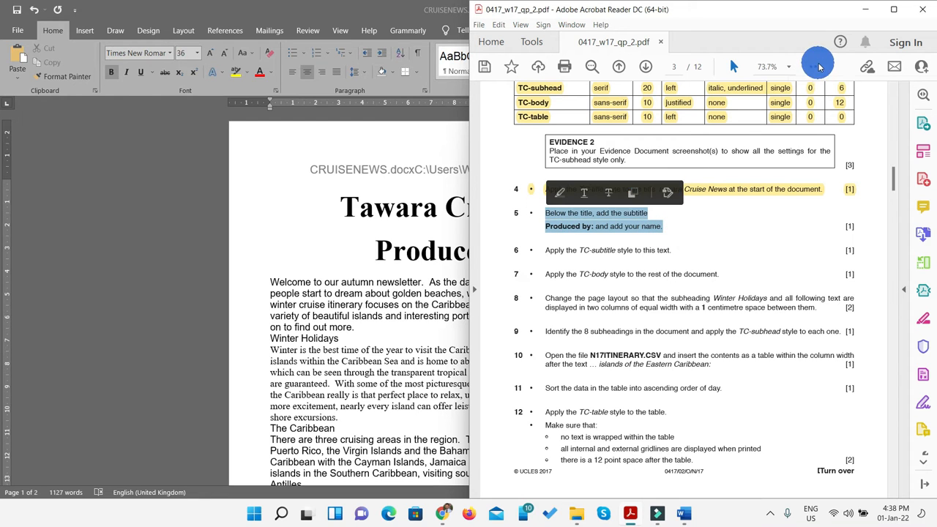
{"action": "left_click", "coordinate": [814, 66]}
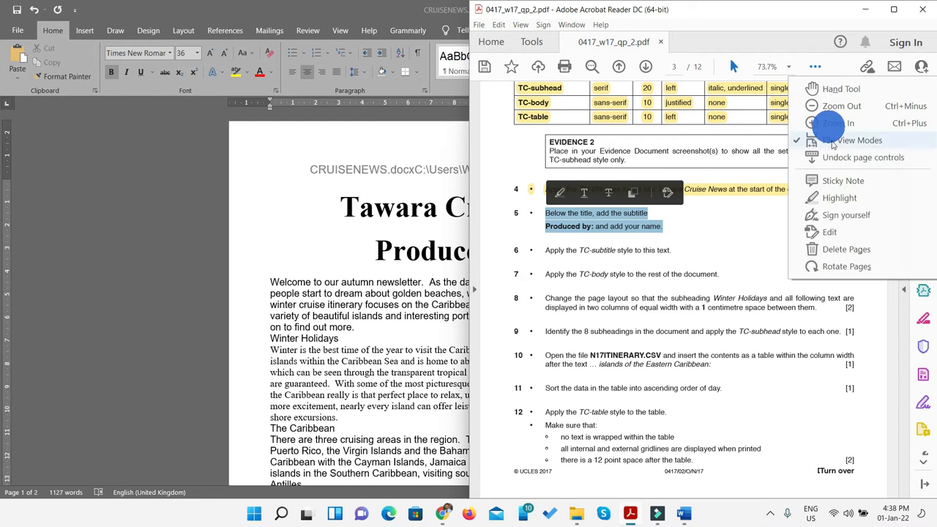
{"action": "left_click", "coordinate": [842, 199]}
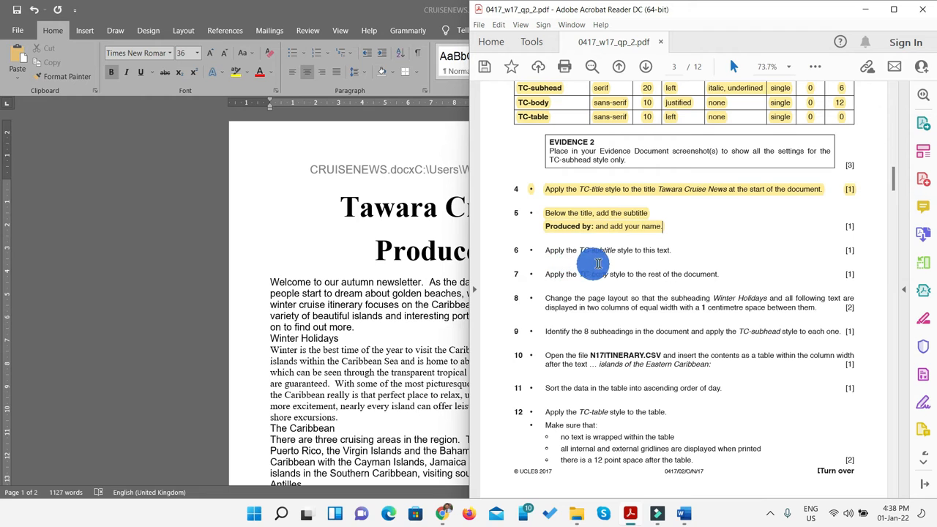
Minimise the exam paper and apply the TC-subtitle style to the "Produced:XYZ" line
{"action": "left_click", "coordinate": [865, 9]}
{"action": "left_click_drag", "start_coordinate": [563, 251], "coordinate": [410, 247]}
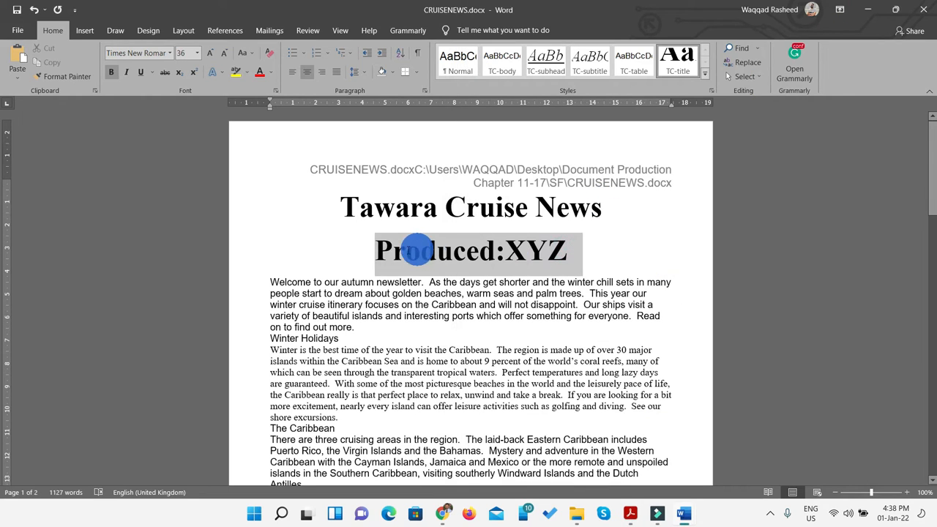
{"action": "left_click", "coordinate": [590, 68]}
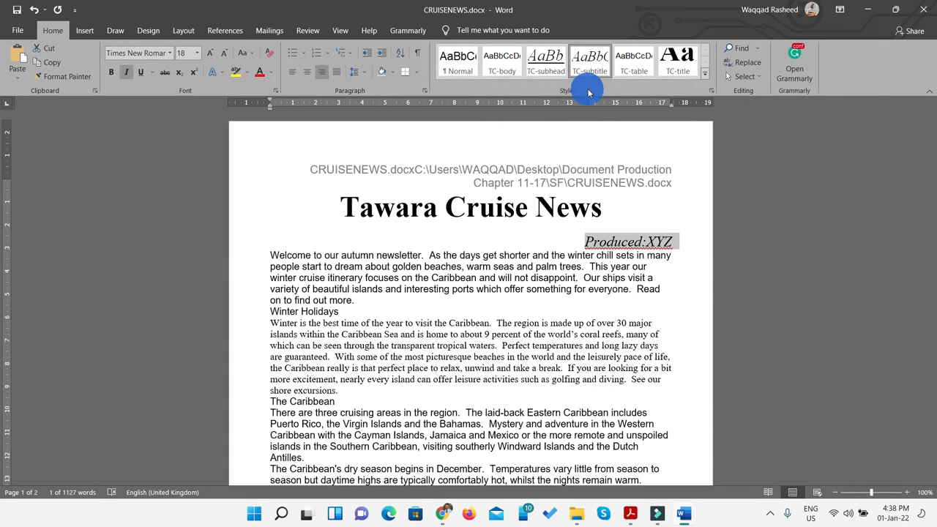
Switch to the exam paper and highlight the task 6 instruction about applying the TC-subtitle style
{"action": "left_click", "coordinate": [630, 512]}
{"action": "left_click_drag", "start_coordinate": [671, 250], "coordinate": [545, 250]}
{"action": "left_click", "coordinate": [815, 66]}
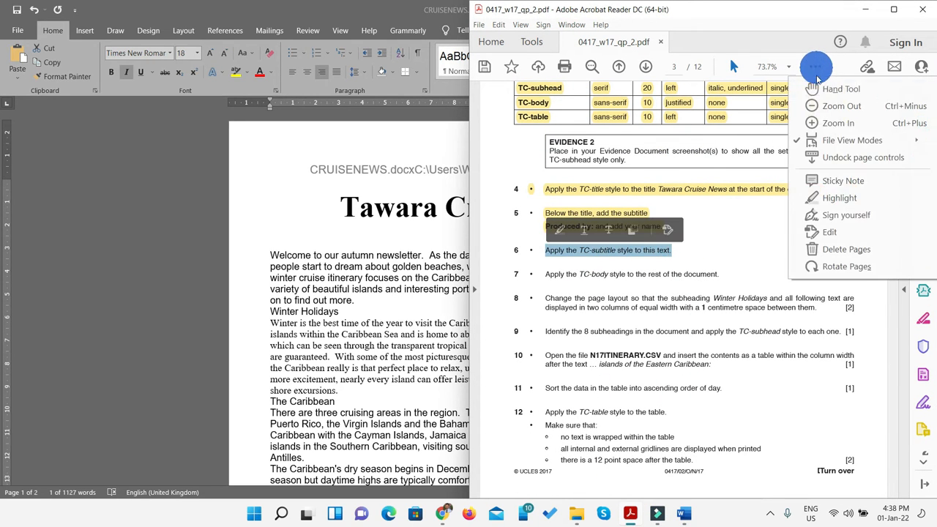
{"action": "left_click", "coordinate": [846, 205]}
{"action": "scroll", "coordinate": [651, 351], "scroll_direction": "down", "scroll_amount": 1}
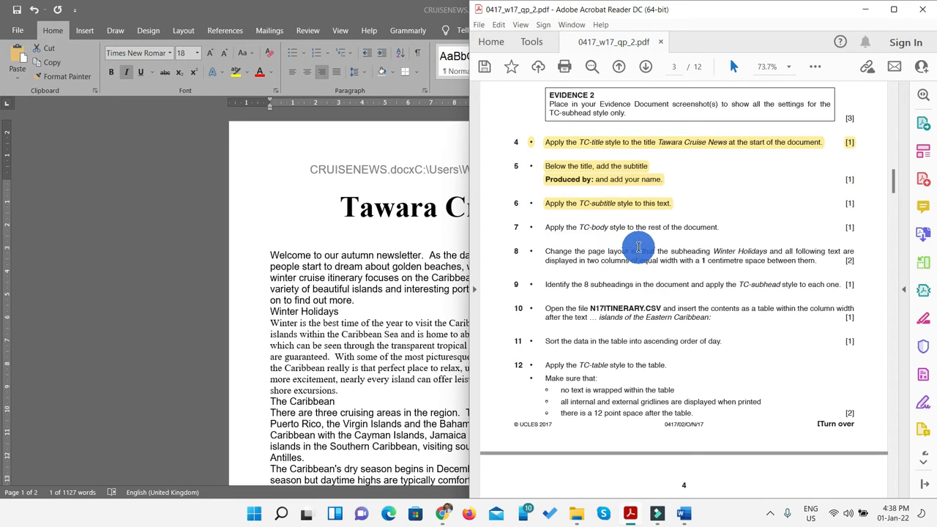
Minimise the exam paper and apply the TC-body style to all text below the "Produced:XYZ" subtitle in CRUISENEWS.docx
{"action": "left_click", "coordinate": [870, 10]}
{"action": "left_click_drag", "start_coordinate": [266, 253], "coordinate": [472, 441]}
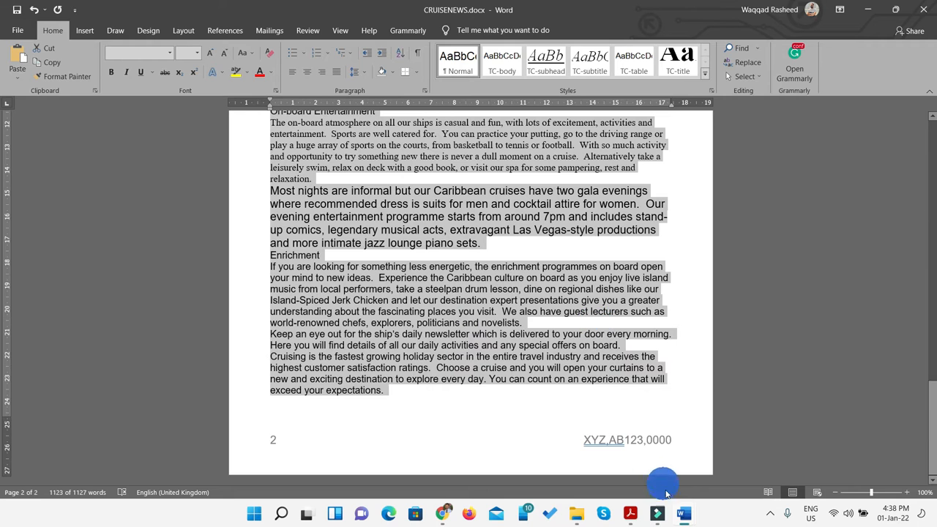
{"action": "left_click", "coordinate": [631, 514]}
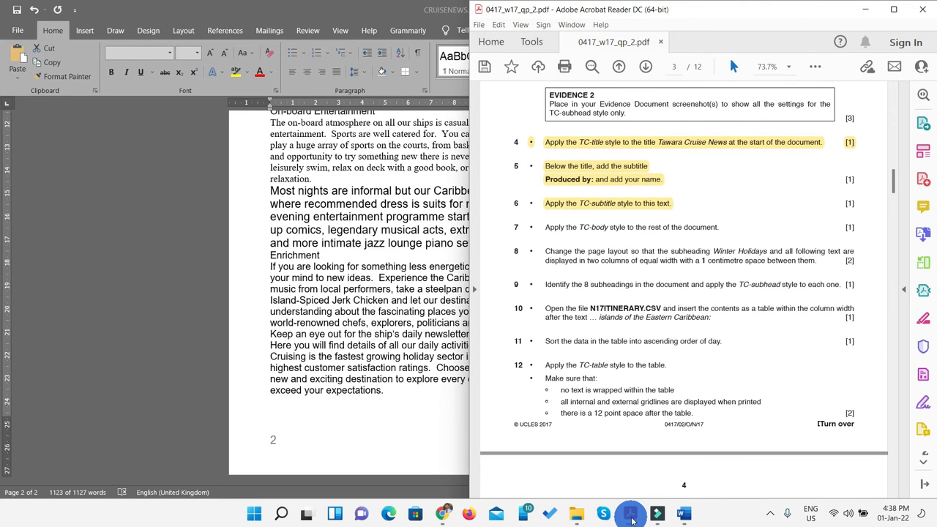
{"action": "left_click", "coordinate": [630, 515]}
{"action": "left_click", "coordinate": [498, 63]}
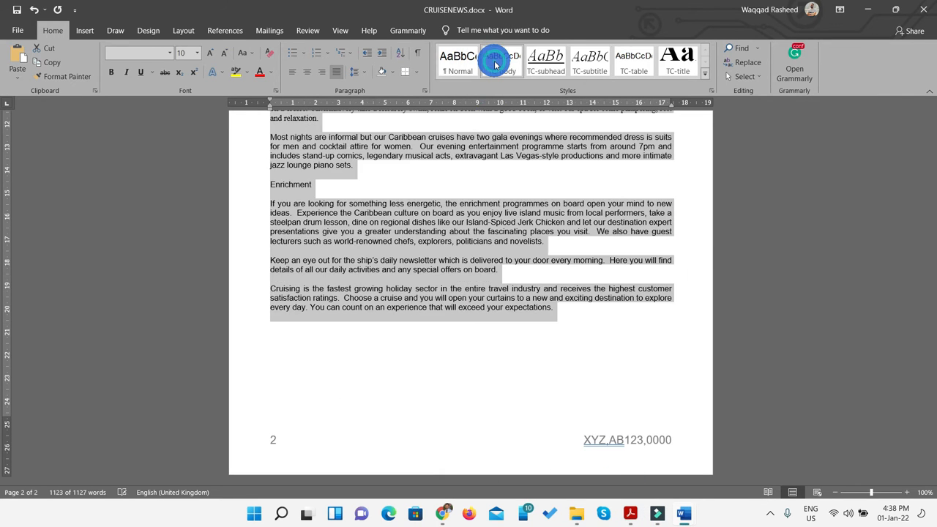
{"action": "scroll", "coordinate": [496, 280], "scroll_direction": "up", "scroll_amount": 15}
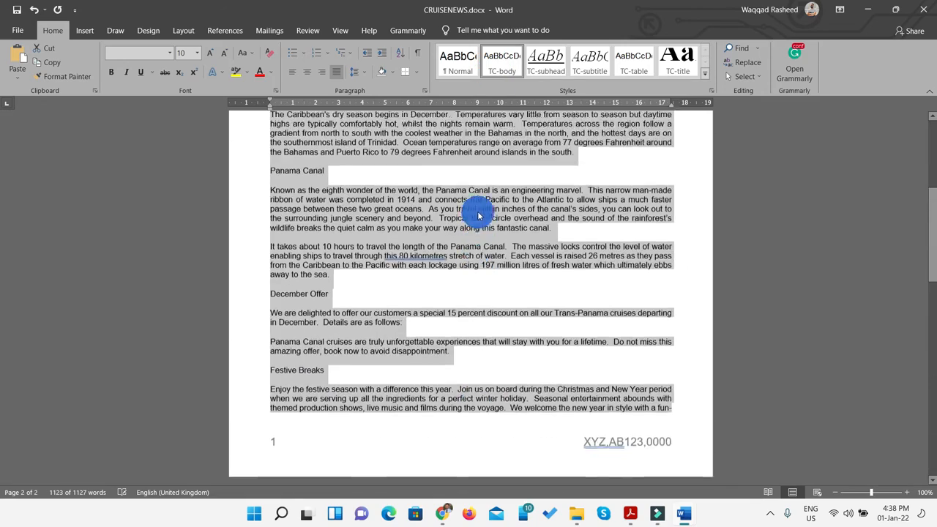
{"action": "scroll", "coordinate": [478, 215], "scroll_direction": "up", "scroll_amount": 5}
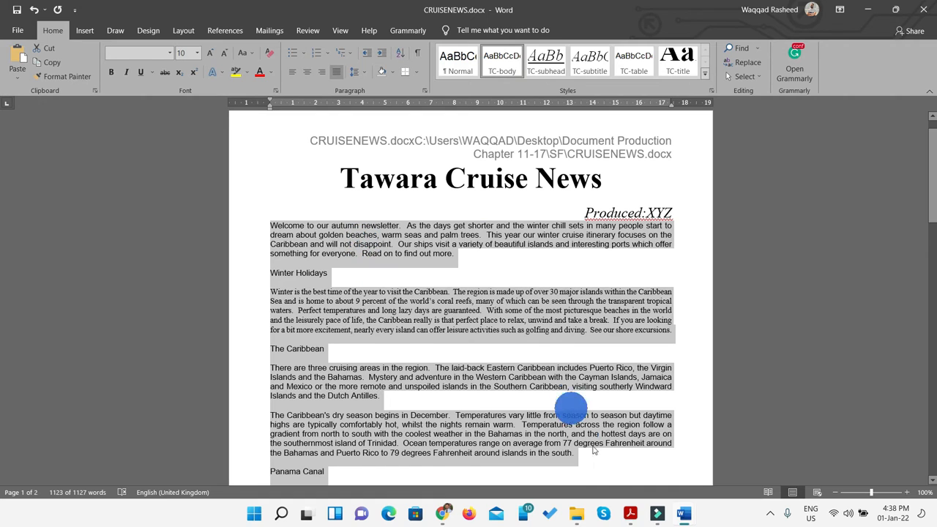
Switch to the exam paper and highlight the task 7 instruction about applying the TC-body style
{"action": "left_click", "coordinate": [630, 513]}
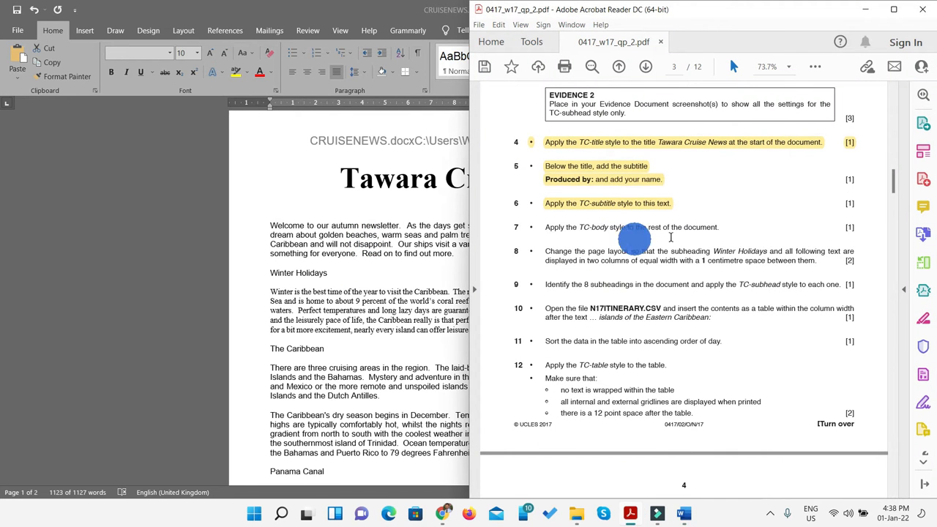
{"action": "left_click_drag", "start_coordinate": [714, 228], "coordinate": [546, 227]}
{"action": "left_click", "coordinate": [815, 66]}
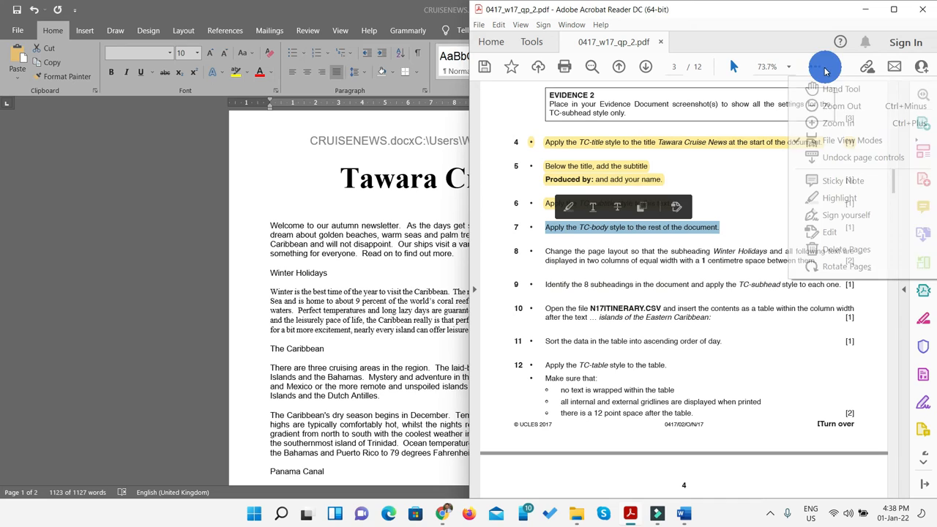
{"action": "left_click", "coordinate": [858, 203]}
Highlight the two-line task 8 instruction about displaying the text in two equal columns
{"action": "scroll", "coordinate": [644, 264], "scroll_direction": "down", "scroll_amount": 1}
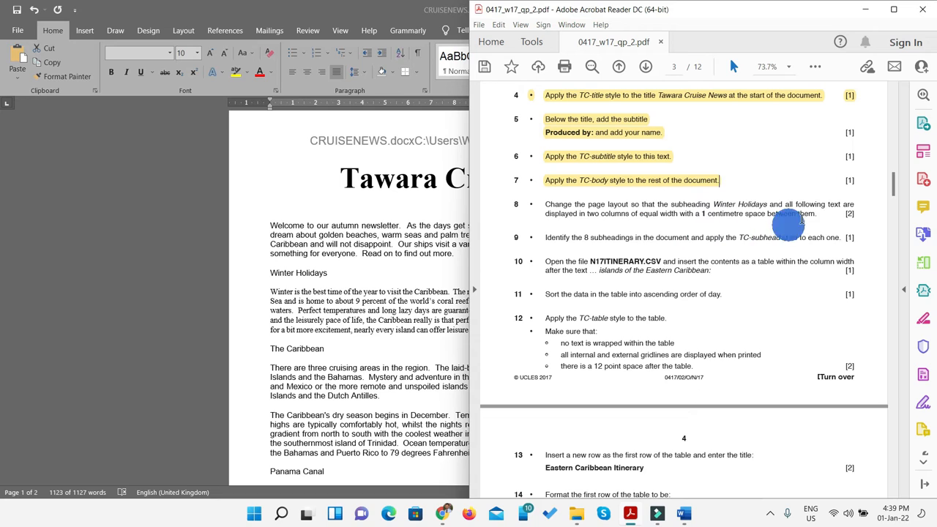
{"action": "left_click_drag", "start_coordinate": [819, 214], "coordinate": [544, 205]}
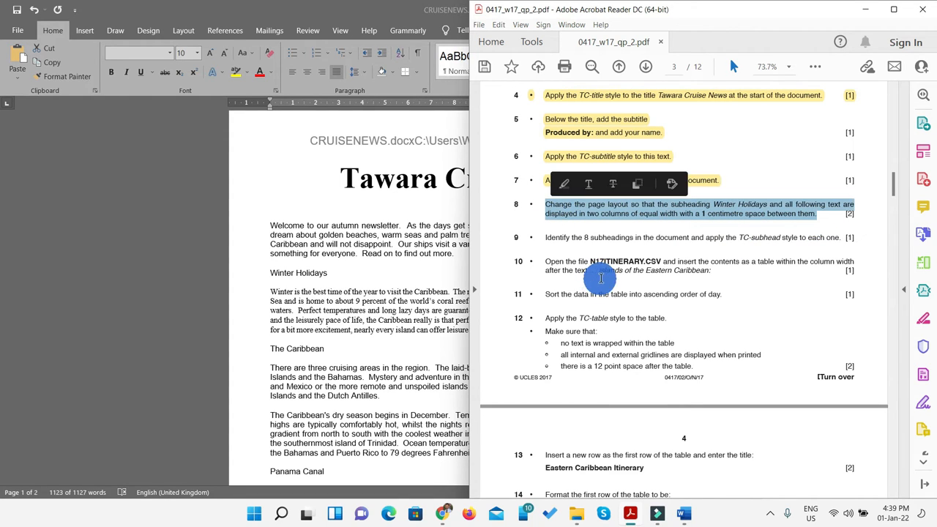
{"action": "left_click", "coordinate": [811, 68]}
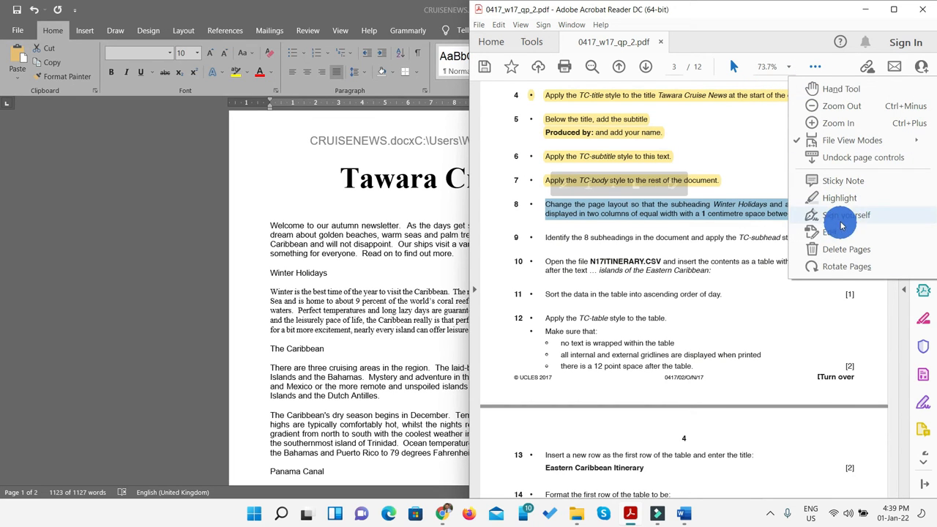
{"action": "left_click", "coordinate": [841, 197]}
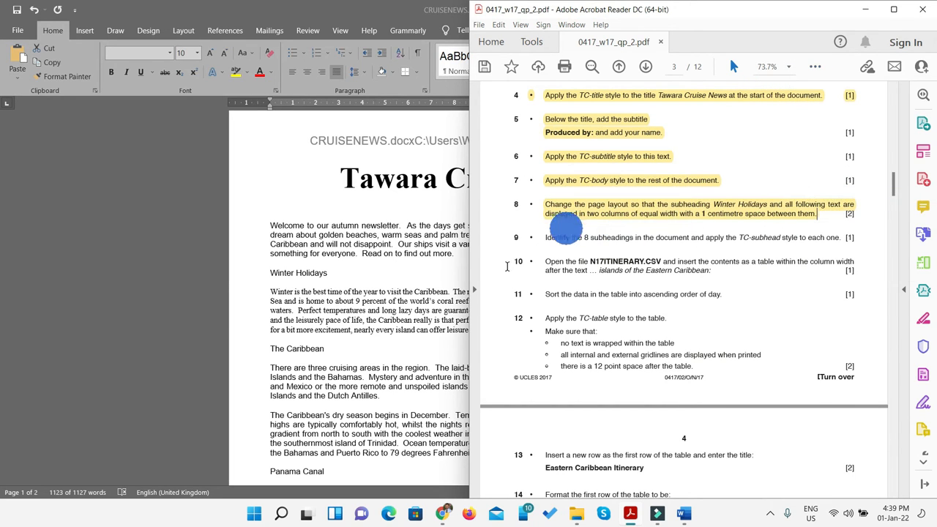
Format the text from the "Winter Holidays" subheading to the document's end in two equal-width columns with 1 cm spacing, checking against task 8
{"action": "left_click", "coordinate": [289, 284]}
{"action": "left_click", "coordinate": [273, 273]}
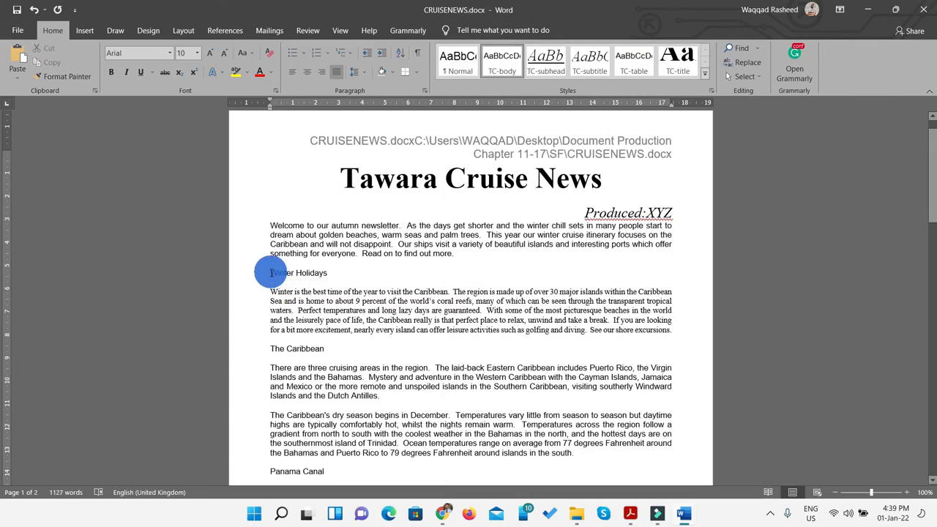
{"action": "left_click_drag", "start_coordinate": [273, 272], "coordinate": [565, 334]}
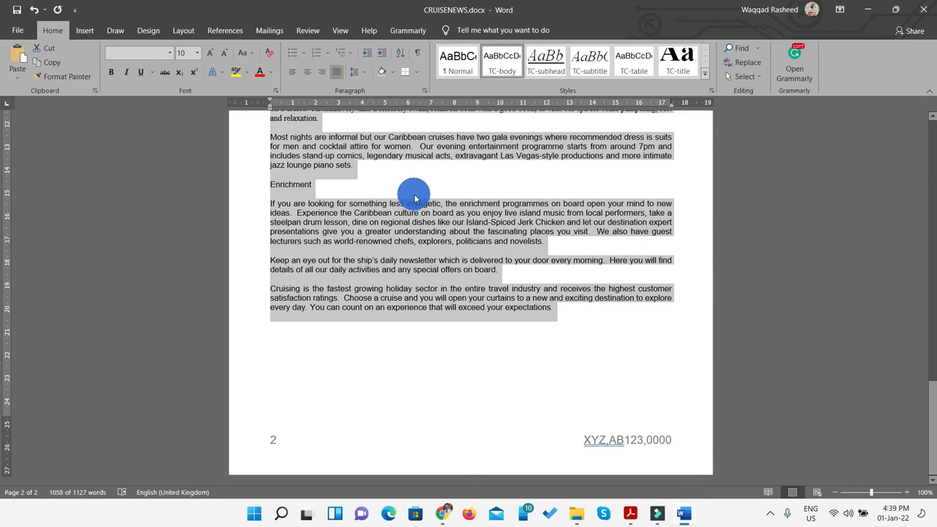
{"action": "left_click", "coordinate": [184, 32]}
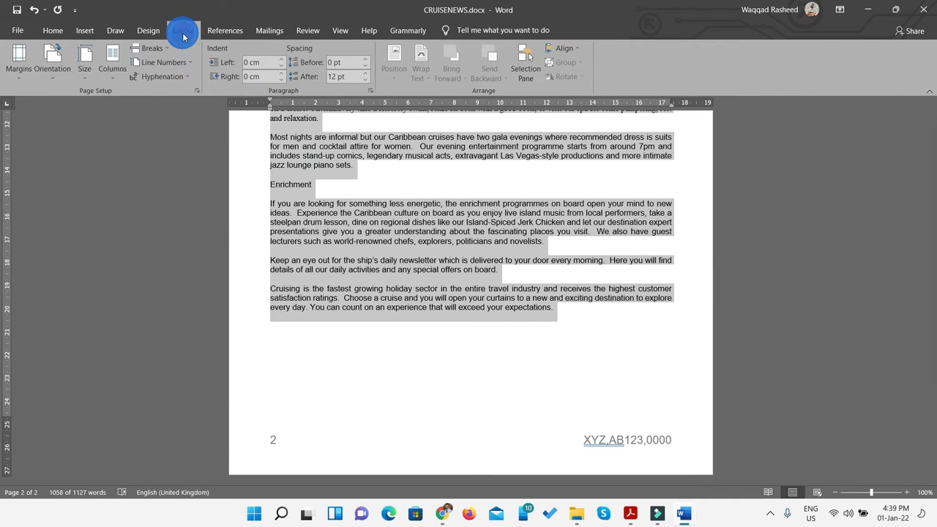
{"action": "left_click", "coordinate": [109, 82]}
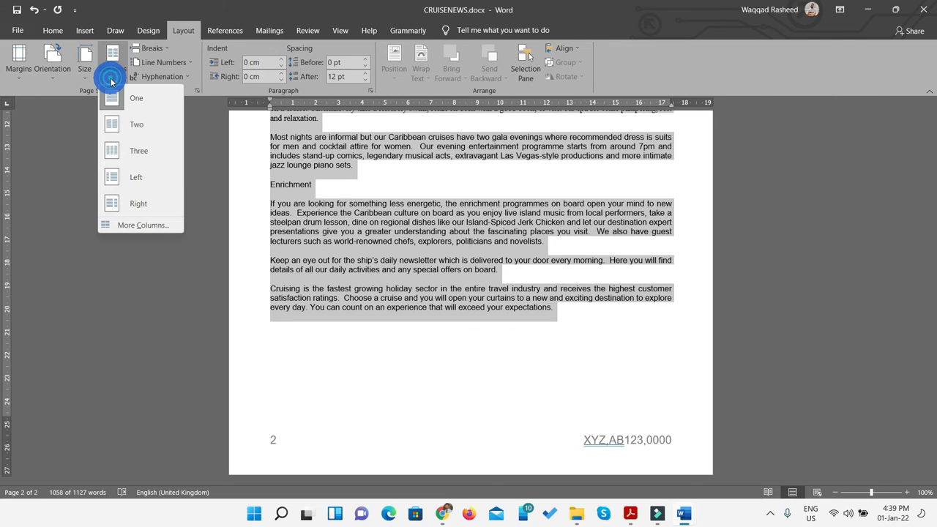
{"action": "left_click", "coordinate": [133, 232]}
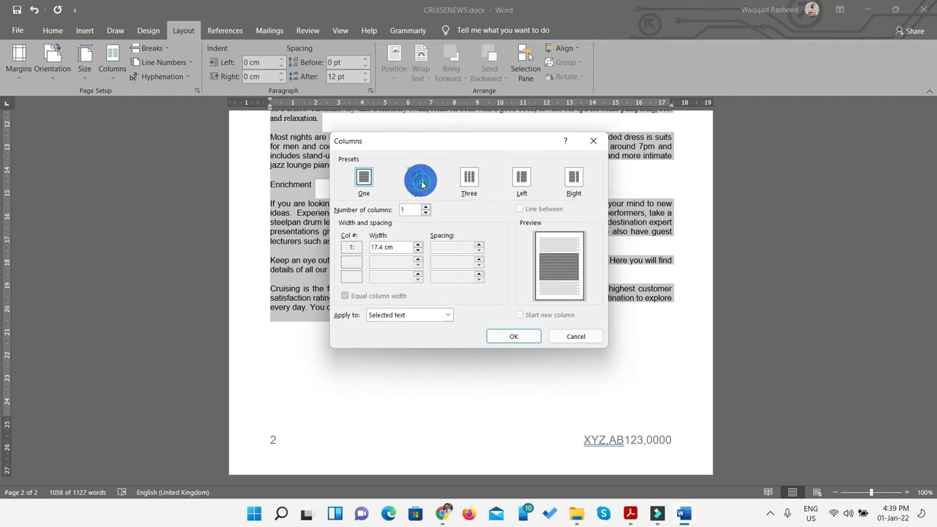
{"action": "left_click", "coordinate": [421, 183]}
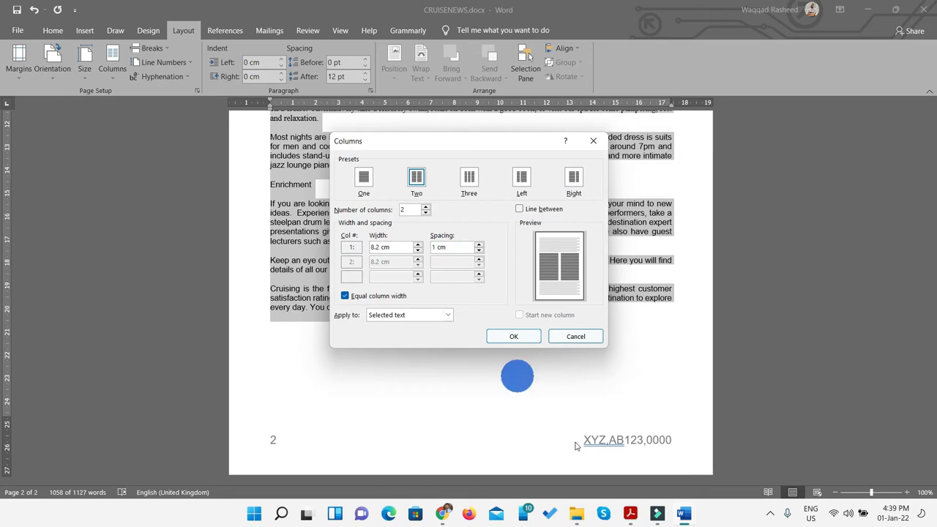
{"action": "mouse_move", "coordinate": [632, 516]}
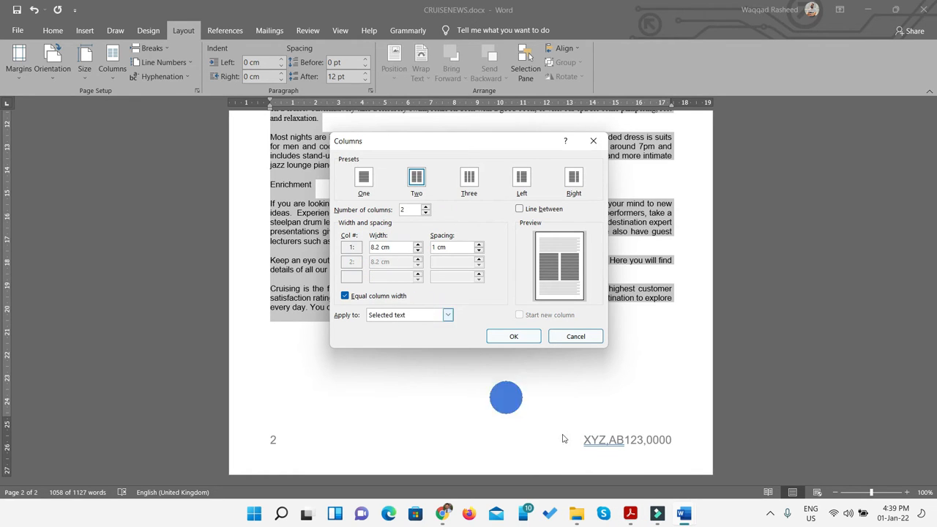
{"action": "left_click", "coordinate": [631, 515]}
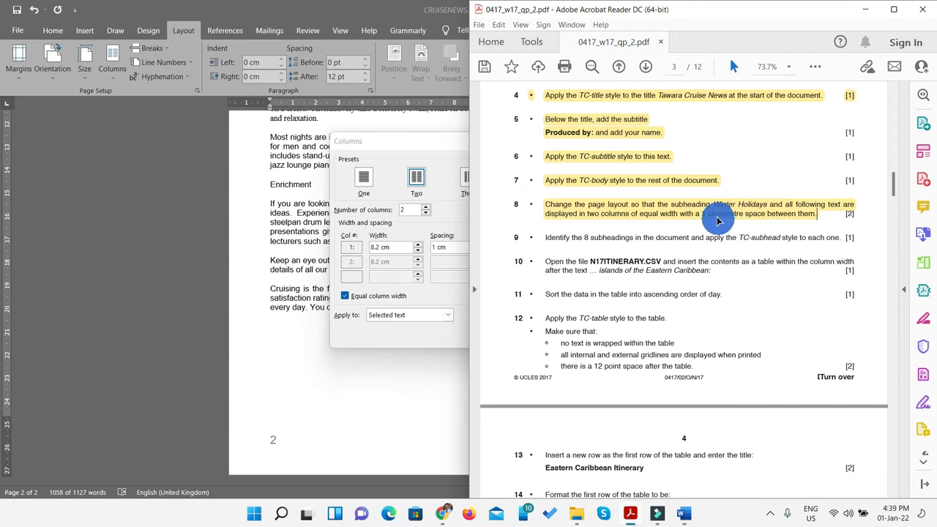
{"action": "left_click", "coordinate": [864, 10]}
{"action": "left_click", "coordinate": [530, 342]}
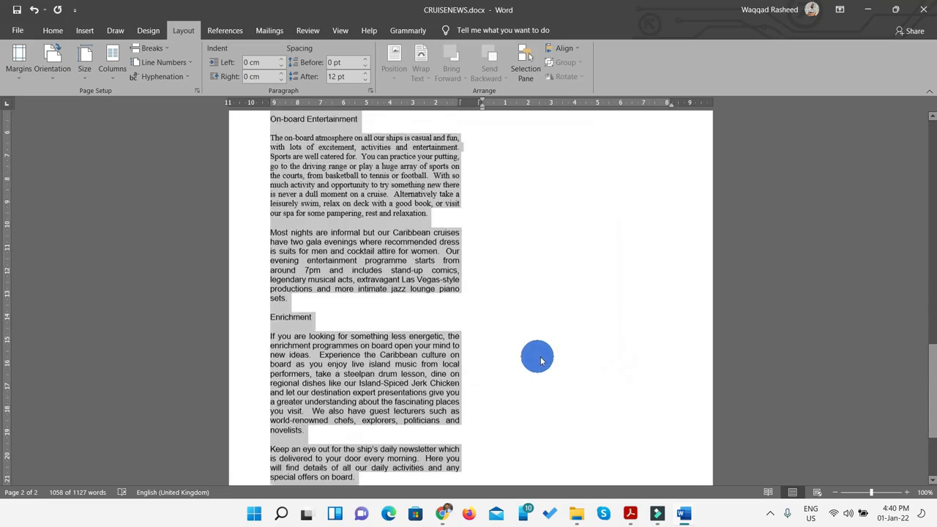
{"action": "scroll", "coordinate": [541, 349], "scroll_direction": "up", "scroll_amount": 10}
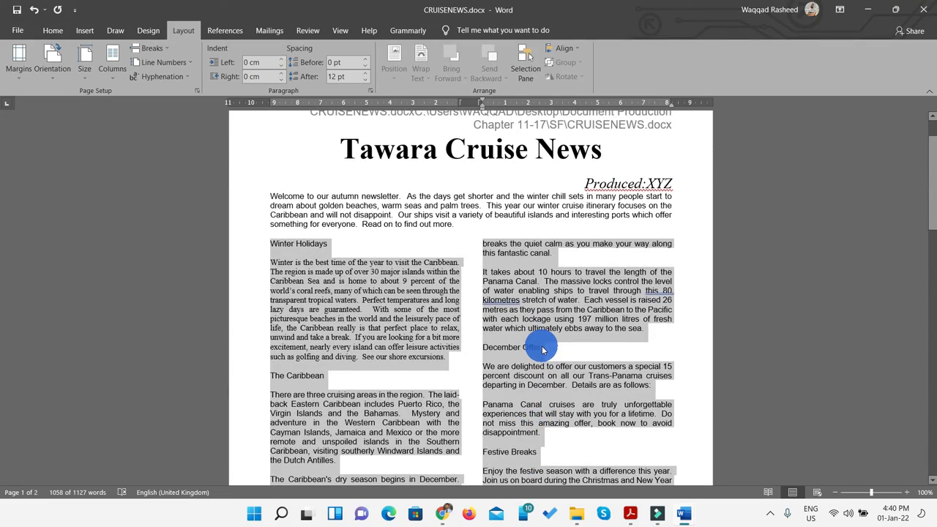
{"action": "scroll", "coordinate": [542, 350], "scroll_direction": "down", "scroll_amount": 3}
Switch to the exam paper, read the task 9 instruction about the 8 subheadings, and minimise it again
{"action": "mouse_move", "coordinate": [654, 505]}
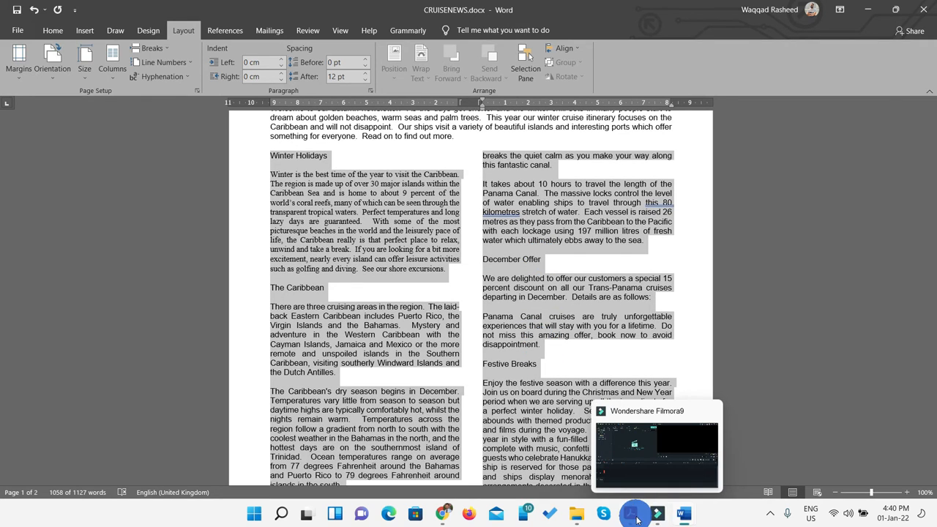
{"action": "left_click", "coordinate": [634, 516]}
{"action": "scroll", "coordinate": [605, 373], "scroll_direction": "down", "scroll_amount": 1}
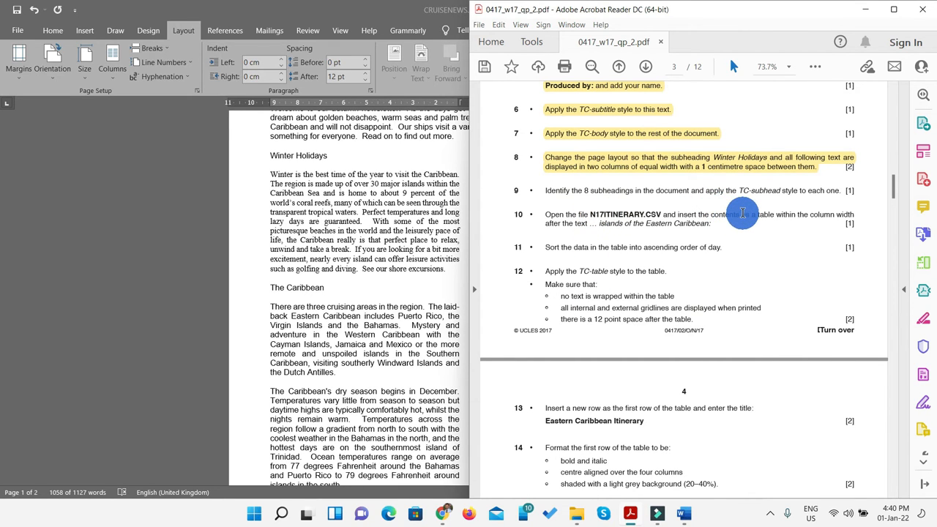
{"action": "left_click", "coordinate": [863, 10]}
Select the subheadings Winter Holidays, The Caribbean, Panama Canal, Shore Excursions, On-board Entertainment and Enrichment together
{"action": "left_click", "coordinate": [440, 265]}
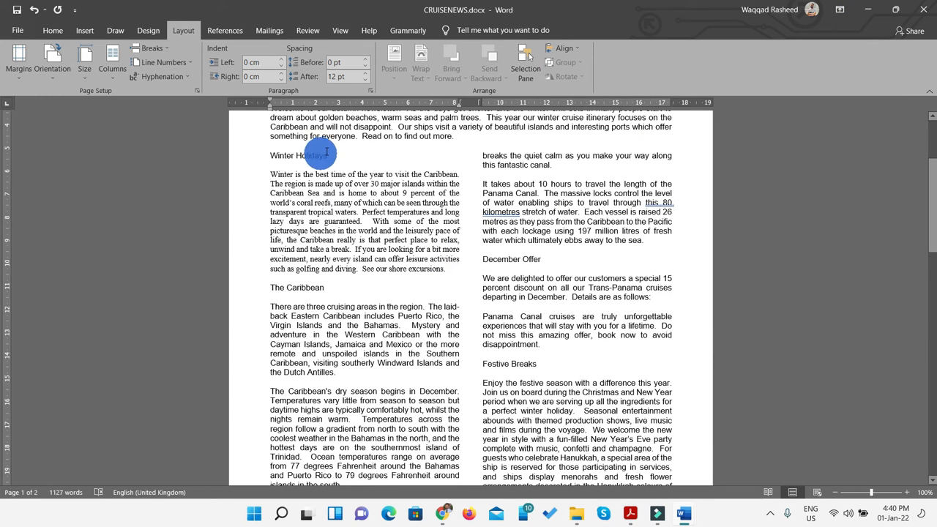
{"action": "left_click_drag", "start_coordinate": [329, 155], "coordinate": [271, 154]}
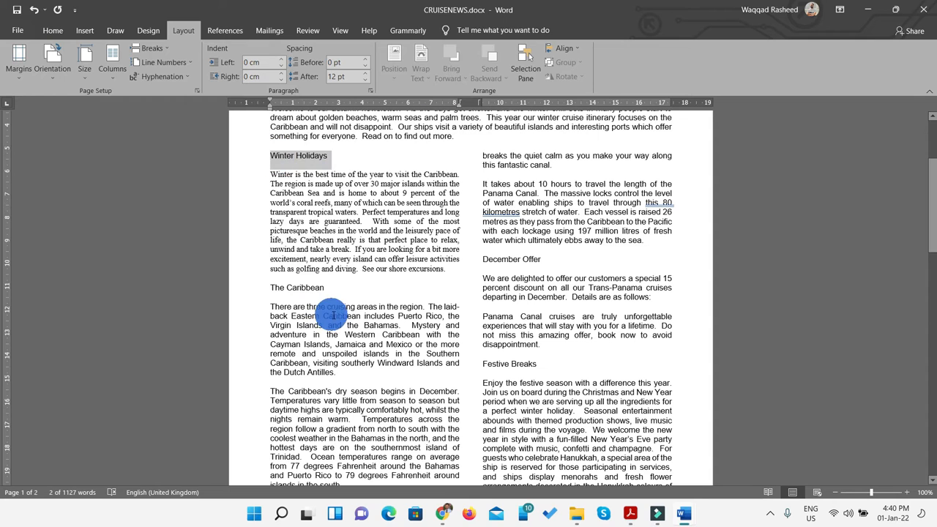
{"action": "left_click_drag", "start_coordinate": [321, 286], "coordinate": [261, 286]}
{"action": "scroll", "coordinate": [363, 402], "scroll_direction": "down", "scroll_amount": 1}
{"action": "scroll", "coordinate": [363, 402], "scroll_direction": "down", "scroll_amount": 2}
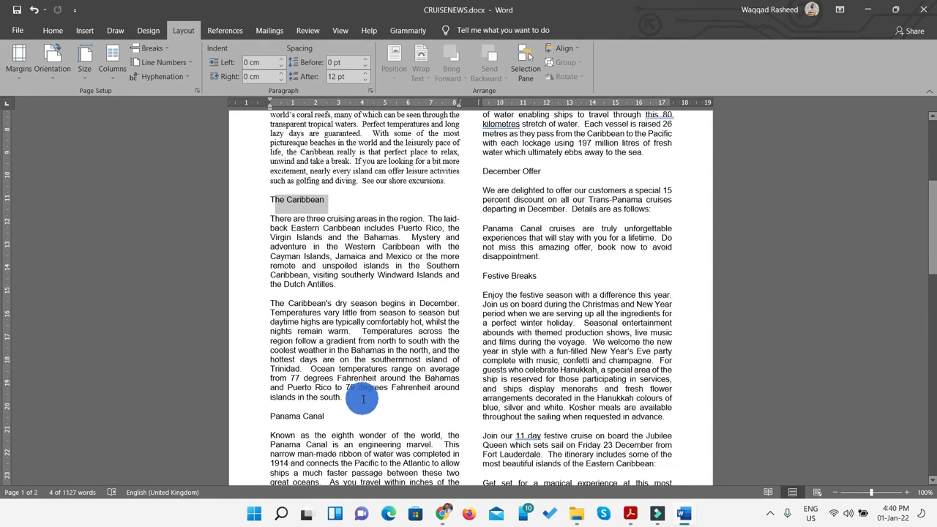
{"action": "left_click_drag", "start_coordinate": [330, 389], "coordinate": [271, 390]}
{"action": "scroll", "coordinate": [395, 337], "scroll_direction": "down", "scroll_amount": 8}
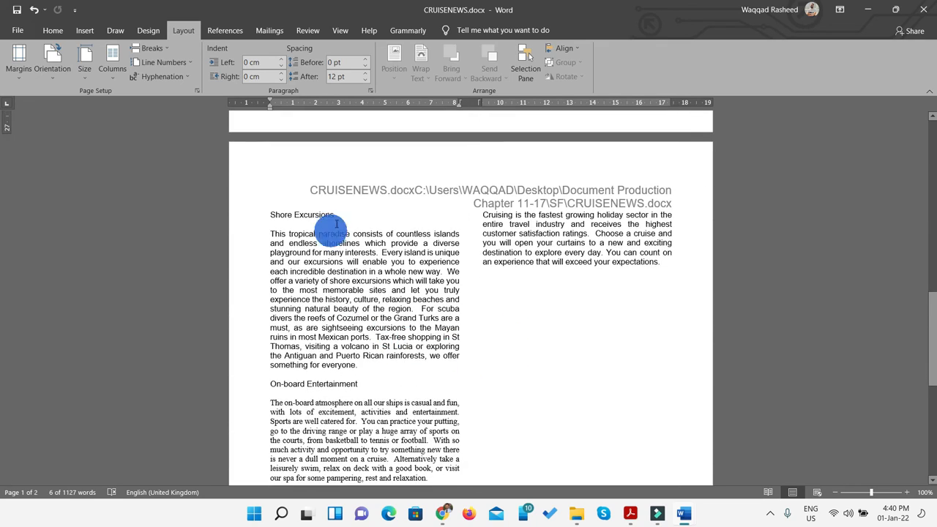
{"action": "left_click_drag", "start_coordinate": [337, 214], "coordinate": [271, 214]}
{"action": "scroll", "coordinate": [364, 385], "scroll_direction": "down", "scroll_amount": 2}
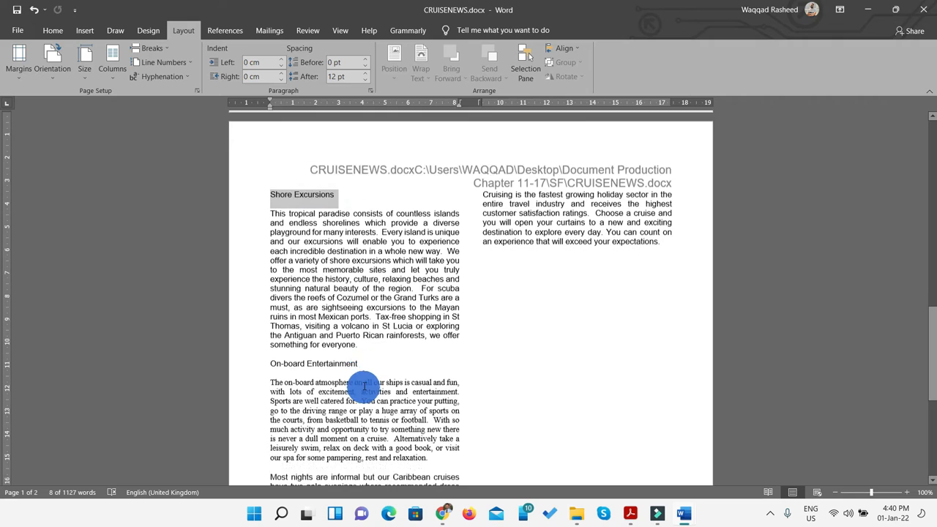
{"action": "scroll", "coordinate": [363, 297], "scroll_direction": "down", "scroll_amount": 1}
{"action": "left_click_drag", "start_coordinate": [359, 267], "coordinate": [270, 266]}
{"action": "scroll", "coordinate": [292, 300], "scroll_direction": "down", "scroll_amount": 3}
{"action": "left_click_drag", "start_coordinate": [313, 347], "coordinate": [275, 347]}
{"action": "scroll", "coordinate": [377, 373], "scroll_direction": "down", "scroll_amount": 3}
Add the December Offer and Festive Breaks subheadings on page 1 to the current selection
{"action": "scroll", "coordinate": [376, 393], "scroll_direction": "up", "scroll_amount": 6}
{"action": "scroll", "coordinate": [399, 366], "scroll_direction": "up", "scroll_amount": 15}
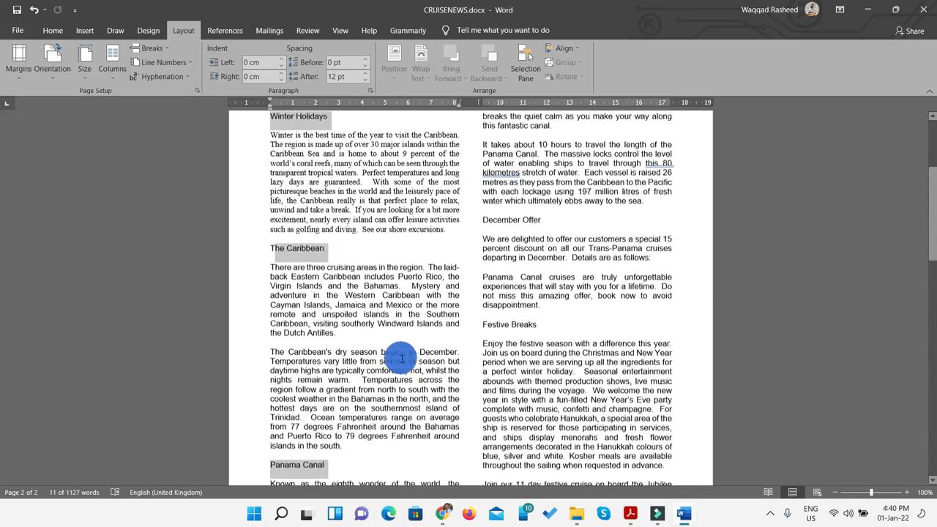
{"action": "scroll", "coordinate": [455, 359], "scroll_direction": "up", "scroll_amount": 1}
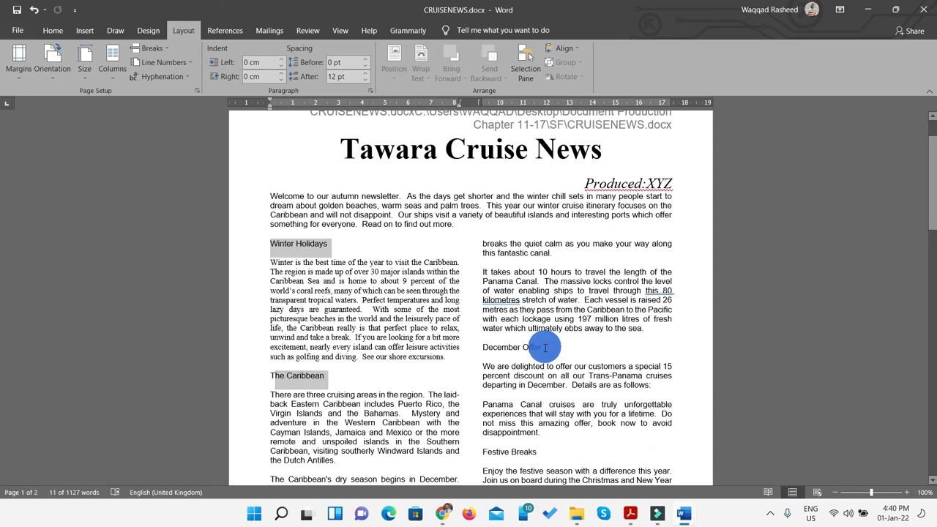
{"action": "left_click_drag", "start_coordinate": [542, 345], "coordinate": [481, 347]}
{"action": "scroll", "coordinate": [523, 401], "scroll_direction": "down", "scroll_amount": 2}
{"action": "left_click_drag", "start_coordinate": [542, 393], "coordinate": [481, 393]}
{"action": "scroll", "coordinate": [533, 414], "scroll_direction": "down", "scroll_amount": 10}
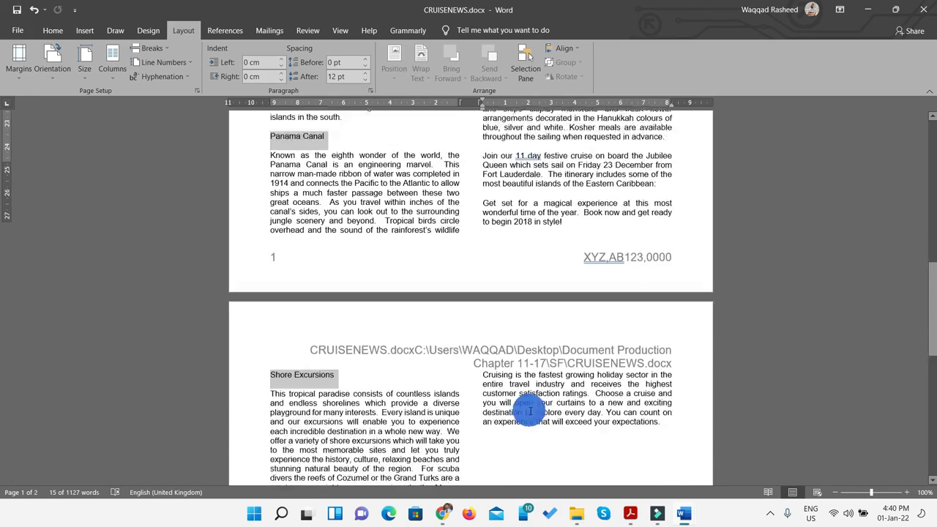
Recheck task 9 in the exam paper, return to CRUISENEWS.docx and apply the TC-subhead style to the eight selected subheadings
{"action": "left_click", "coordinate": [633, 515]}
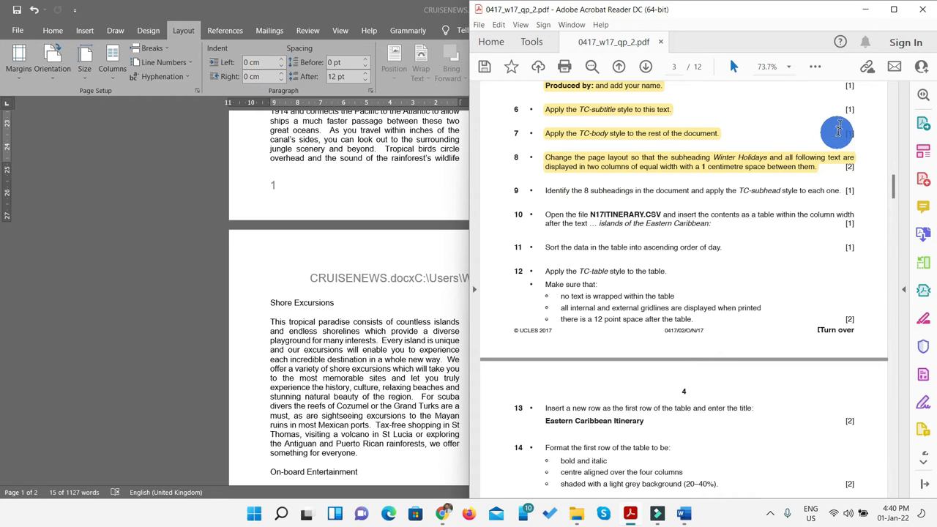
{"action": "left_click", "coordinate": [862, 10]}
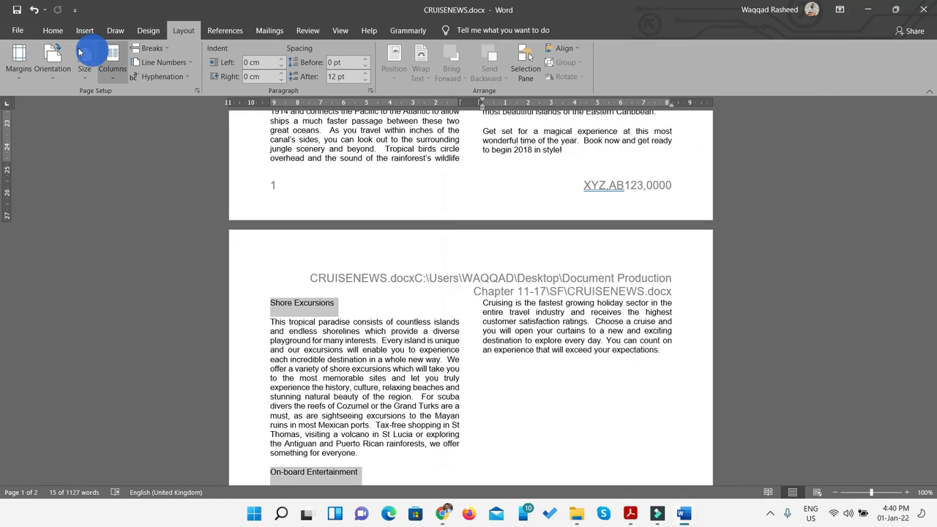
{"action": "left_click", "coordinate": [52, 32]}
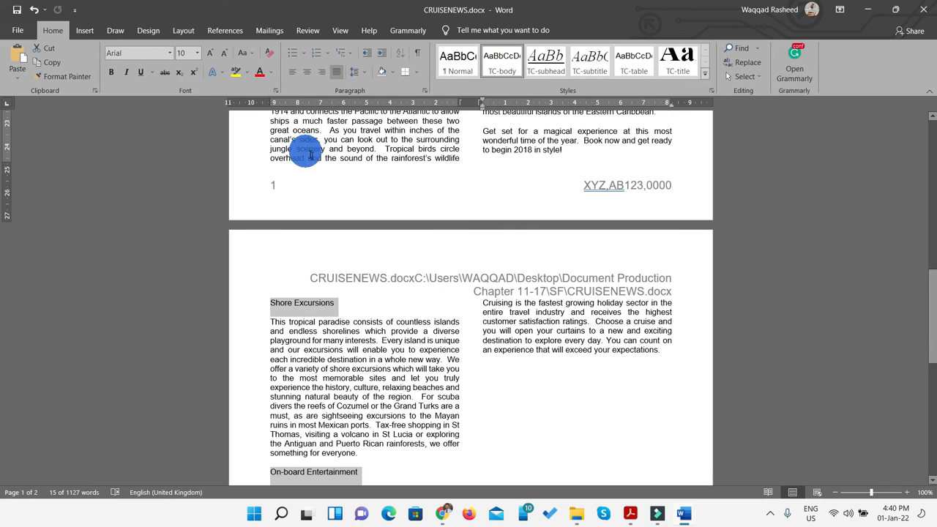
{"action": "left_click", "coordinate": [555, 66]}
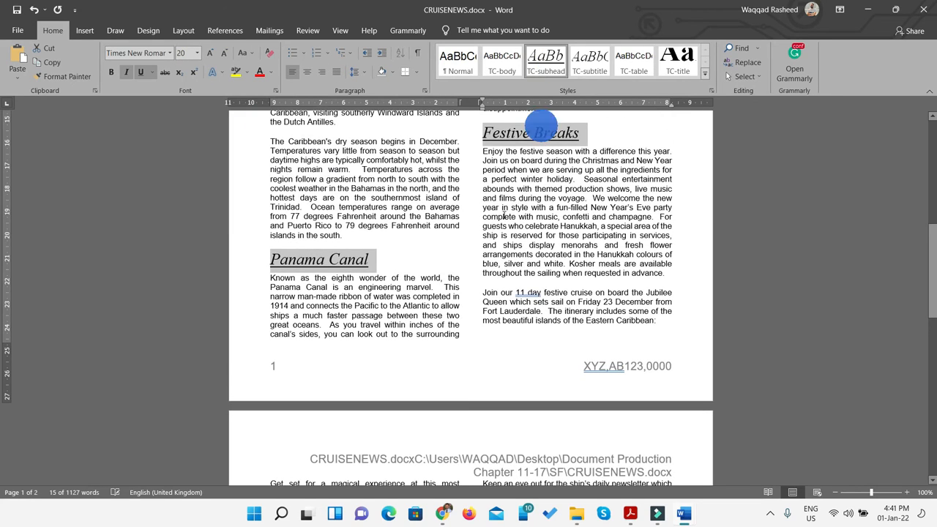
Review the styled subheadings in CRUISENEWS.docx, switch to the exam paper and highlight the task 9 instruction
{"action": "scroll", "coordinate": [482, 222], "scroll_direction": "up", "scroll_amount": 6}
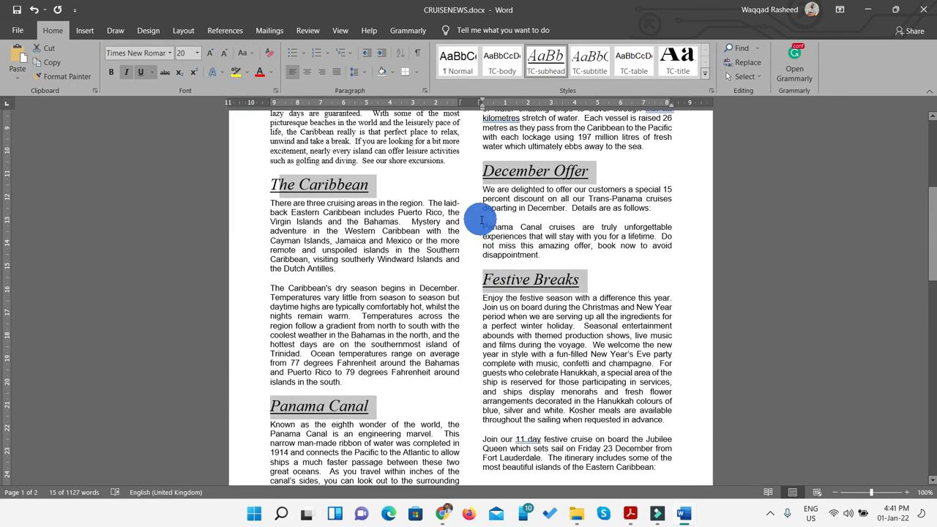
{"action": "scroll", "coordinate": [481, 219], "scroll_direction": "up", "scroll_amount": 1}
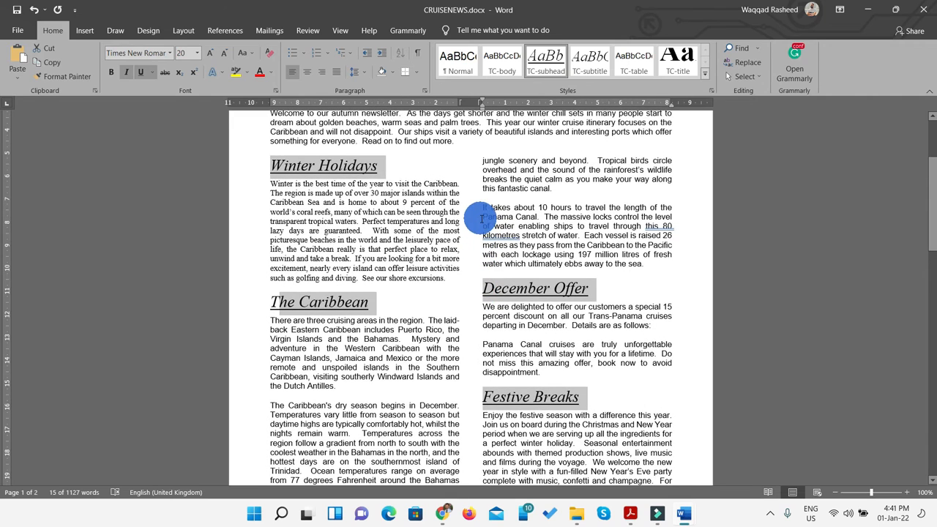
{"action": "left_click", "coordinate": [629, 514]}
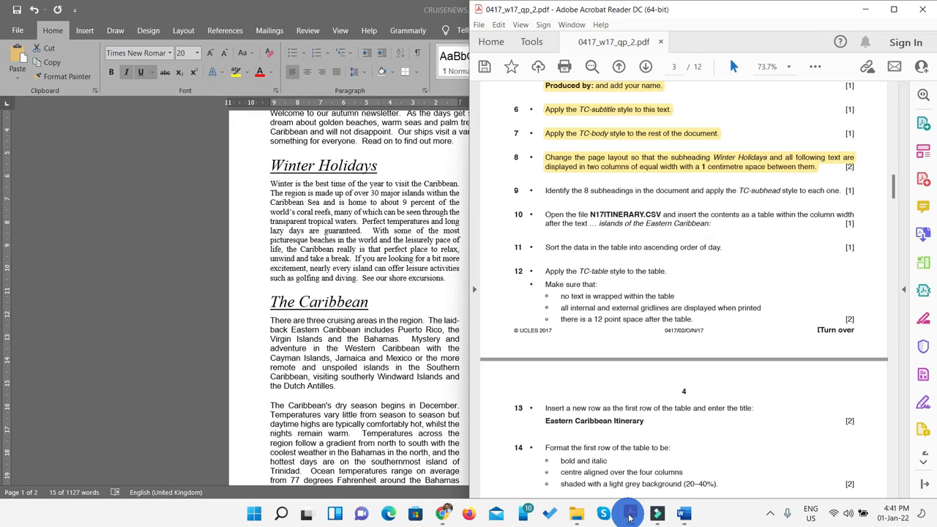
{"action": "left_click_drag", "start_coordinate": [838, 191], "coordinate": [555, 192]}
{"action": "left_click", "coordinate": [814, 66]}
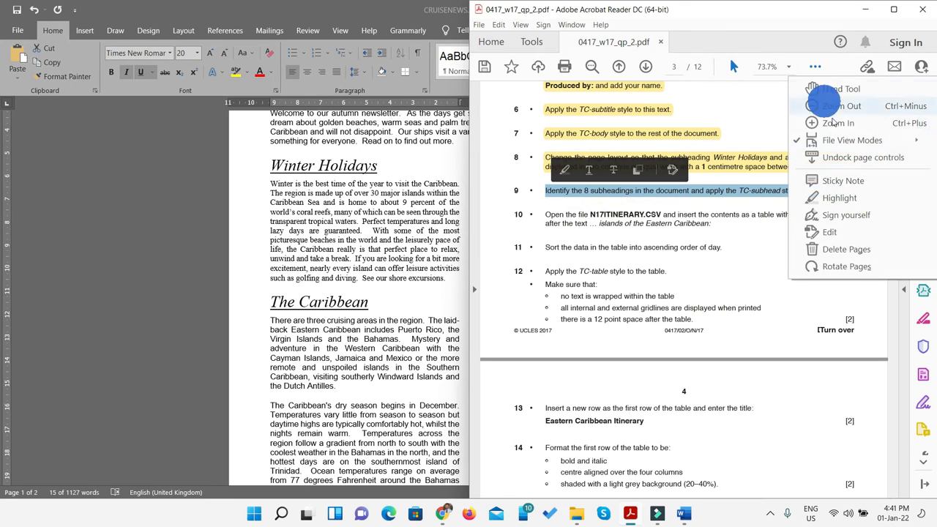
{"action": "left_click", "coordinate": [623, 251]}
Read task 10, open N17ITINERARY.CSV from the SF folder in a maximised Excel window and fit all columns to their contents
{"action": "scroll", "coordinate": [623, 264], "scroll_direction": "down", "scroll_amount": 1}
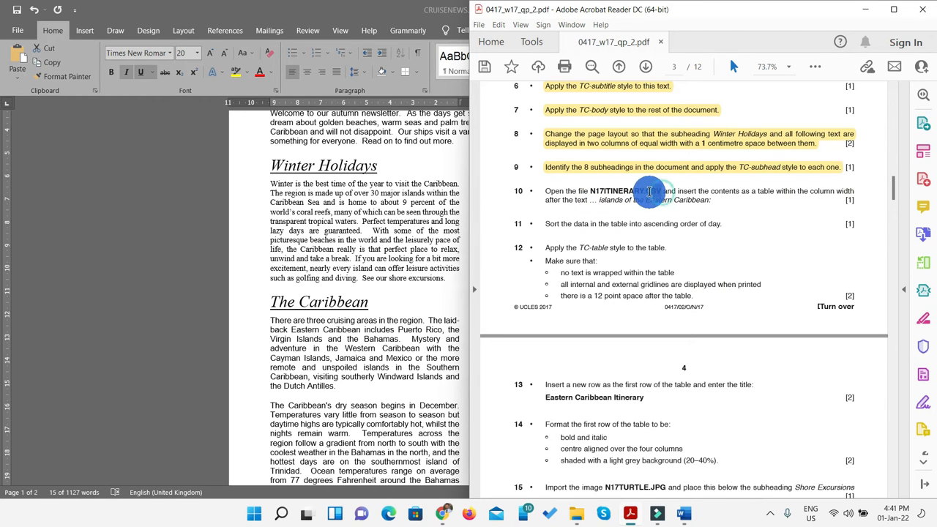
{"action": "left_click_drag", "start_coordinate": [644, 191], "coordinate": [661, 191]}
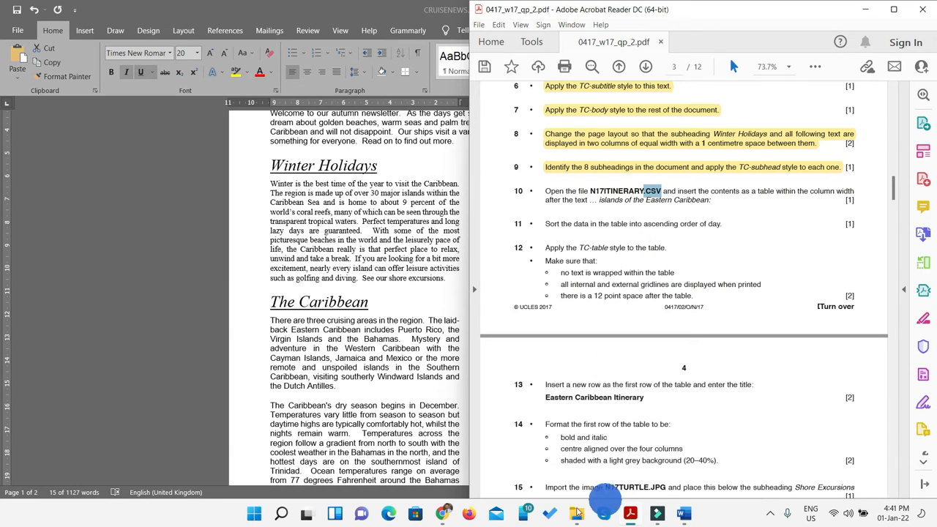
{"action": "left_click", "coordinate": [576, 515]}
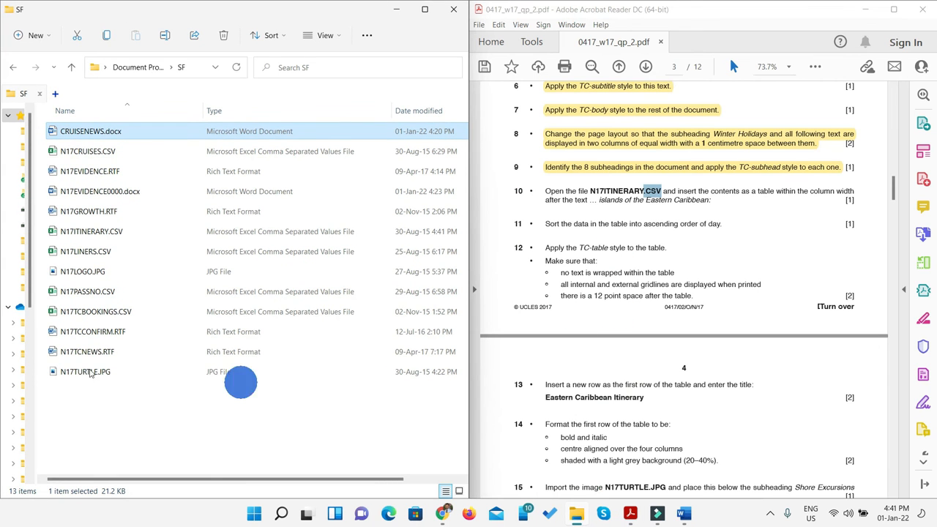
{"action": "left_click", "coordinate": [96, 240]}
{"action": "double_click", "coordinate": [95, 240]}
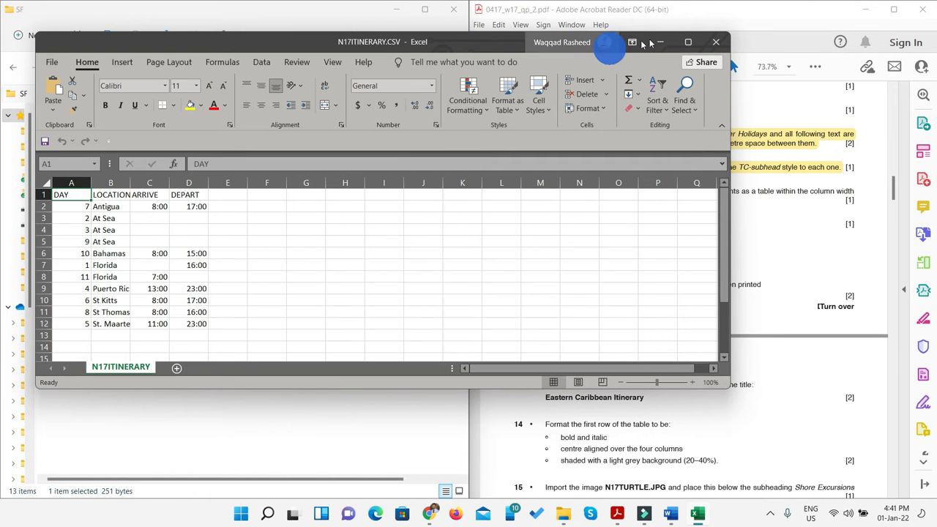
{"action": "left_click", "coordinate": [688, 42]}
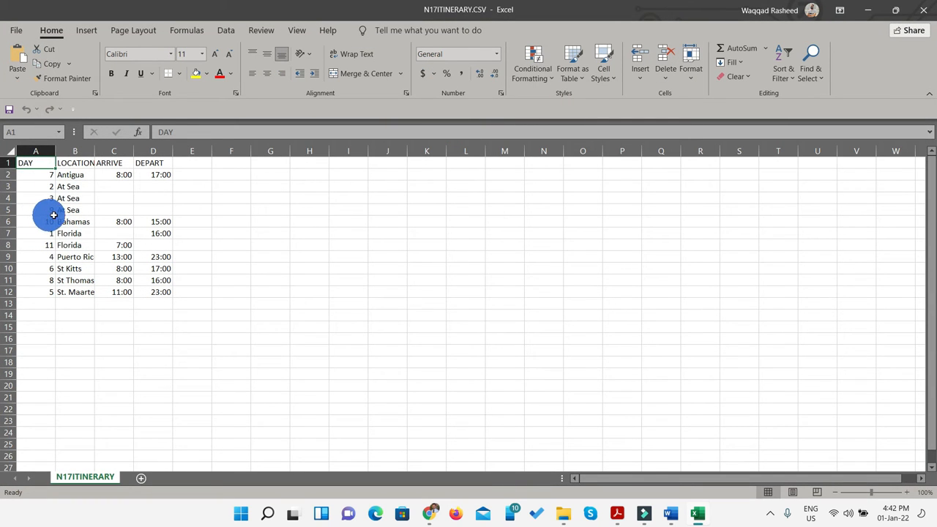
{"action": "left_click", "coordinate": [6, 152]}
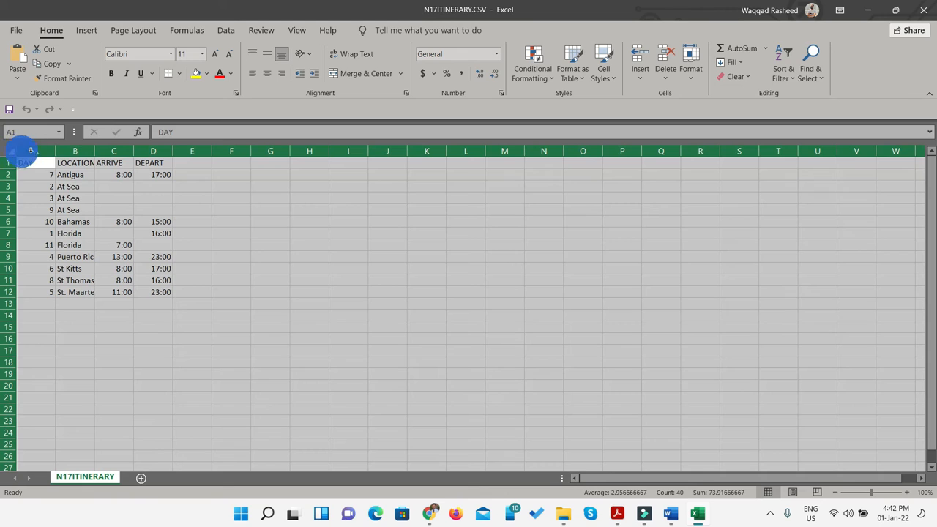
{"action": "double_click", "coordinate": [55, 150]}
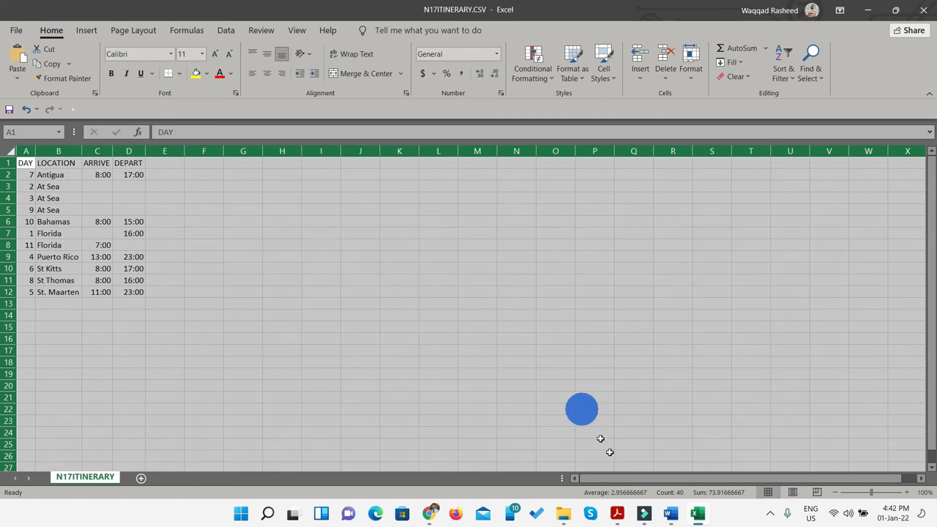
Copy the phrase "islands of the Eastern Caribbean:" from task 10 in the exam paper and switch to CRUISENEWS.docx in Word
{"action": "left_click", "coordinate": [672, 516]}
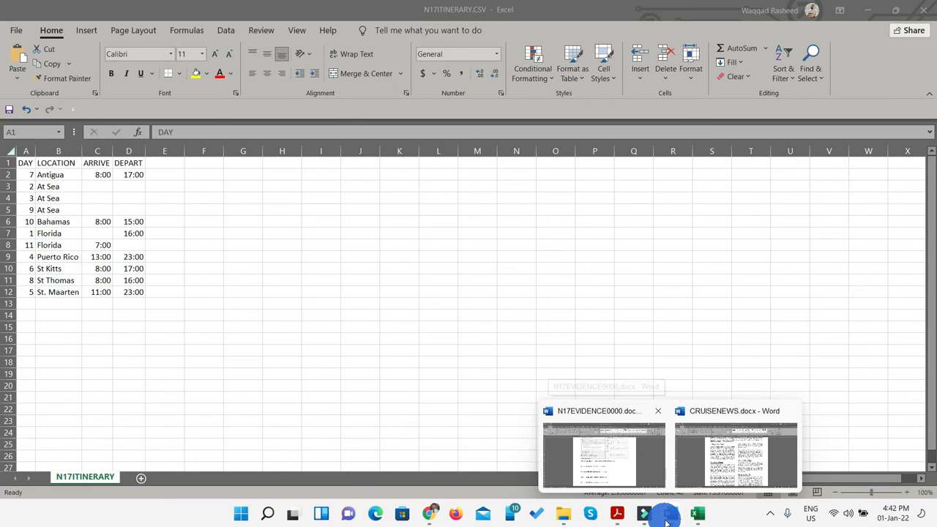
{"action": "left_click", "coordinate": [618, 512]}
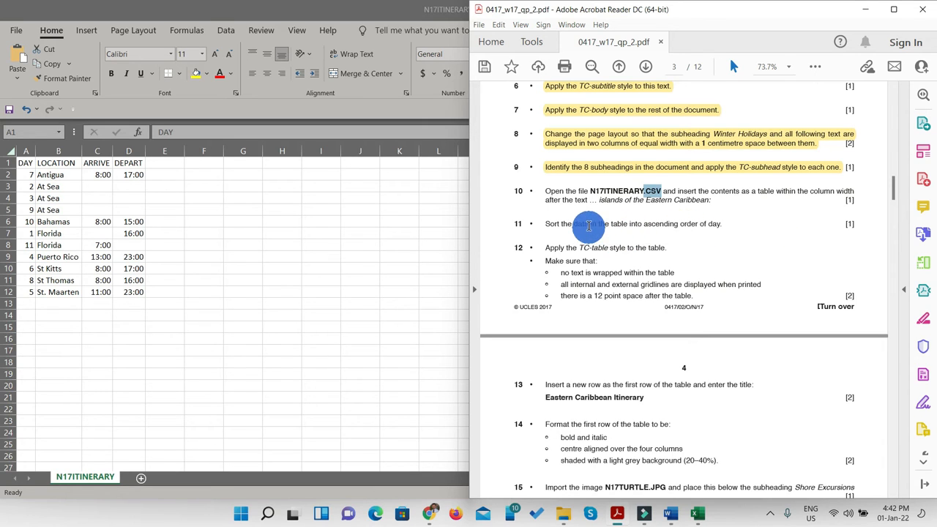
{"action": "left_click_drag", "start_coordinate": [600, 200], "coordinate": [711, 206]}
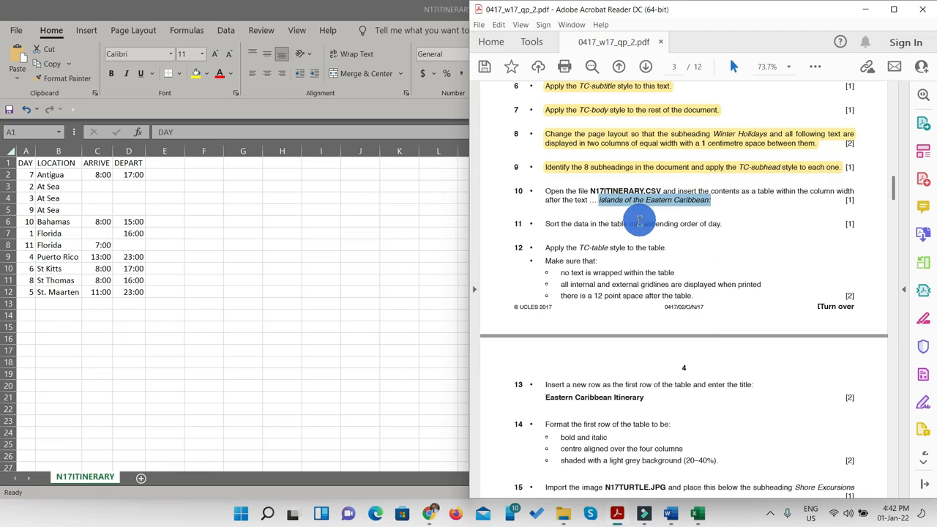
{"action": "mouse_move", "coordinate": [671, 523]}
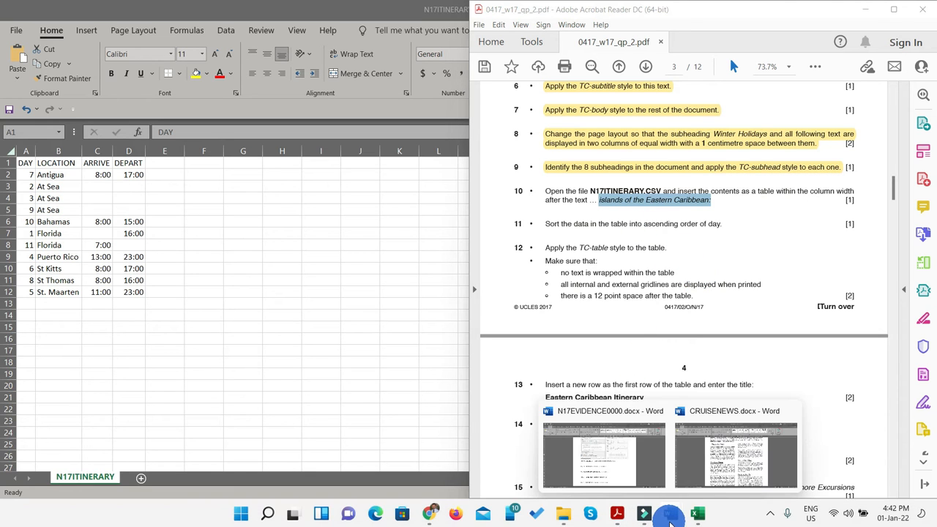
{"action": "left_click", "coordinate": [718, 457]}
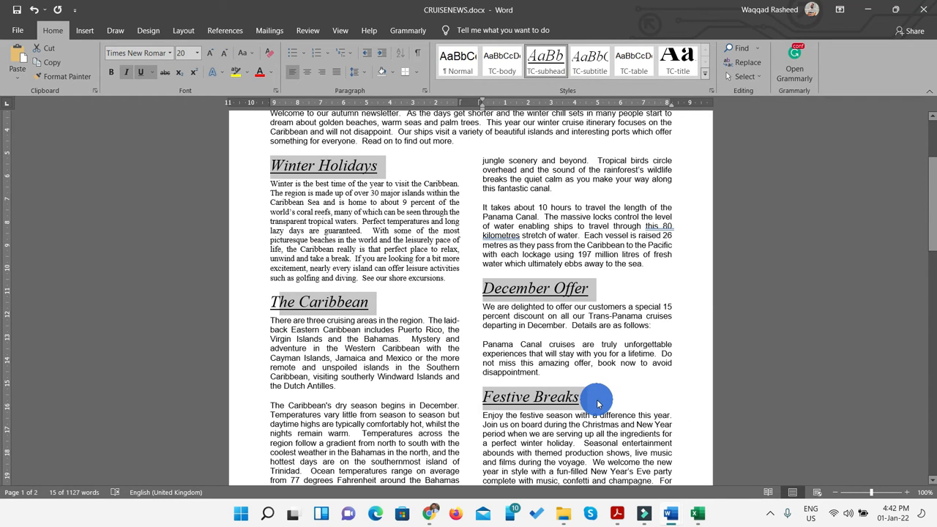
Find "islands of the Eastern Caribbean:" in the document and insert a new paragraph directly after it
{"action": "left_click", "coordinate": [614, 370]}
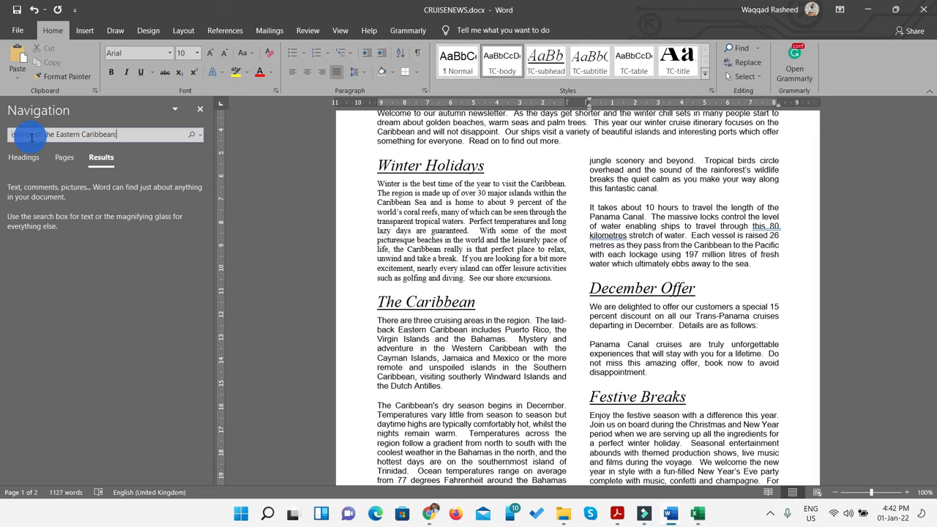
{"action": "type", "text": ":"}
{"action": "left_click", "coordinate": [758, 207]}
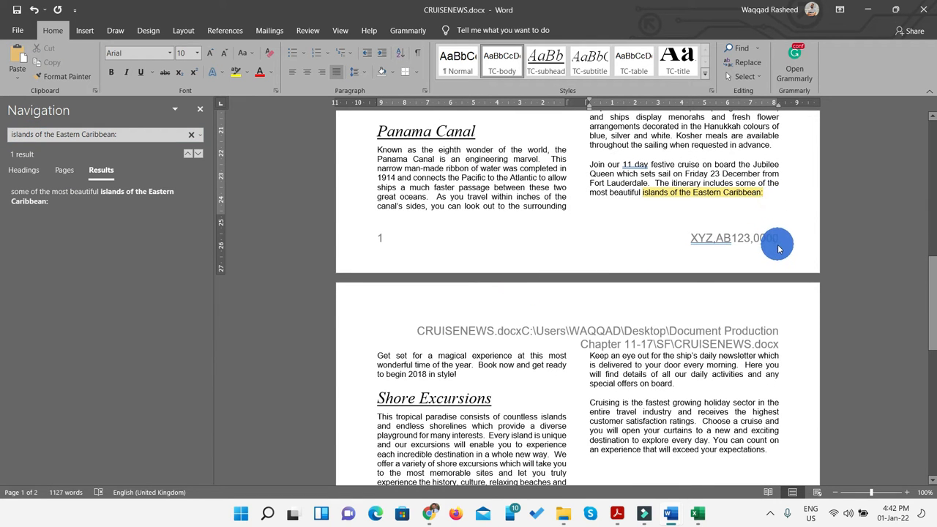
{"action": "key", "text": "Return"}
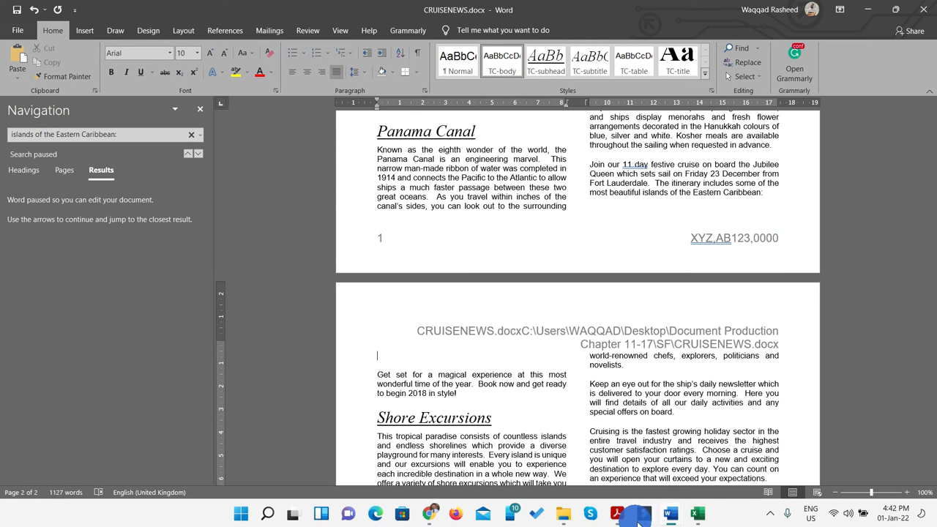
Copy range A1:D12 from N17ITINERARY.CSV in Excel and paste it into CRUISENEWS.docx on the new line after the Eastern Caribbean text
{"action": "left_click", "coordinate": [698, 513]}
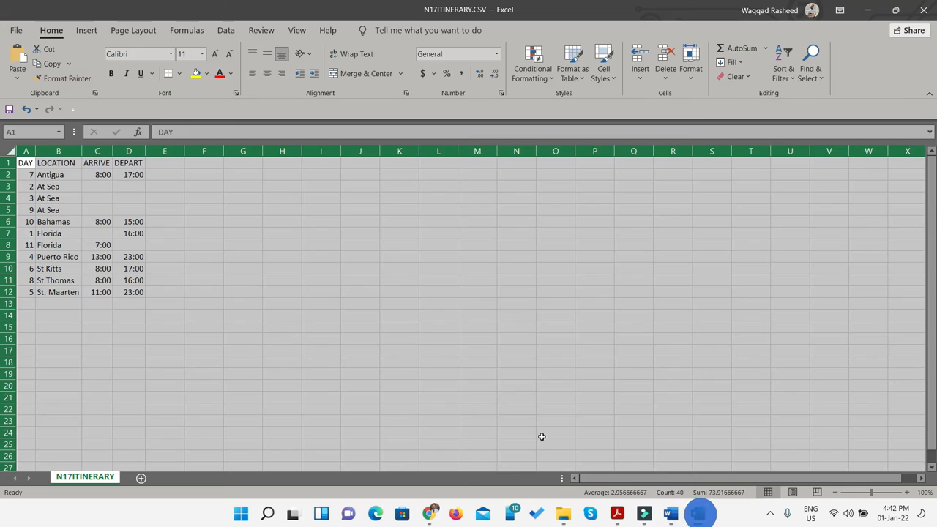
{"action": "left_click", "coordinate": [57, 222]}
{"action": "left_click_drag", "start_coordinate": [26, 162], "coordinate": [123, 292]}
{"action": "key", "text": "ctrl+c"}
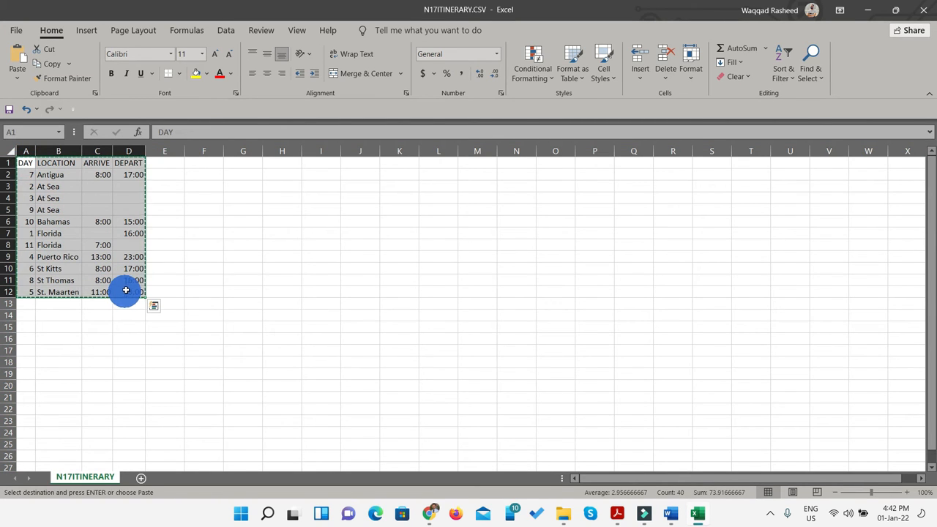
{"action": "left_click", "coordinate": [867, 10]}
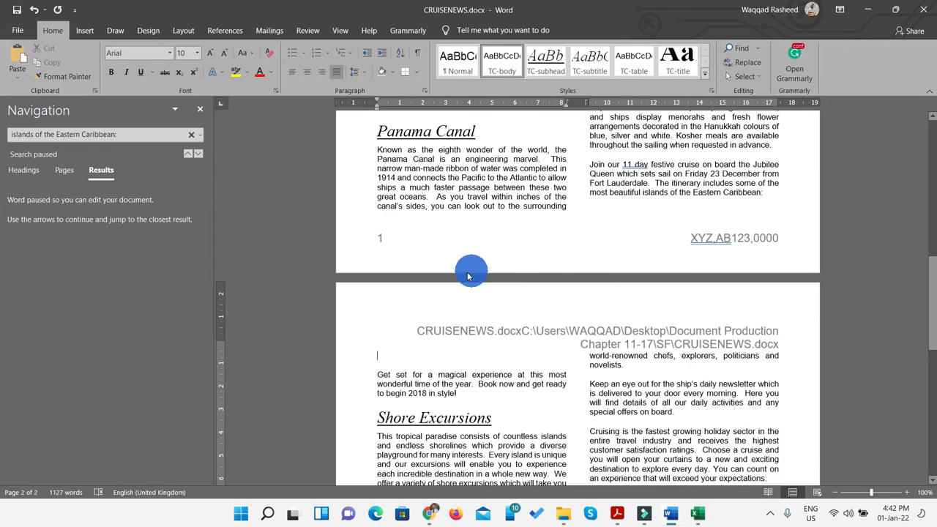
{"action": "left_click", "coordinate": [421, 363]}
{"action": "key", "text": "ctrl+v"}
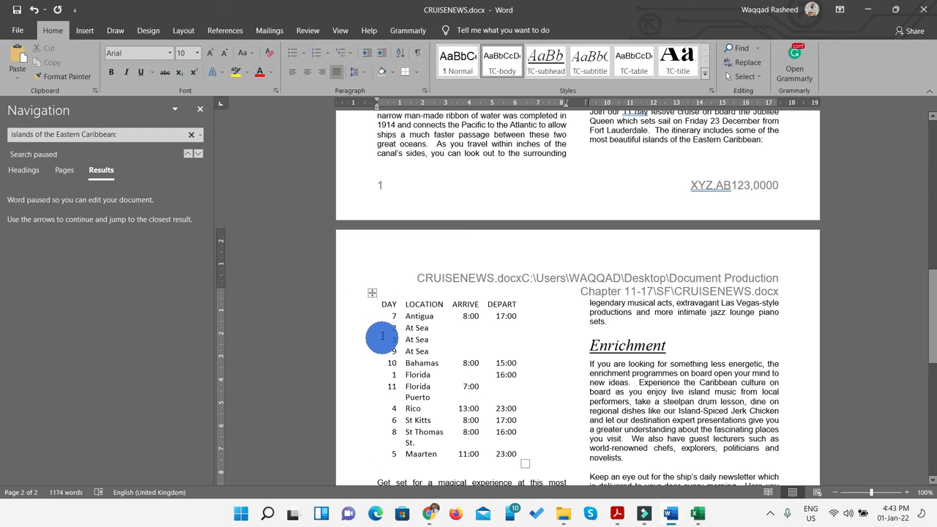
Select the whole itinerary table, close the search results and apply All Borders to the table
{"action": "left_click", "coordinate": [372, 292]}
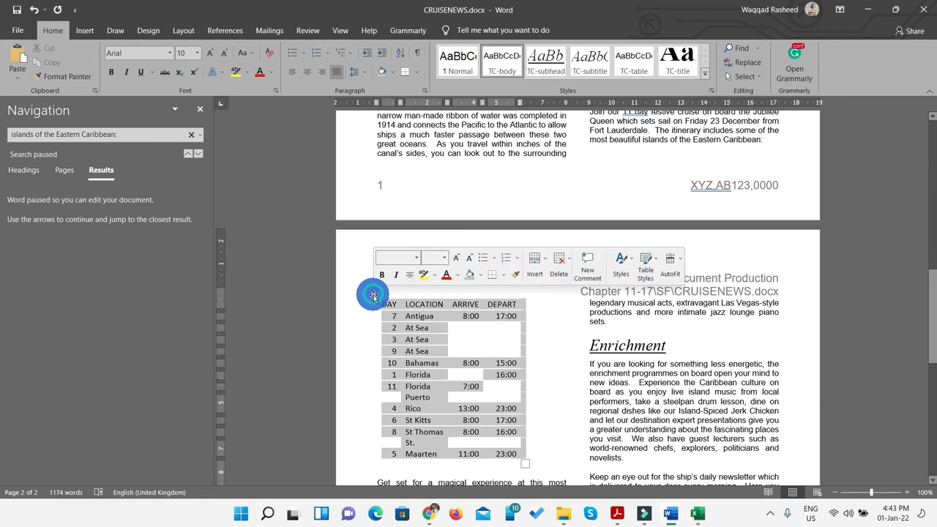
{"action": "left_click", "coordinate": [201, 108]}
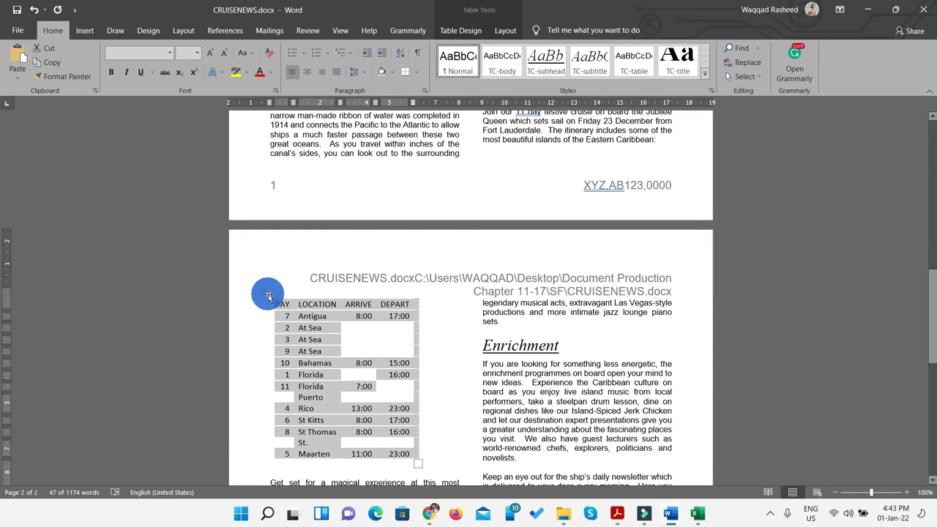
{"action": "left_click", "coordinate": [414, 72]}
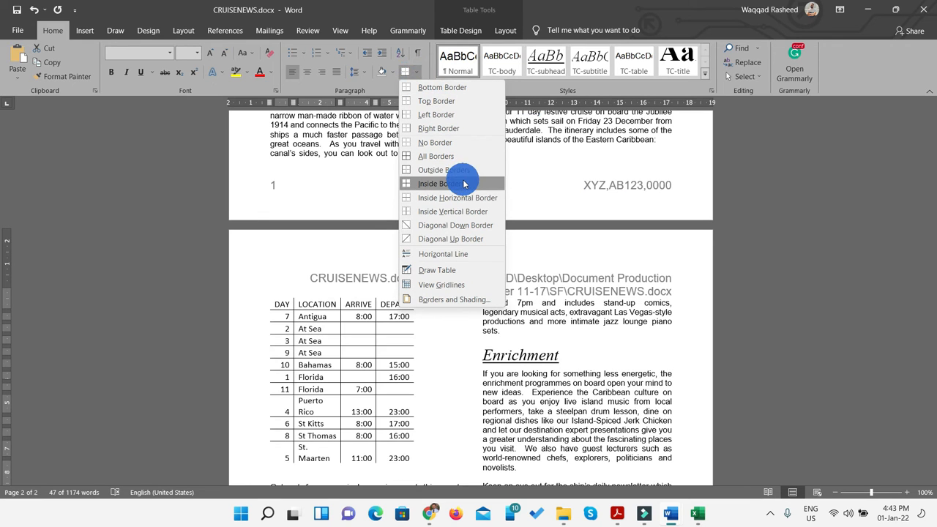
{"action": "left_click", "coordinate": [439, 156]}
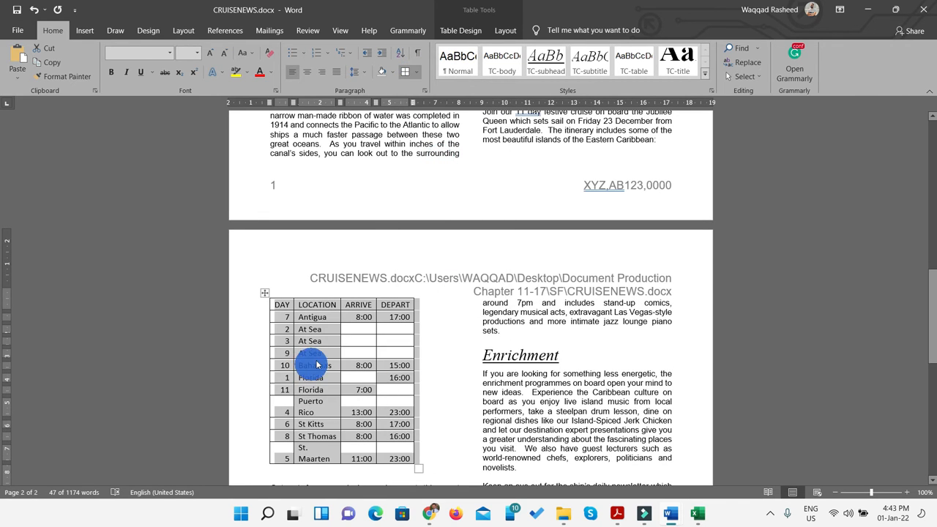
Switch to the exam paper, highlight the task 10 instruction and read the tasks that follow
{"action": "left_click", "coordinate": [617, 514]}
{"action": "left_click", "coordinate": [662, 236]}
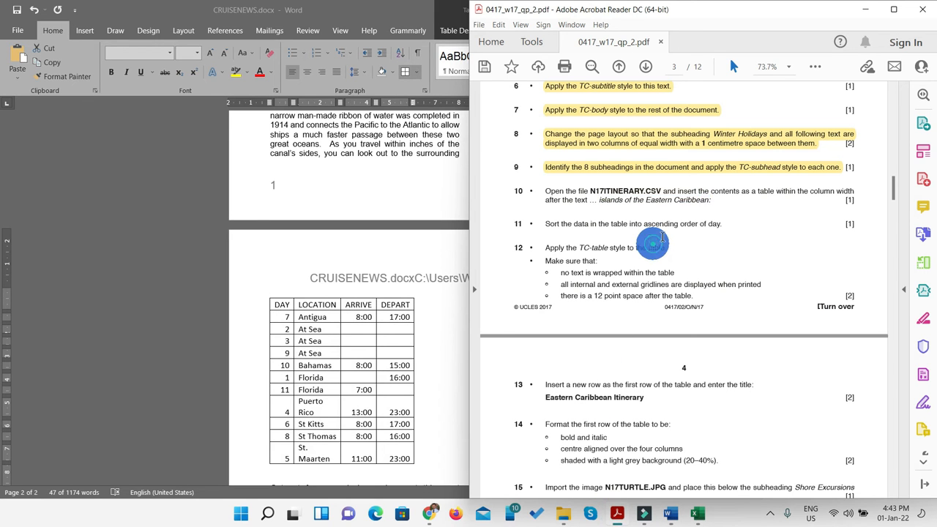
{"action": "left_click_drag", "start_coordinate": [739, 191], "coordinate": [710, 202]}
{"action": "left_click", "coordinate": [815, 66]}
{"action": "left_click", "coordinate": [841, 199]}
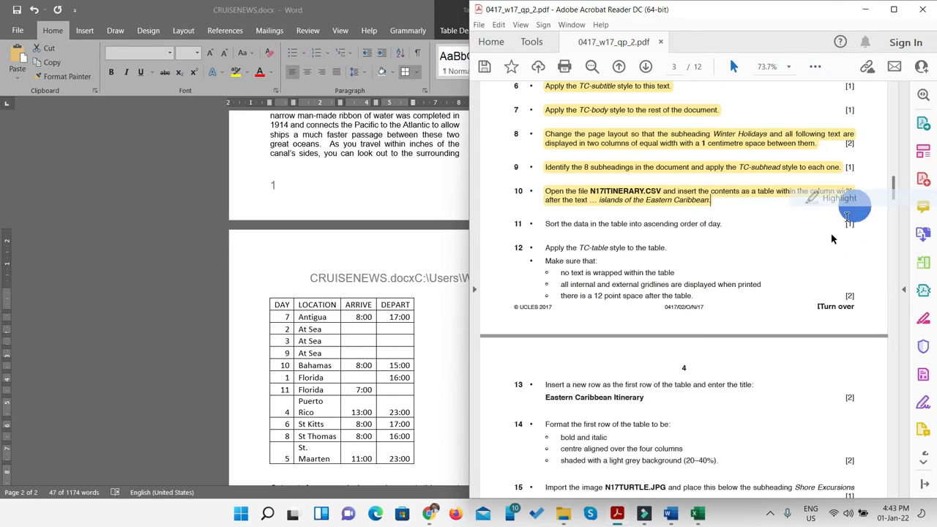
{"action": "scroll", "coordinate": [585, 245], "scroll_direction": "down", "scroll_amount": 1}
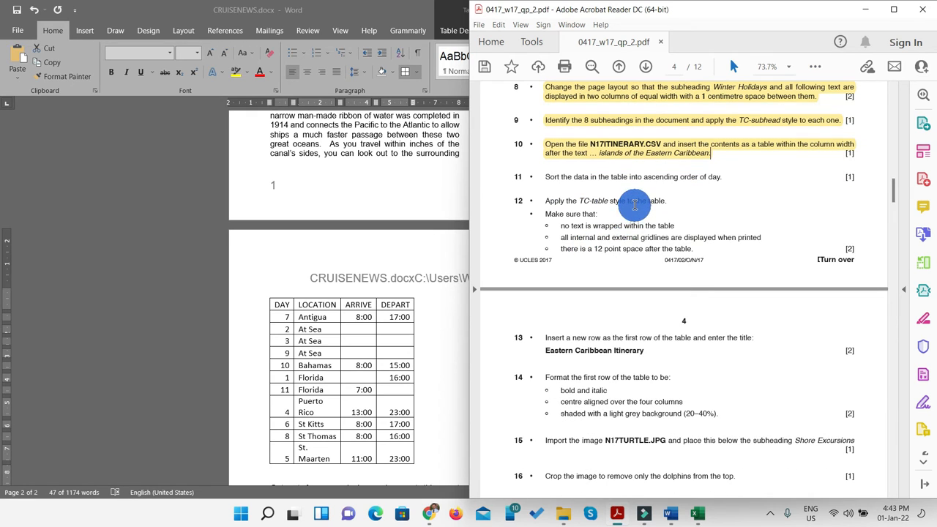
Return to CRUISENEWS.docx and sort the itinerary table by DAY as numbers in ascending order, treating the first row as a header
{"action": "left_click", "coordinate": [864, 11]}
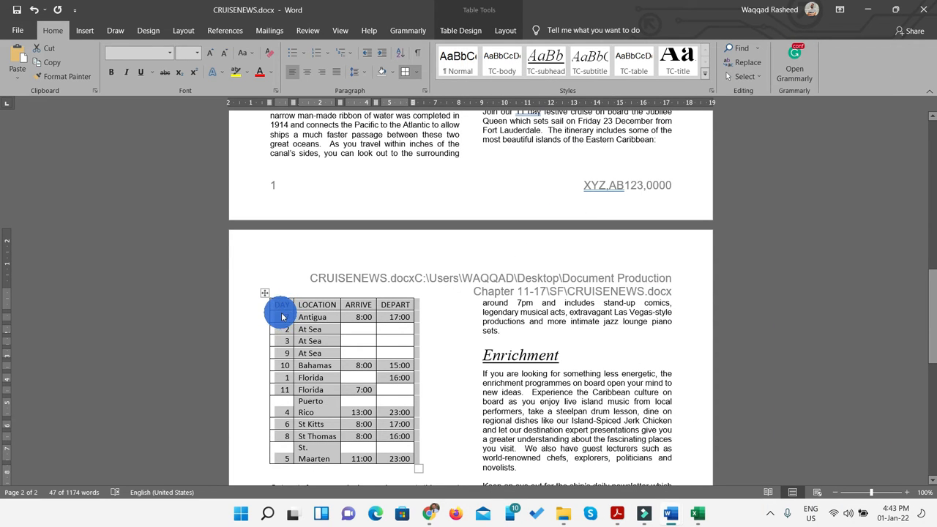
{"action": "left_click", "coordinate": [266, 296]}
{"action": "left_click", "coordinate": [400, 53]}
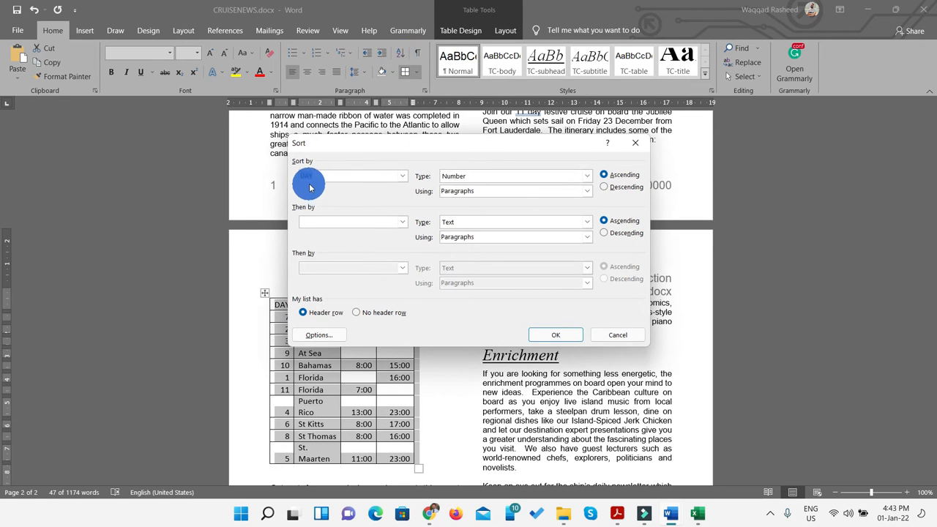
{"action": "left_click", "coordinate": [402, 180]}
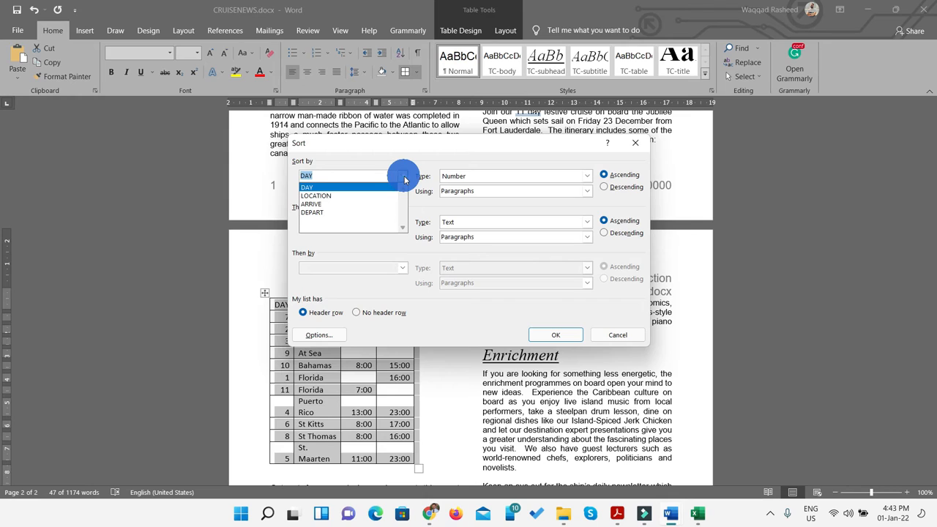
{"action": "left_click", "coordinate": [405, 179]}
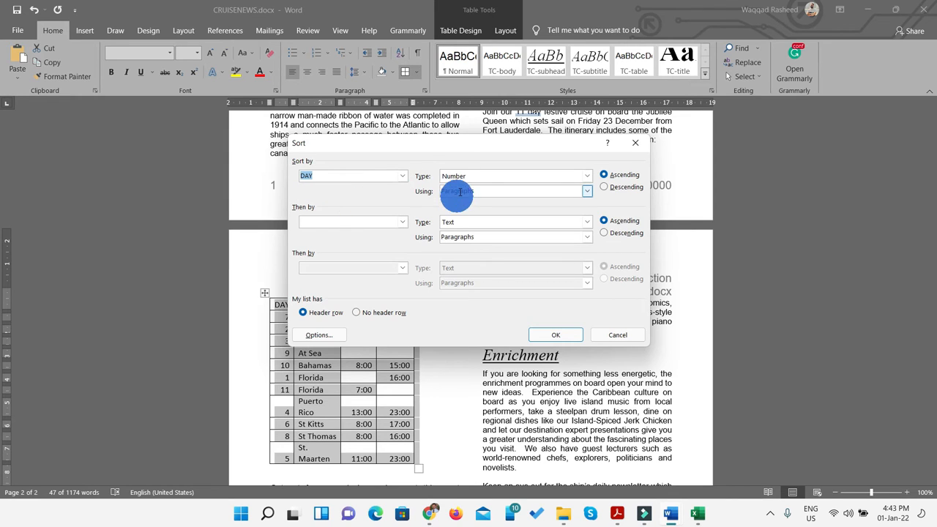
{"action": "left_click", "coordinate": [564, 338]}
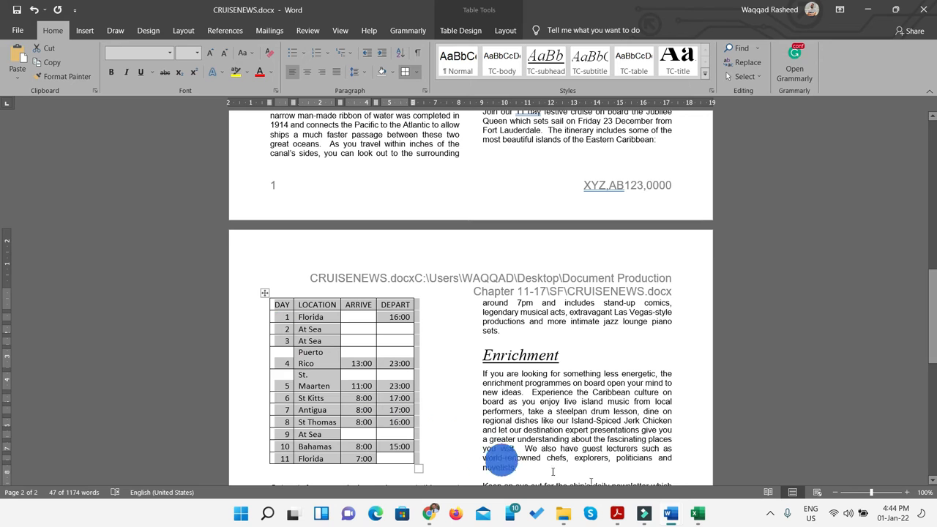
Switch to the exam paper, highlight the task 11 instruction and read task 12
{"action": "left_click", "coordinate": [617, 513]}
{"action": "scroll", "coordinate": [644, 217], "scroll_direction": "down", "scroll_amount": 1}
{"action": "left_click_drag", "start_coordinate": [723, 153], "coordinate": [545, 153]}
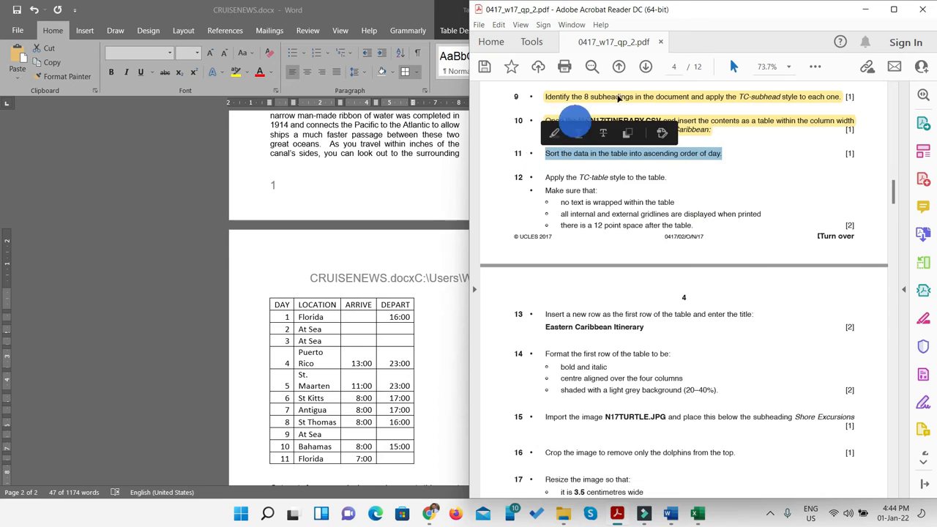
{"action": "left_click", "coordinate": [814, 67]}
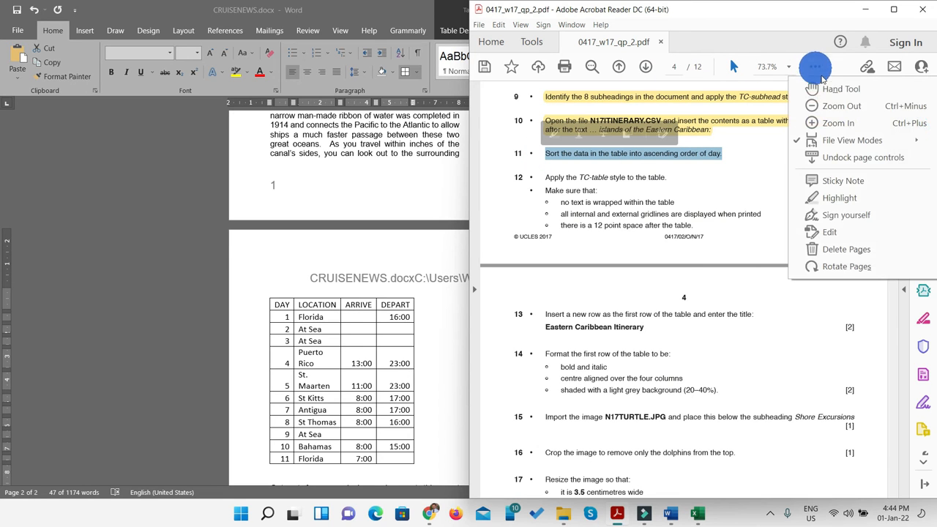
{"action": "left_click", "coordinate": [838, 197]}
{"action": "scroll", "coordinate": [611, 235], "scroll_direction": "down", "scroll_amount": 2}
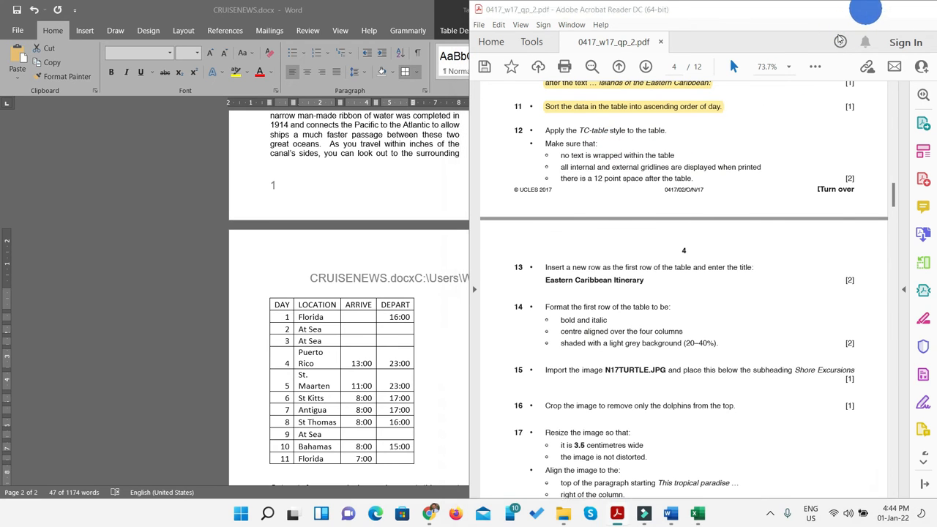
Return to CRUISENEWS.docx, apply the TC-table style to the itinerary table and widen its LOCATION column so that no text wraps
{"action": "left_click", "coordinate": [866, 9]}
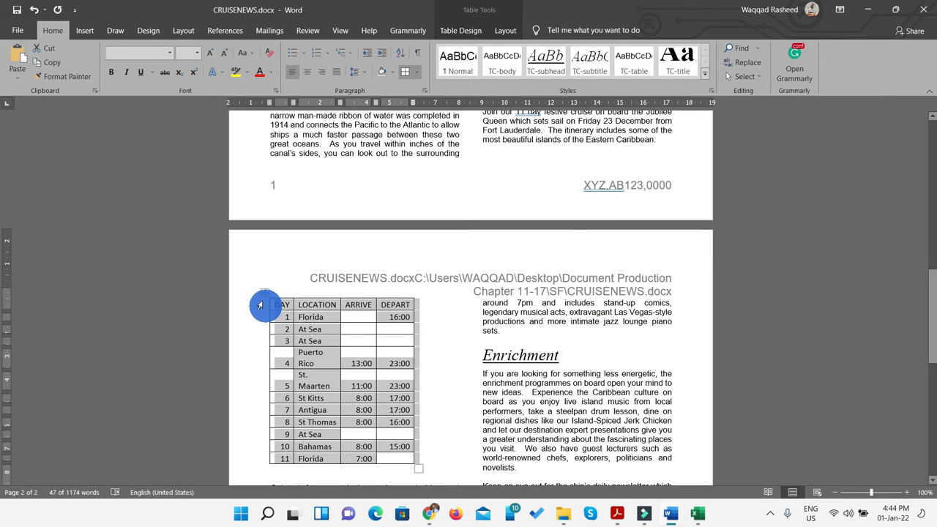
{"action": "left_click", "coordinate": [634, 70]}
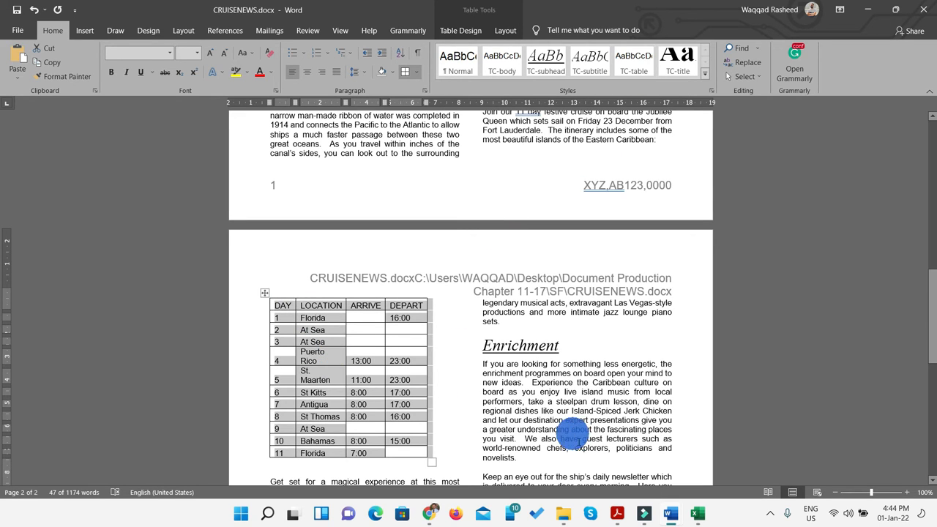
{"action": "left_click", "coordinate": [617, 514]}
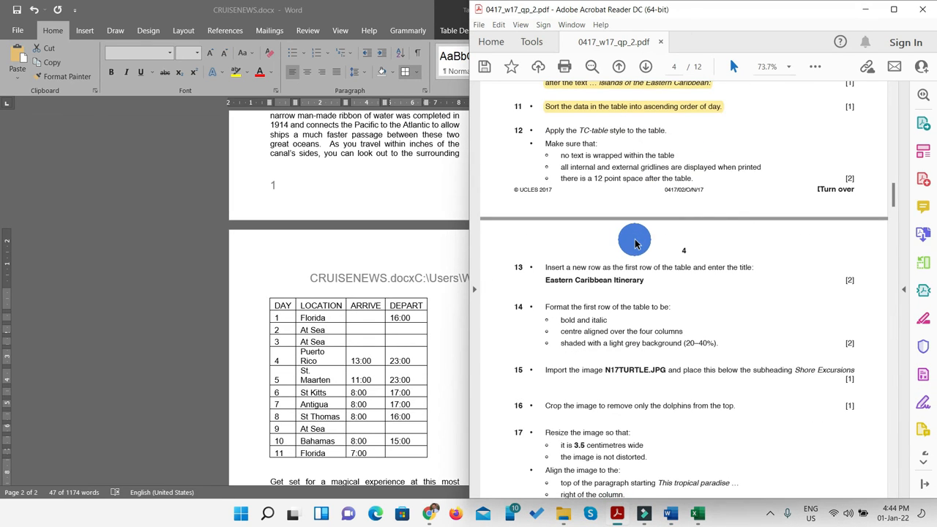
{"action": "scroll", "coordinate": [635, 244], "scroll_direction": "down", "scroll_amount": 1}
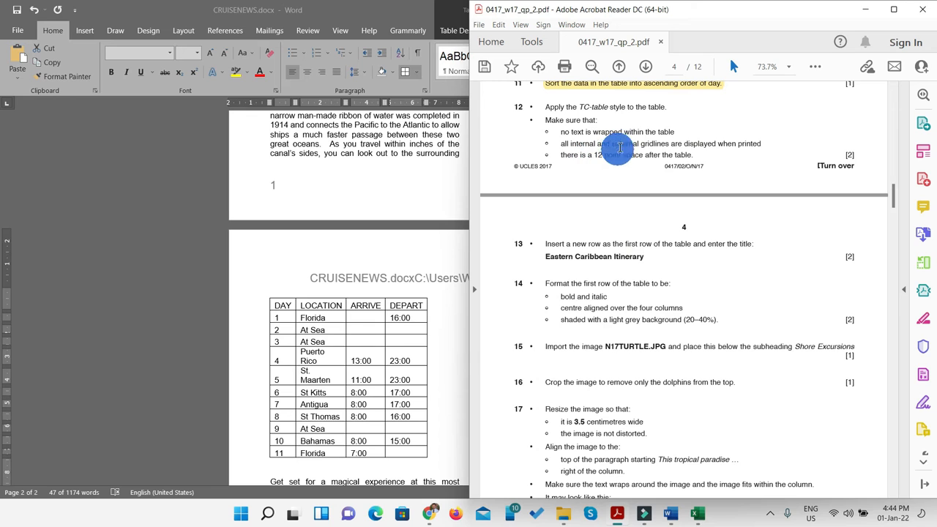
{"action": "left_click", "coordinate": [864, 11]}
{"action": "left_click", "coordinate": [316, 359]}
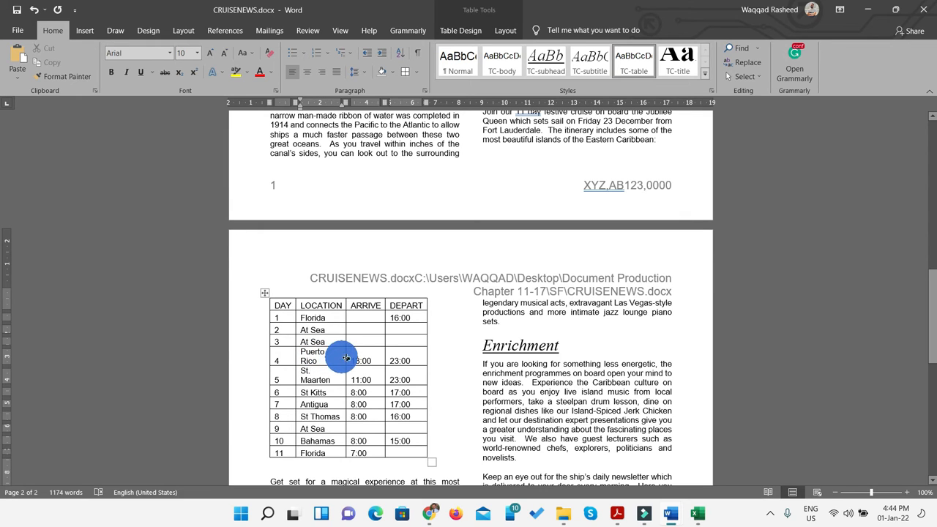
{"action": "left_click_drag", "start_coordinate": [426, 353], "coordinate": [356, 352]}
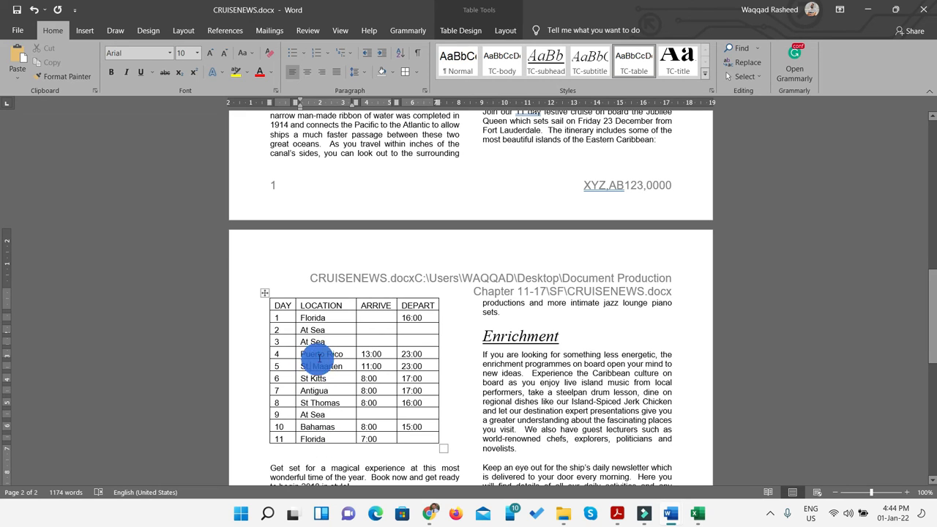
Check the table spacing requirement in the exam paper and inspect the paragraph spacing of the empty line below the itinerary table in CRUISENEWS.docx
{"action": "left_click", "coordinate": [615, 515]}
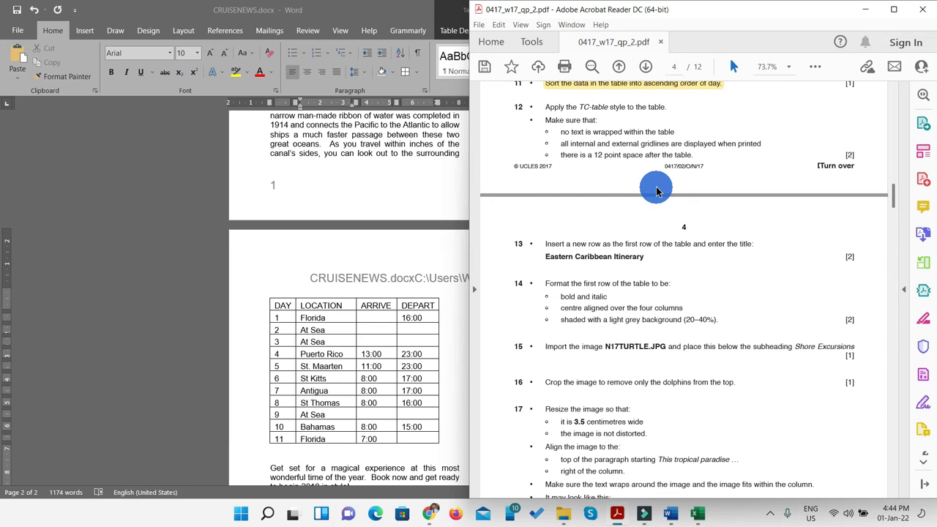
{"action": "scroll", "coordinate": [657, 192], "scroll_direction": "down", "scroll_amount": 3}
{"action": "scroll", "coordinate": [657, 192], "scroll_direction": "up", "scroll_amount": 3}
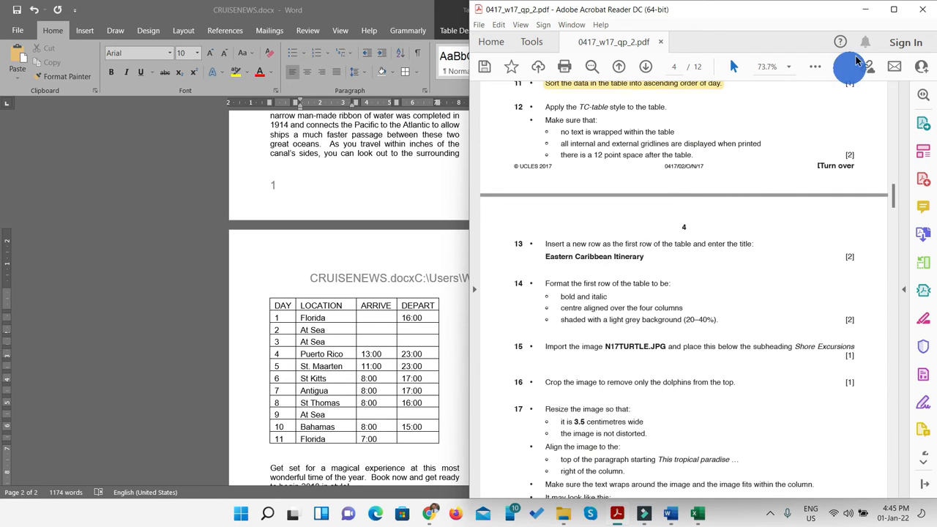
{"action": "left_click", "coordinate": [865, 9]}
{"action": "scroll", "coordinate": [456, 389], "scroll_direction": "down", "scroll_amount": 1}
{"action": "scroll", "coordinate": [456, 389], "scroll_direction": "down", "scroll_amount": 3}
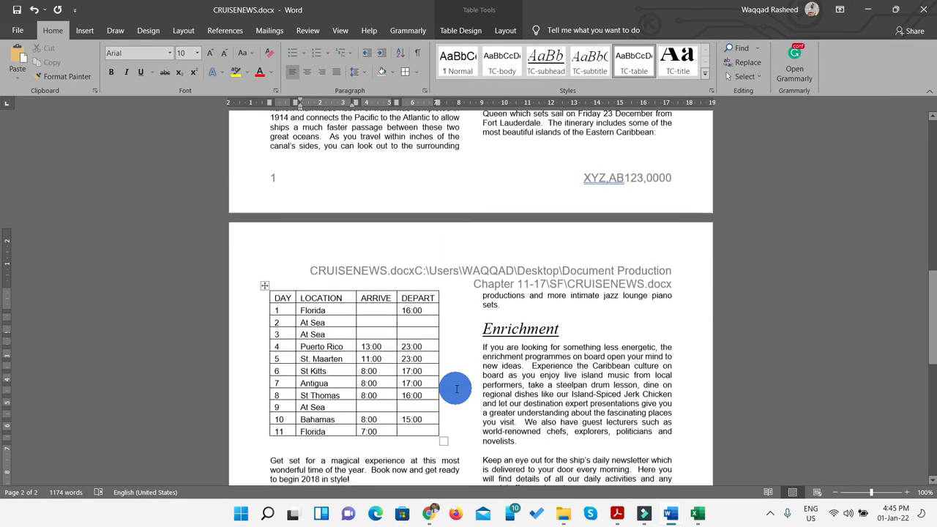
{"action": "left_click", "coordinate": [427, 370]}
{"action": "left_click", "coordinate": [292, 380]}
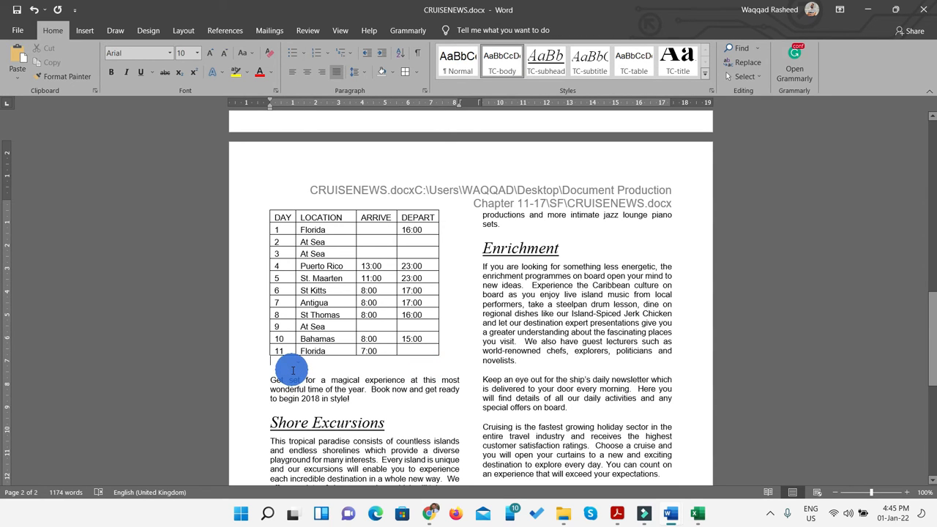
{"action": "left_click", "coordinate": [425, 90]}
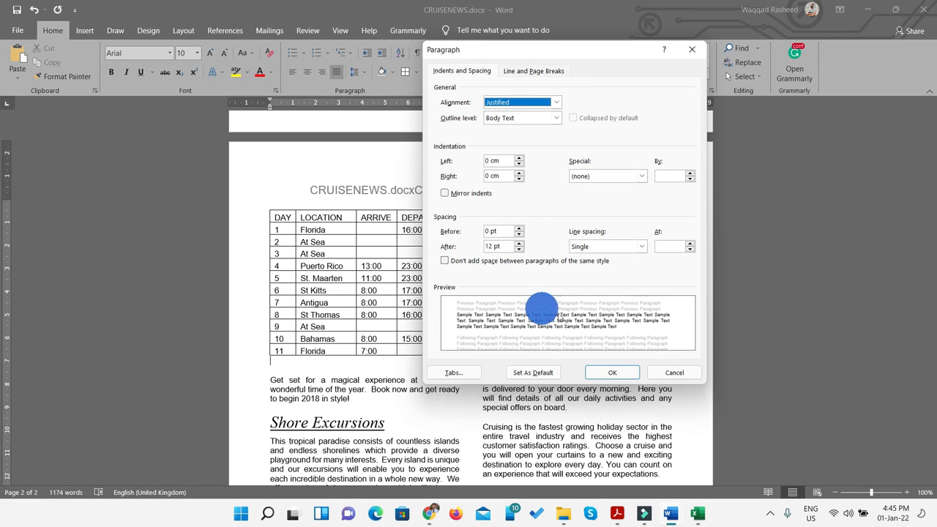
{"action": "left_click", "coordinate": [608, 375]}
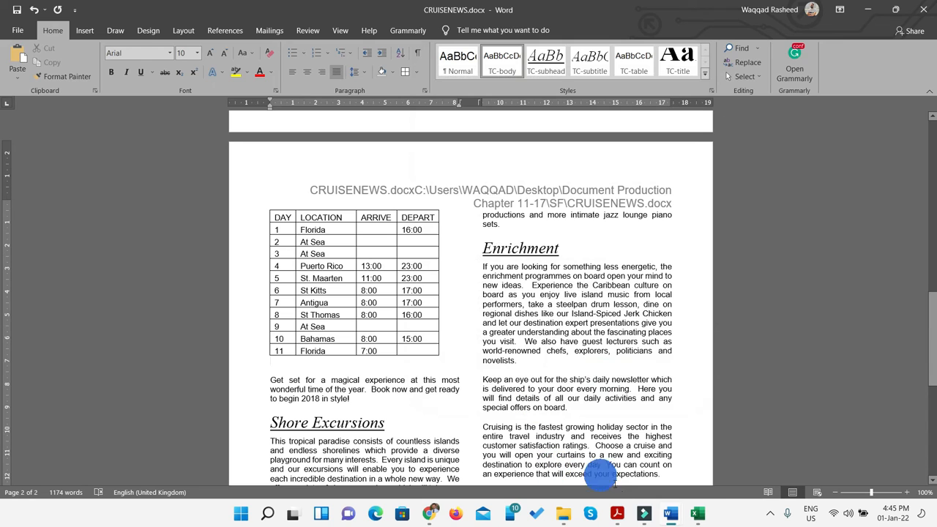
Switch to the exam paper, highlight the whole task 12 instruction and read the tasks on the following page
{"action": "left_click", "coordinate": [622, 517]}
{"action": "mouse_move", "coordinate": [700, 155]}
{"action": "left_mouse_down"}
{"action": "mouse_move", "coordinate": [607, 140]}
{"action": "mouse_move", "coordinate": [693, 155]}
{"action": "left_mouse_up"}
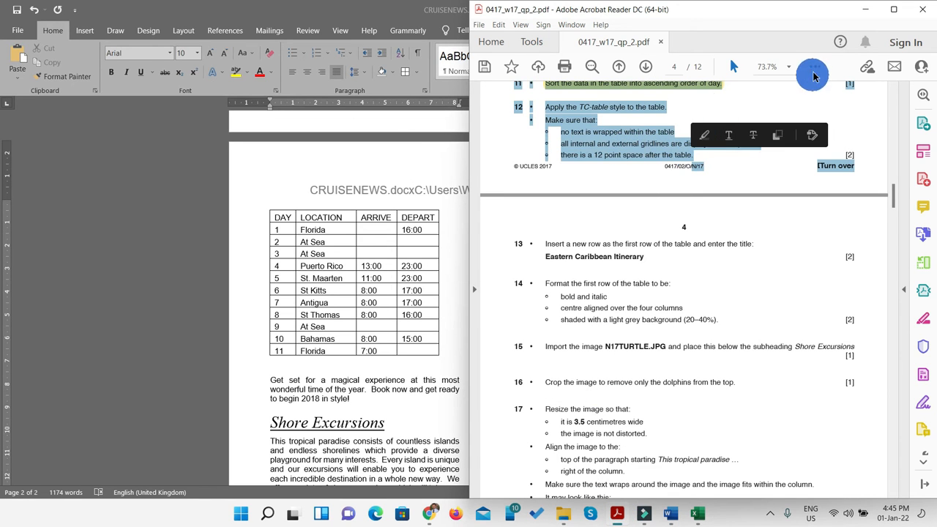
{"action": "left_click", "coordinate": [818, 69]}
{"action": "left_click", "coordinate": [862, 199]}
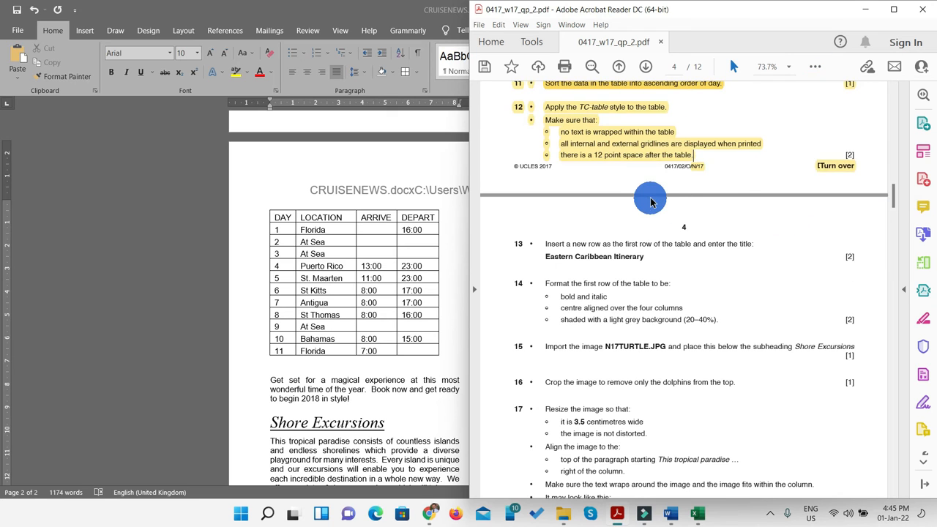
{"action": "scroll", "coordinate": [649, 198], "scroll_direction": "down", "scroll_amount": 3}
{"action": "scroll", "coordinate": [649, 198], "scroll_direction": "down", "scroll_amount": 1}
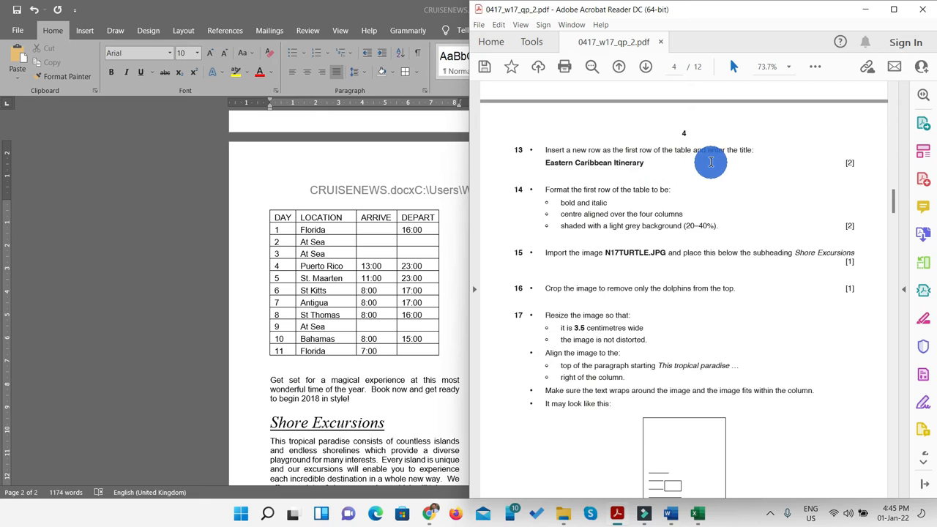
Return to CRUISENEWS.docx and insert a new row above the DAY header row of the itinerary table
{"action": "left_click", "coordinate": [271, 245]}
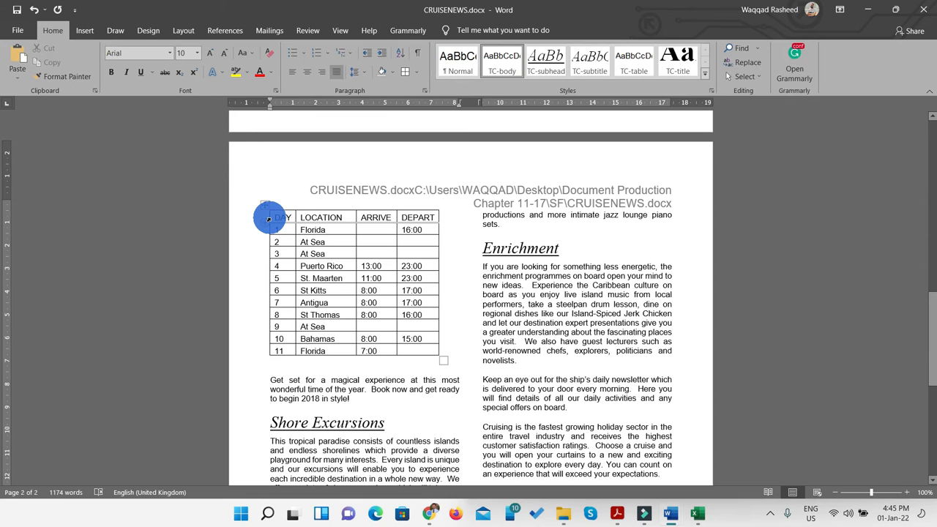
{"action": "left_click", "coordinate": [268, 219]}
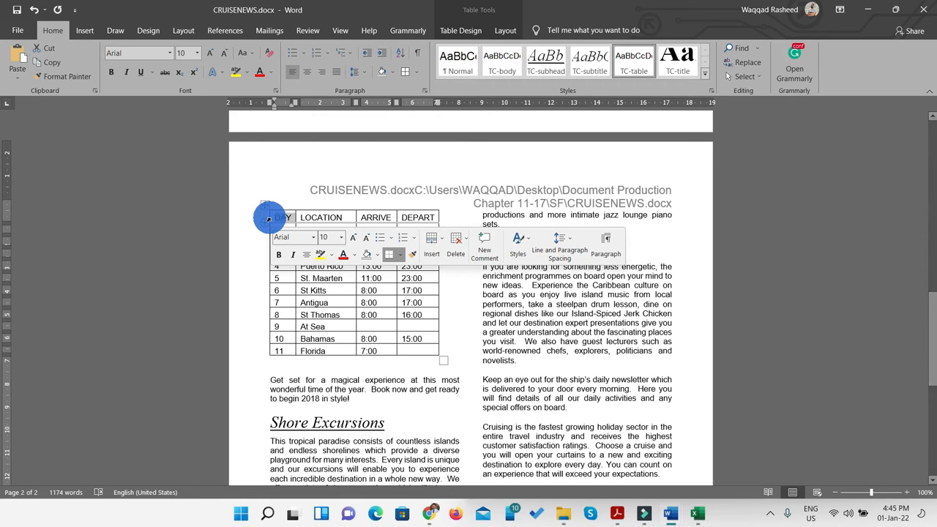
{"action": "right_click", "coordinate": [269, 219]}
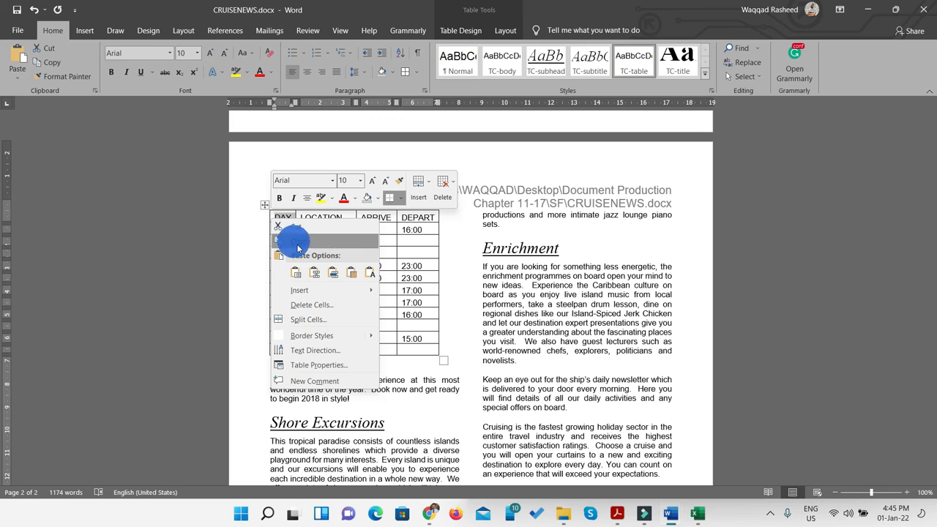
{"action": "mouse_move", "coordinate": [310, 290]}
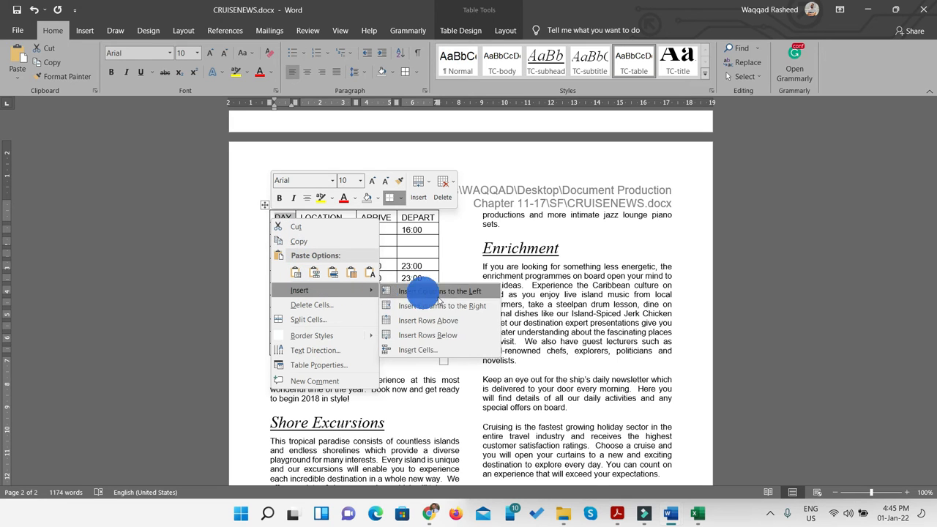
{"action": "left_click", "coordinate": [444, 337]}
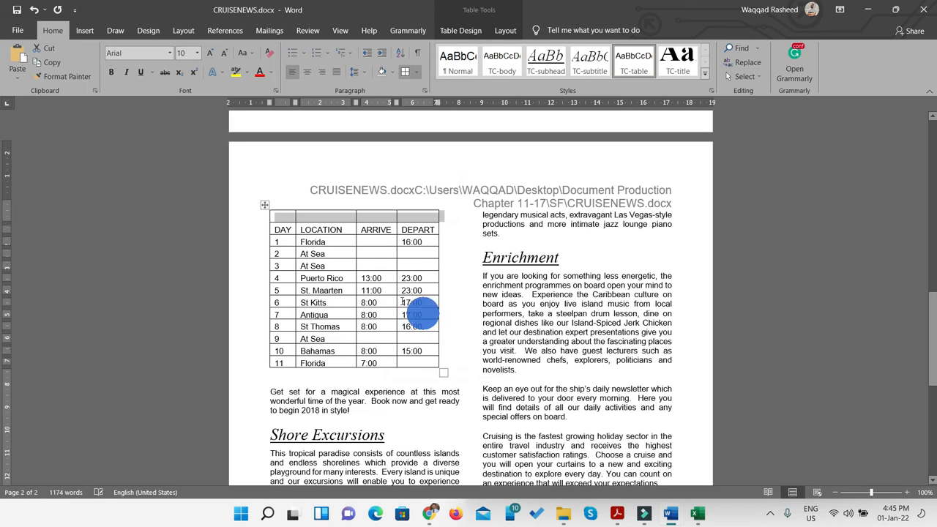
Check task 13 in the exam paper and merge the four cells of the itinerary table's empty first row
{"action": "left_click", "coordinate": [617, 513]}
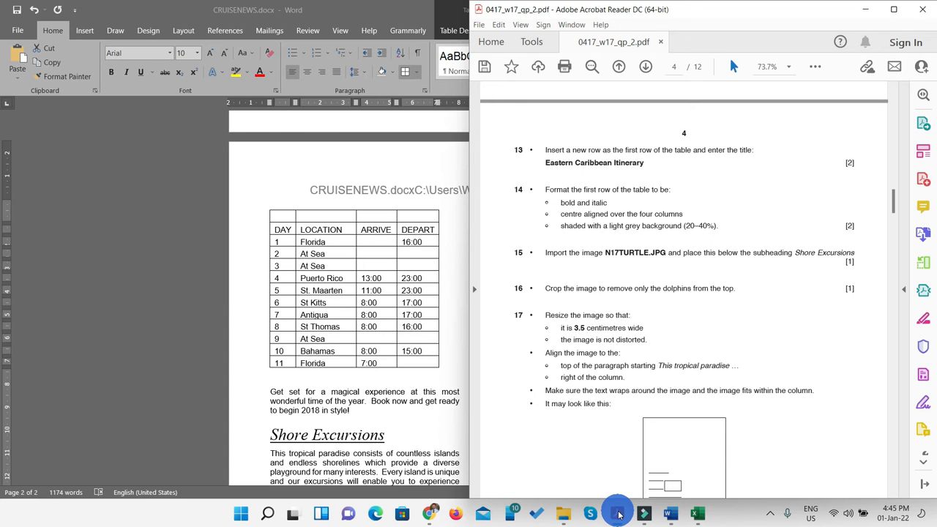
{"action": "left_click", "coordinate": [618, 515]}
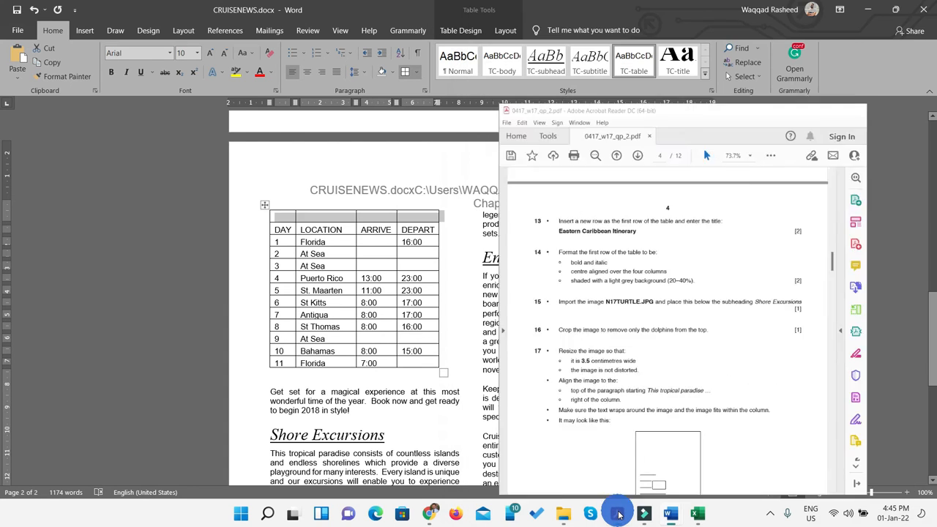
{"action": "left_click", "coordinate": [318, 221]}
{"action": "left_click_drag", "start_coordinate": [283, 216], "coordinate": [402, 217]}
{"action": "right_click", "coordinate": [400, 216]}
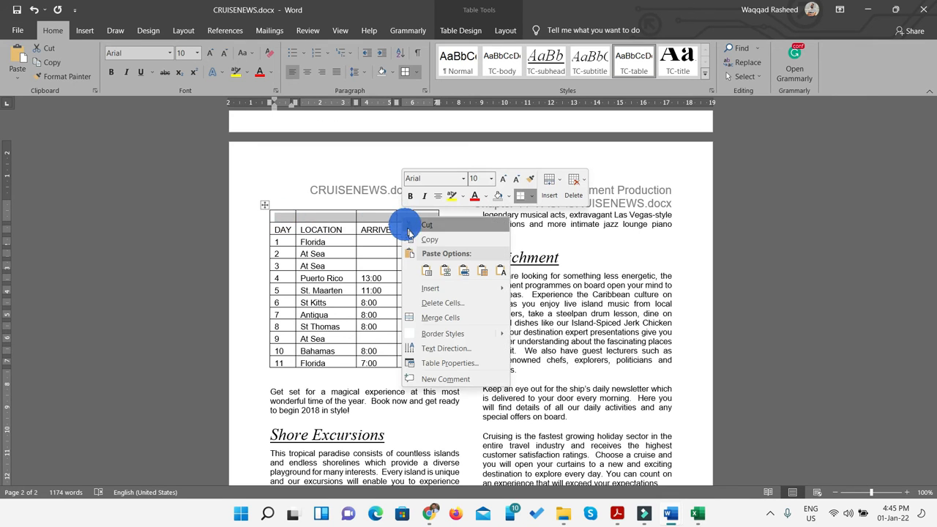
{"action": "left_click", "coordinate": [445, 319]}
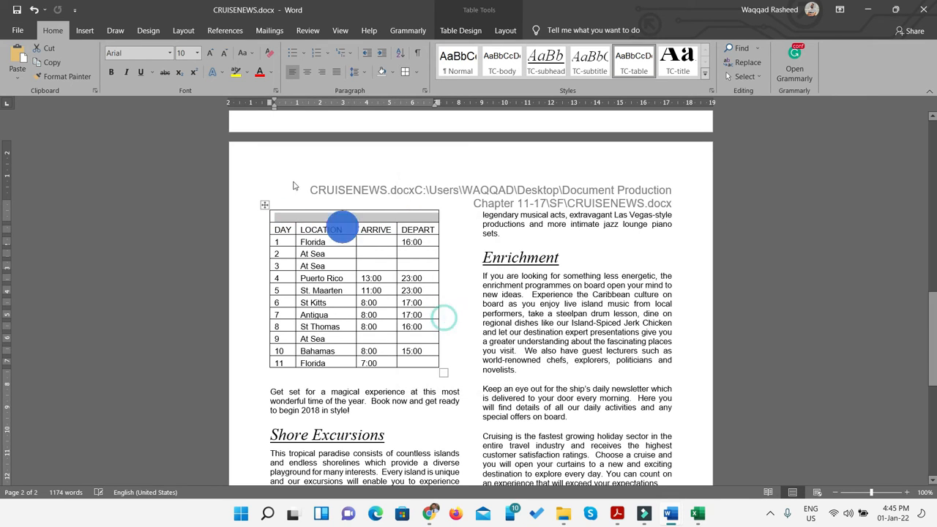
Copy the title "Eastern Caribbean Itinerary" from the exam paper and paste it into the merged first row of the itinerary table
{"action": "left_click", "coordinate": [634, 512]}
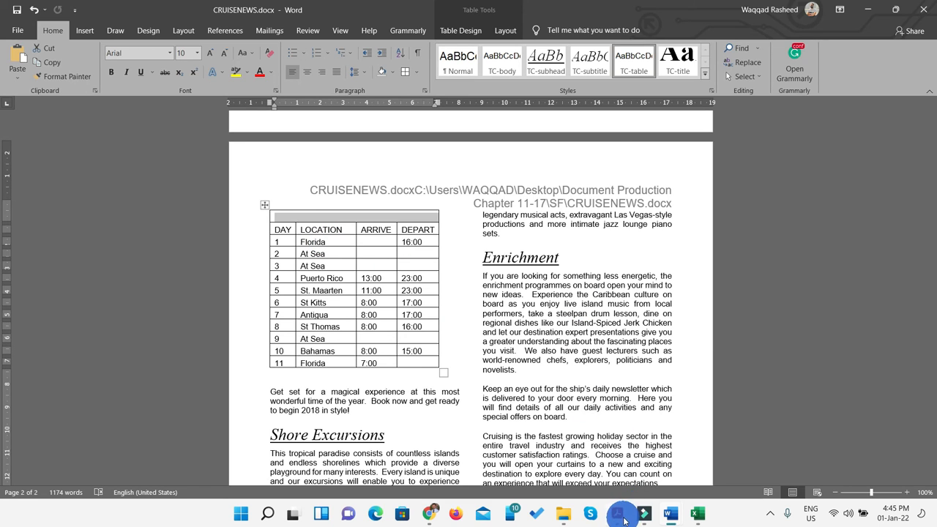
{"action": "left_click", "coordinate": [632, 179]}
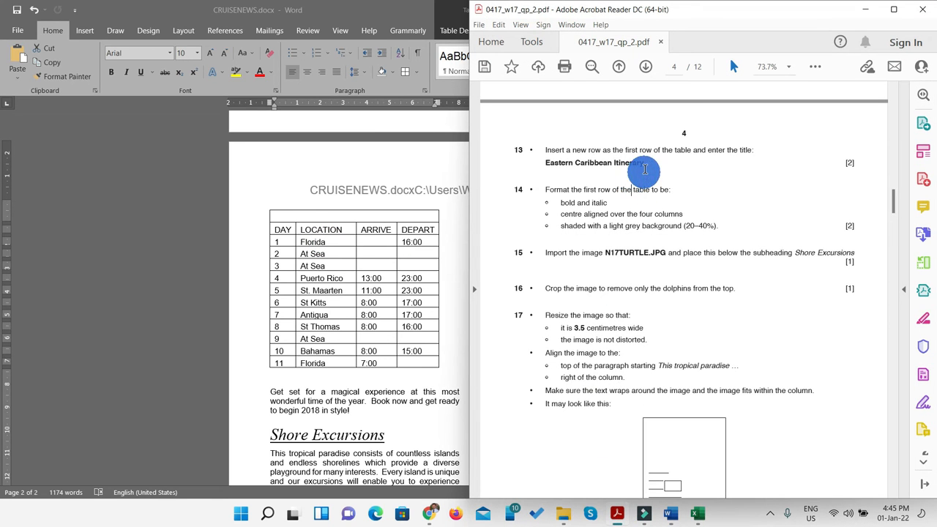
{"action": "left_click_drag", "start_coordinate": [649, 164], "coordinate": [547, 159]}
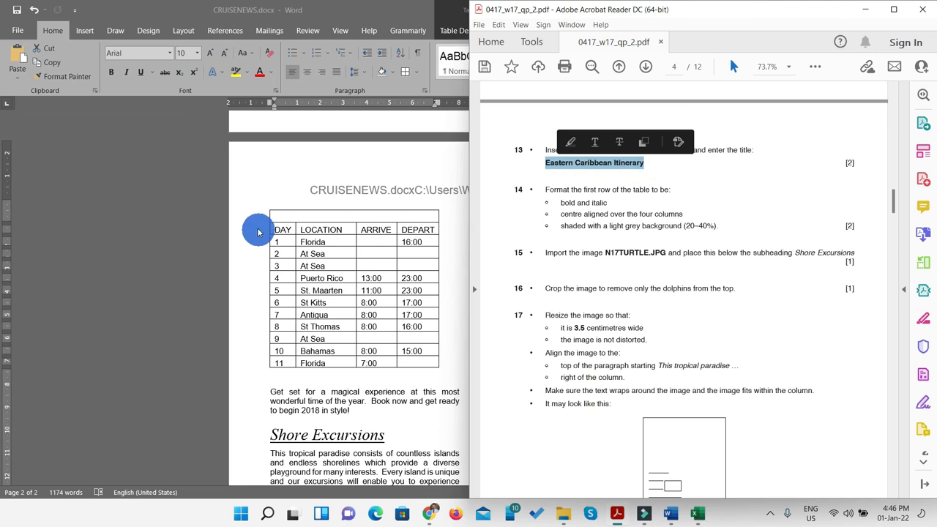
{"action": "left_click", "coordinate": [303, 218]}
{"action": "left_click", "coordinate": [295, 217]}
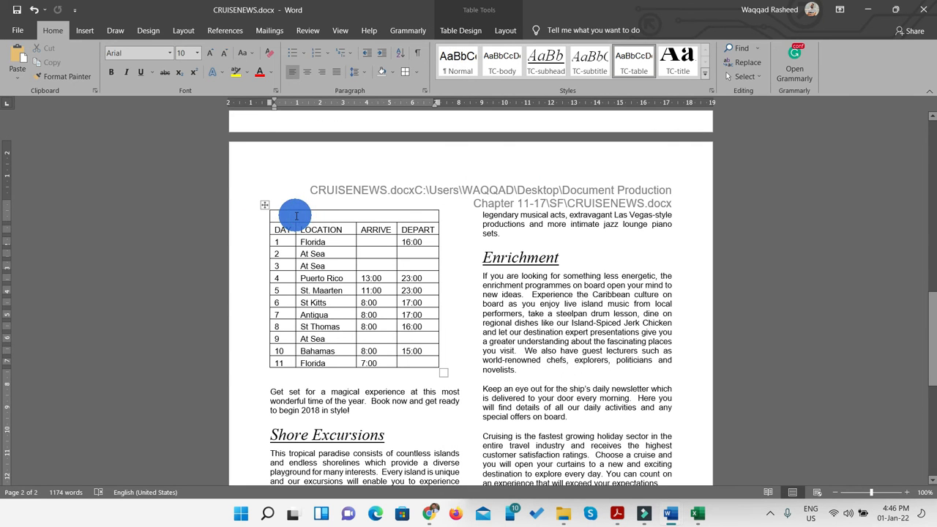
{"action": "key", "text": "ctrl+v"}
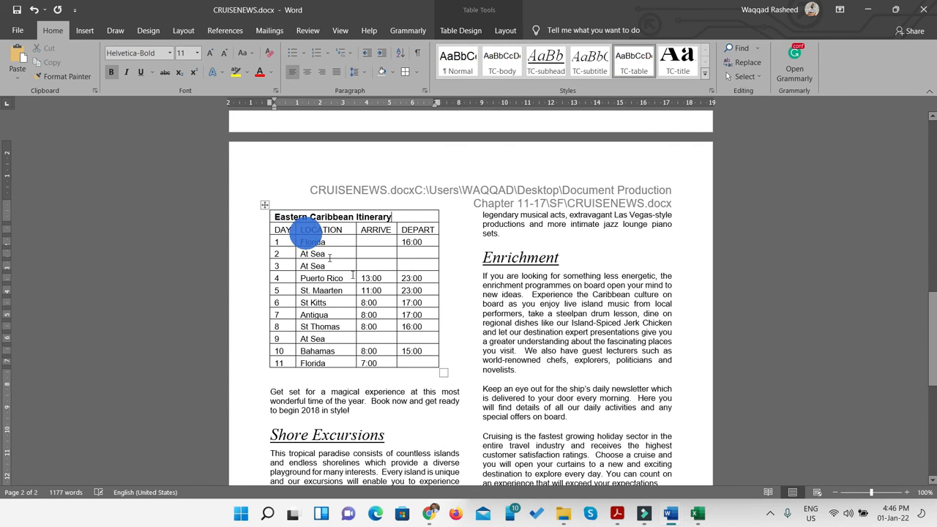
Switch to the exam paper, highlight the whole task 13 instruction and read task 14 about formatting the table's first row
{"action": "left_click", "coordinate": [616, 515]}
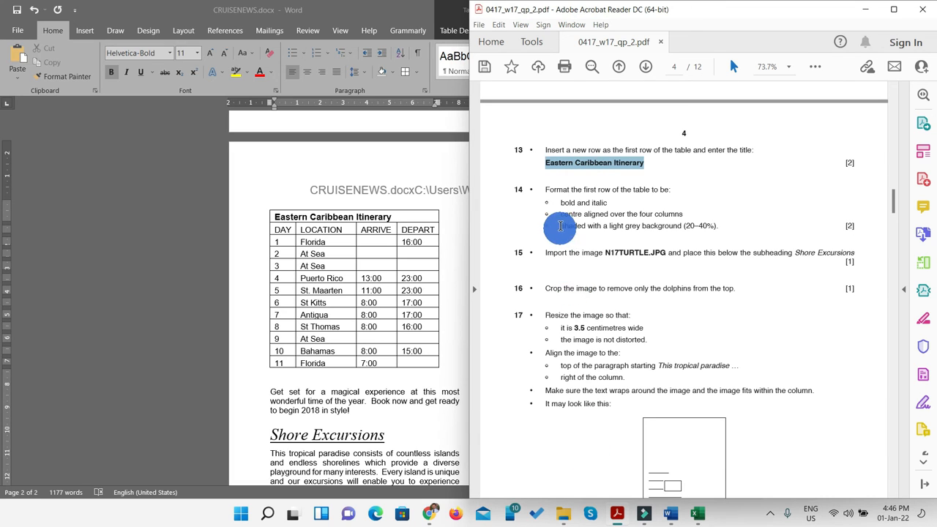
{"action": "left_click", "coordinate": [644, 162]}
{"action": "left_click_drag", "start_coordinate": [625, 164], "coordinate": [550, 146]}
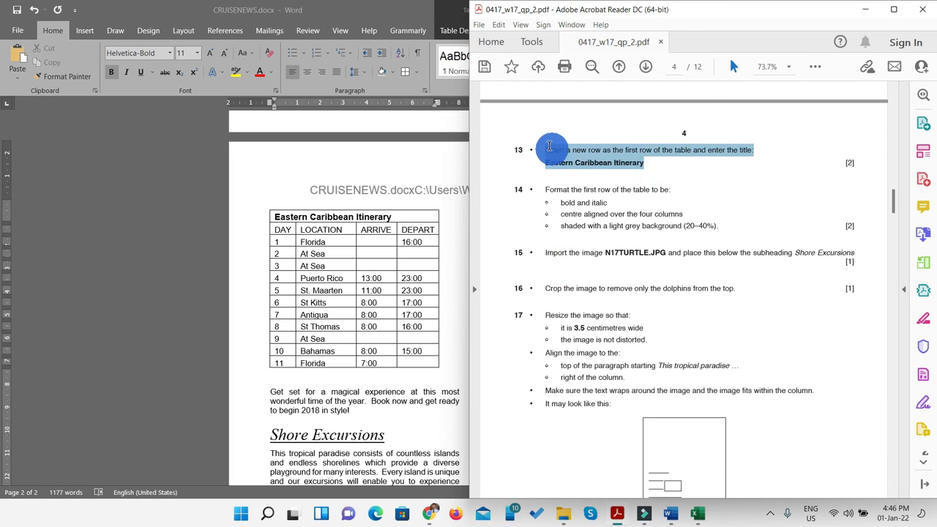
{"action": "left_click", "coordinate": [815, 66]}
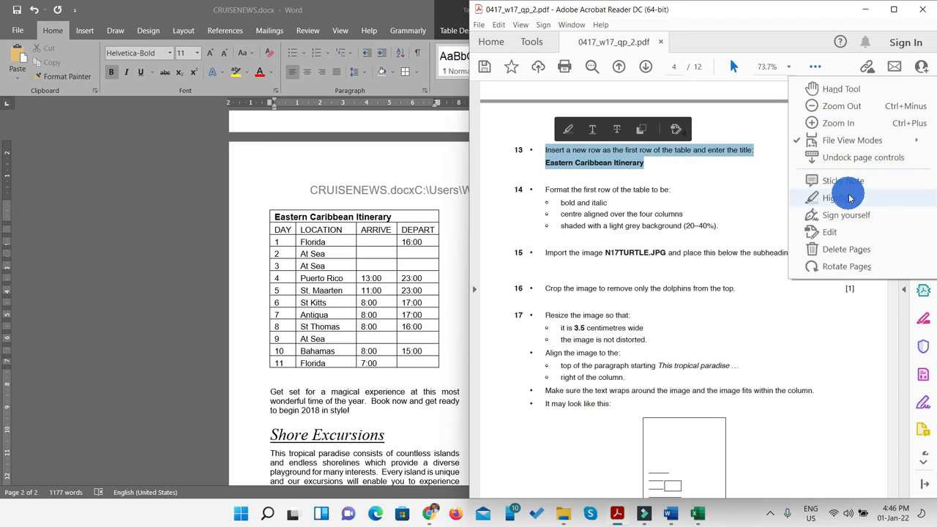
{"action": "left_click", "coordinate": [838, 197]}
{"action": "scroll", "coordinate": [668, 216], "scroll_direction": "down", "scroll_amount": 1}
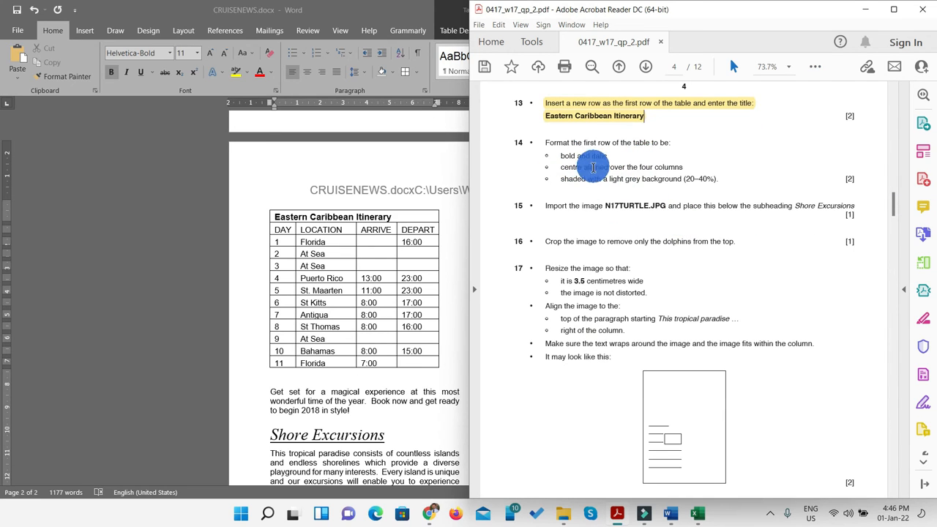
Italicise the itinerary table's title in CRUISENEWS.docx and check the task 14 requirements in the exam paper
{"action": "left_click", "coordinate": [404, 216]}
{"action": "left_click_drag", "start_coordinate": [384, 214], "coordinate": [292, 212]}
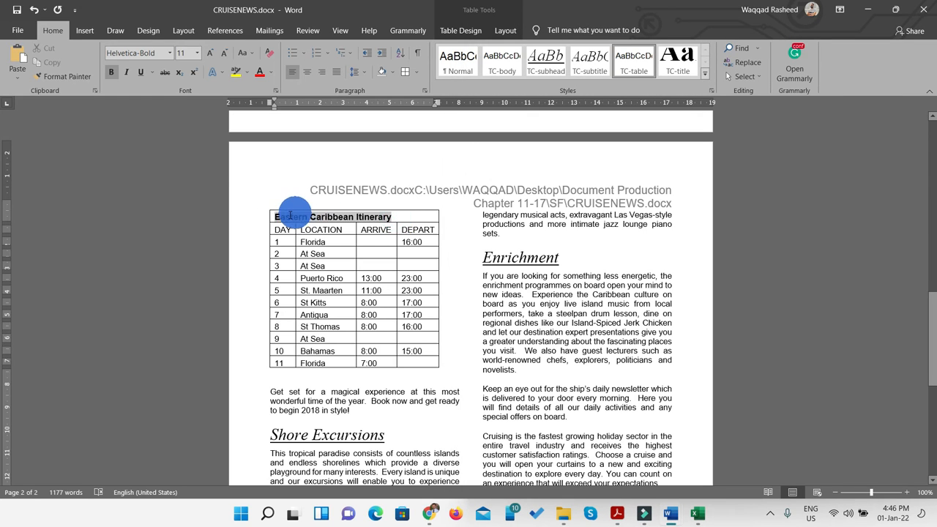
{"action": "left_click", "coordinate": [125, 75]}
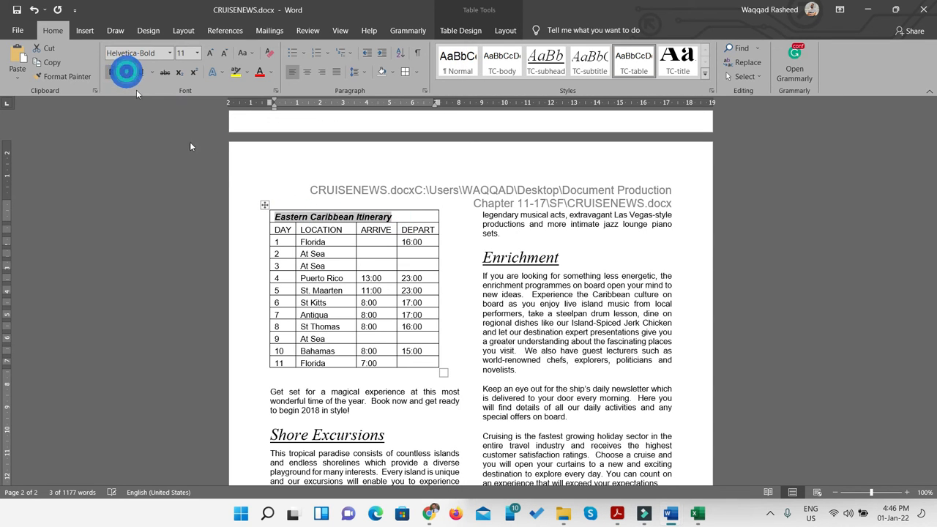
{"action": "left_click", "coordinate": [618, 514]}
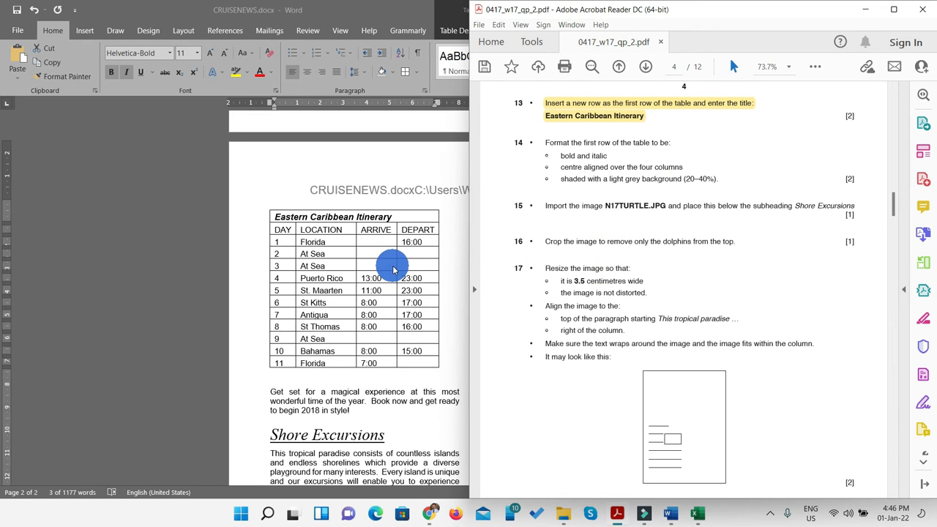
{"action": "left_click", "coordinate": [377, 228]}
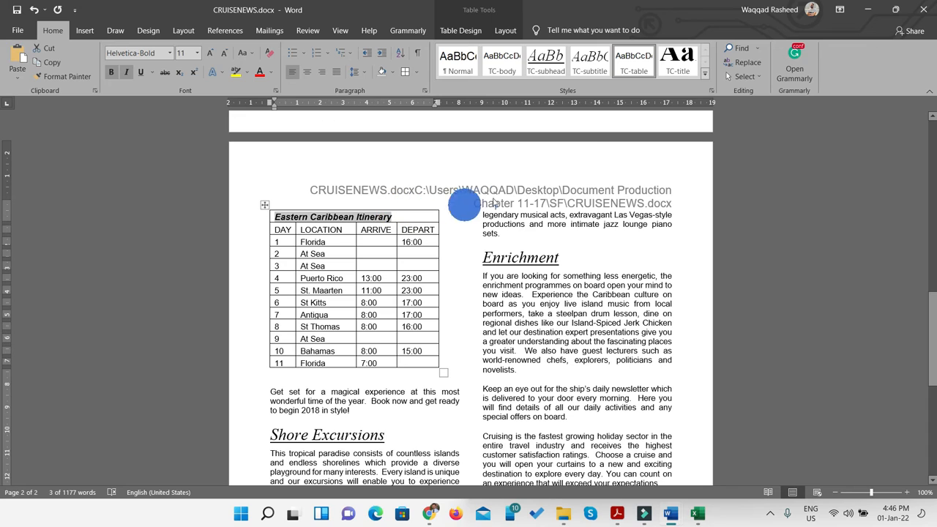
Apply the TC-table style to the title "Eastern Caribbean Itinerary" and make the title bold and italic
{"action": "left_click", "coordinate": [631, 73]}
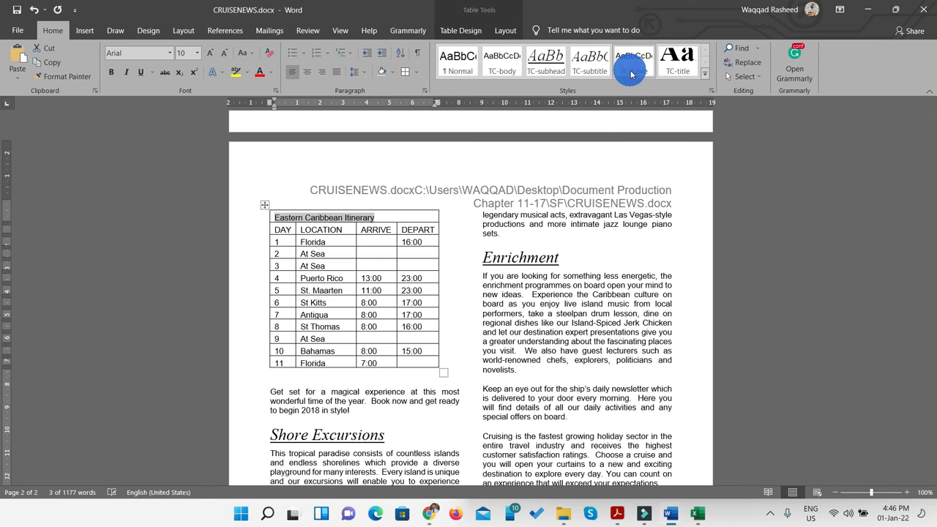
{"action": "left_click", "coordinate": [368, 211]}
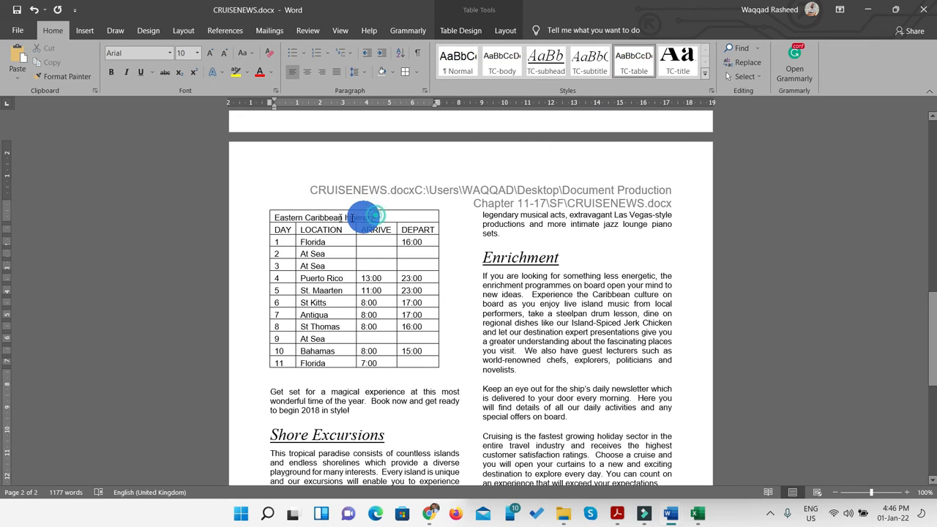
{"action": "triple_click", "coordinate": [280, 218]}
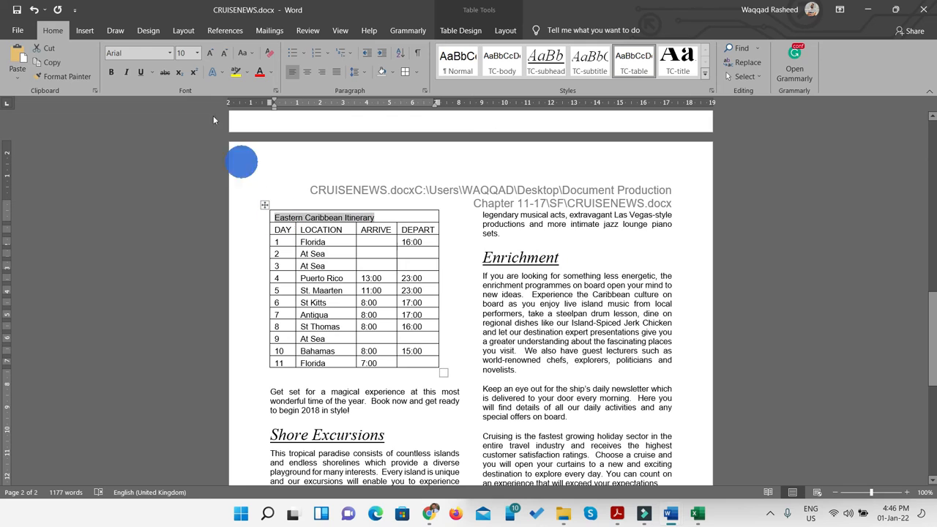
{"action": "left_click", "coordinate": [111, 72]}
{"action": "left_click", "coordinate": [126, 71]}
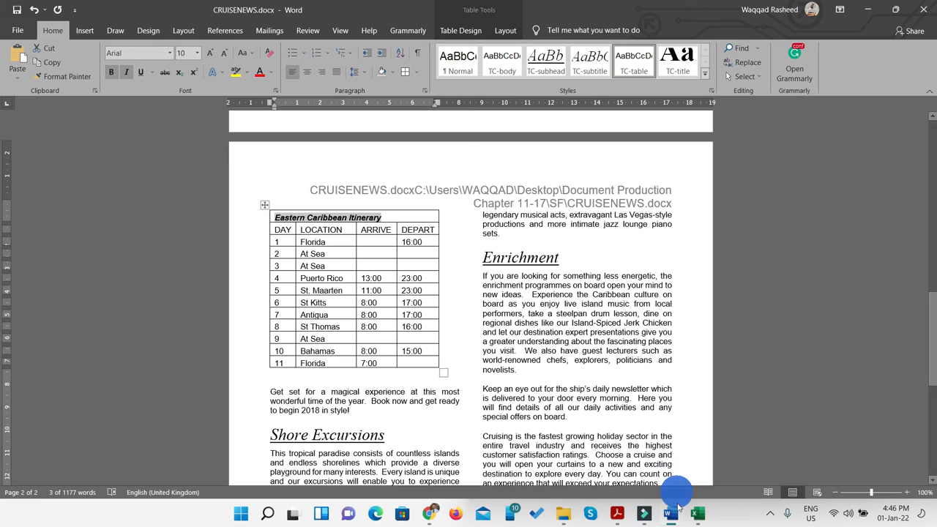
Check task 14 in the exam paper and centre the title in the itinerary table's first row
{"action": "left_click", "coordinate": [624, 517]}
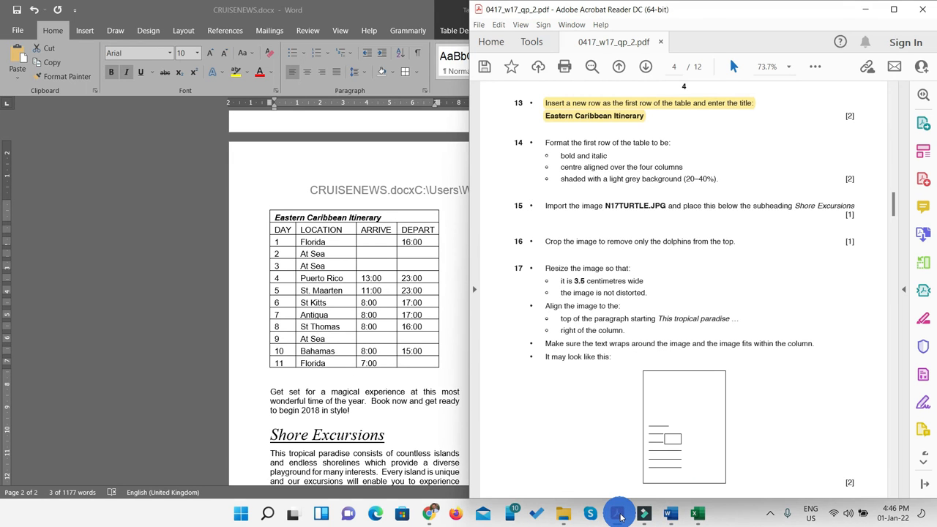
{"action": "left_click", "coordinate": [619, 517]}
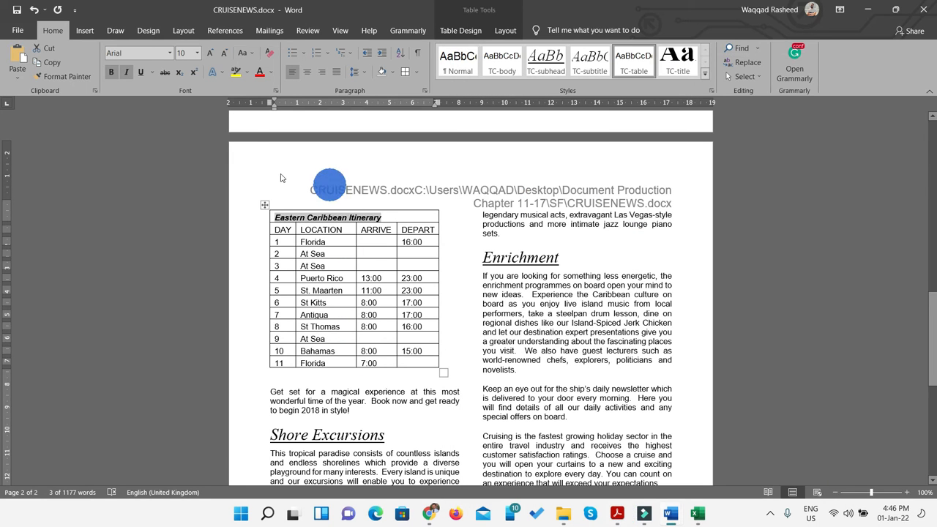
{"action": "left_click", "coordinate": [307, 71]}
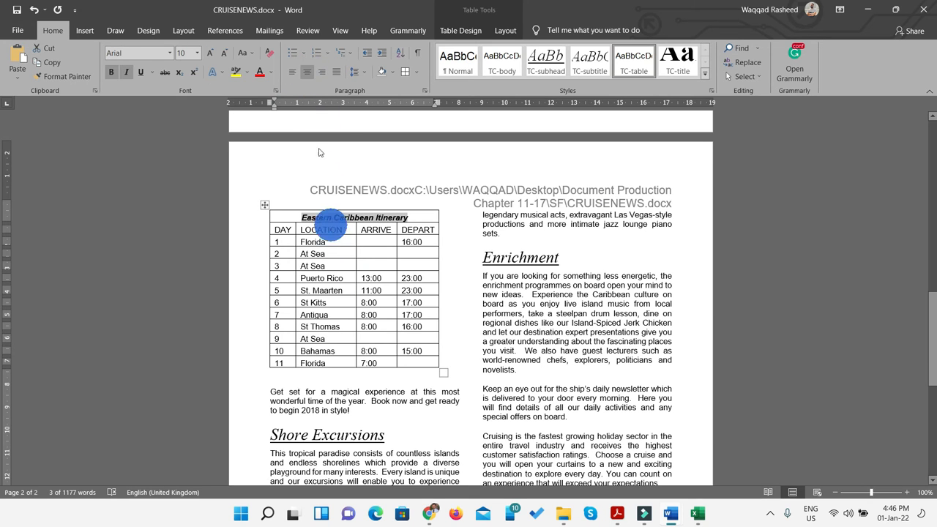
Check the required grey range in task 14 and shade the table's title row with White, Background 1, Darker 35%
{"action": "left_click", "coordinate": [619, 517]}
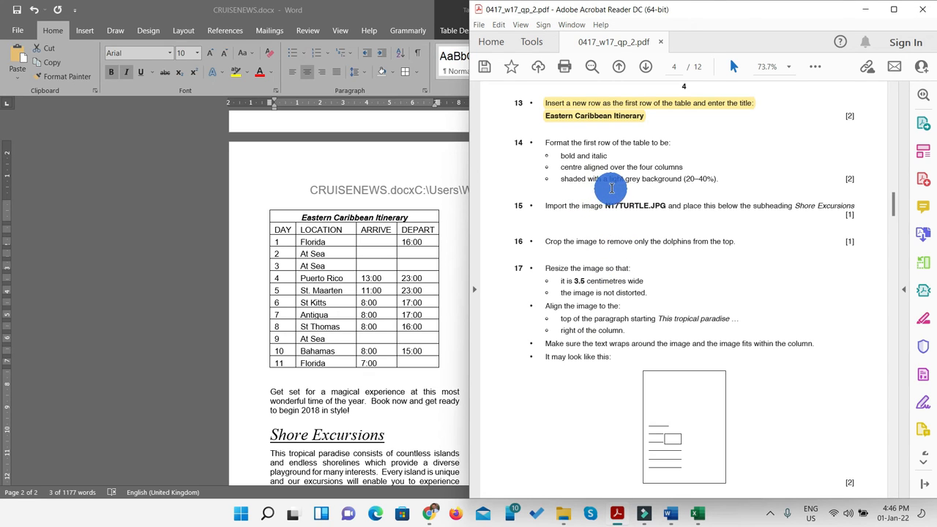
{"action": "double_click", "coordinate": [704, 180]}
{"action": "left_click", "coordinate": [865, 10]}
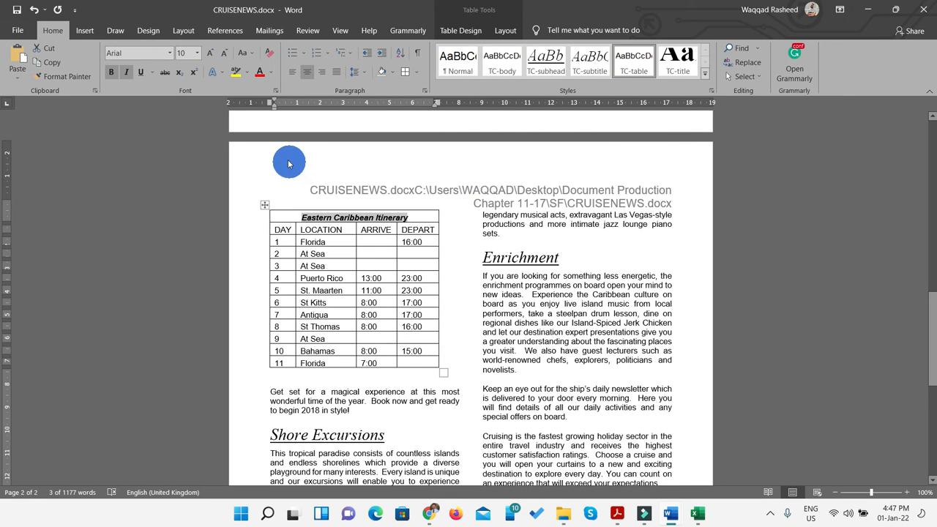
{"action": "left_click", "coordinate": [393, 75]}
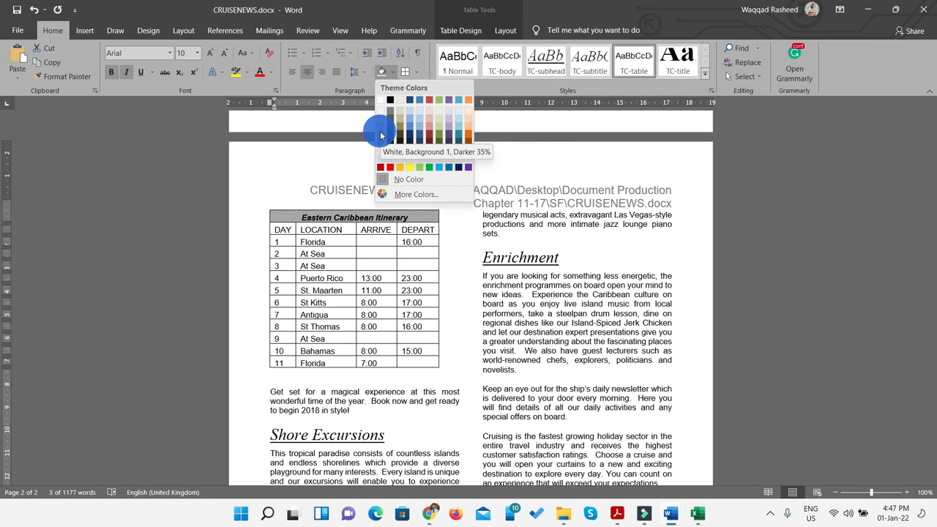
{"action": "left_click", "coordinate": [616, 516]}
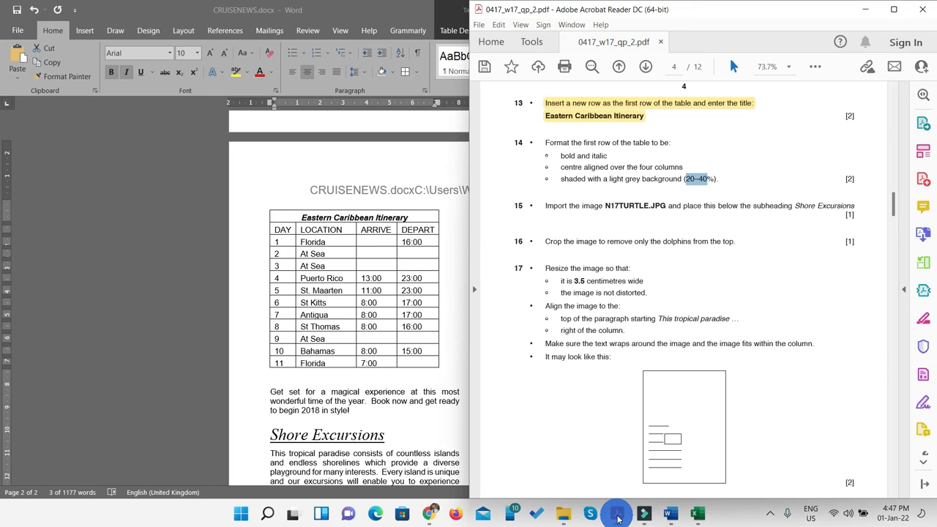
{"action": "left_click", "coordinate": [617, 515]}
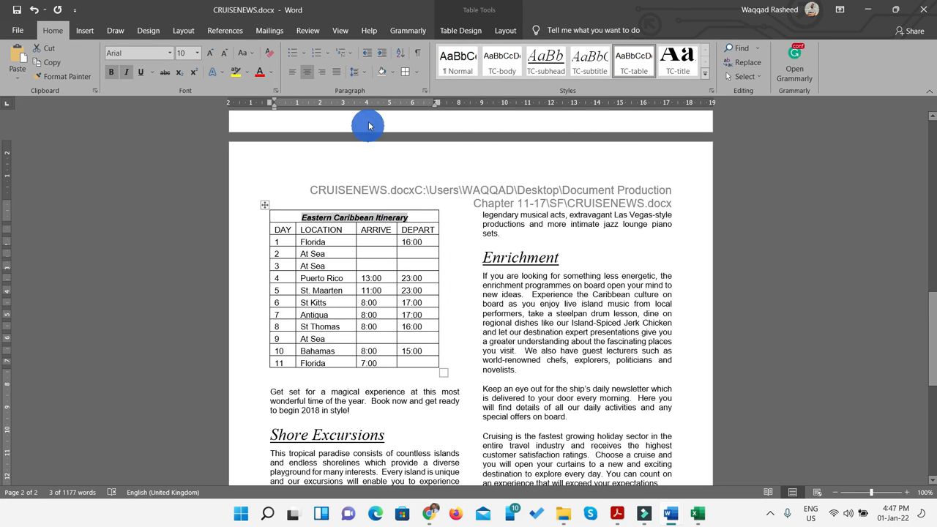
{"action": "left_click", "coordinate": [392, 72]}
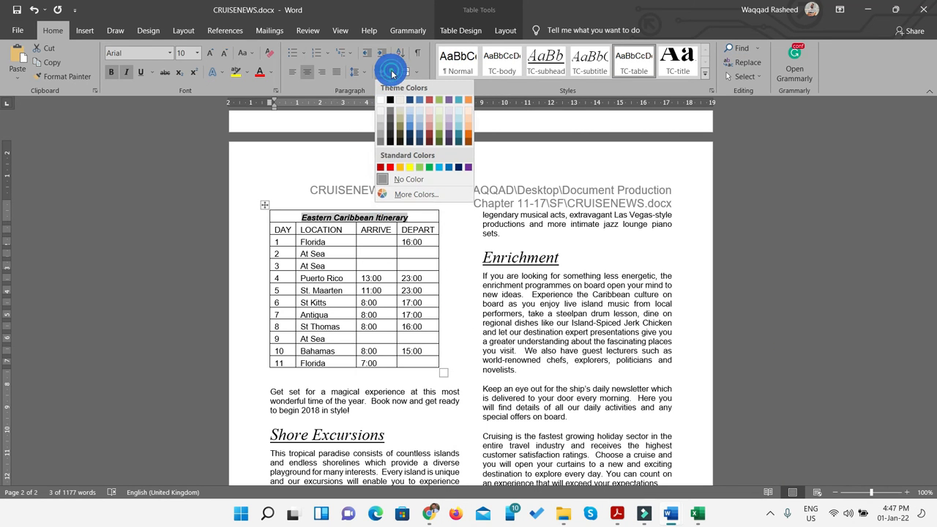
{"action": "left_click", "coordinate": [380, 139]}
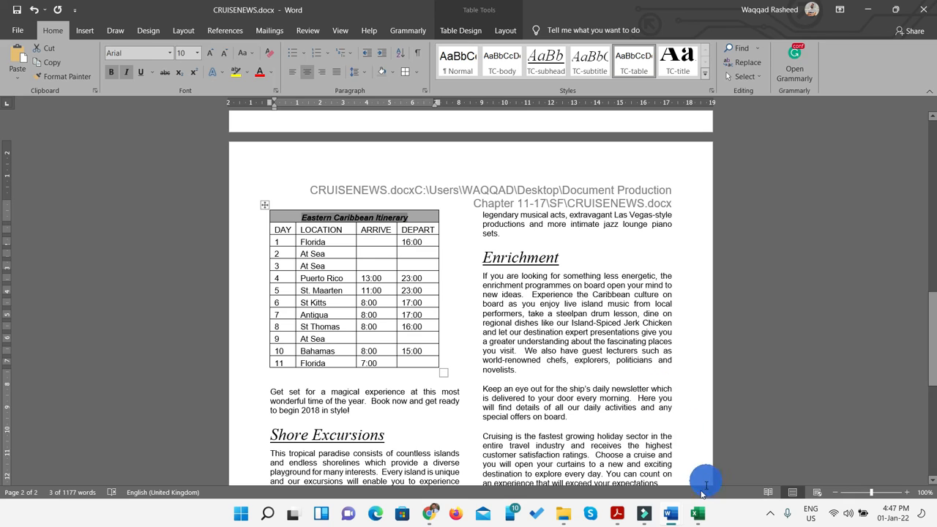
Switch to the exam paper, highlight the whole task 14 instruction with its three bullets and read tasks 15 and 16
{"action": "left_click", "coordinate": [617, 513]}
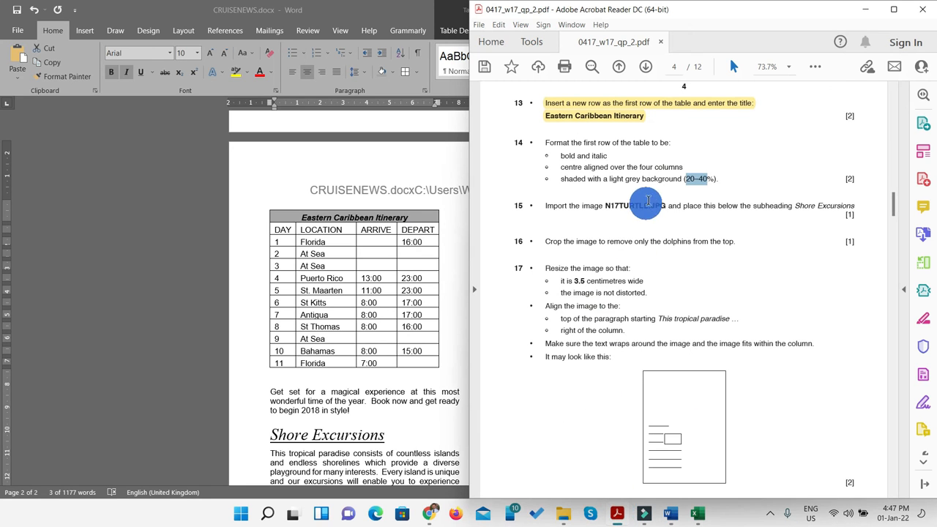
{"action": "left_click", "coordinate": [713, 187]}
{"action": "left_click_drag", "start_coordinate": [722, 179], "coordinate": [516, 133]}
{"action": "left_click", "coordinate": [816, 67]}
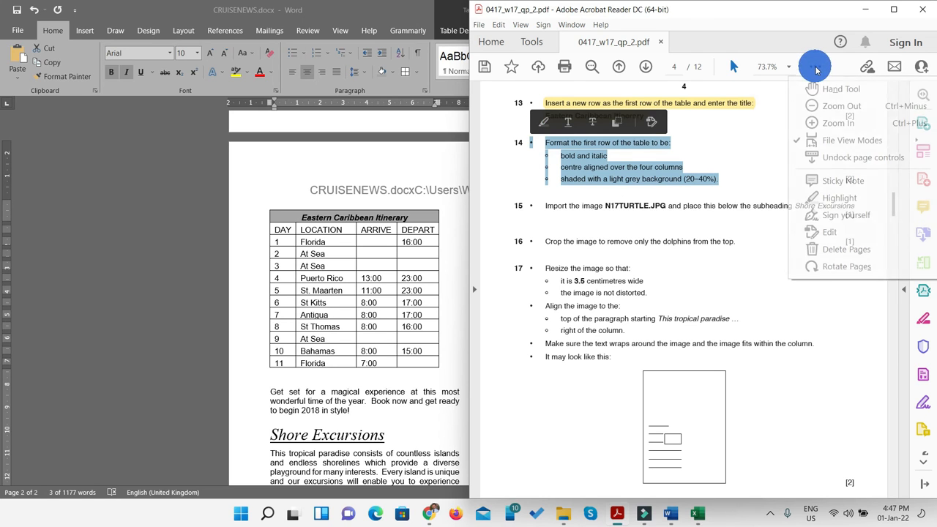
{"action": "left_click", "coordinate": [818, 198]}
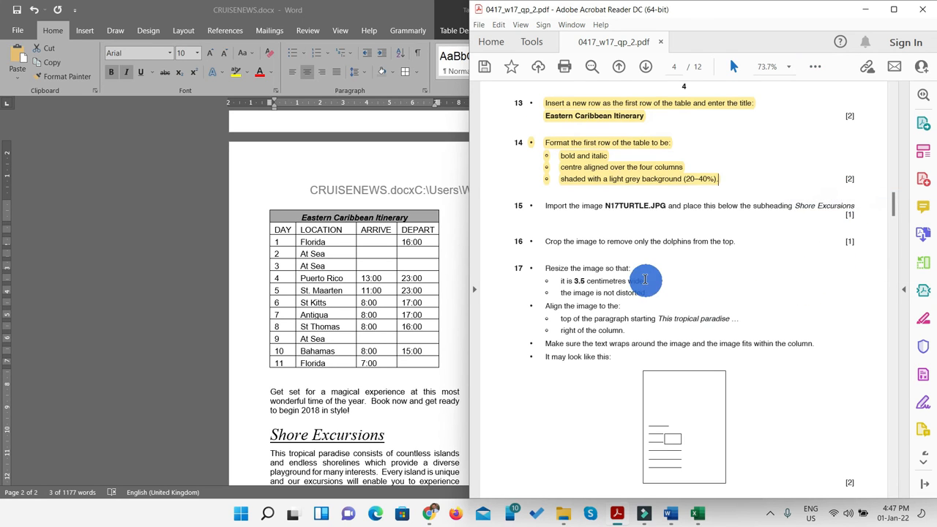
{"action": "scroll", "coordinate": [644, 279], "scroll_direction": "down", "scroll_amount": 1}
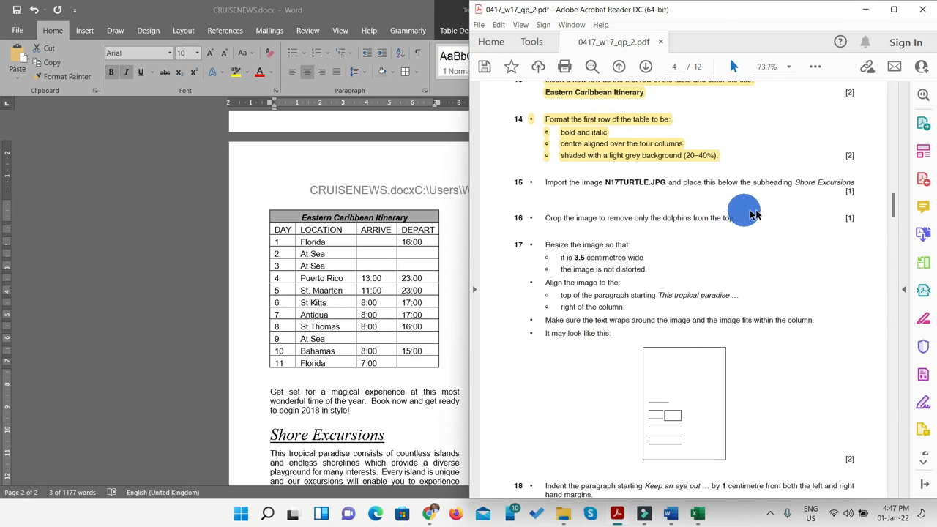
Return to CRUISENEWS.docx and add an empty line directly below the Shore Excursions subheading
{"action": "left_click", "coordinate": [865, 16]}
{"action": "scroll", "coordinate": [429, 261], "scroll_direction": "down", "scroll_amount": 5}
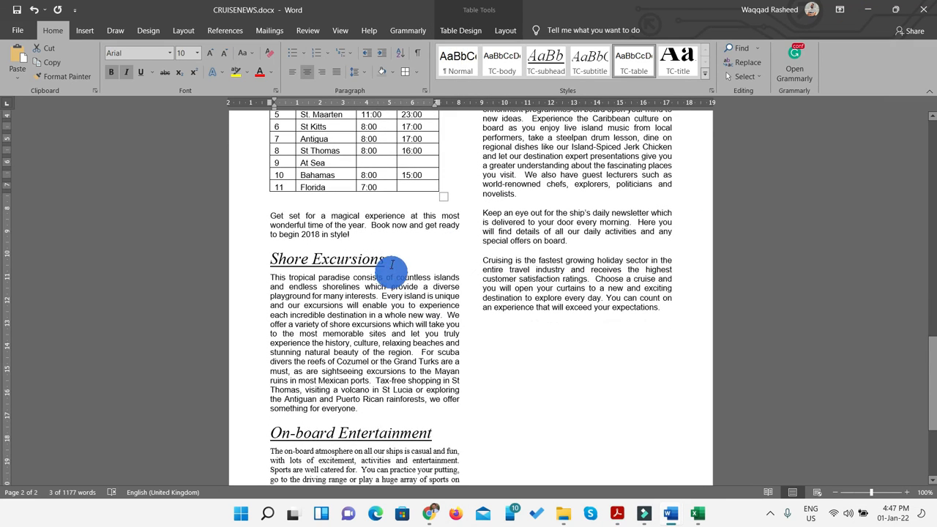
{"action": "left_click", "coordinate": [391, 265]}
{"action": "key", "text": "Return"}
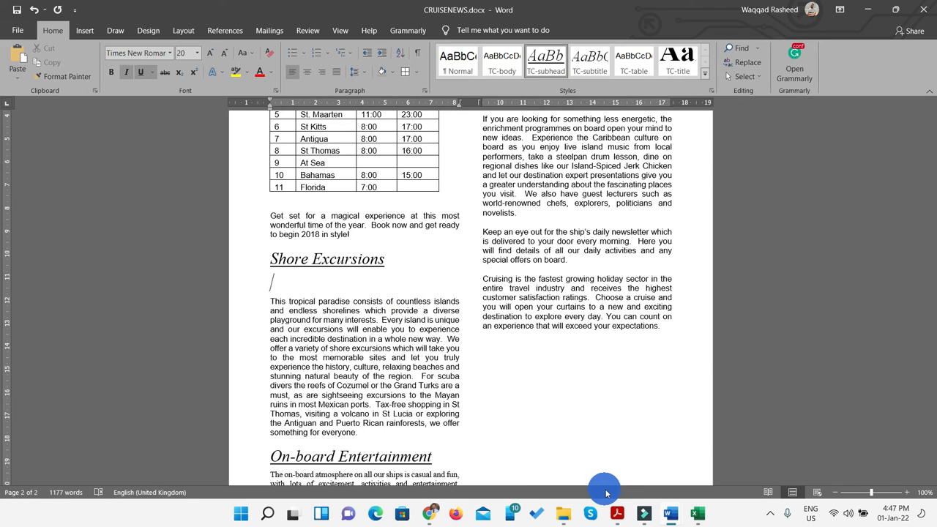
{"action": "key", "text": "BackSpace"}
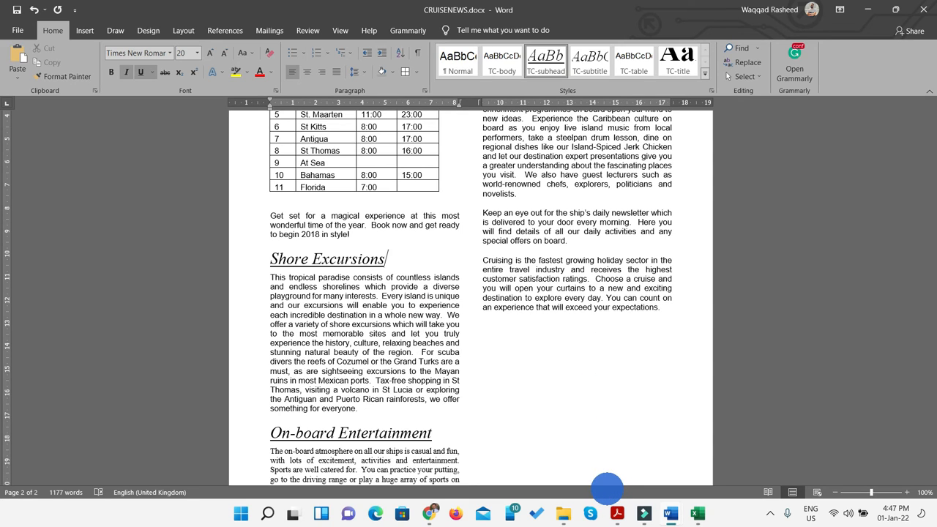
{"action": "key", "text": "Return"}
Copy the image N17TURTLE.JPG from the SF folder and paste it on the empty line below the Shore Excursions subheading
{"action": "left_click", "coordinate": [563, 513]}
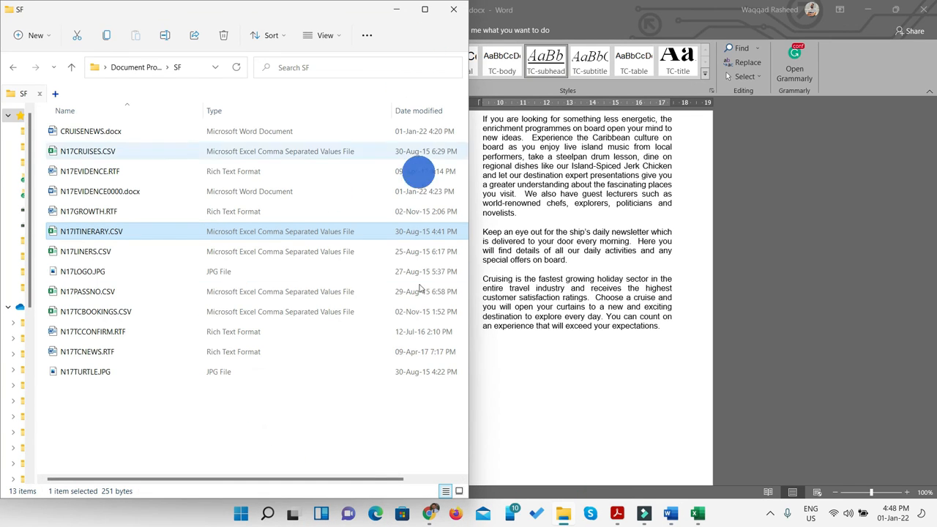
{"action": "left_click", "coordinate": [456, 494]}
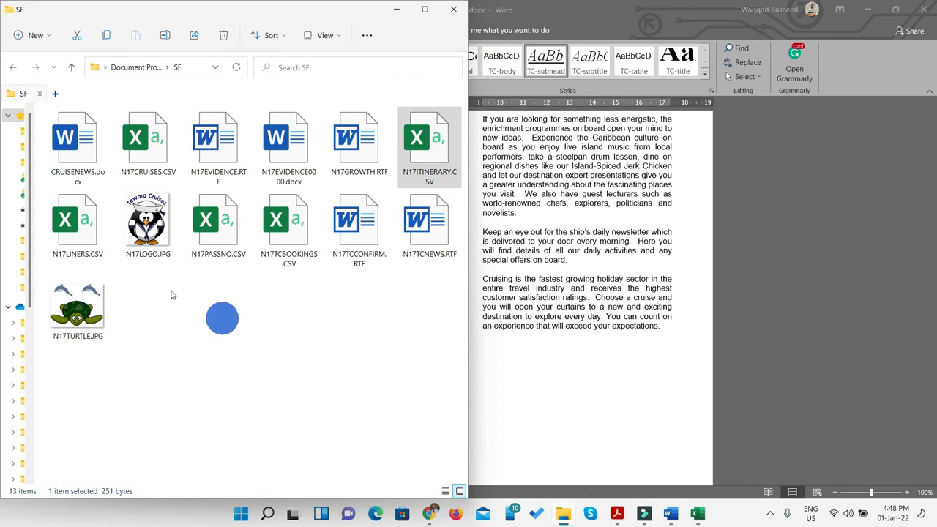
{"action": "left_click", "coordinate": [67, 319]}
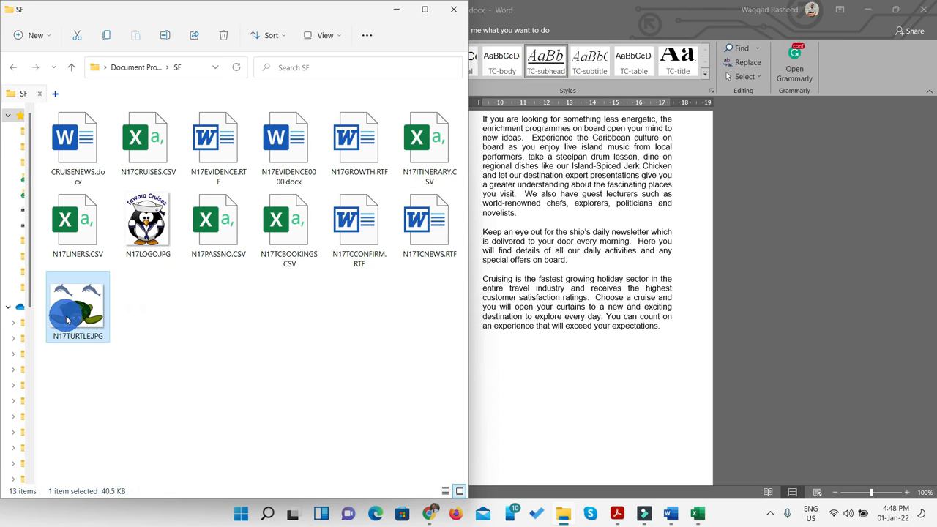
{"action": "left_click", "coordinate": [400, 14]}
{"action": "left_click", "coordinate": [370, 280]}
{"action": "key", "text": "ctrl+v"}
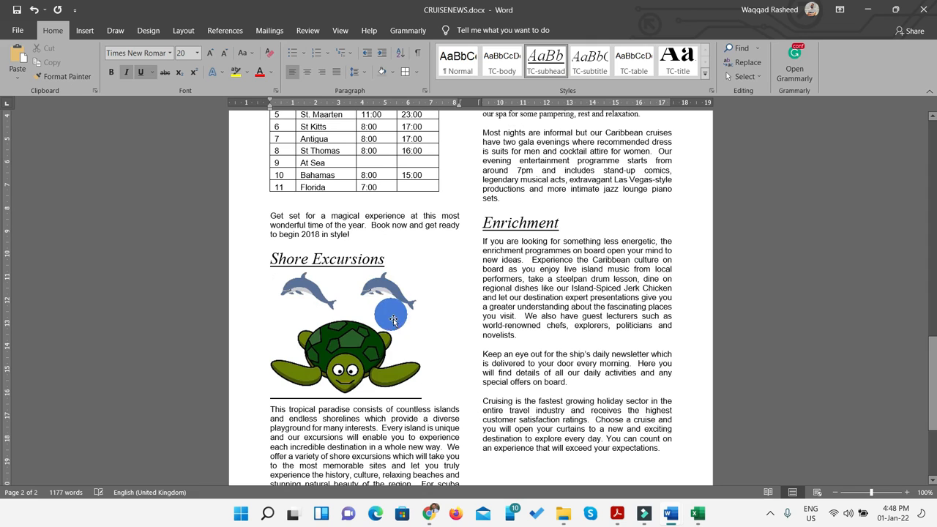
Switch to the exam paper and highlight the task 15 instruction about importing N17TURTLE.JPG
{"action": "left_click", "coordinate": [618, 514]}
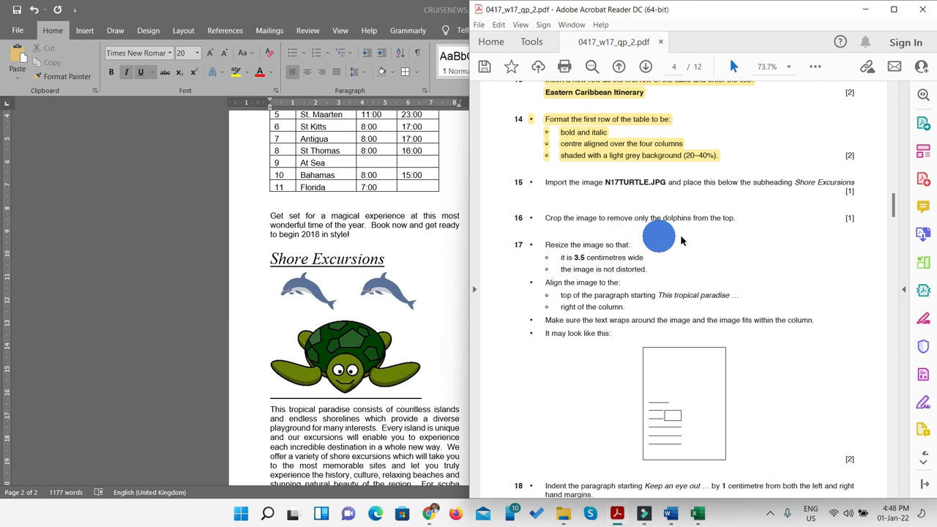
{"action": "left_click_drag", "start_coordinate": [856, 183], "coordinate": [546, 183]}
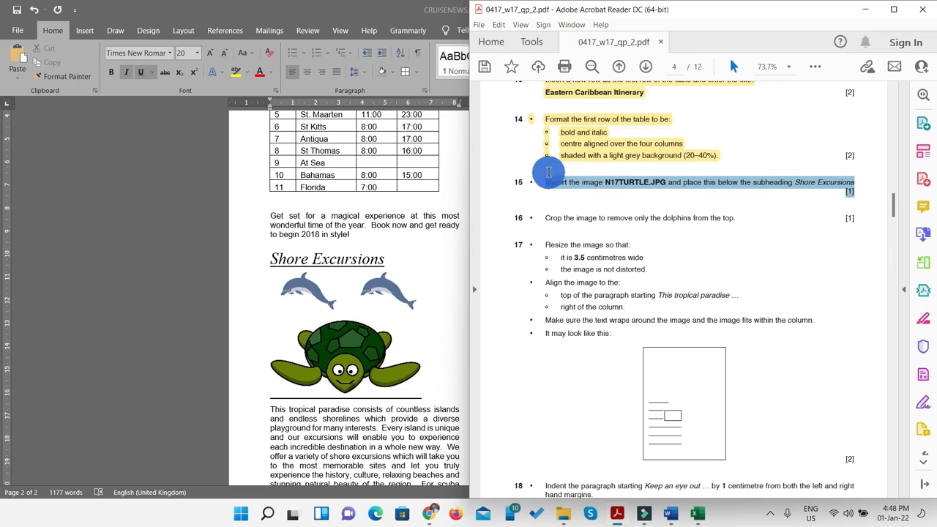
{"action": "left_click", "coordinate": [815, 67]}
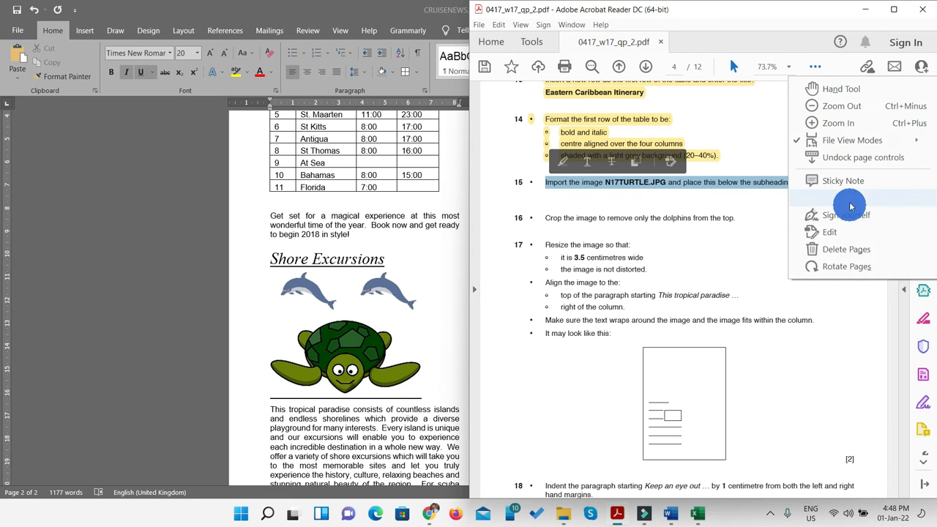
{"action": "left_click", "coordinate": [822, 200]}
Return to CRUISENEWS.docx and crop the two dolphins off the top of the turtle image below Shore Excursions
{"action": "left_click", "coordinate": [373, 333]}
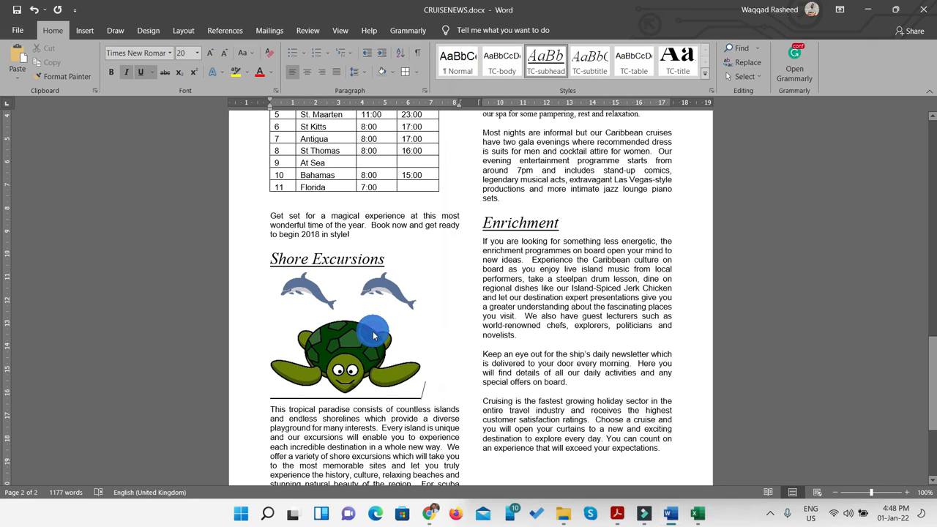
{"action": "left_click", "coordinate": [353, 324]}
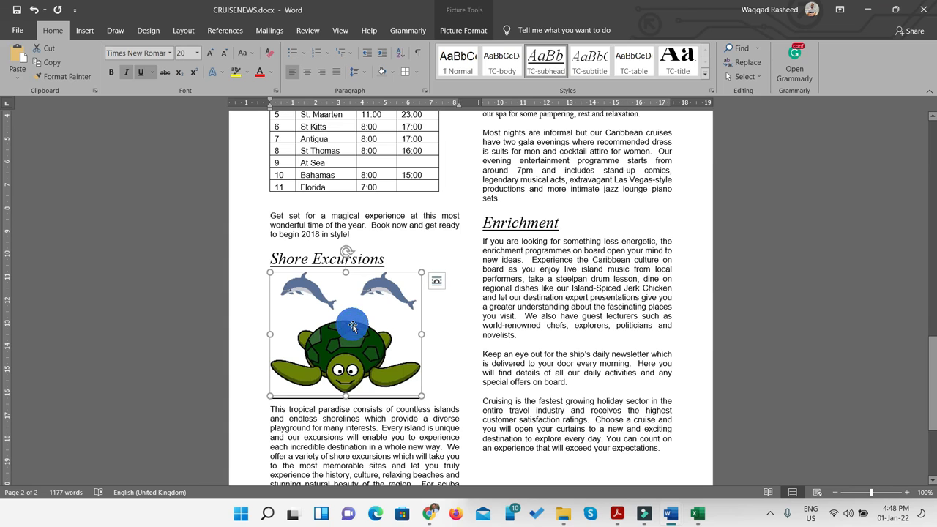
{"action": "left_click", "coordinate": [464, 32]}
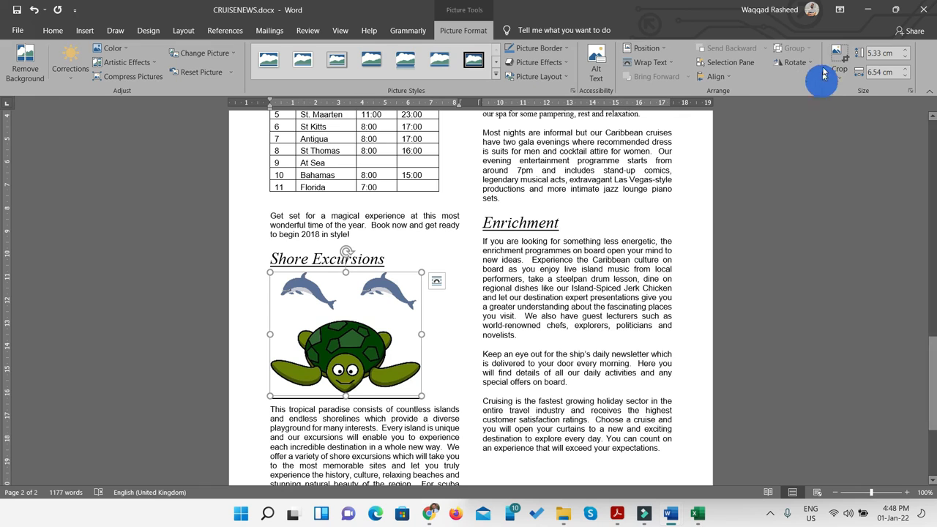
{"action": "left_click", "coordinate": [837, 58]}
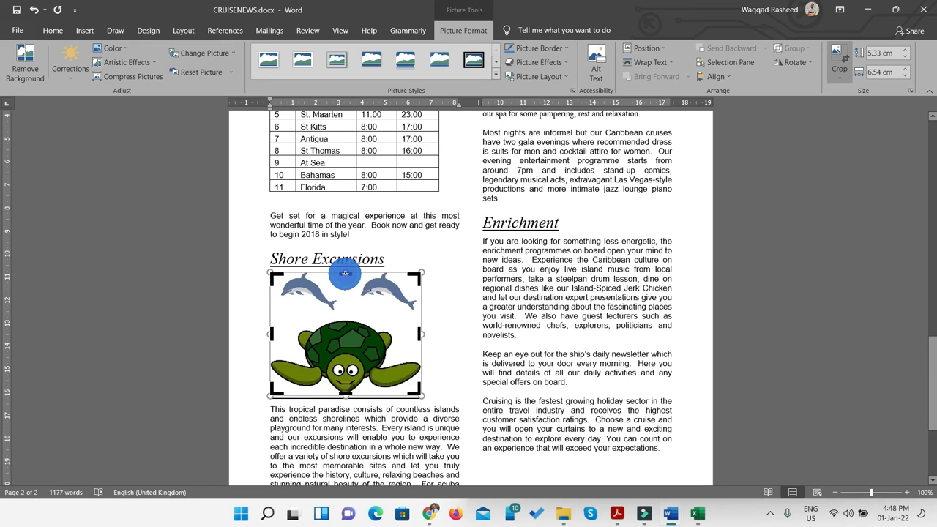
{"action": "left_click_drag", "start_coordinate": [344, 273], "coordinate": [345, 314]}
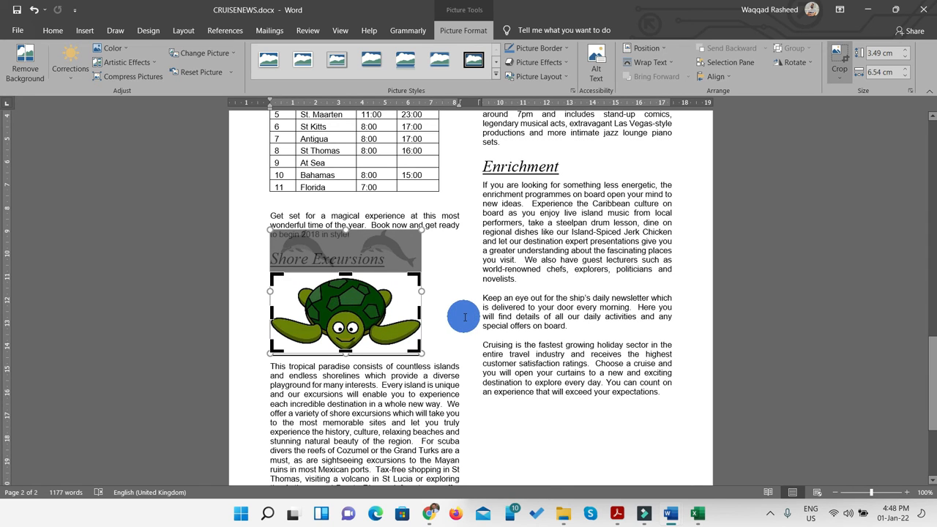
{"action": "left_click", "coordinate": [458, 319]}
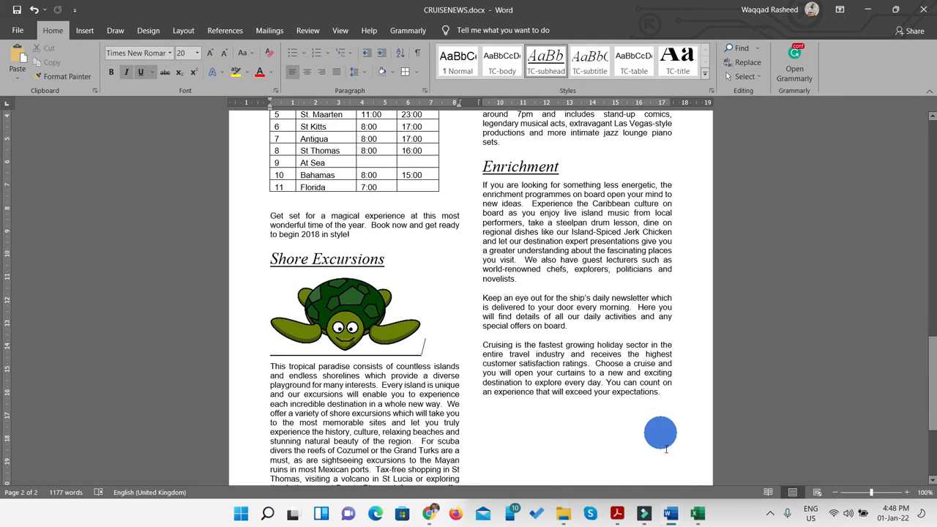
Switch to the exam paper, highlight the task 16 cropping instruction and read task 17
{"action": "left_click", "coordinate": [618, 512]}
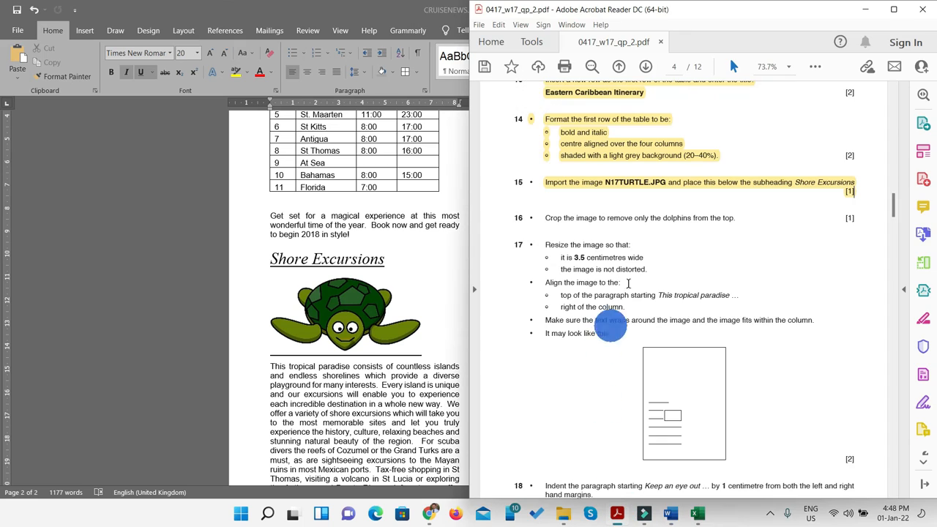
{"action": "scroll", "coordinate": [628, 274], "scroll_direction": "down", "scroll_amount": 1}
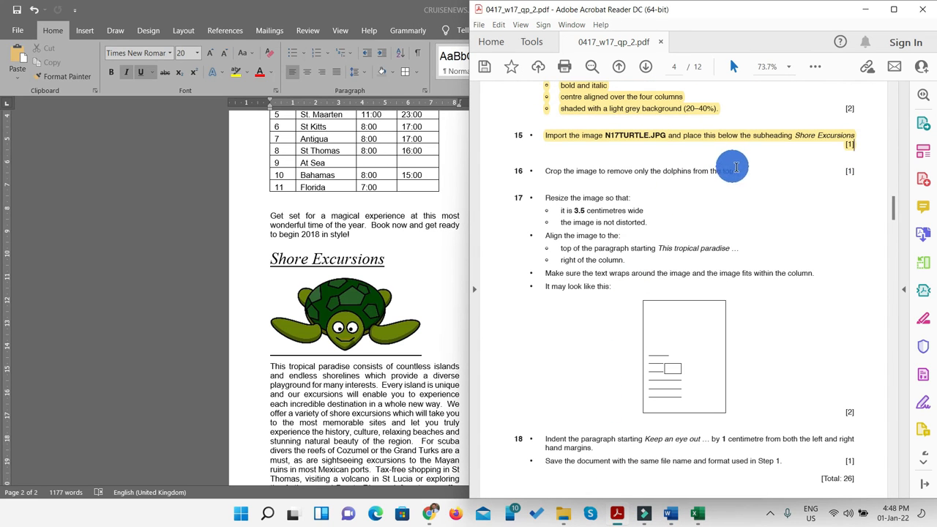
{"action": "left_click_drag", "start_coordinate": [860, 170], "coordinate": [518, 170]}
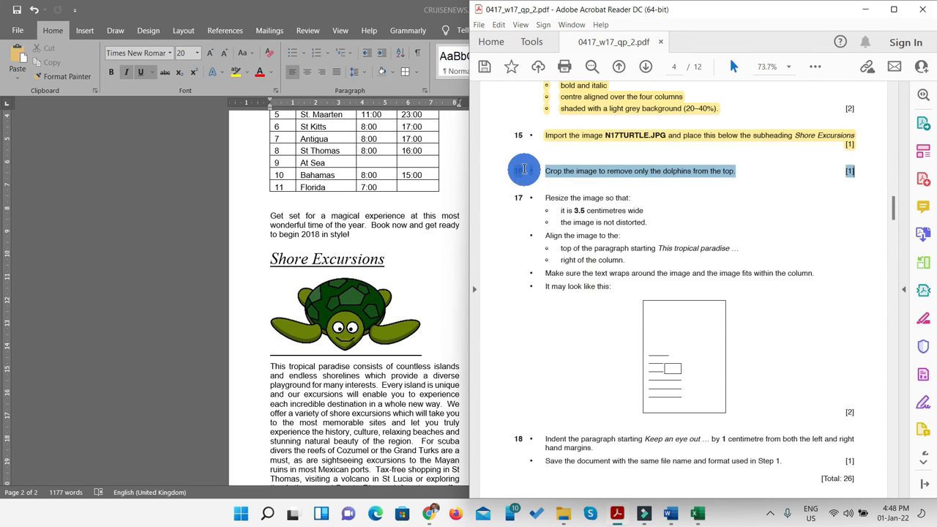
{"action": "left_click", "coordinate": [816, 67]}
{"action": "left_click", "coordinate": [832, 198]}
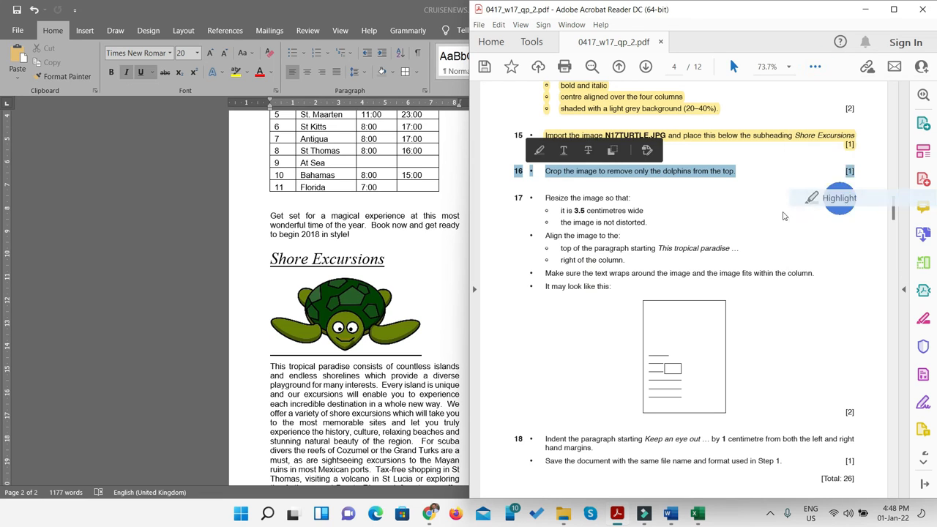
{"action": "scroll", "coordinate": [607, 233], "scroll_direction": "down", "scroll_amount": 1}
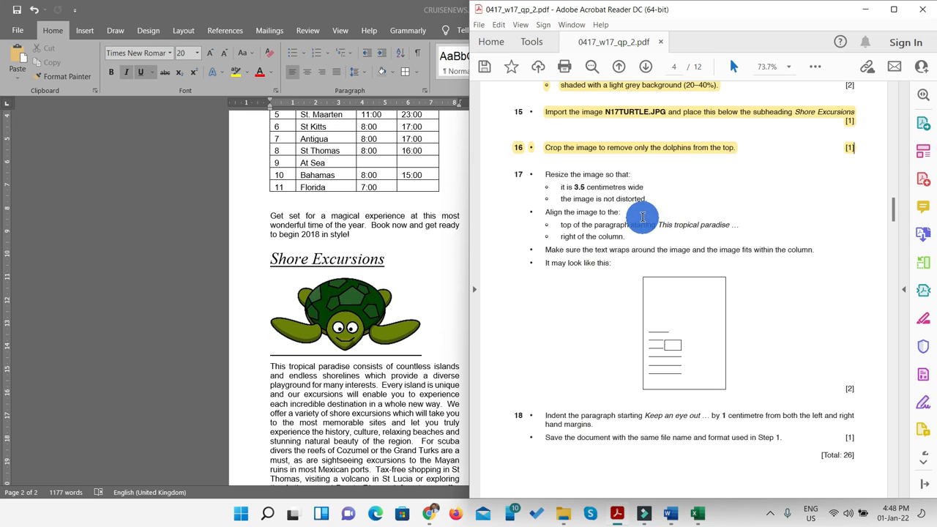
Return to CRUISENEWS.docx and set the turtle image's width to 3.5 cm, rechecking task 17 for the required size
{"action": "left_click", "coordinate": [864, 10]}
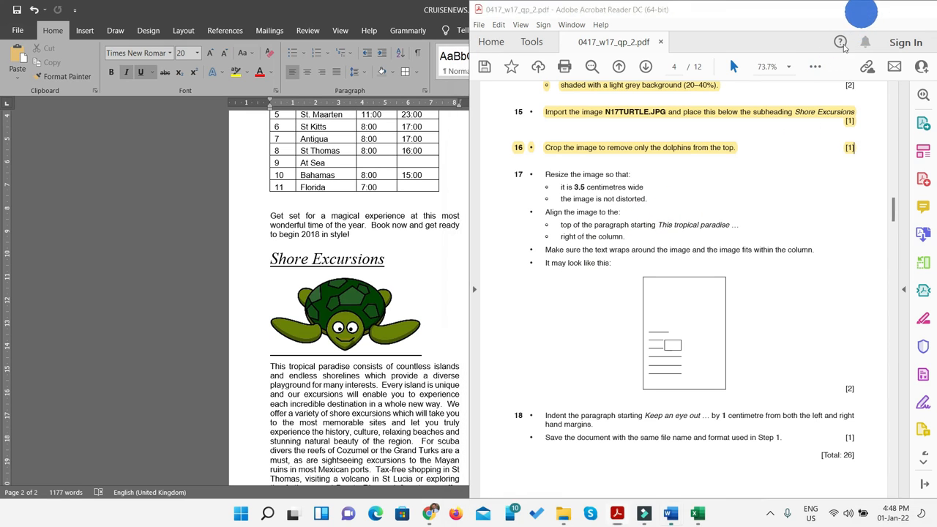
{"action": "left_click", "coordinate": [352, 316]}
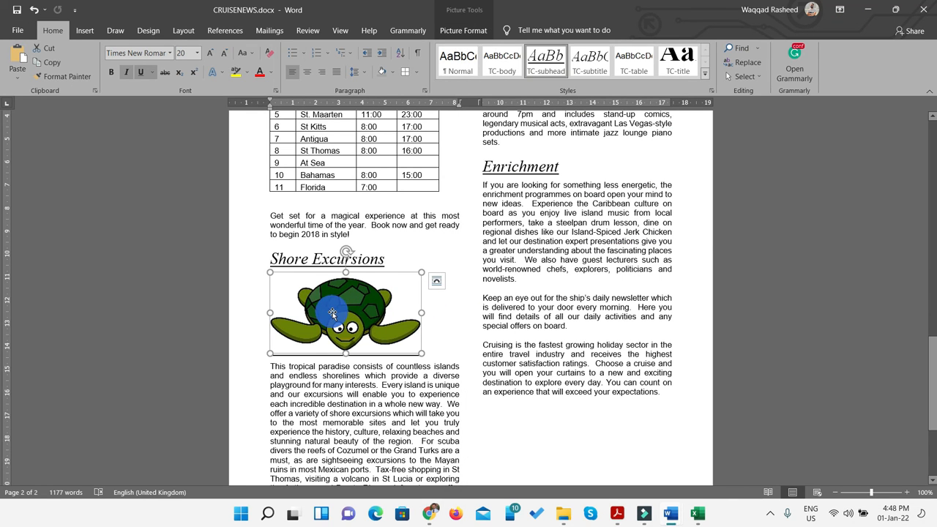
{"action": "left_click", "coordinate": [458, 33]}
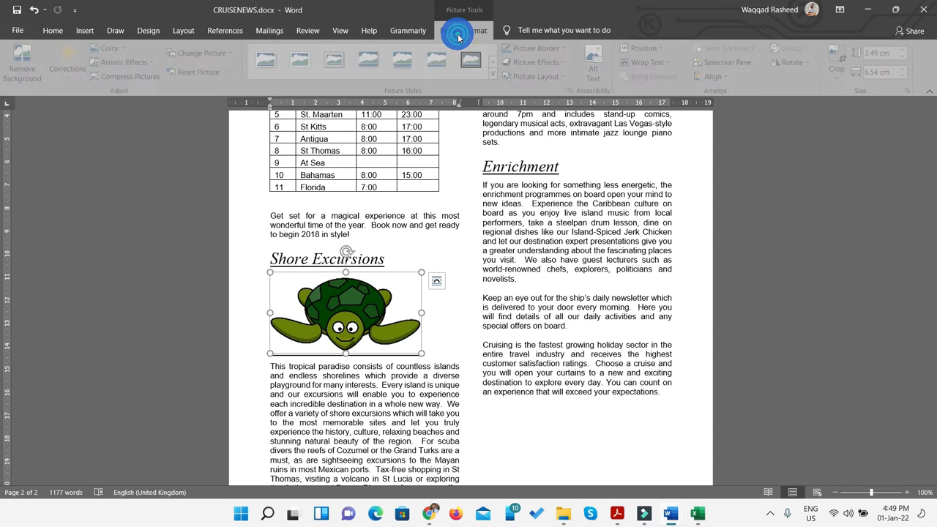
{"action": "left_click", "coordinate": [870, 71]}
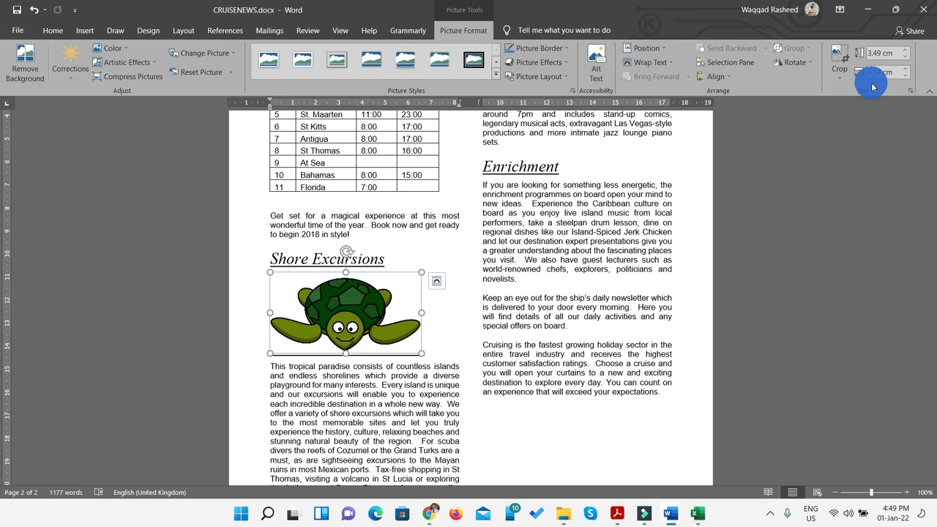
{"action": "left_click", "coordinate": [617, 514]}
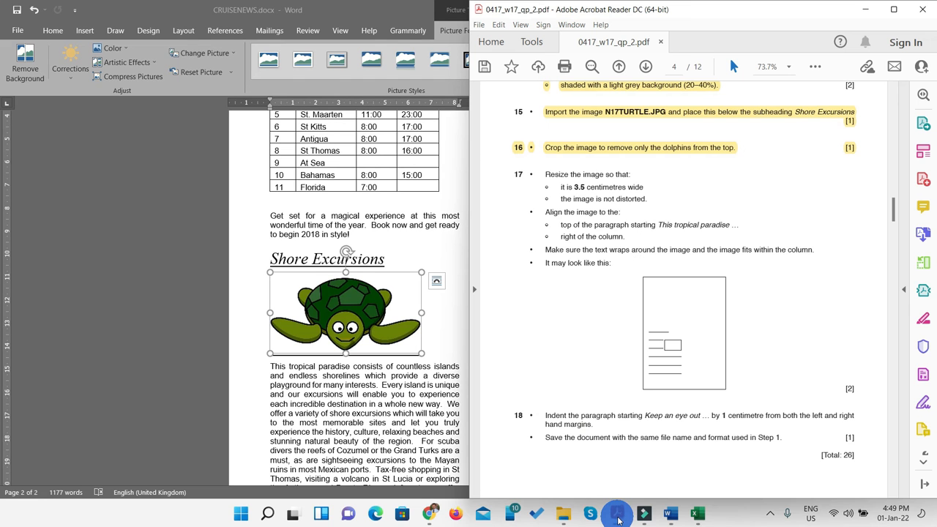
{"action": "left_click", "coordinate": [617, 514]}
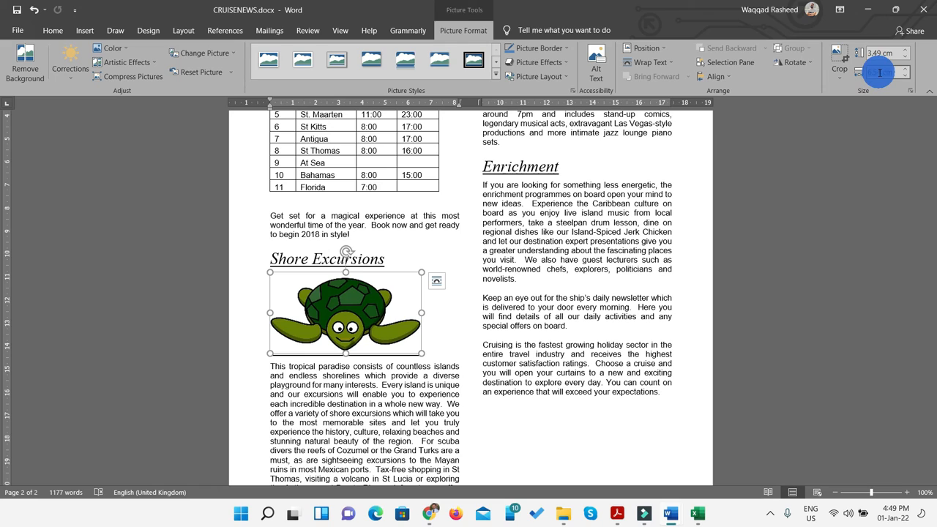
{"action": "left_click", "coordinate": [880, 156]}
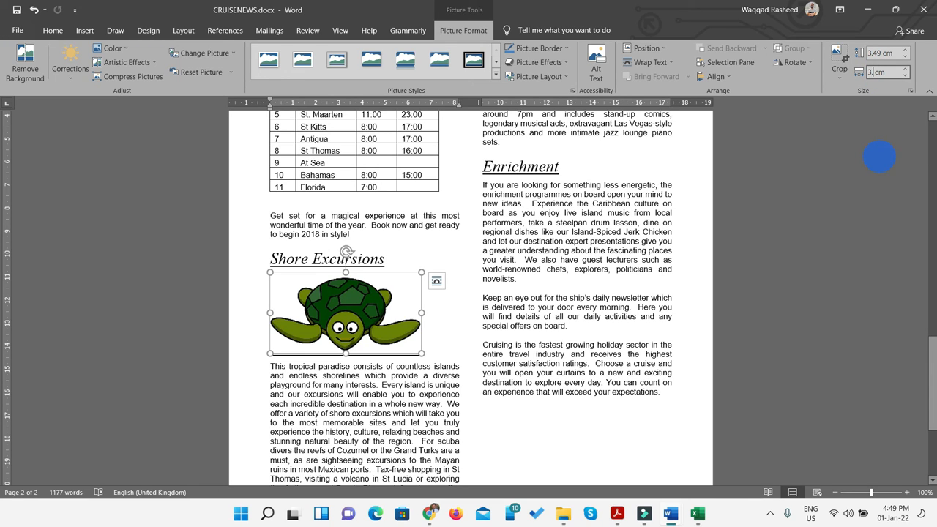
{"action": "key", "text": "ctrl+z"}
{"action": "left_click", "coordinate": [849, 189]}
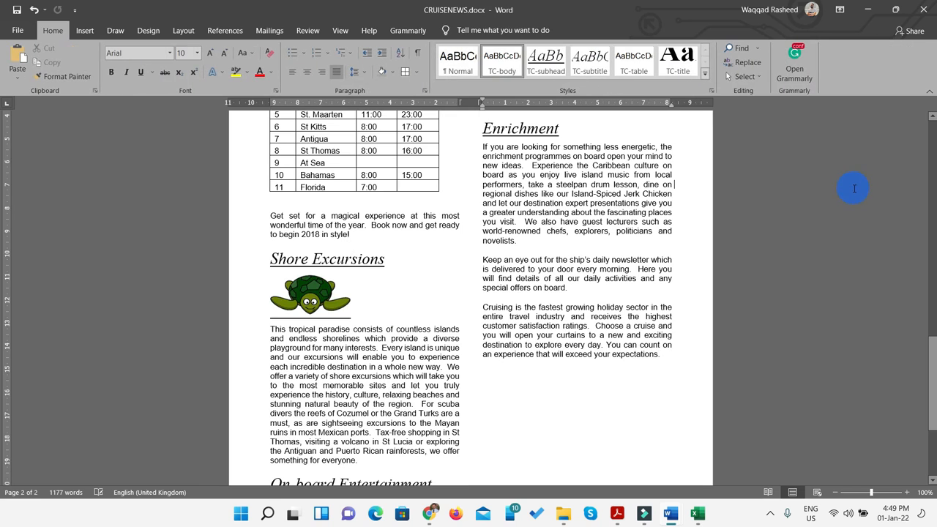
Check the turtle image's height and width, and read the alignment and text wrapping requirements of task 17 in the exam paper
{"action": "left_click", "coordinate": [314, 296]}
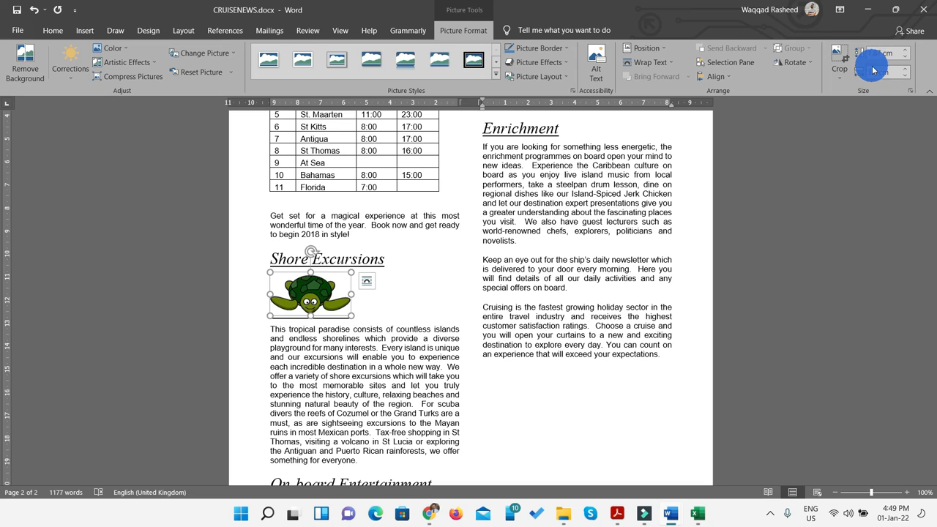
{"action": "left_click", "coordinate": [615, 514]}
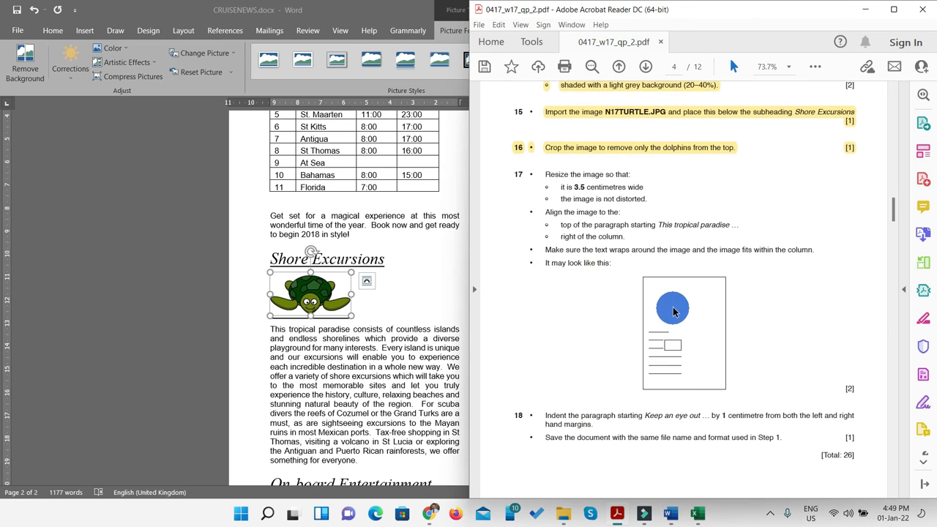
{"action": "scroll", "coordinate": [671, 306], "scroll_direction": "down", "scroll_amount": 1}
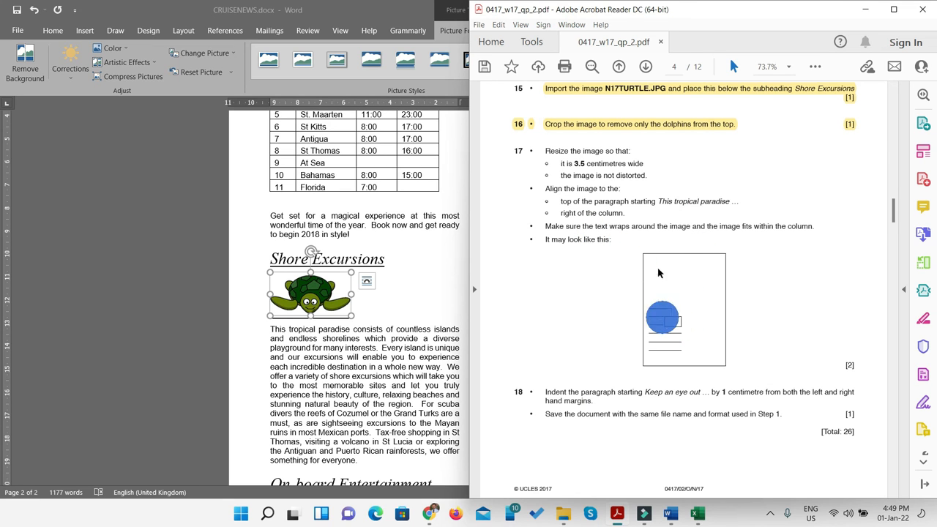
{"action": "left_click", "coordinate": [865, 10]}
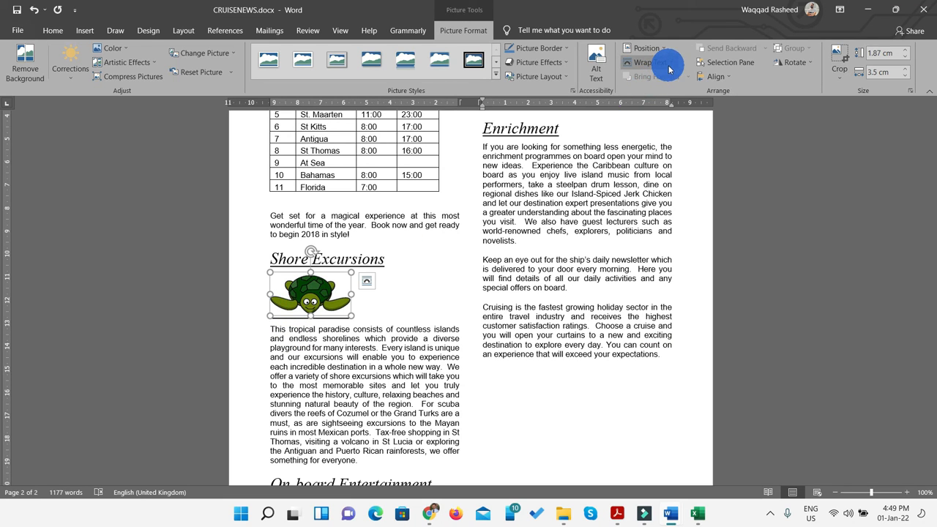
Set the turtle image's text wrapping to Square and move it to the right side of the paragraph starting This tropical paradise
{"action": "left_click", "coordinate": [669, 68]}
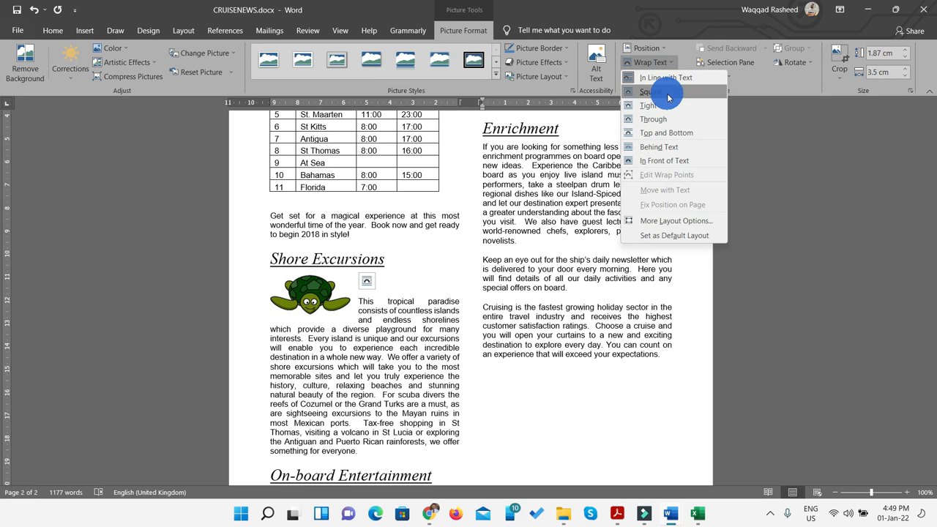
{"action": "left_click", "coordinate": [665, 91]}
{"action": "left_click_drag", "start_coordinate": [312, 295], "coordinate": [425, 321]}
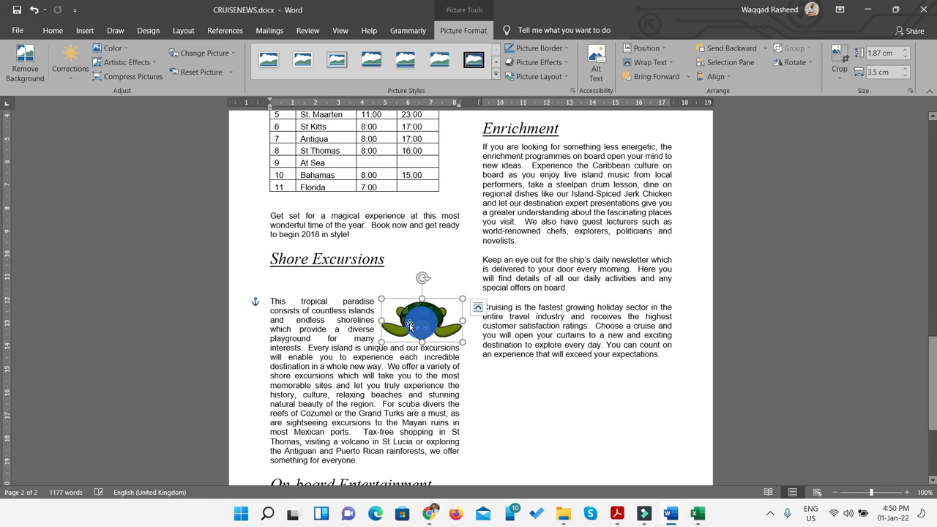
Delete the empty line below the Shore Excursions subheading and shift the turtle image to fit within the column's right edge
{"action": "left_click", "coordinate": [292, 287]}
{"action": "key", "text": "BackSpace"}
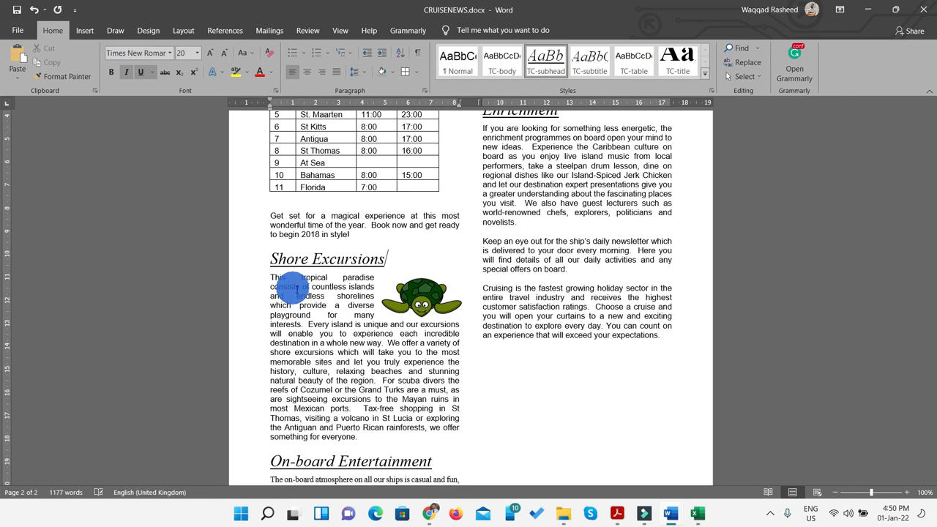
{"action": "left_click", "coordinate": [414, 308]}
{"action": "left_click_drag", "start_coordinate": [413, 306], "coordinate": [410, 308]}
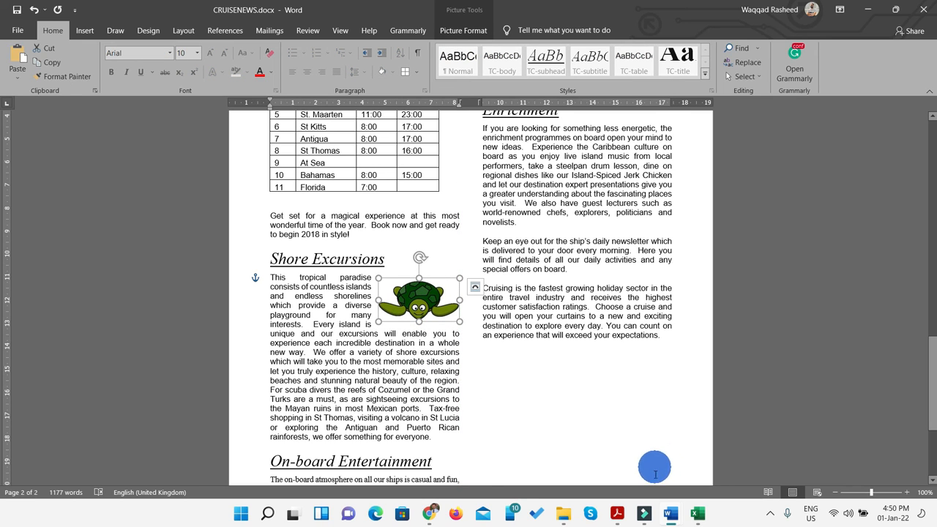
Compare with the sample layout in task 17 and move the turtle image slightly down, below the paragraph's first line
{"action": "left_click", "coordinate": [618, 518]}
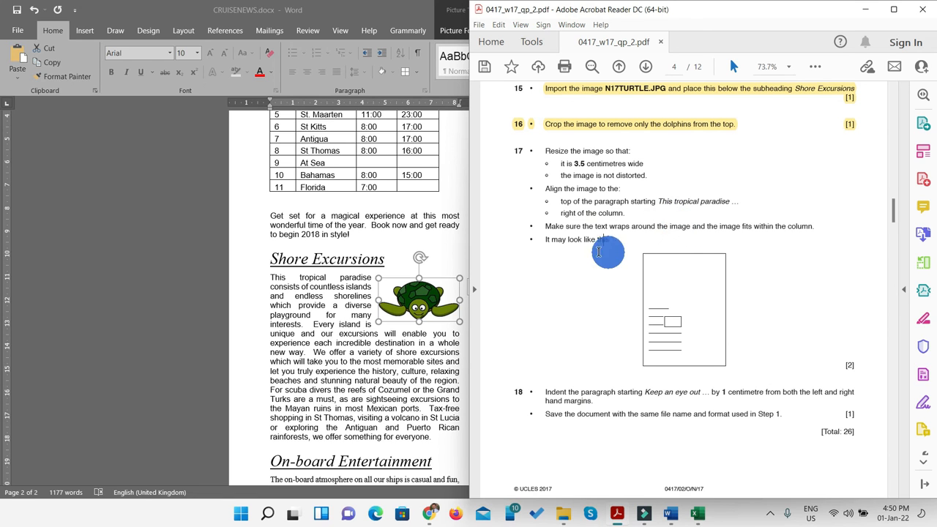
{"action": "left_click", "coordinate": [410, 300]}
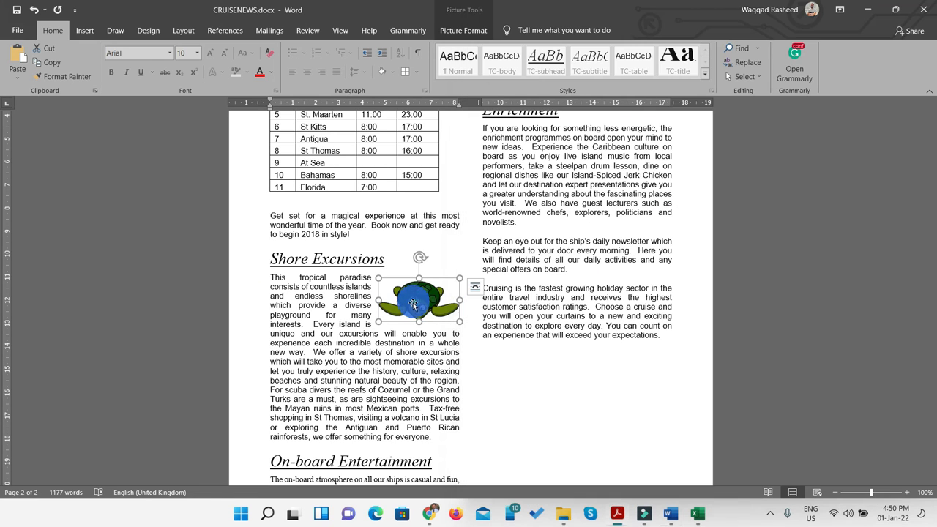
{"action": "mouse_move", "coordinate": [410, 300]}
{"action": "left_mouse_down"}
{"action": "mouse_move", "coordinate": [438, 306]}
{"action": "mouse_move", "coordinate": [407, 306]}
{"action": "mouse_move", "coordinate": [566, 393]}
{"action": "mouse_move", "coordinate": [451, 351]}
{"action": "mouse_move", "coordinate": [422, 306]}
{"action": "left_mouse_up"}
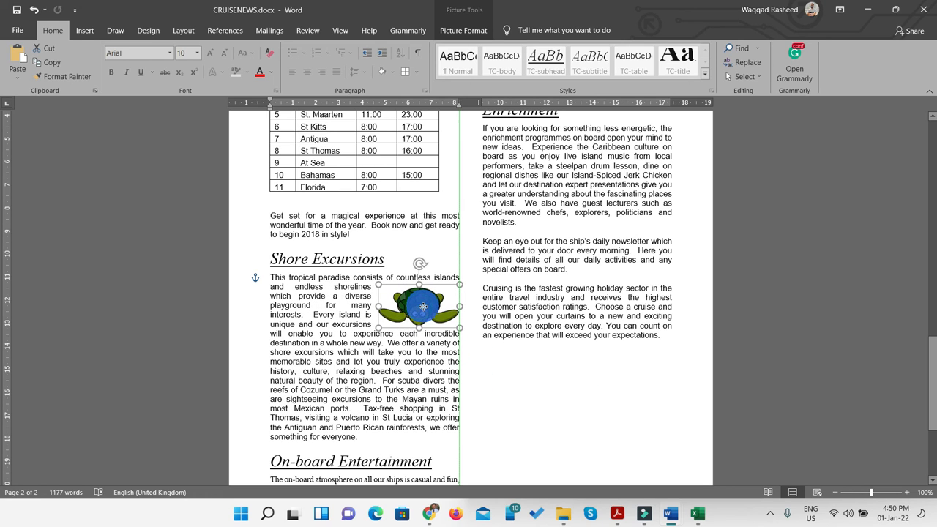
Highlight the task 17 instructions in the exam paper, from Resize the image down to It may look like this
{"action": "left_click", "coordinate": [616, 513]}
{"action": "left_click", "coordinate": [640, 356]}
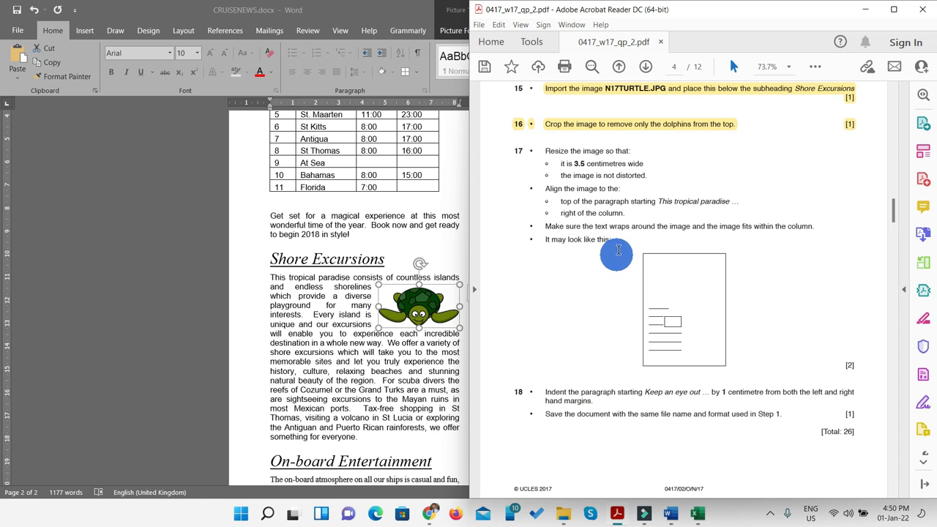
{"action": "left_click_drag", "start_coordinate": [609, 240], "coordinate": [538, 145]}
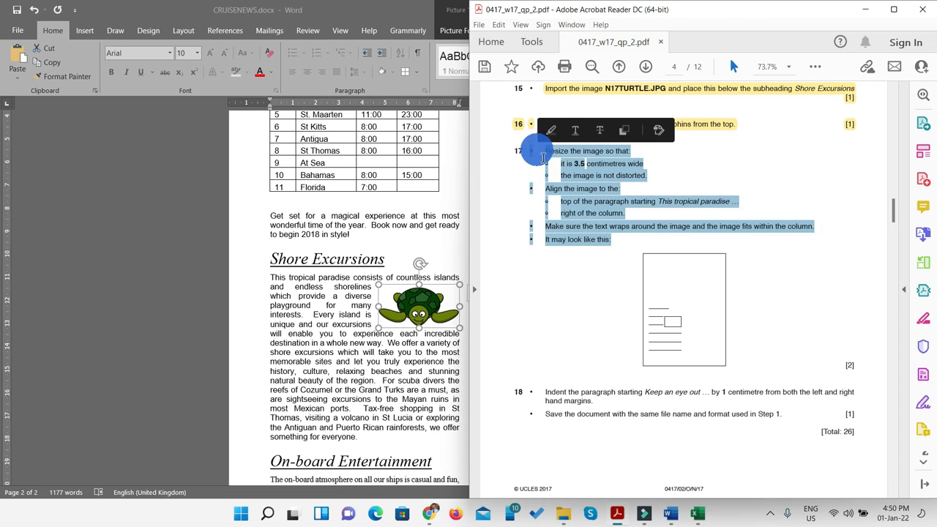
{"action": "left_click", "coordinate": [812, 68]}
{"action": "left_click", "coordinate": [847, 201]}
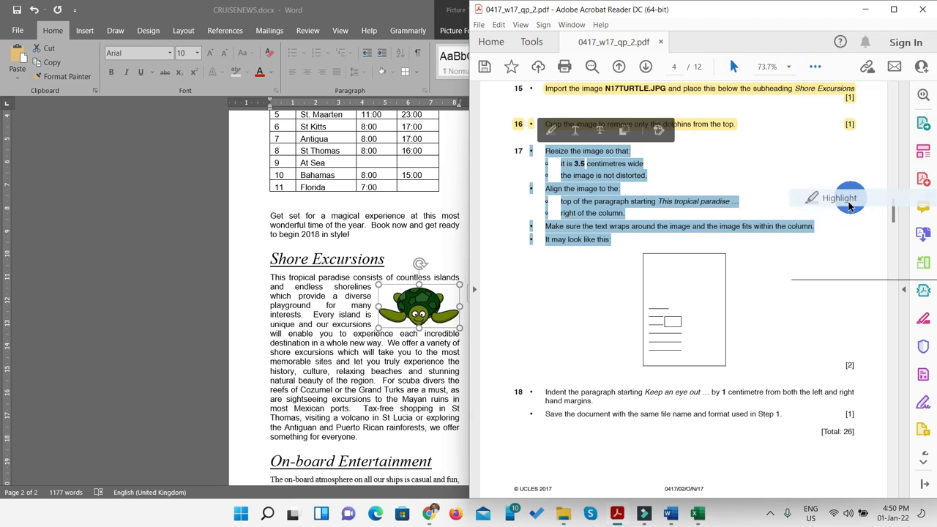
Copy the phrase Keep an eye out from task 18 of the exam paper and search for it in CRUISENEWS.docx
{"action": "scroll", "coordinate": [705, 277], "scroll_direction": "down", "scroll_amount": 2}
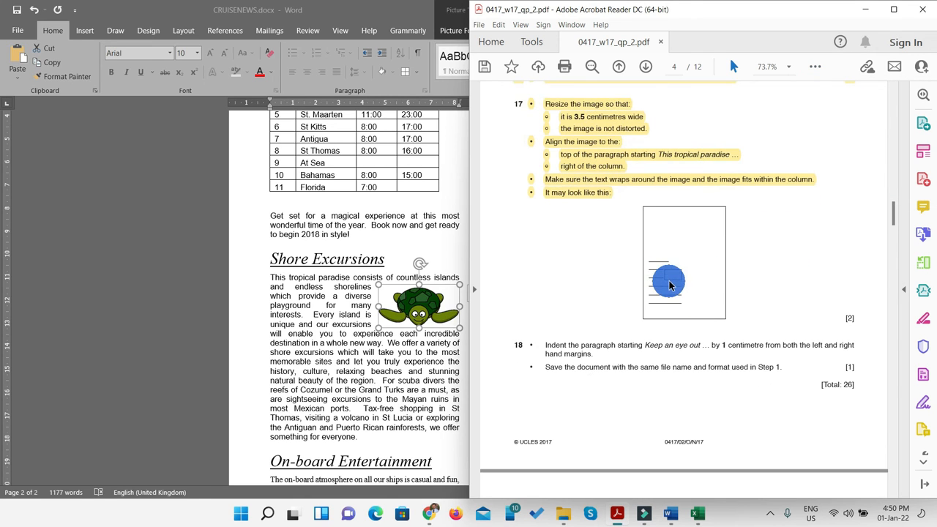
{"action": "scroll", "coordinate": [668, 282], "scroll_direction": "down", "scroll_amount": 3}
{"action": "scroll", "coordinate": [621, 364], "scroll_direction": "down", "scroll_amount": 1}
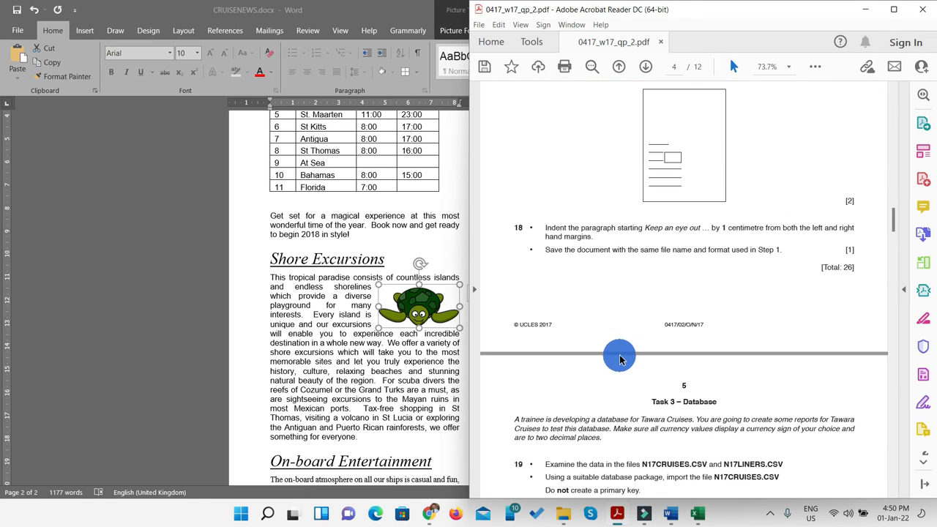
{"action": "left_click_drag", "start_coordinate": [622, 251], "coordinate": [643, 251]}
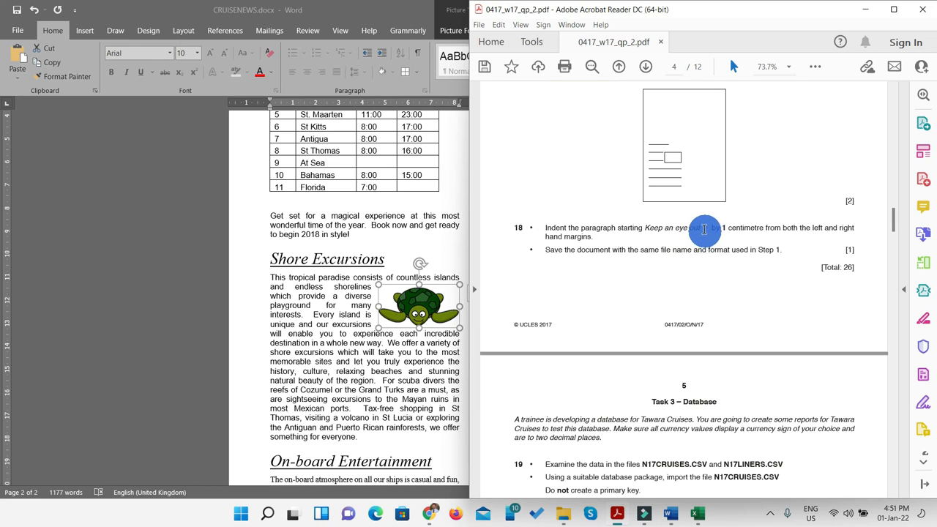
{"action": "left_click_drag", "start_coordinate": [699, 227], "coordinate": [643, 229]}
{"action": "key", "text": "ctrl+c"}
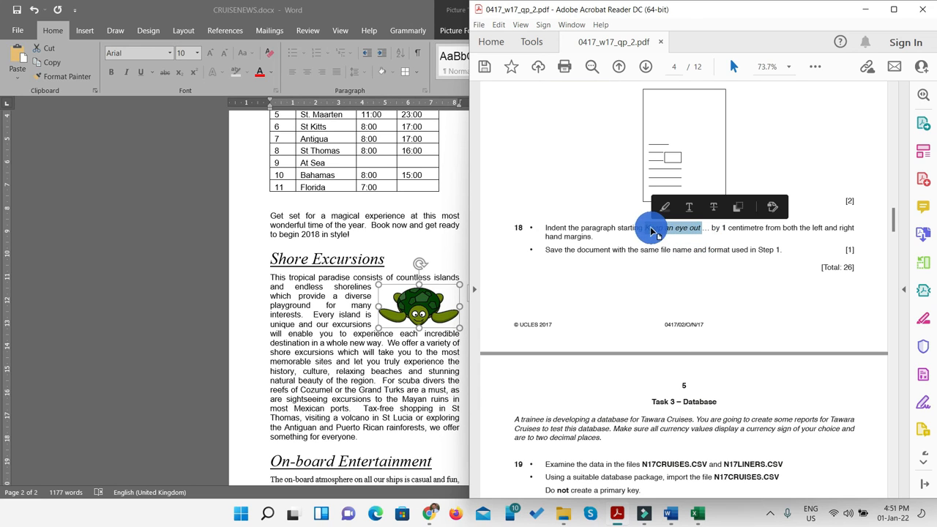
{"action": "left_click", "coordinate": [865, 9]}
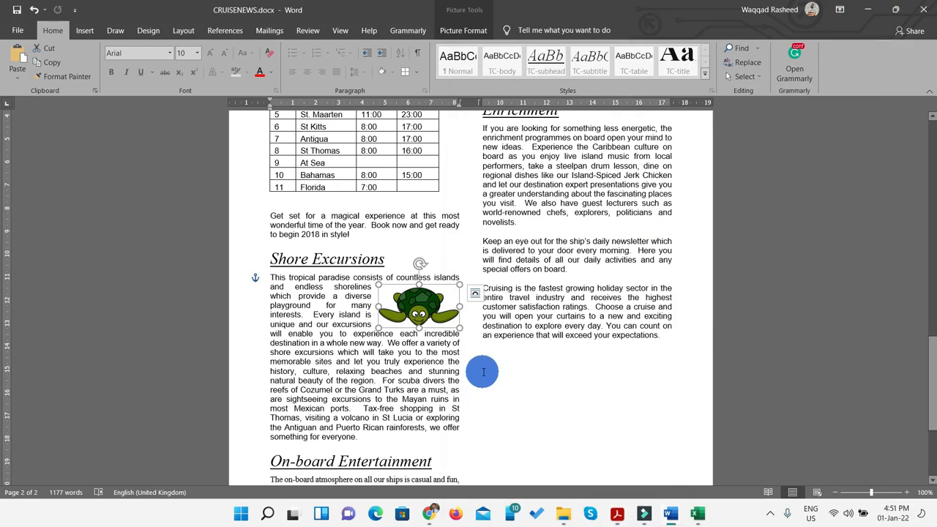
{"action": "key", "text": "ctrl+f"}
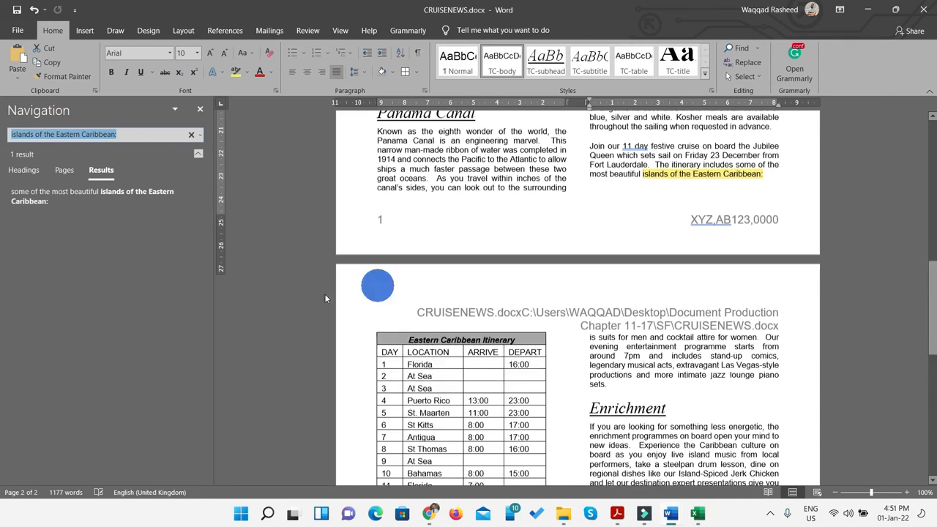
{"action": "key", "text": "ctrl+v"}
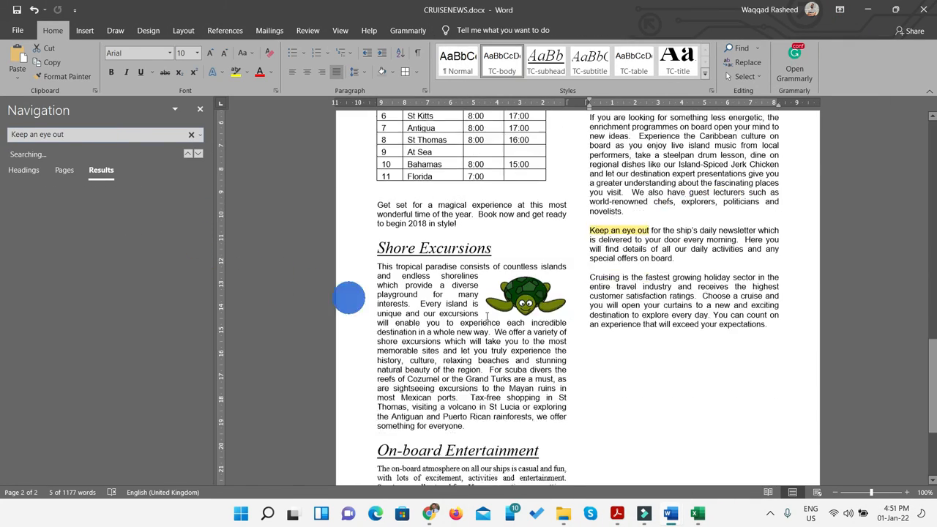
Place the insertion point before Keep an eye out, recheck the task 18 requirement, and close the document search
{"action": "left_click", "coordinate": [602, 328]}
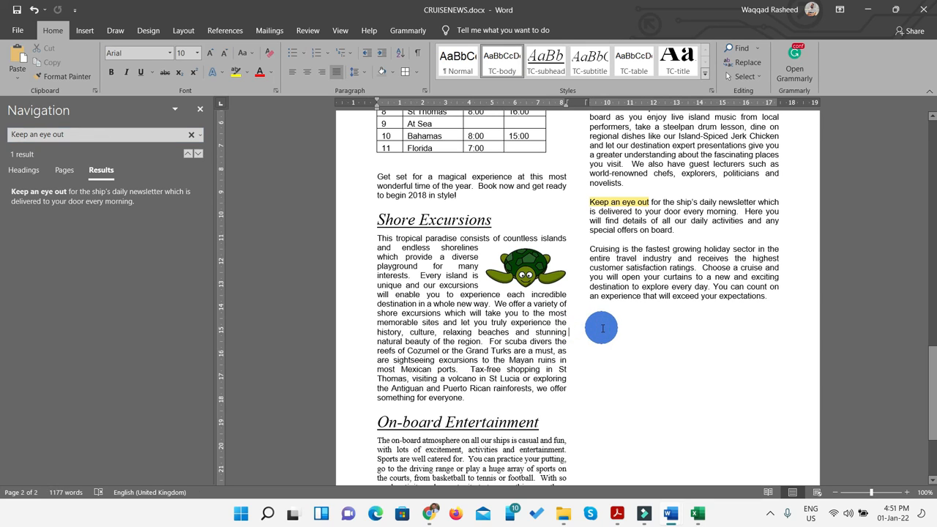
{"action": "left_click", "coordinate": [591, 200]}
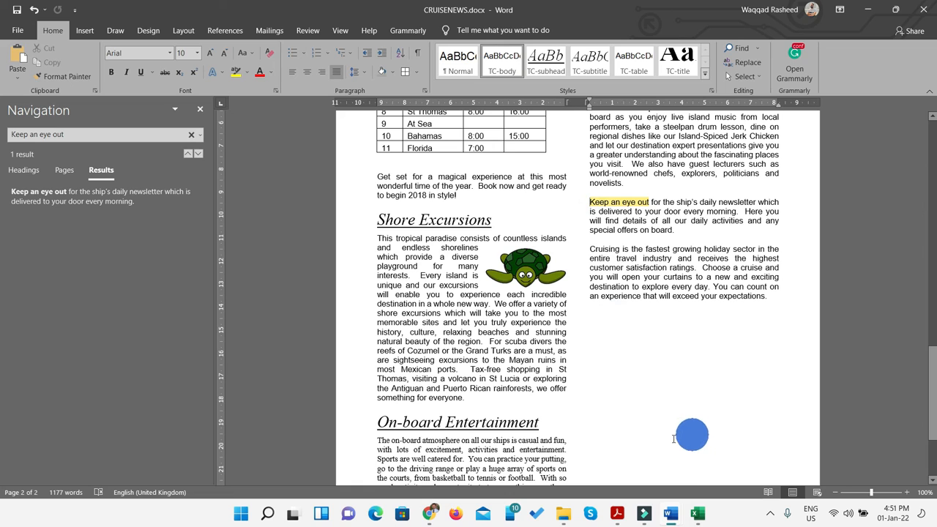
{"action": "left_click", "coordinate": [624, 517]}
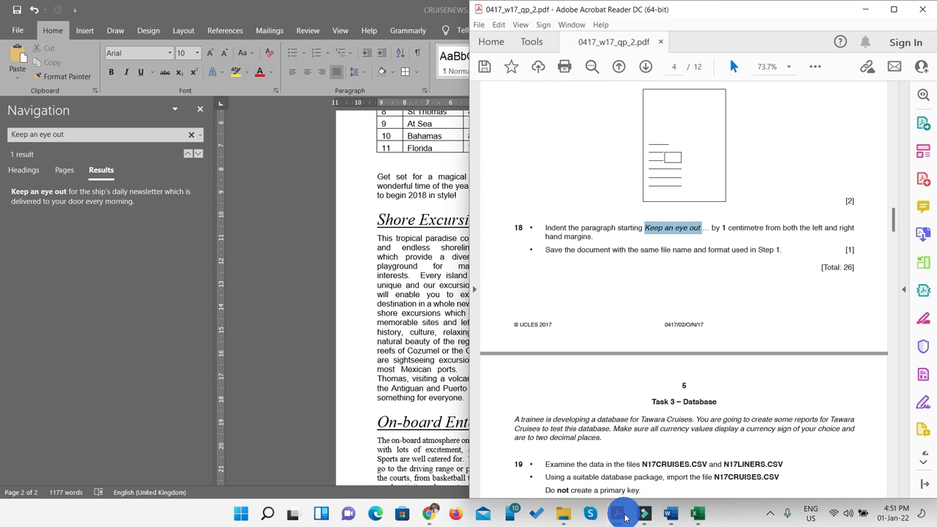
{"action": "left_click", "coordinate": [624, 516]}
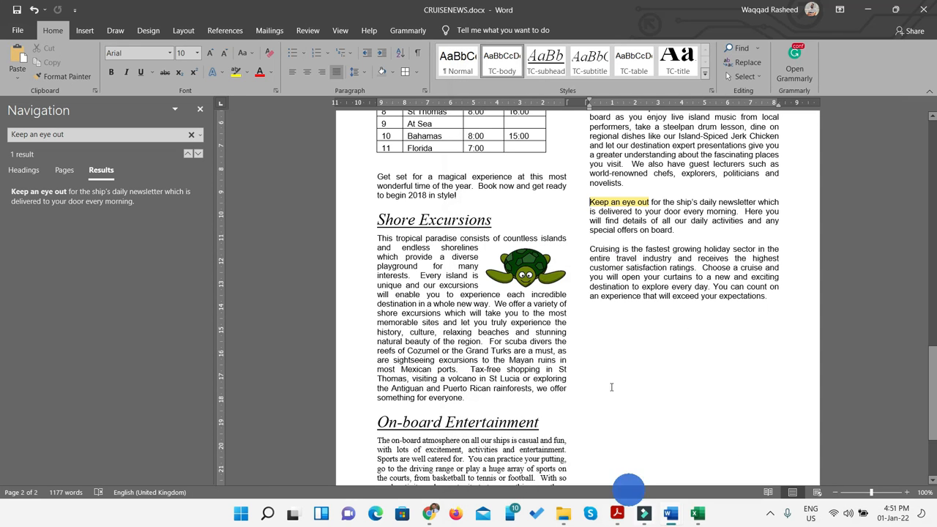
{"action": "left_click", "coordinate": [199, 109]}
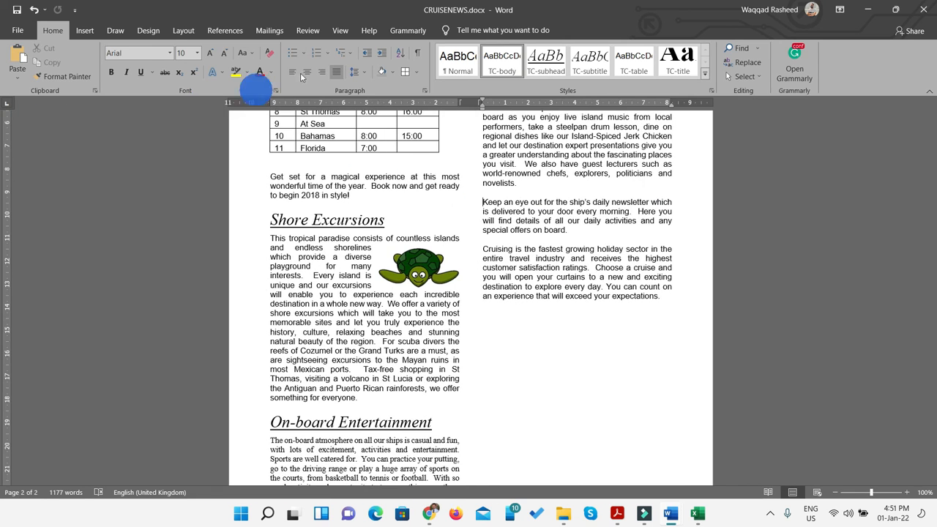
{"action": "left_click", "coordinate": [378, 57]}
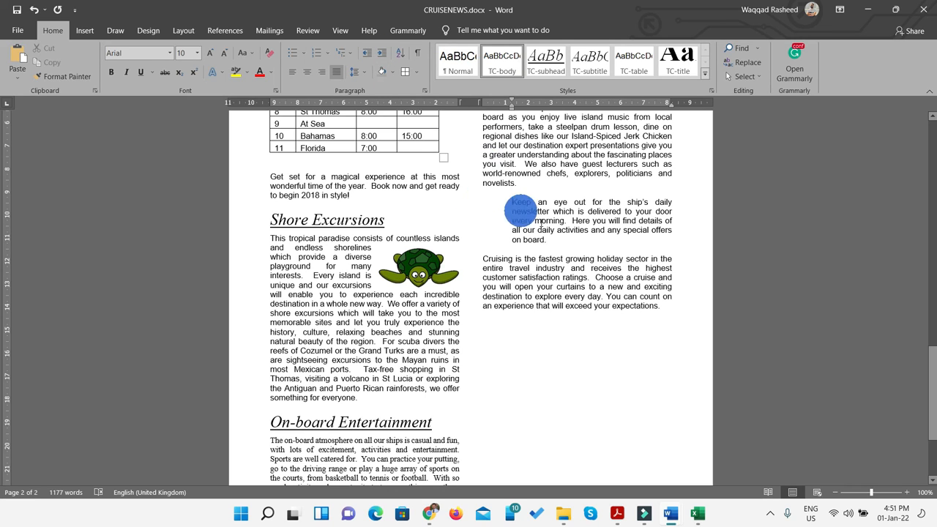
{"action": "left_click_drag", "start_coordinate": [547, 241], "coordinate": [516, 205]}
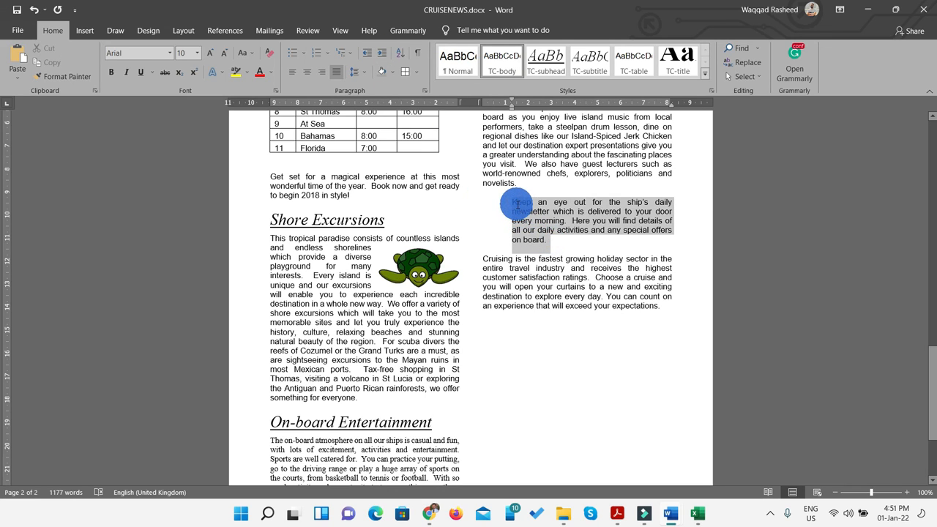
{"action": "left_click", "coordinate": [368, 54]}
{"action": "left_click", "coordinate": [539, 234]}
Indent the paragraph starting Keep an eye out by about 1 cm from both the left and right of its column
{"action": "left_click", "coordinate": [483, 203]}
{"action": "left_click", "coordinate": [484, 203]}
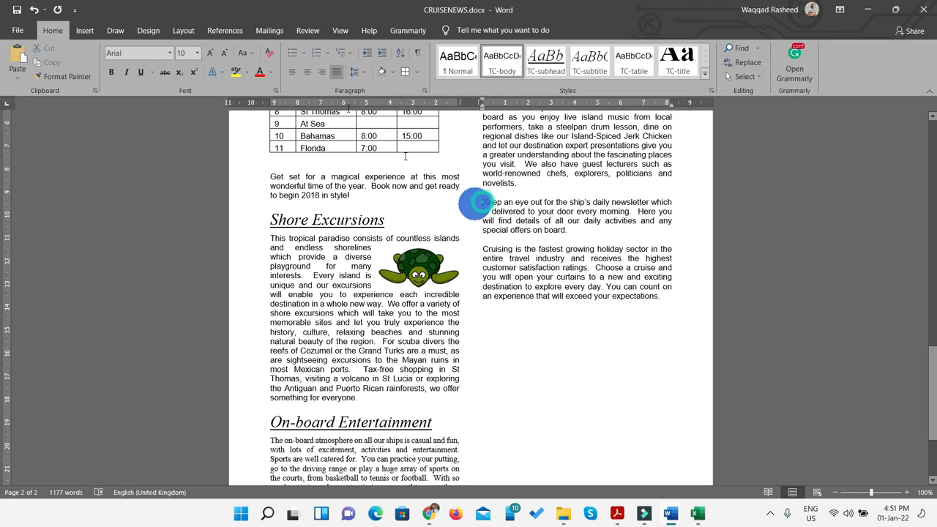
{"action": "left_click", "coordinate": [380, 55]}
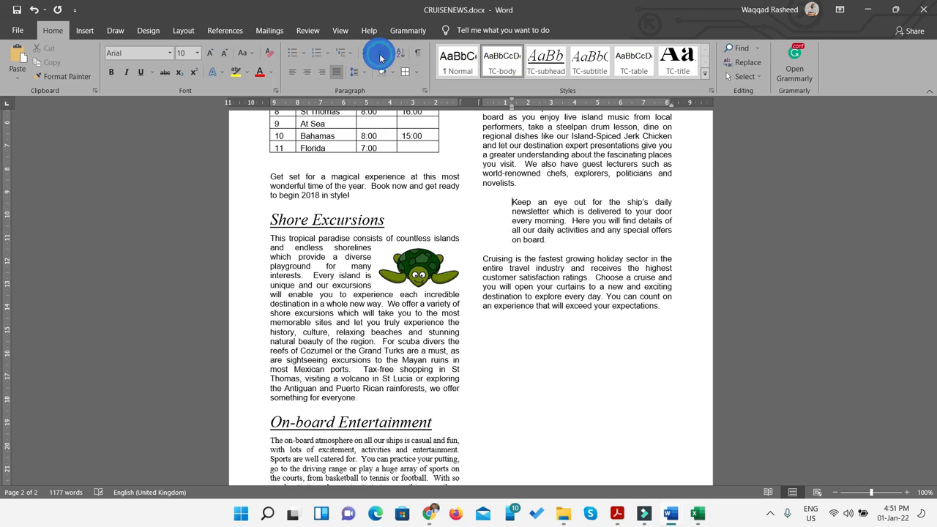
{"action": "left_click", "coordinate": [550, 244]}
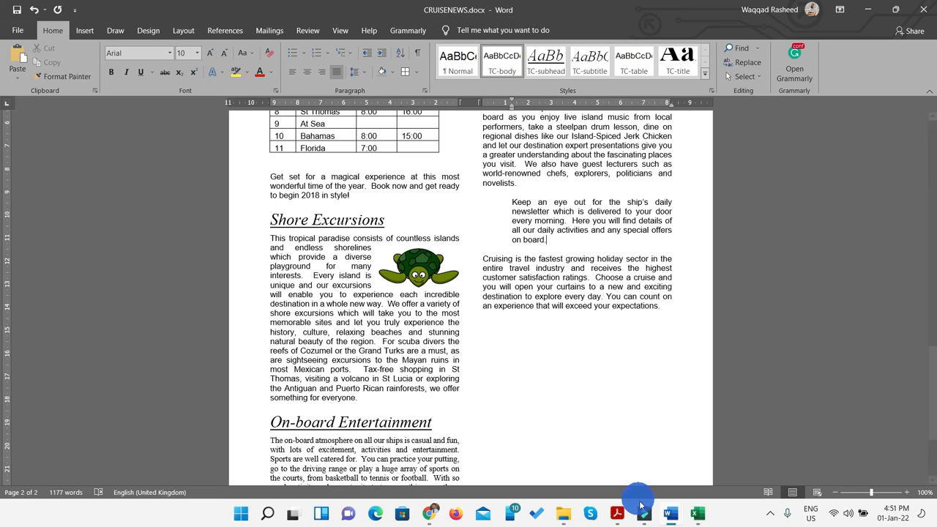
{"action": "left_click_drag", "start_coordinate": [666, 104], "coordinate": [642, 110]}
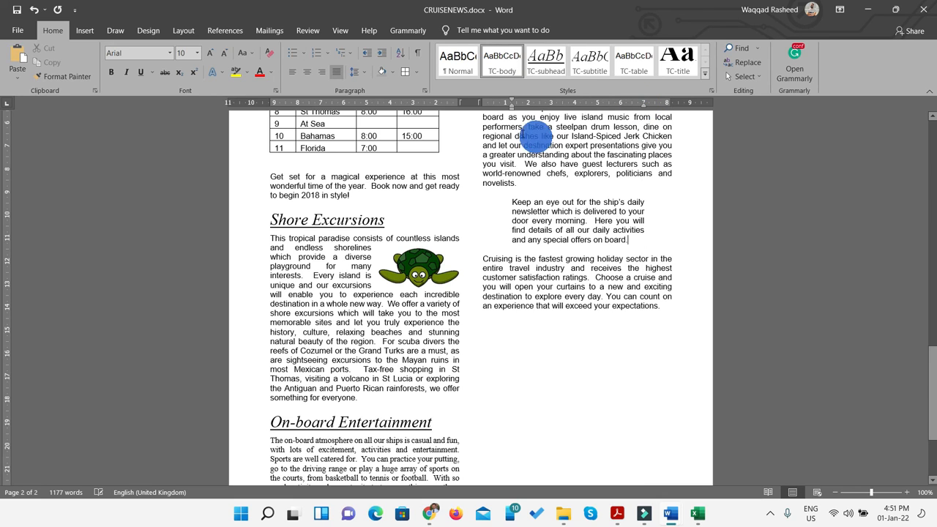
{"action": "left_click_drag", "start_coordinate": [511, 104], "coordinate": [505, 104]}
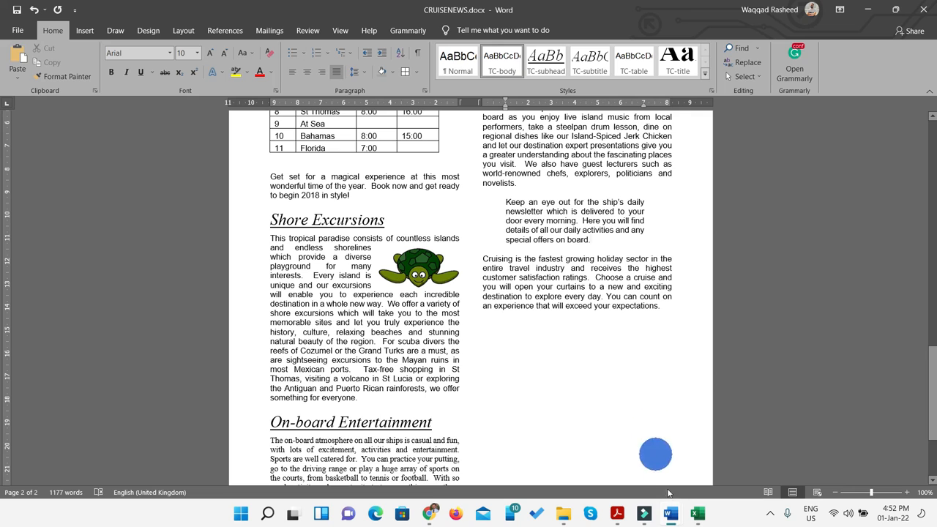
Recheck task 18 in the exam paper, then review the indented paragraph and the end of page 2 in CRUISENEWS.docx
{"action": "left_click", "coordinate": [626, 512]}
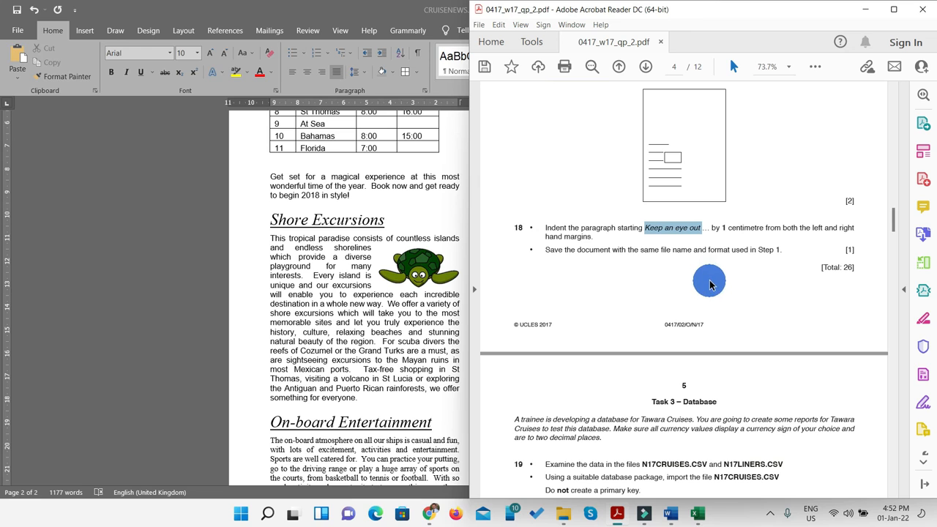
{"action": "scroll", "coordinate": [802, 284], "scroll_direction": "down", "scroll_amount": 1}
{"action": "scroll", "coordinate": [801, 285], "scroll_direction": "up", "scroll_amount": 1}
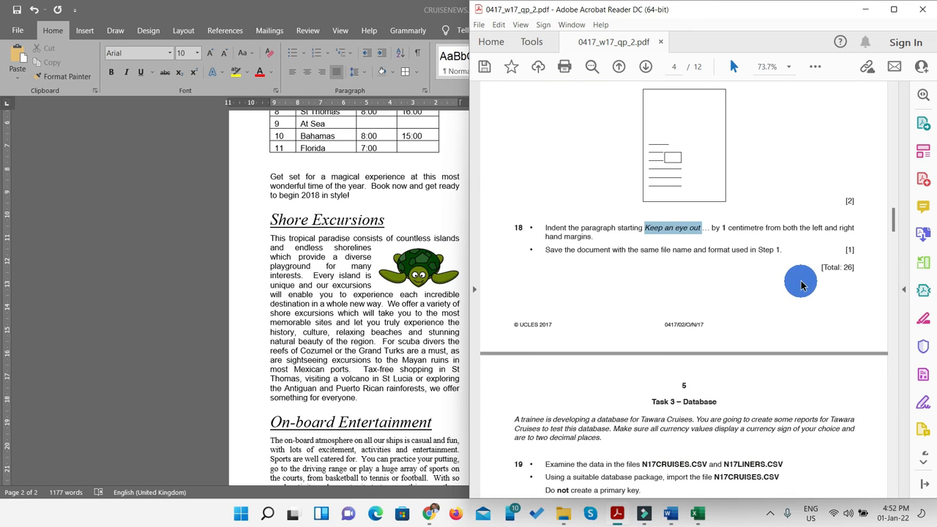
{"action": "scroll", "coordinate": [801, 285], "scroll_direction": "up", "scroll_amount": 1}
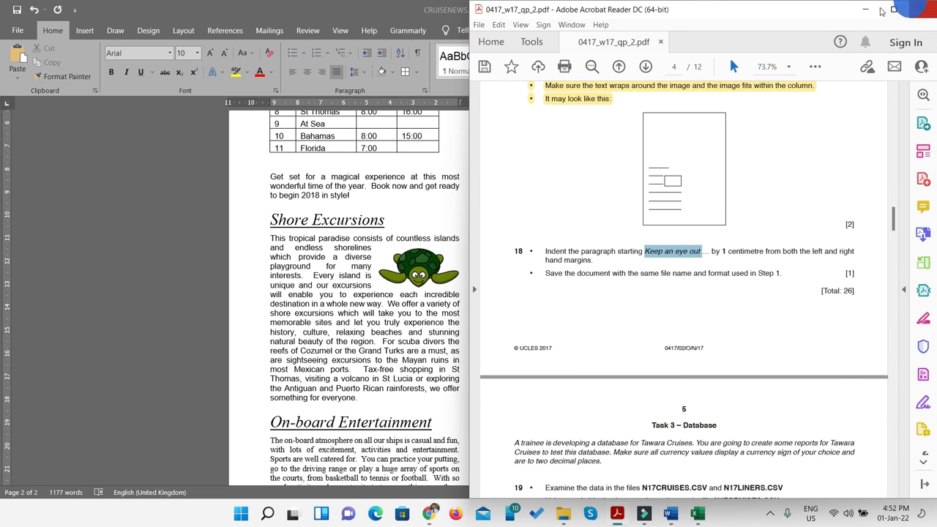
{"action": "left_click", "coordinate": [865, 9]}
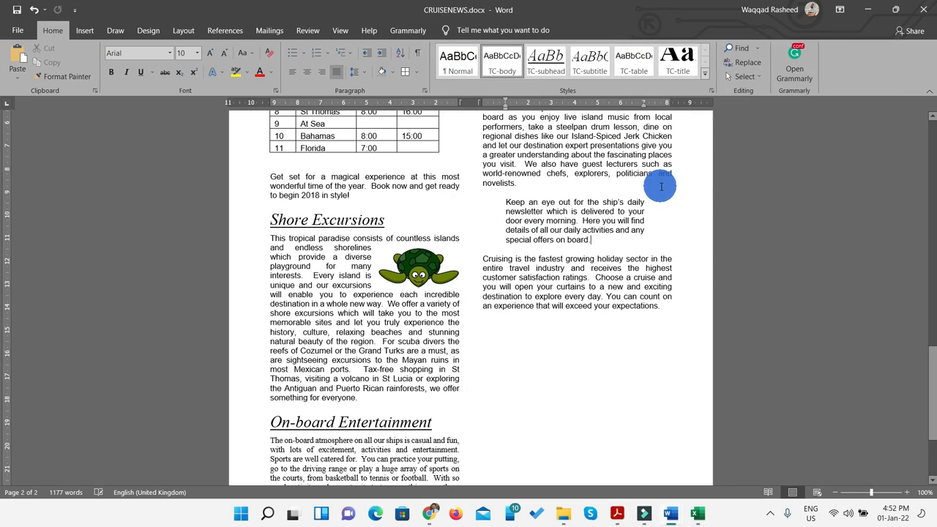
{"action": "left_click_drag", "start_coordinate": [935, 385], "coordinate": [933, 428]}
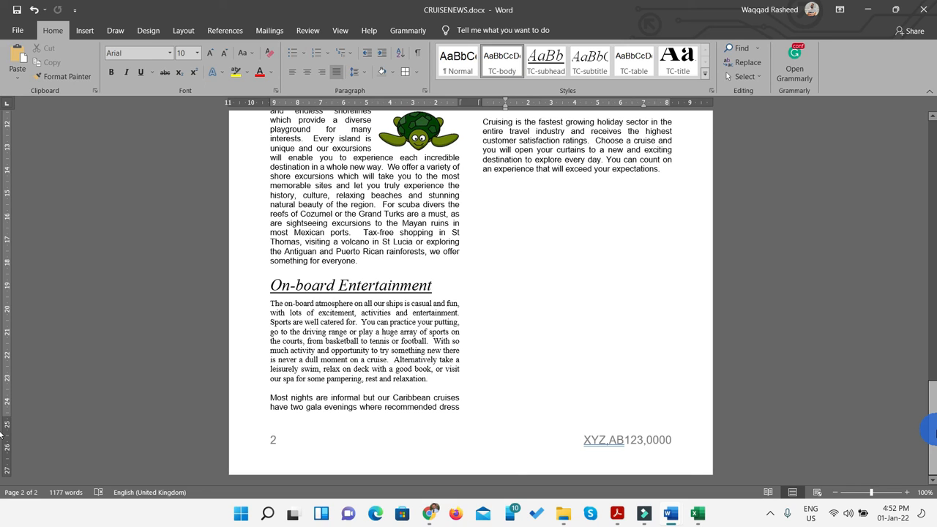
{"action": "left_click", "coordinate": [770, 513]}
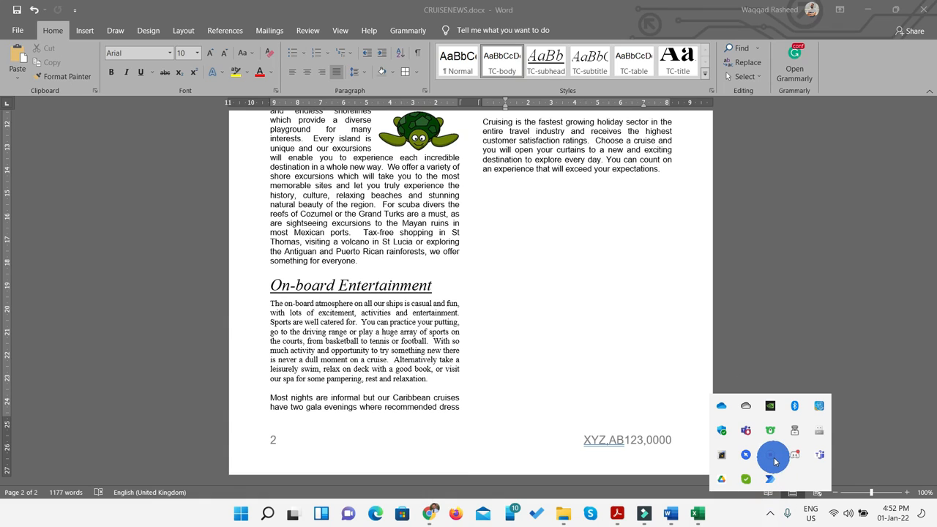